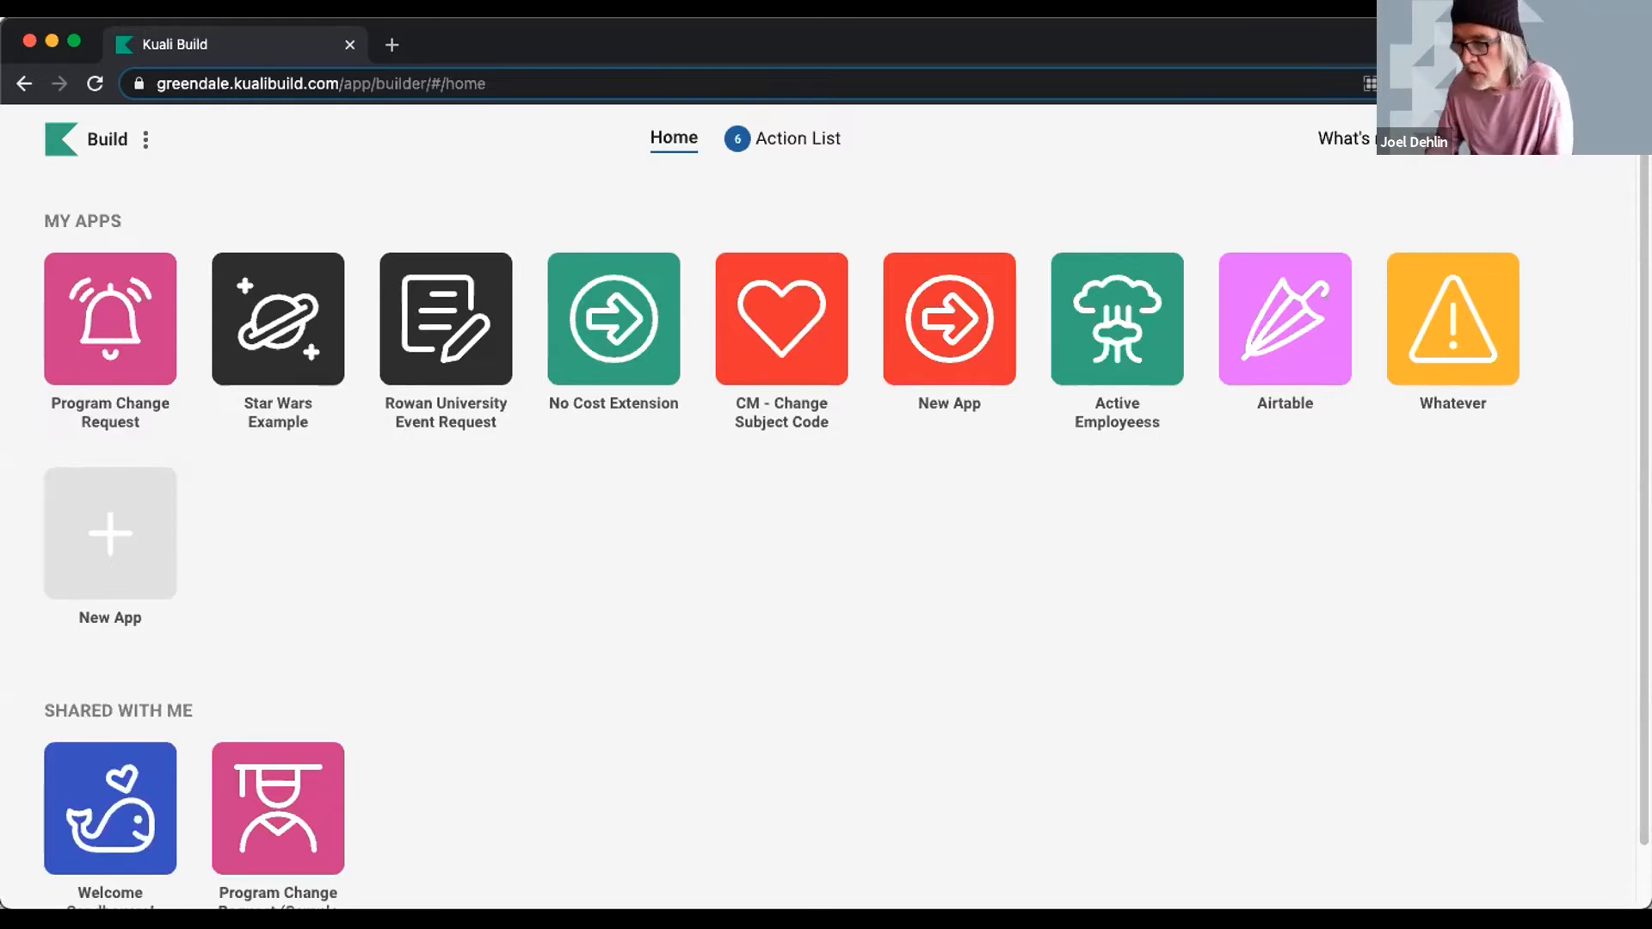
- Open the Program Change Request app from My Apps to its empty Documents list
scroll(93, 767, down, 1)
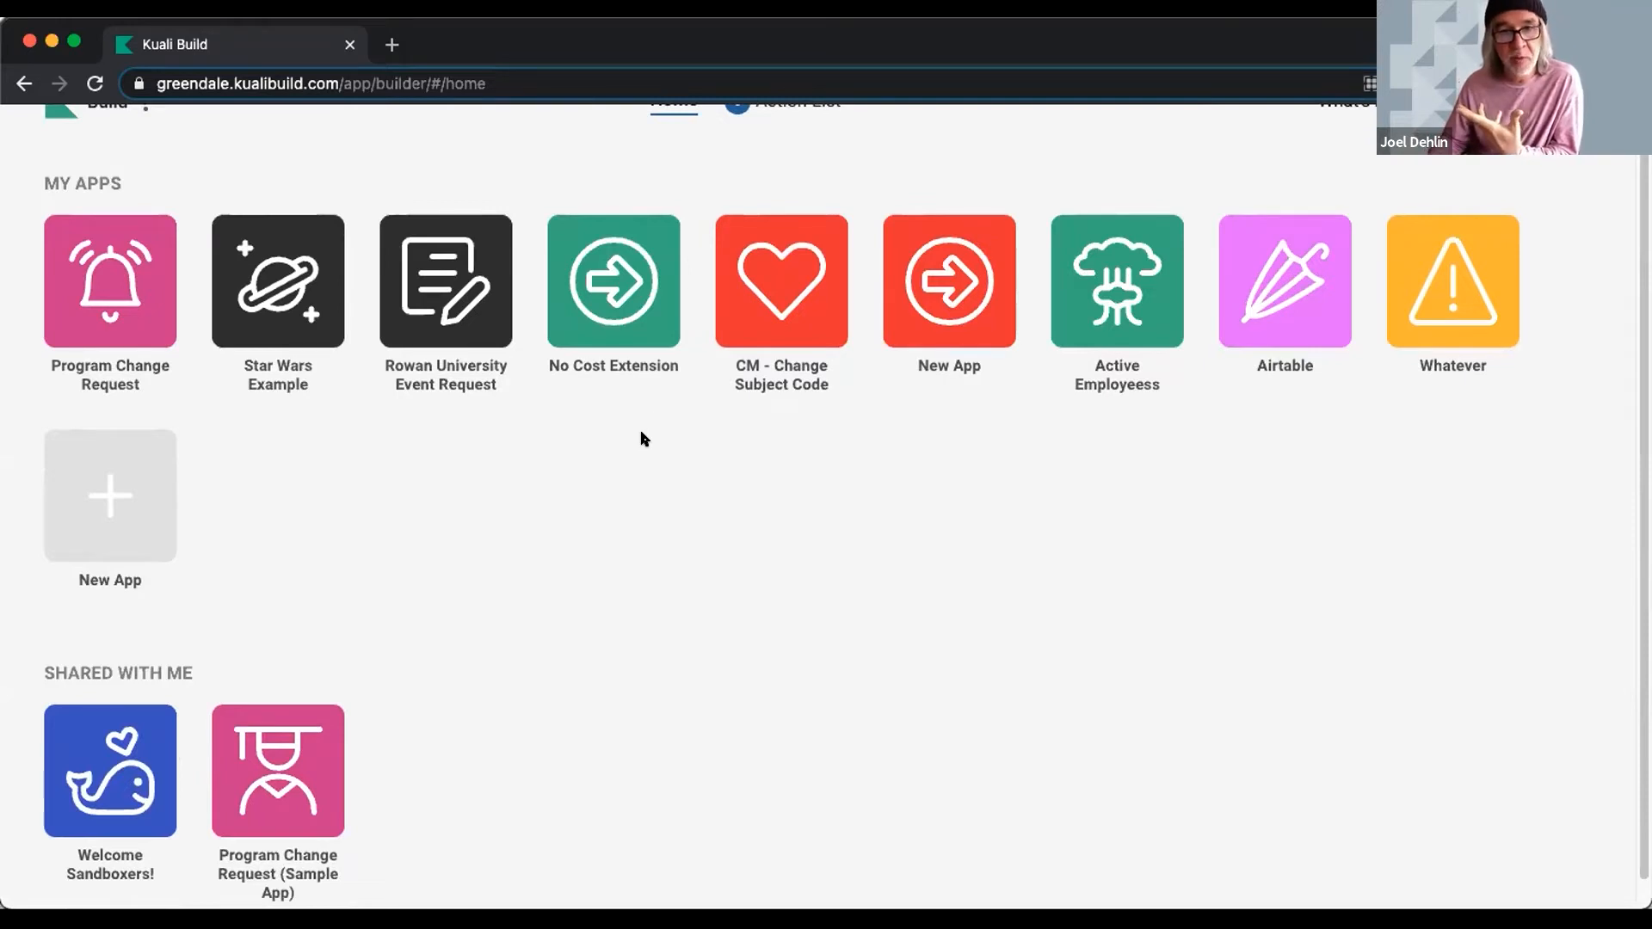
scroll(787, 508, up, 1)
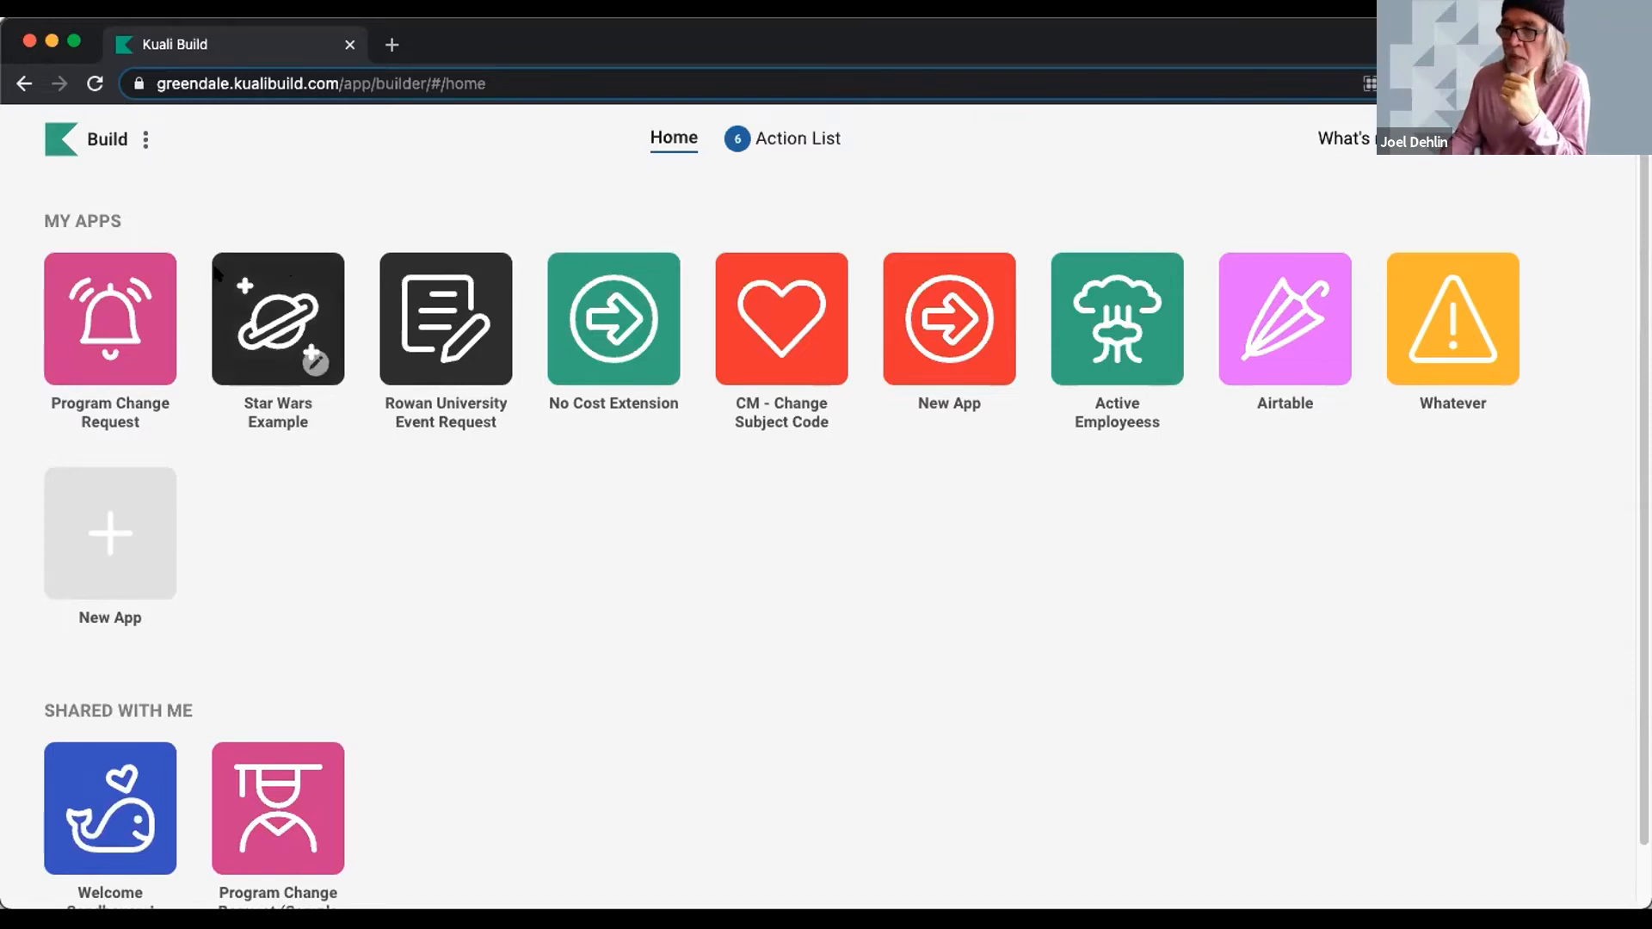
click(110, 318)
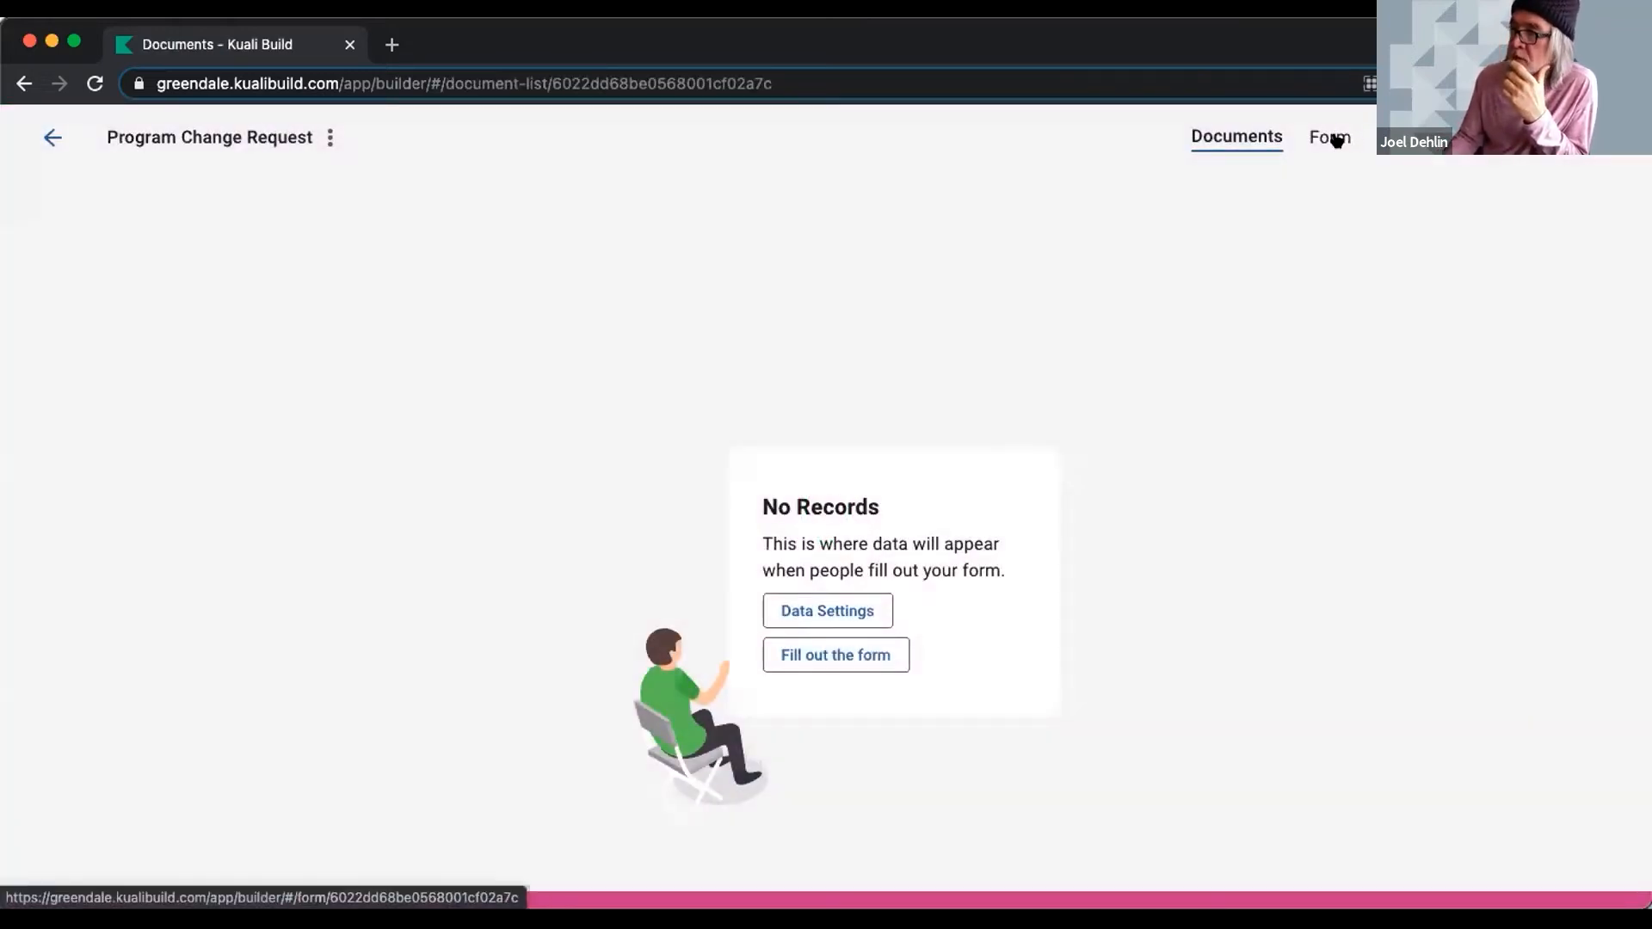
- Open the Program Change Request form in the designer and review the Basic Gadgets list
click(1332, 136)
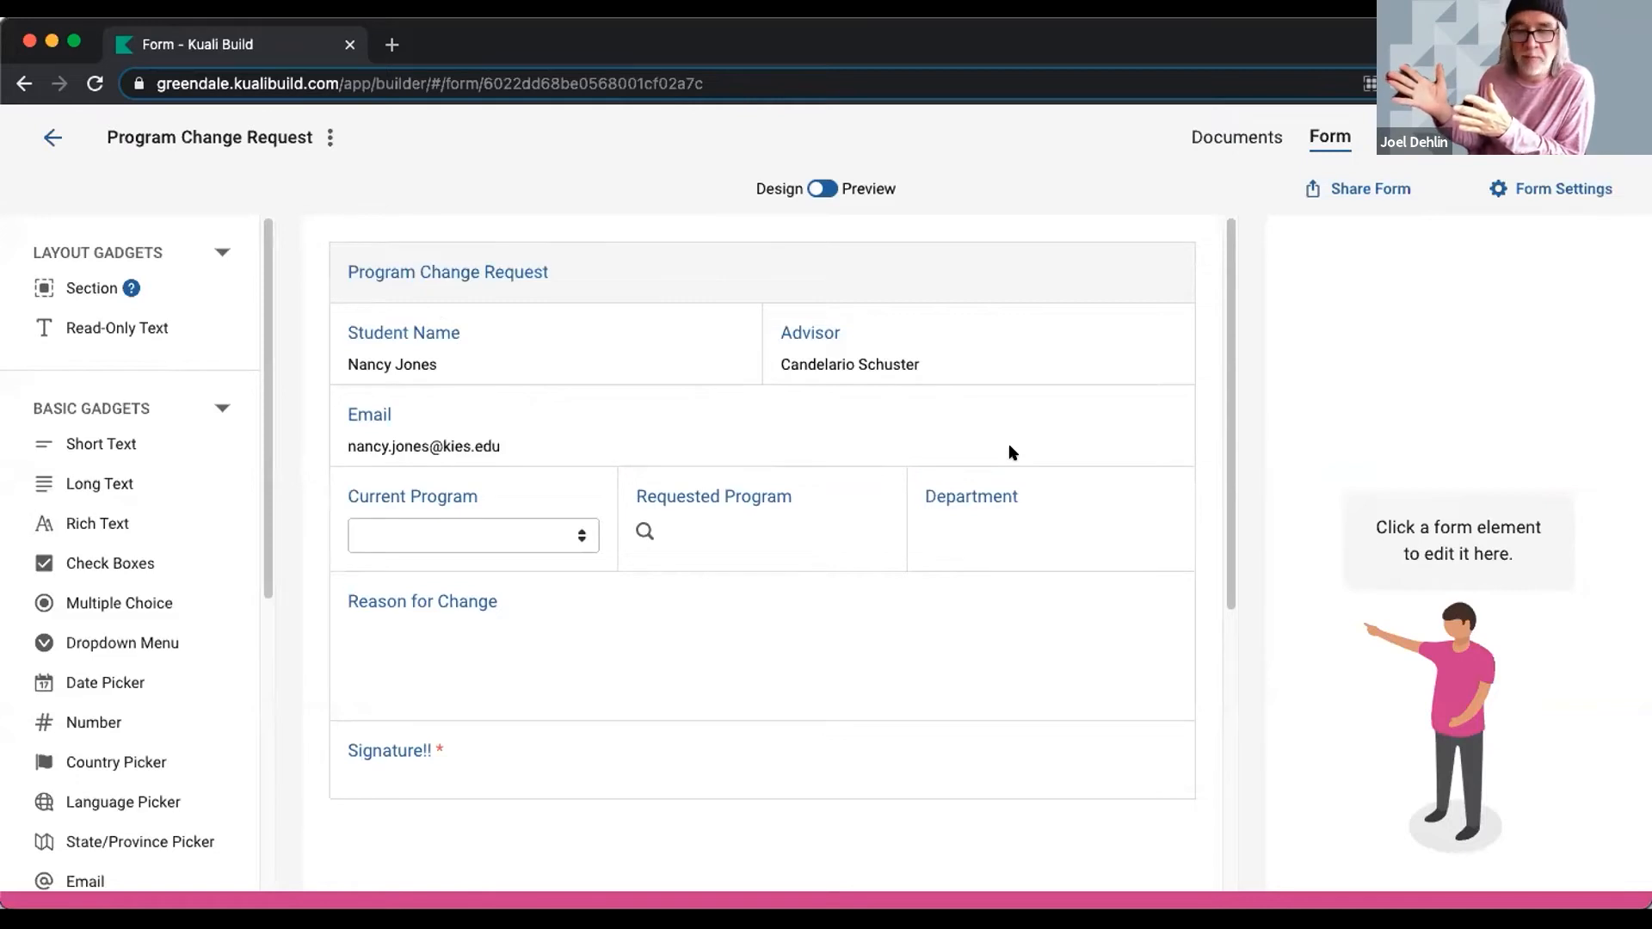
scroll(121, 465, down, 5)
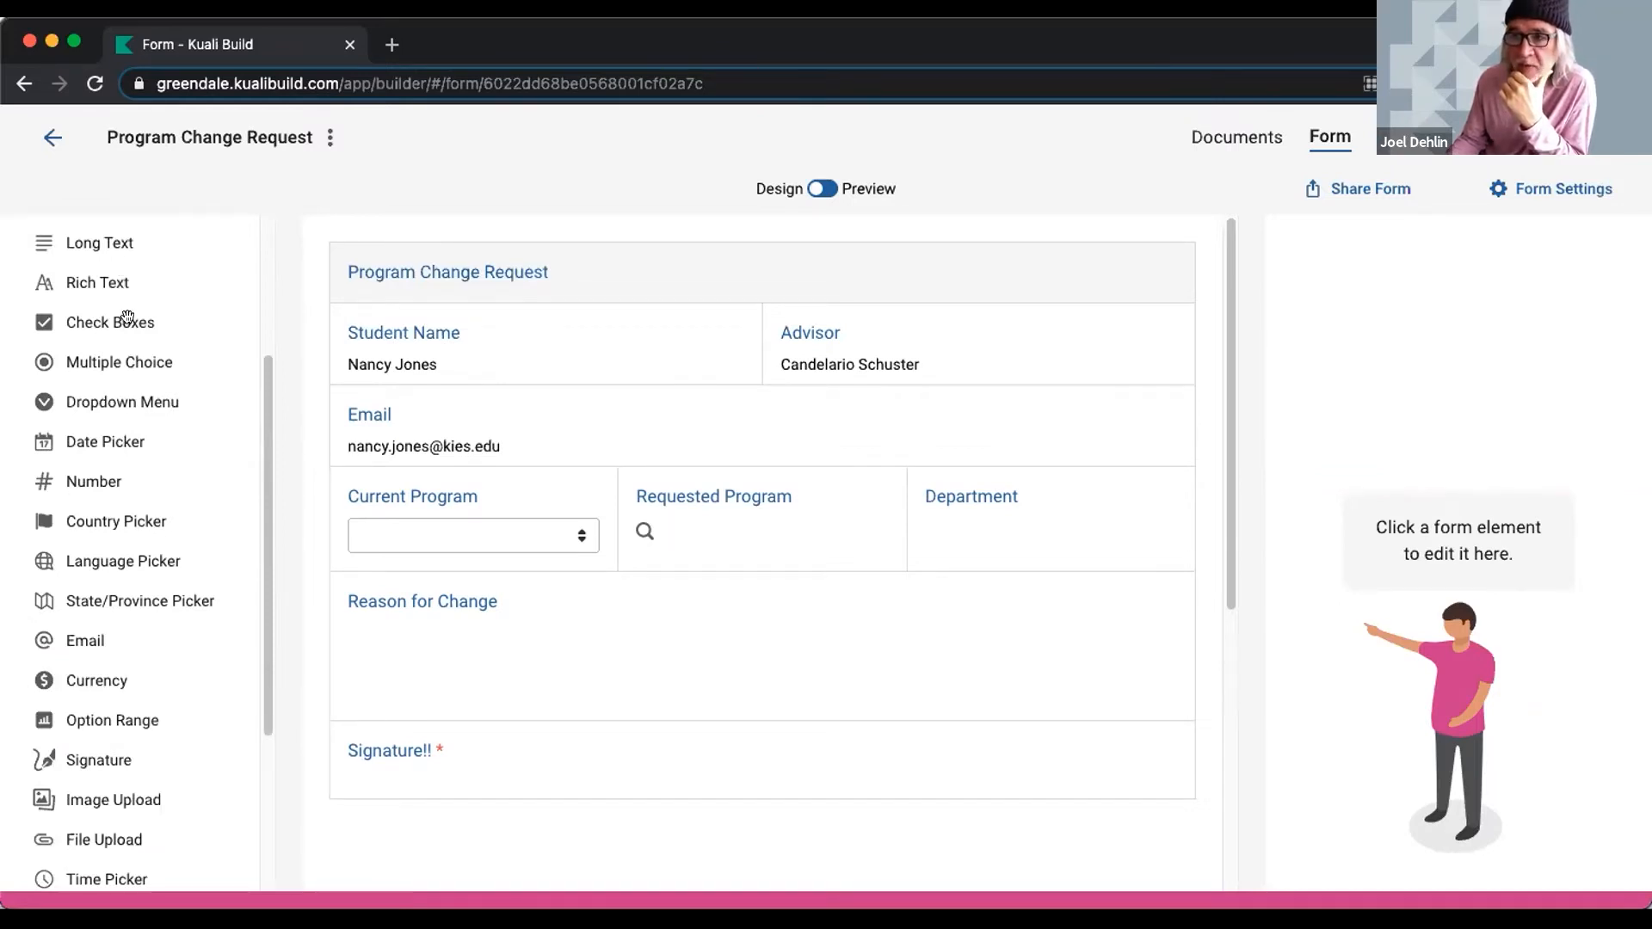
scroll(129, 413, down, 1)
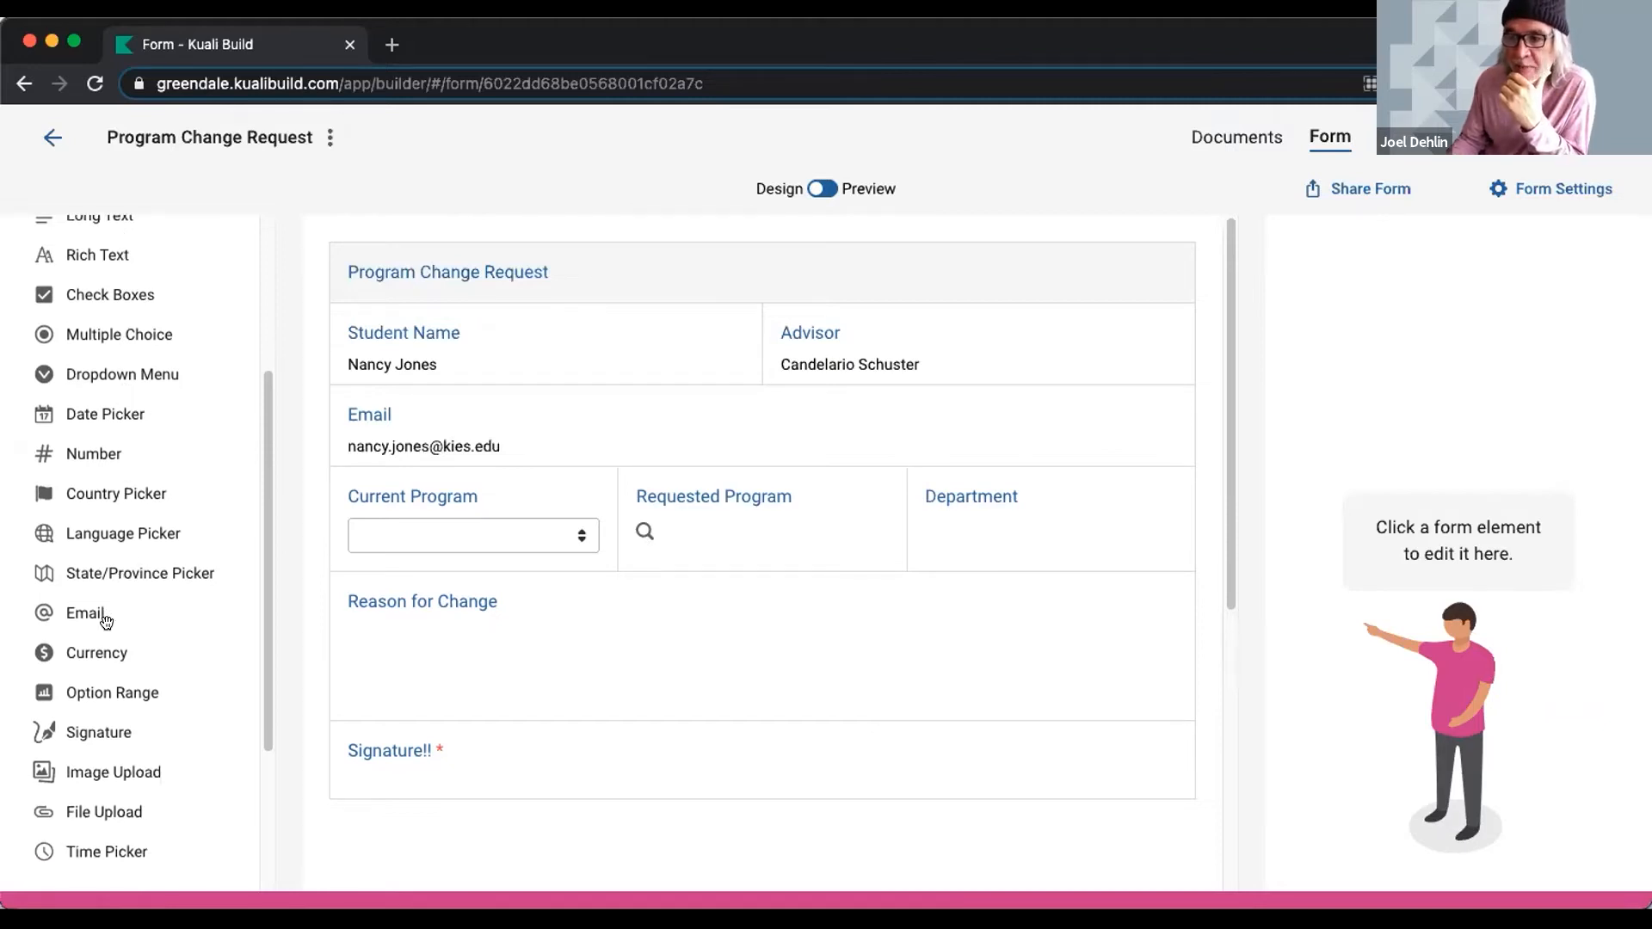
scroll(103, 620, down, 1)
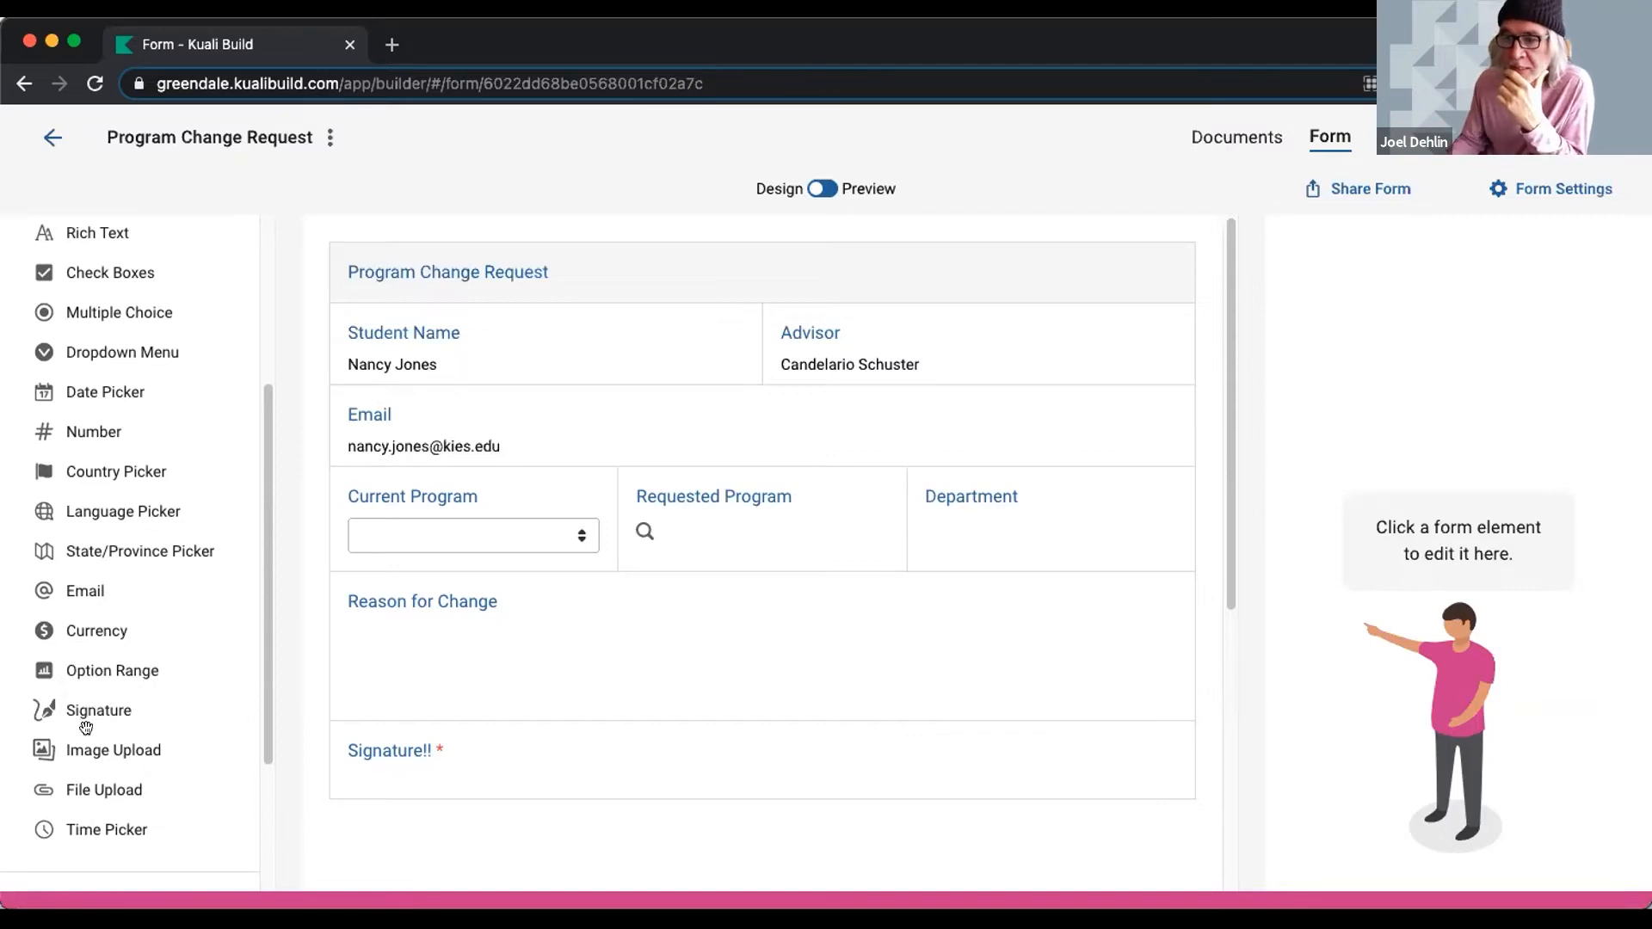
scroll(118, 729, down, 2)
scroll(203, 421, up, 1)
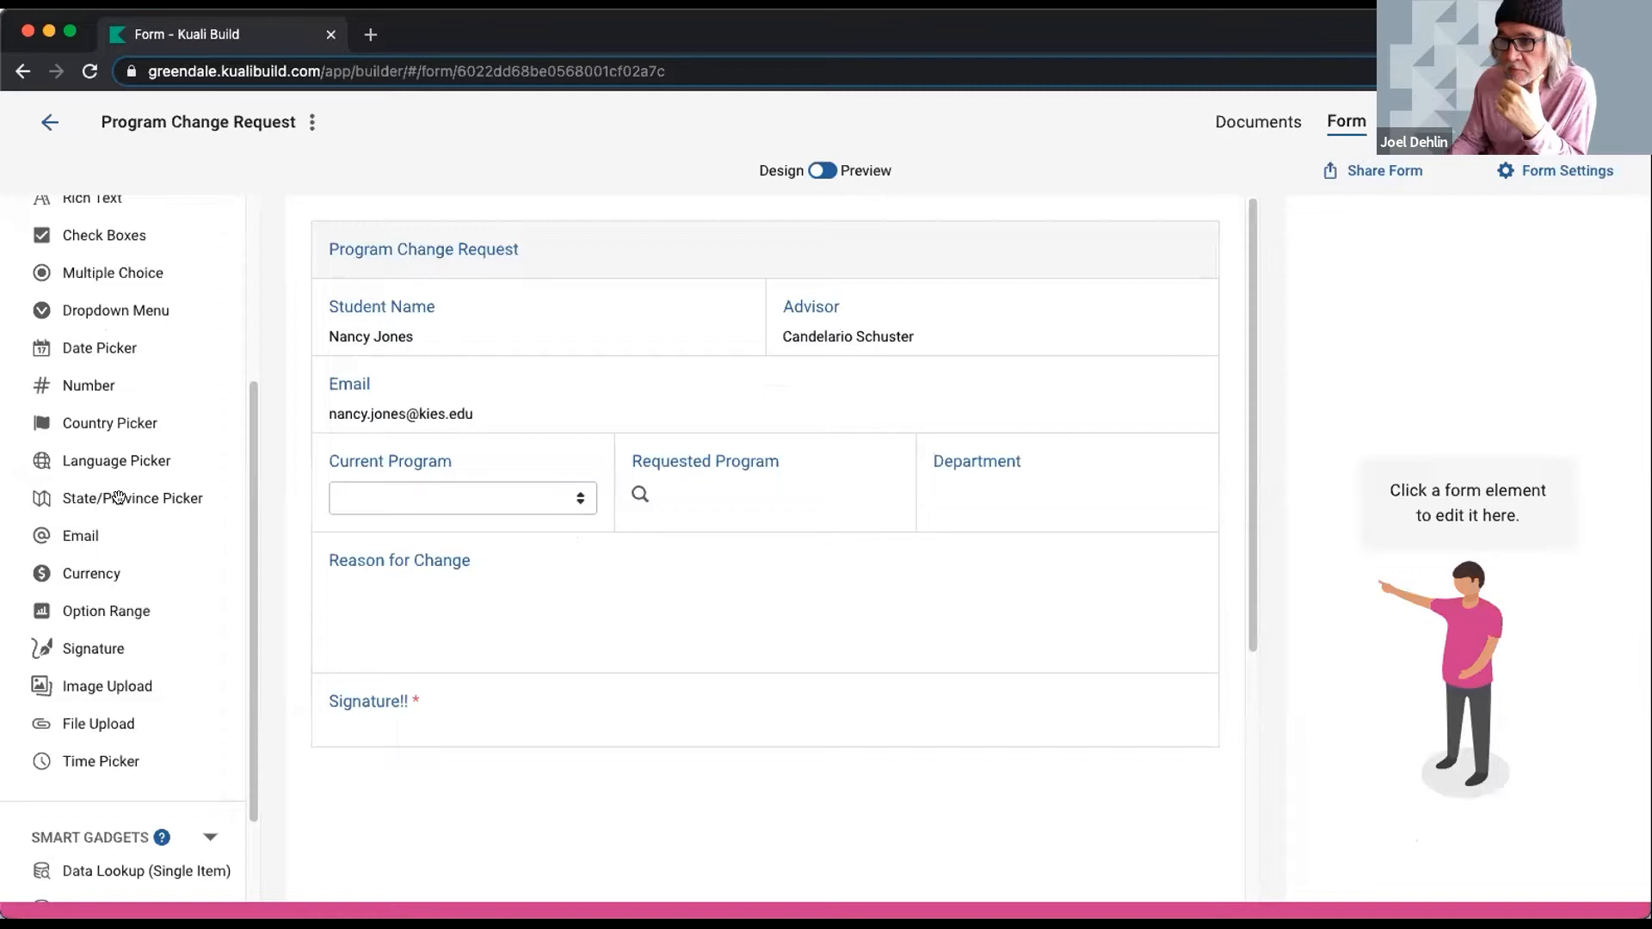
- Add a 'Choose a Date' date picker beside Reason for Change and preview the form
mouse_move(83, 356)
mouse_down()
mouse_move(439, 568)
mouse_move(561, 585)
mouse_move(708, 523)
mouse_move(756, 465)
mouse_move(795, 323)
mouse_move(856, 308)
mouse_move(508, 297)
mouse_move(499, 311)
mouse_move(1010, 325)
mouse_move(1135, 306)
mouse_move(424, 619)
mouse_move(705, 645)
mouse_move(1094, 624)
mouse_move(1072, 659)
mouse_move(1187, 632)
mouse_move(1163, 641)
mouse_up()
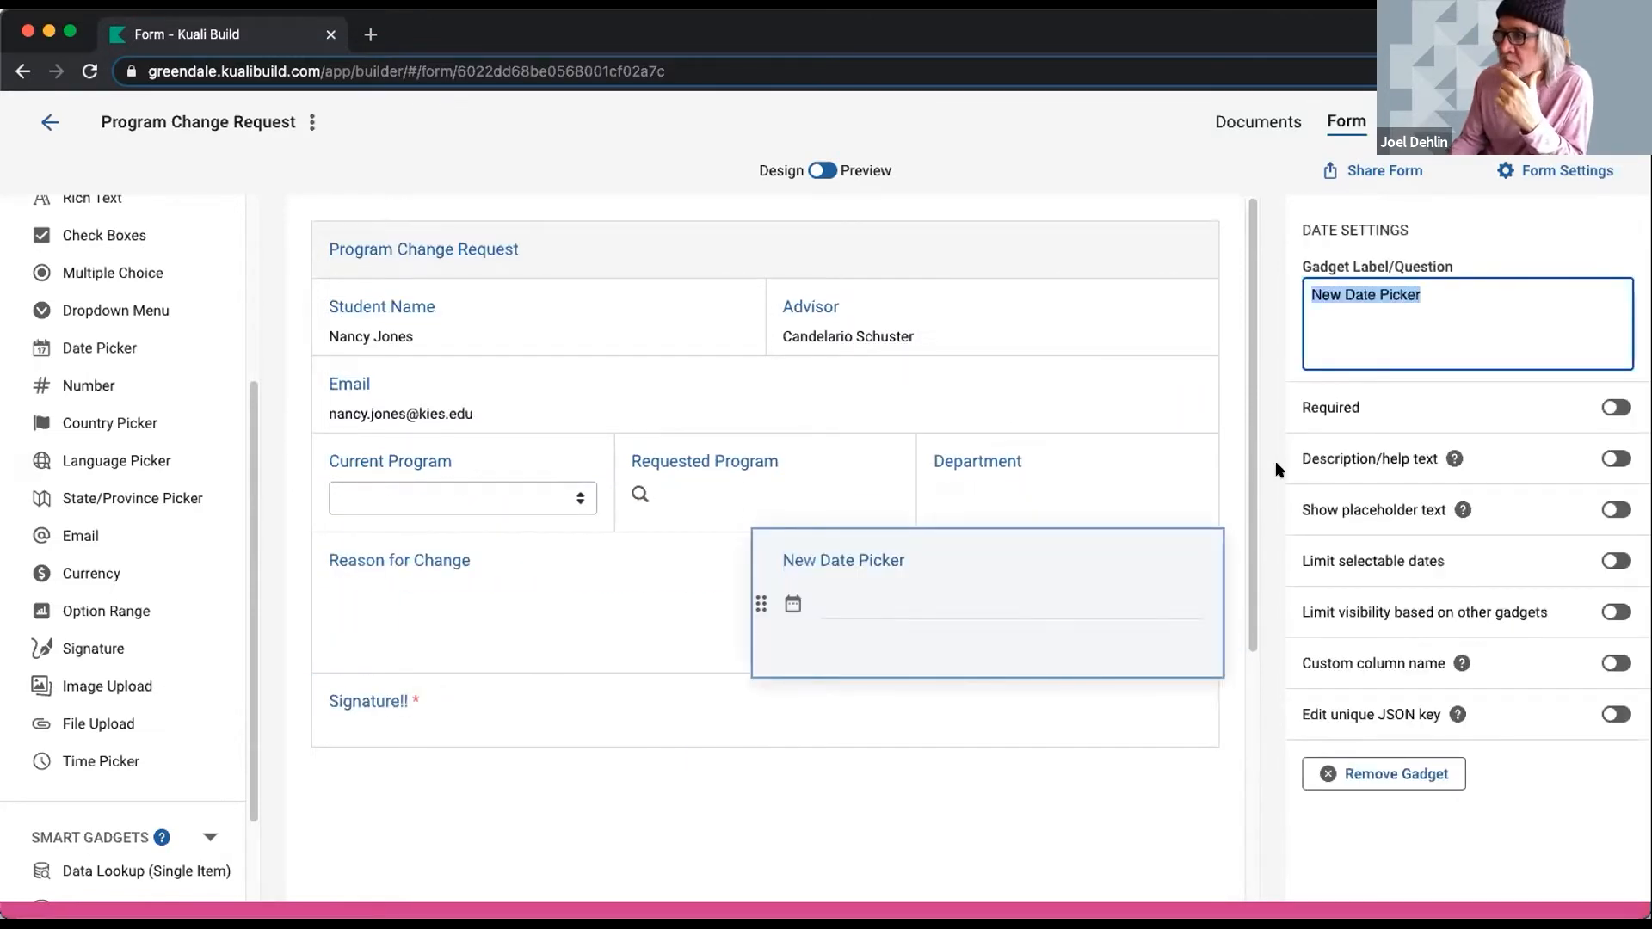
text(Choose a Date)
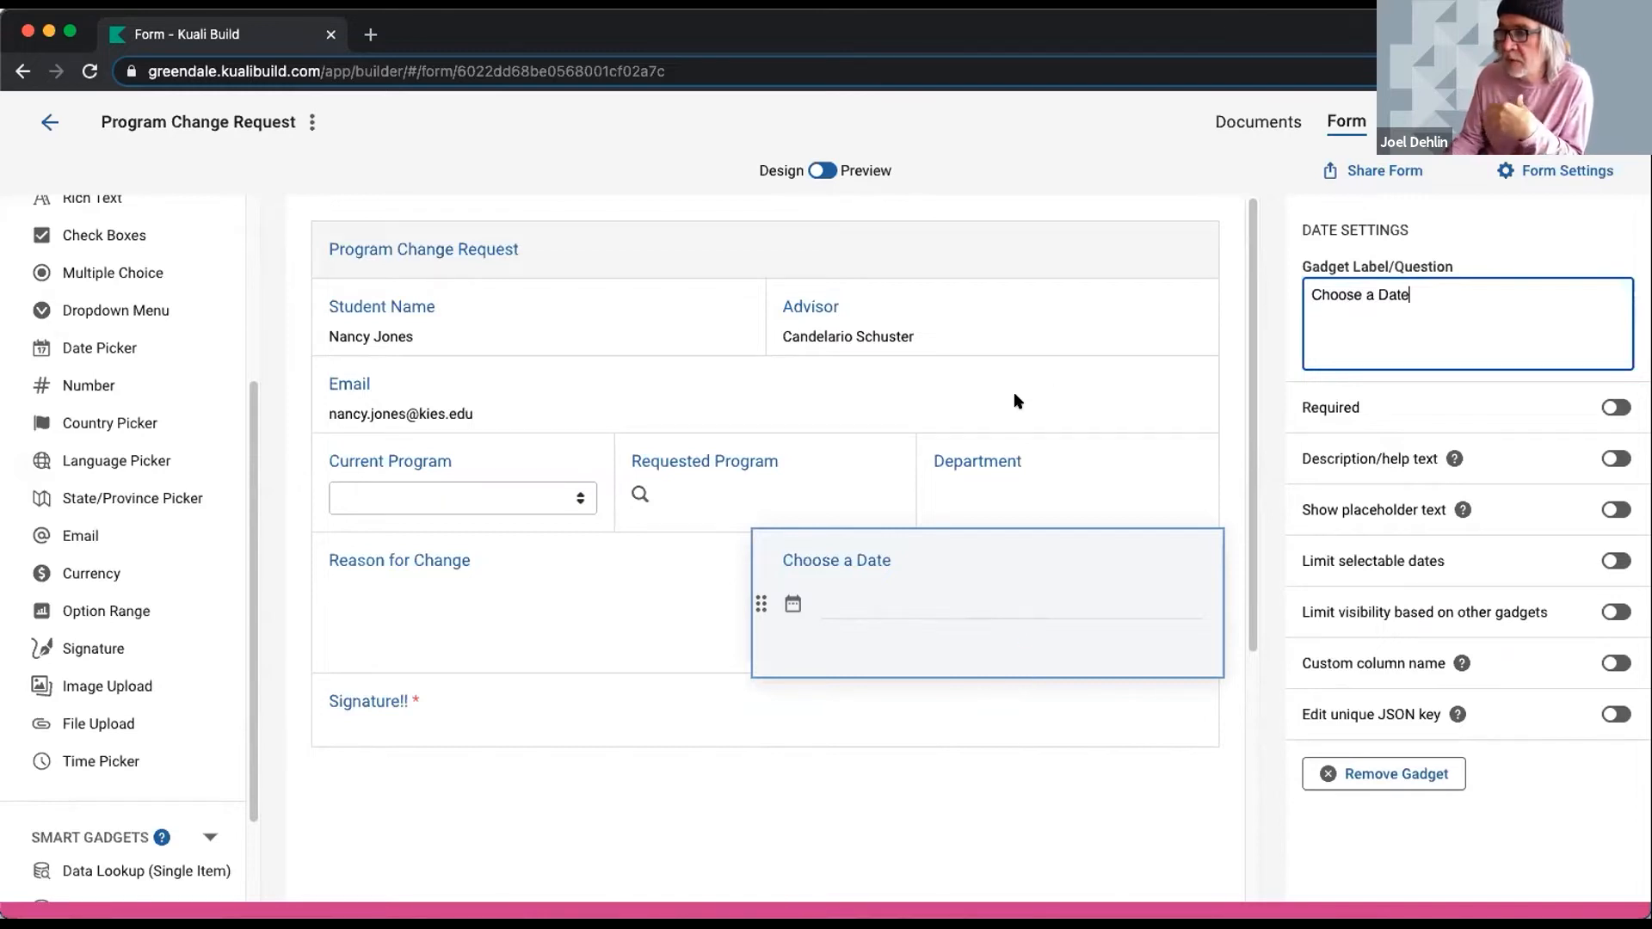
click(825, 170)
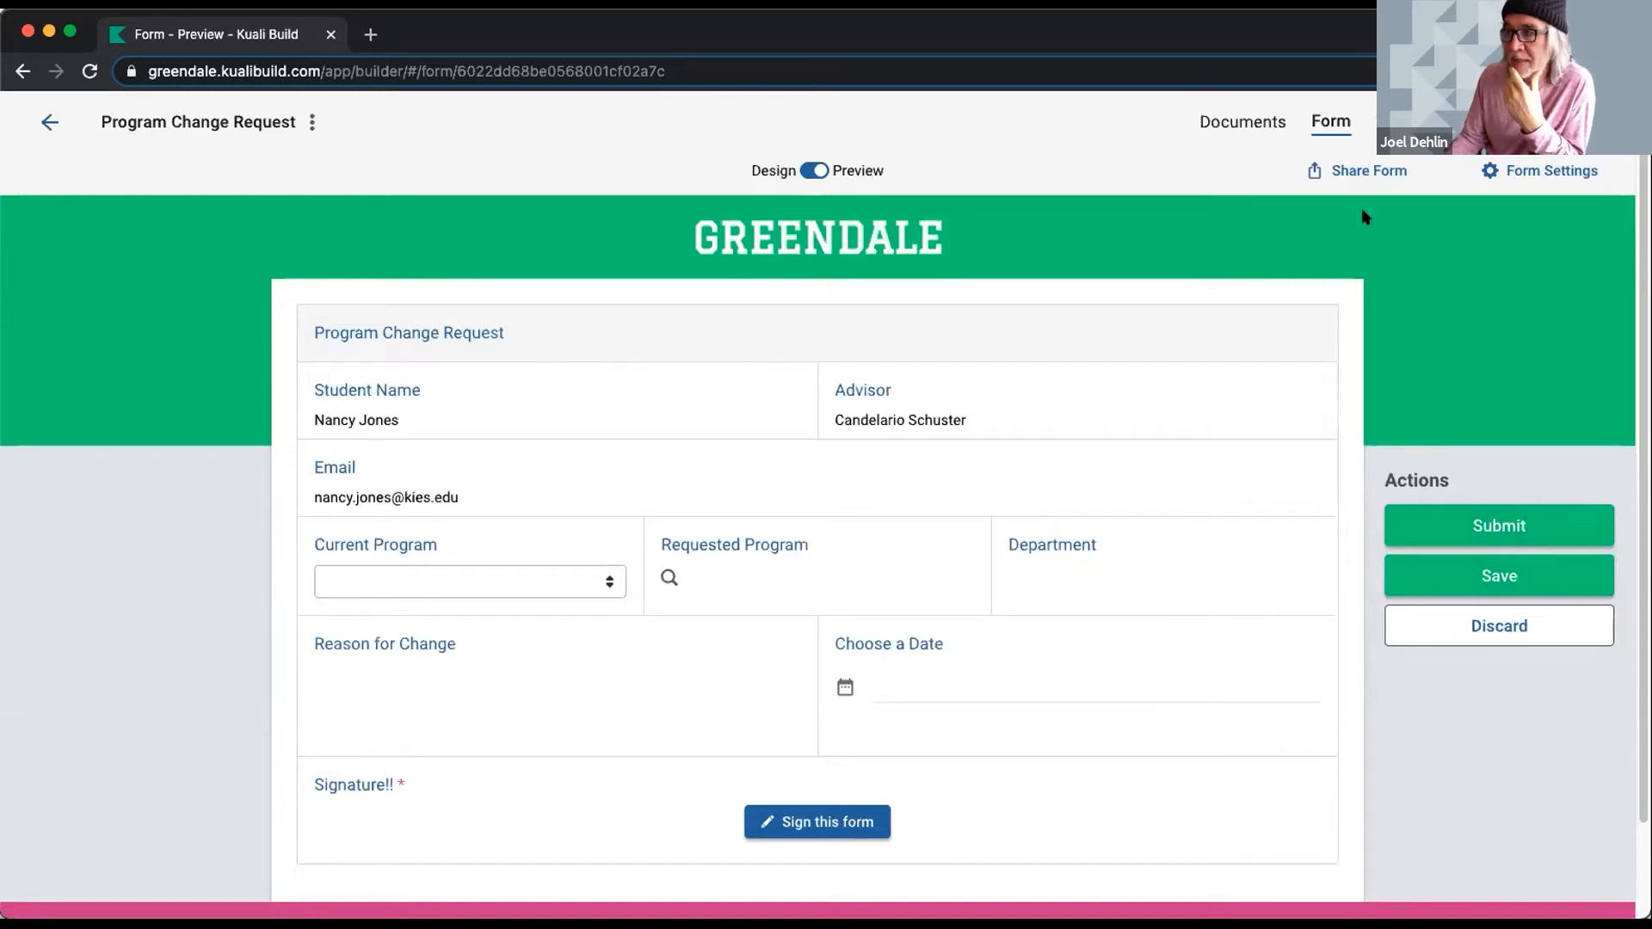
- Check the preview's narrow-window layout, then return to the form designer via Documents
scroll(571, 240, down, 2)
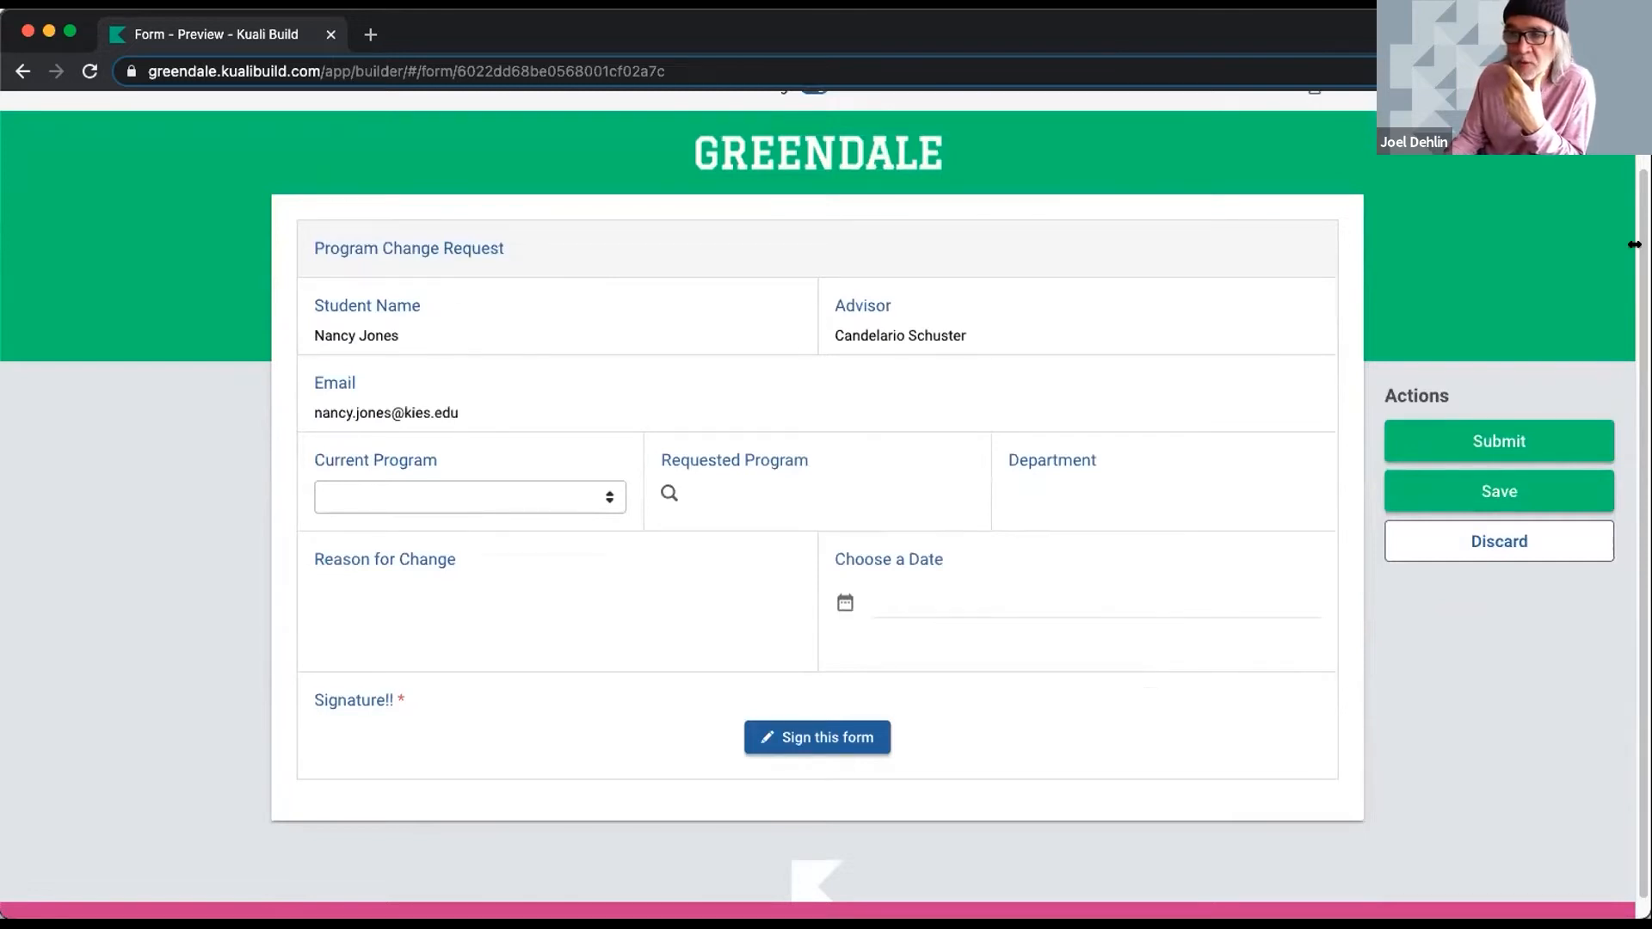
drag(1634, 245, 937, 292)
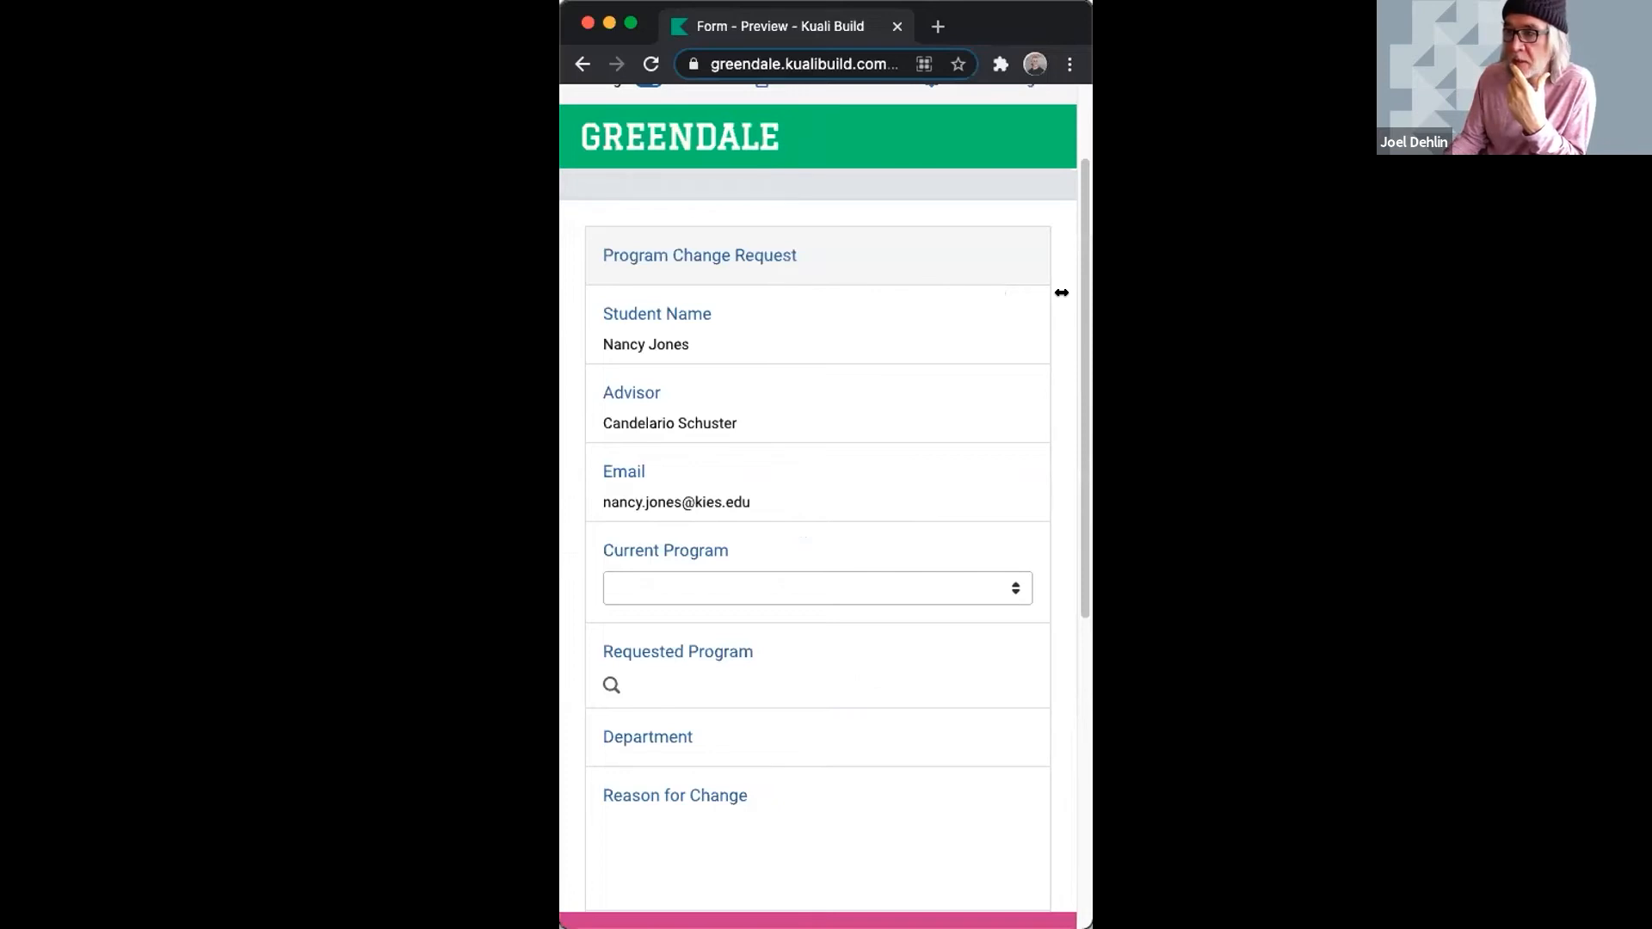
drag(1091, 297, 1599, 316)
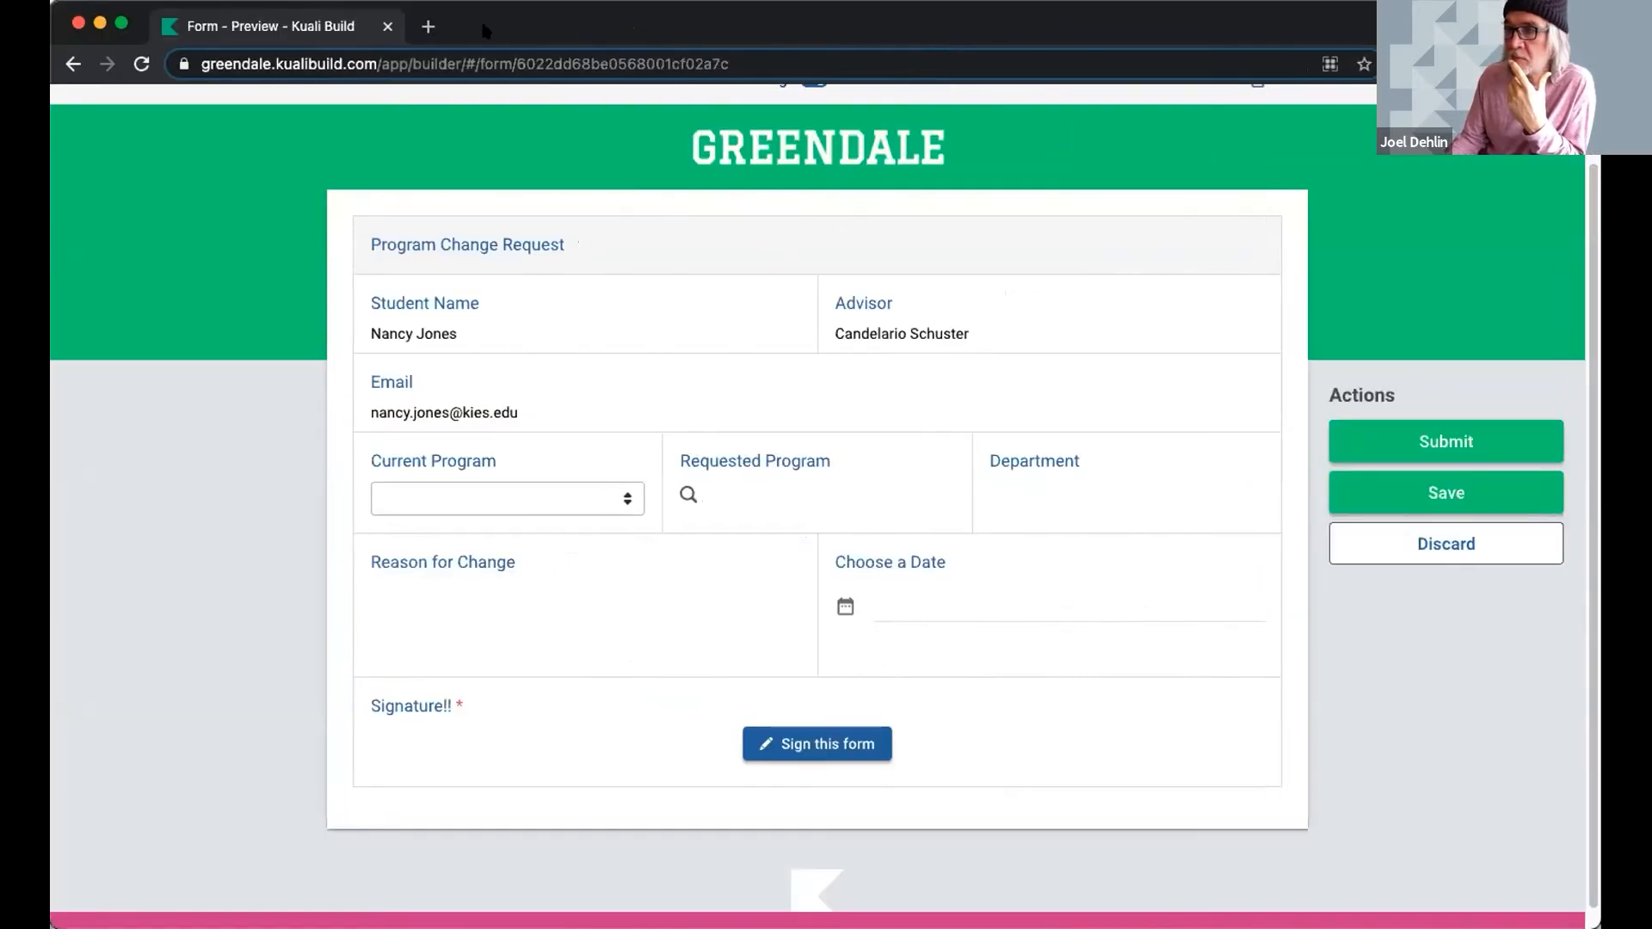
click(73, 64)
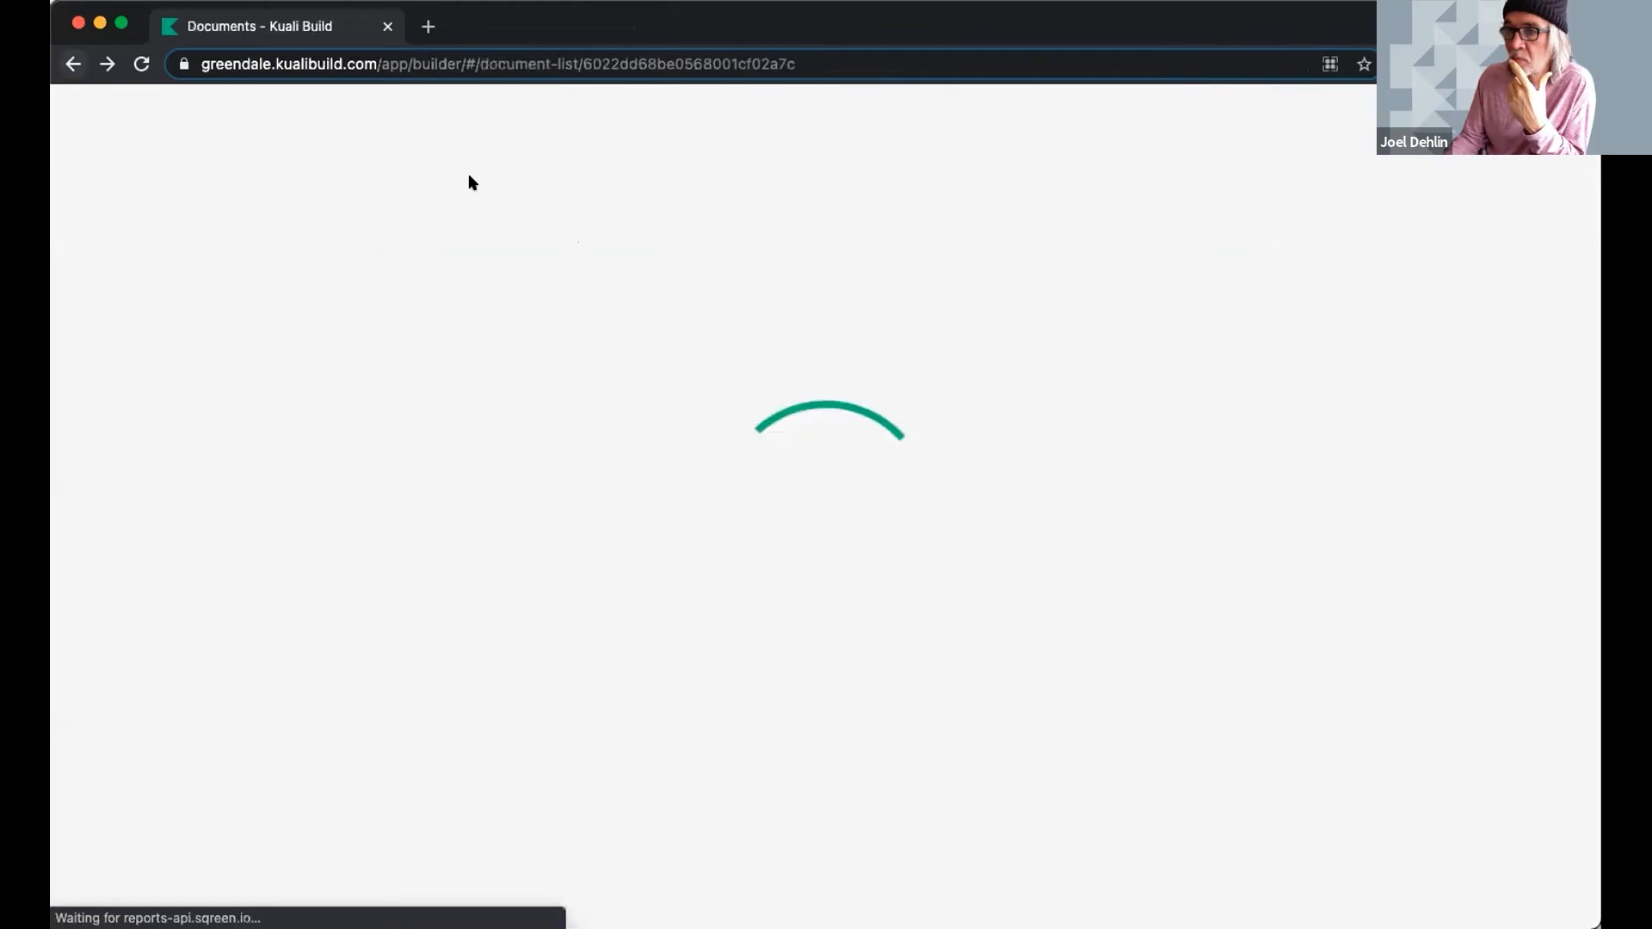
click(1291, 115)
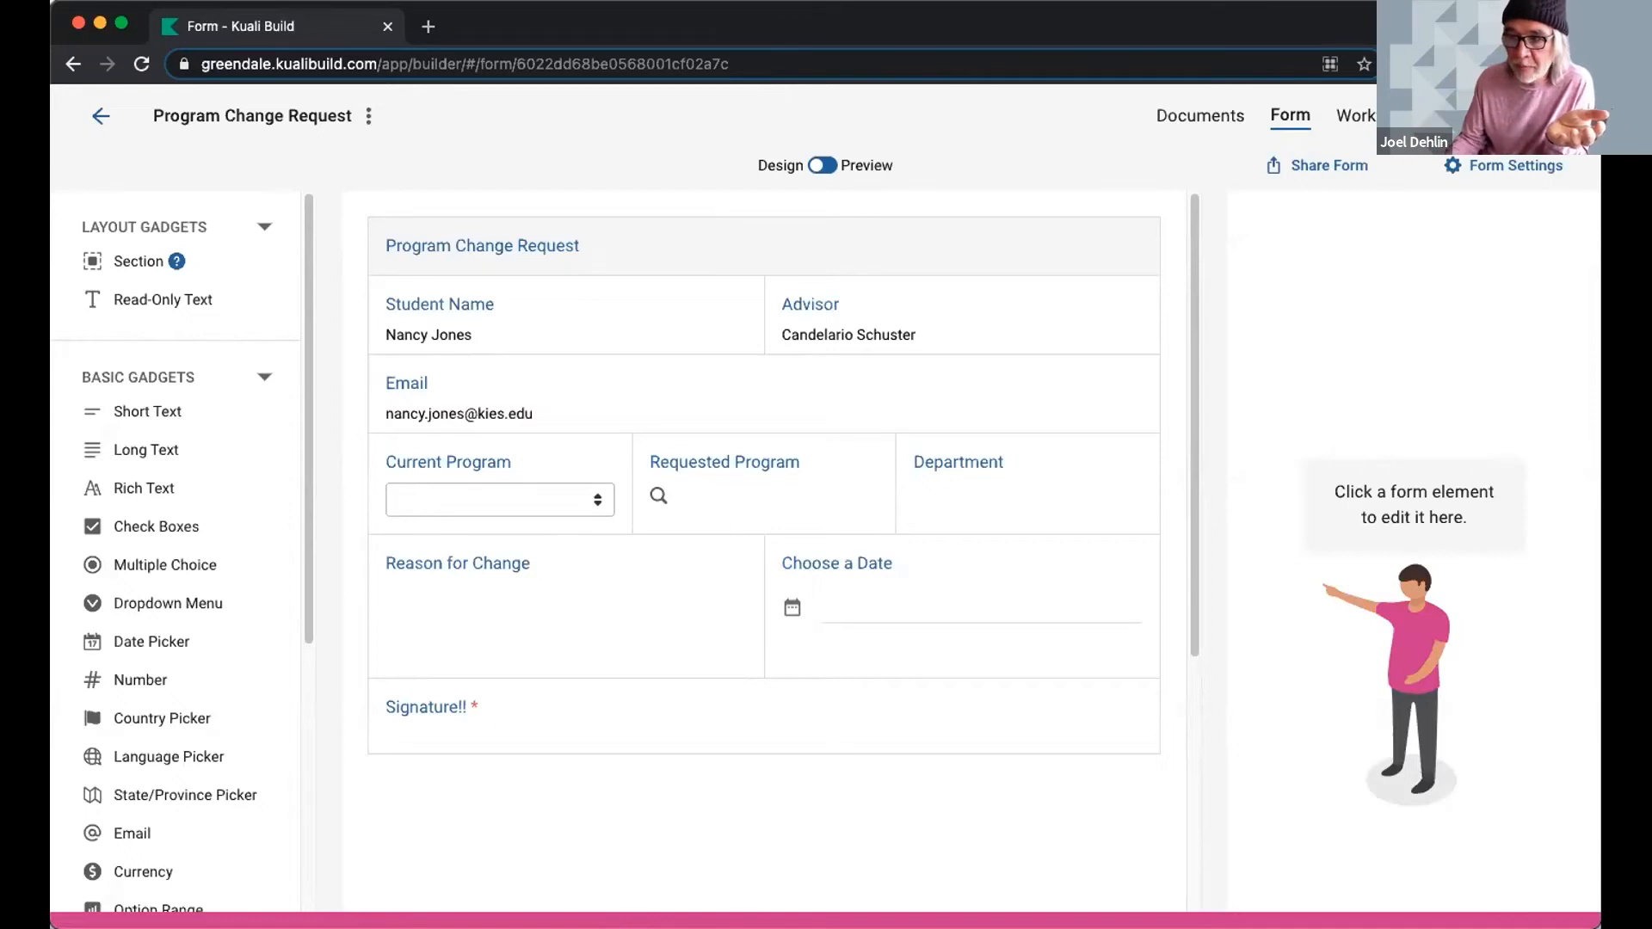
click(568, 315)
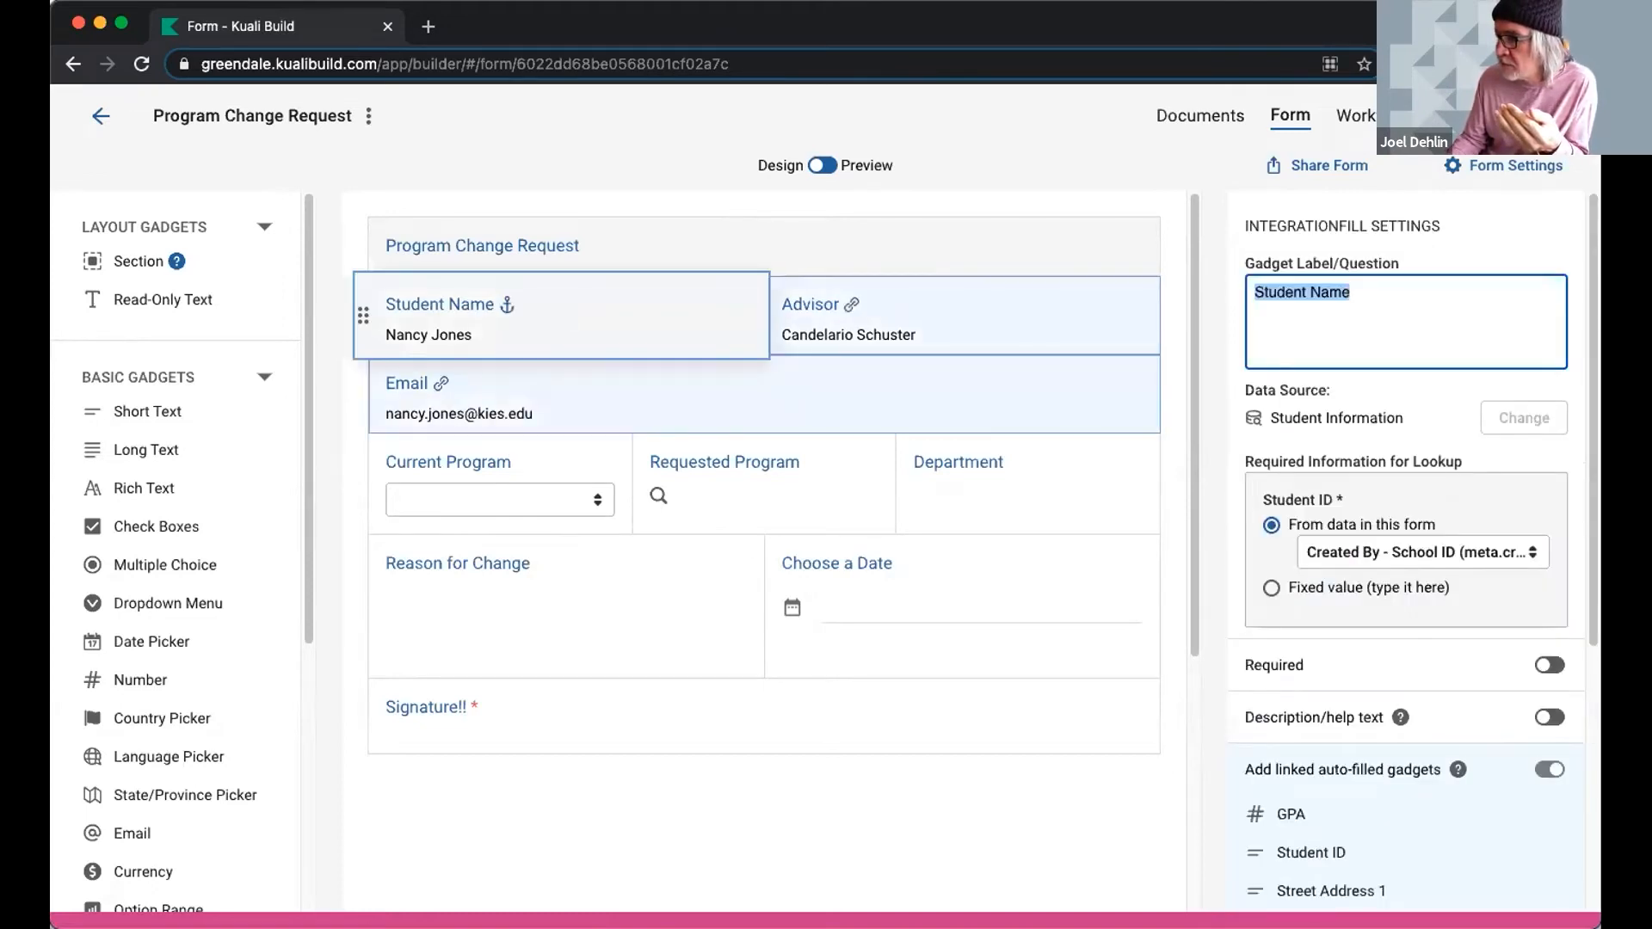
scroll(1341, 672, down, 3)
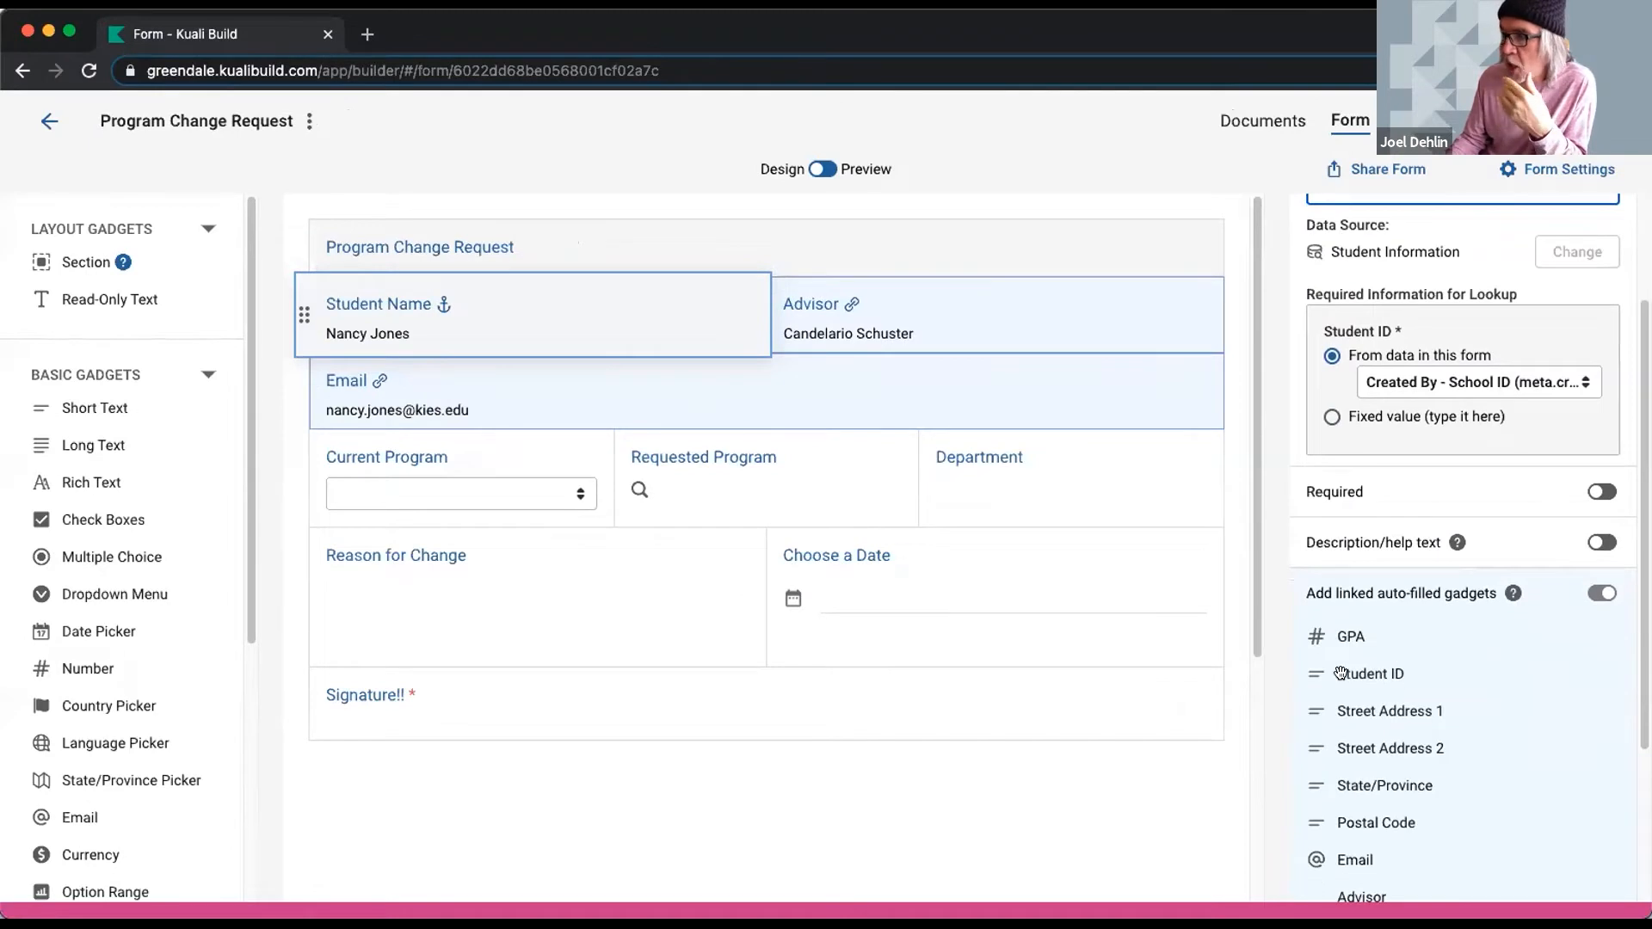
scroll(1342, 676, down, 1)
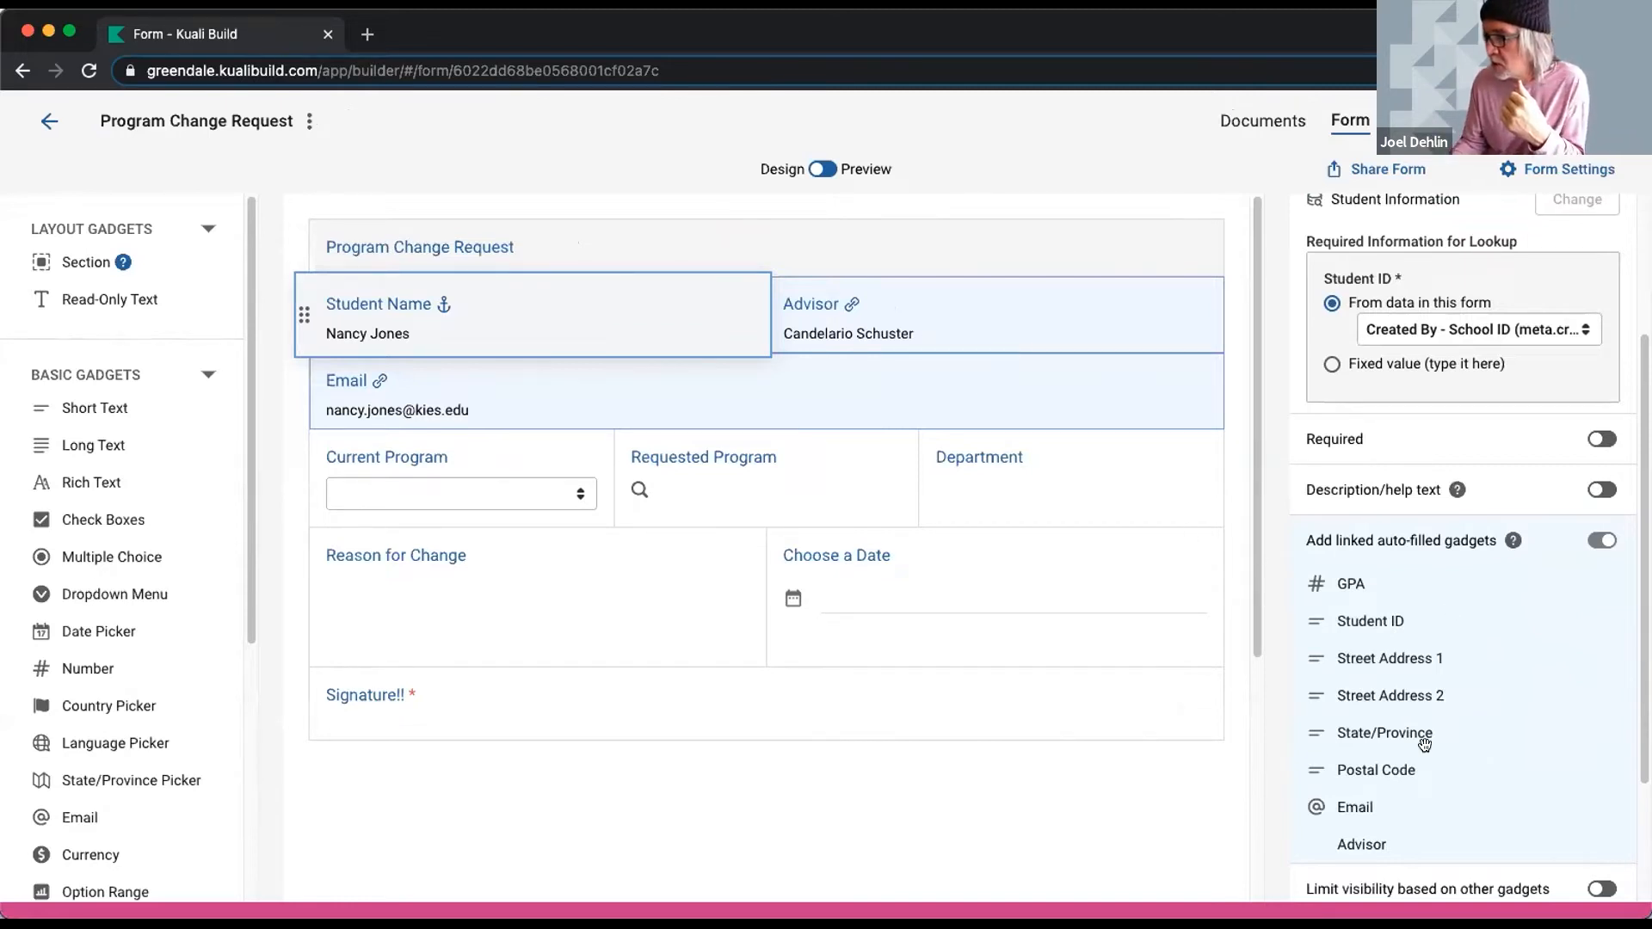
drag(1129, 437, 1127, 307)
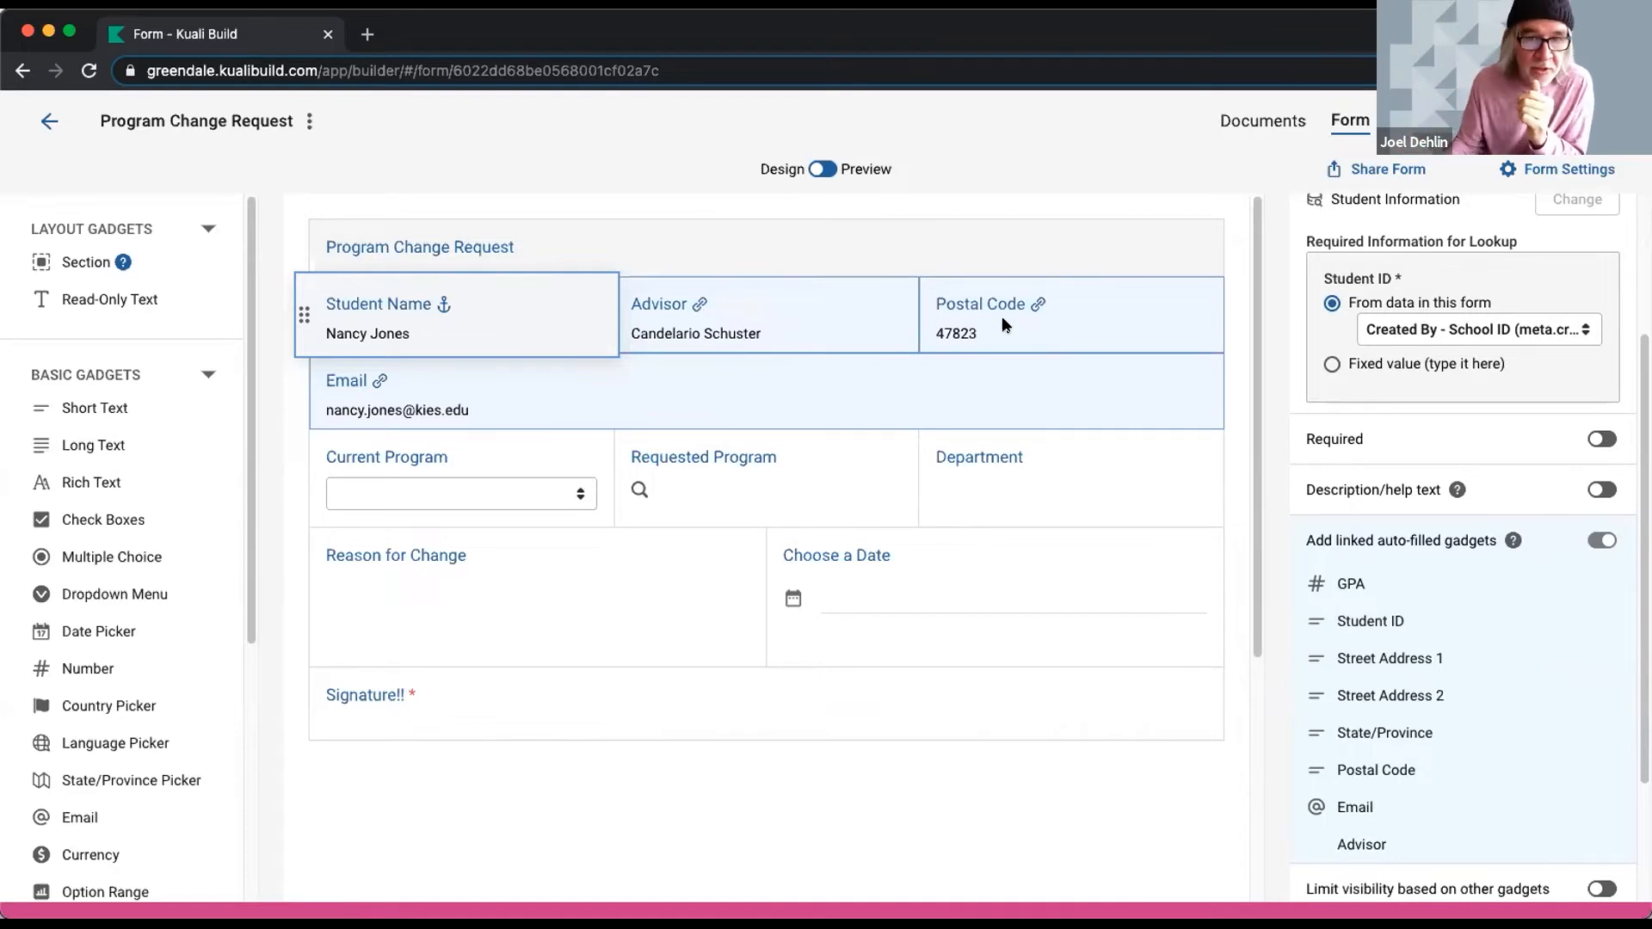
click(1157, 293)
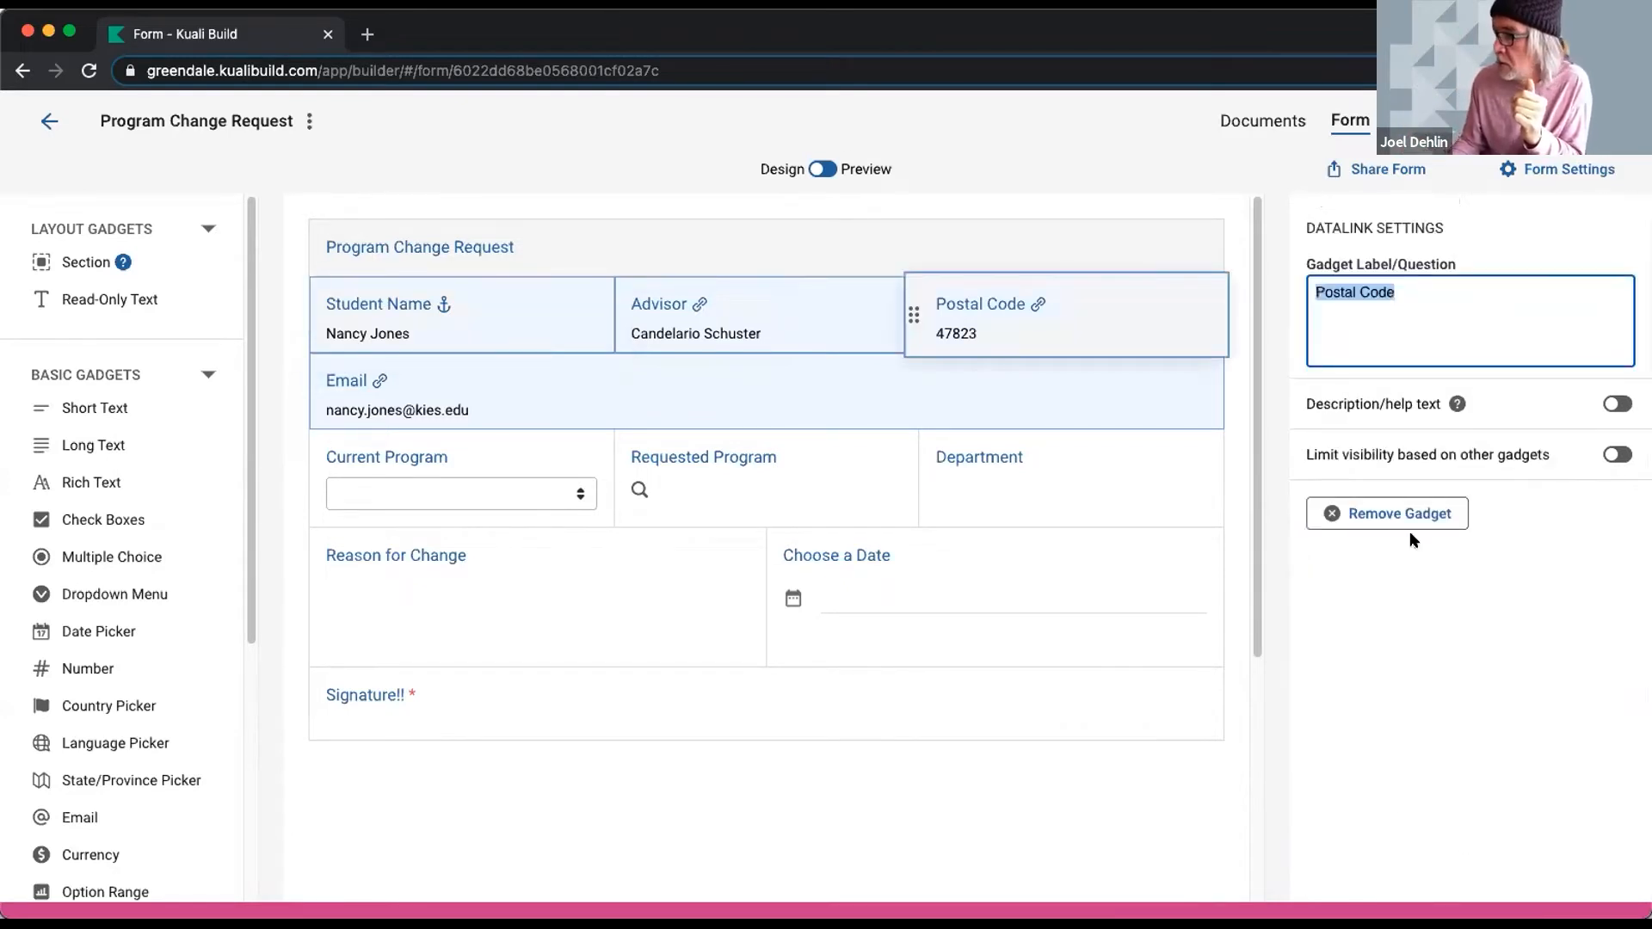
click(1338, 514)
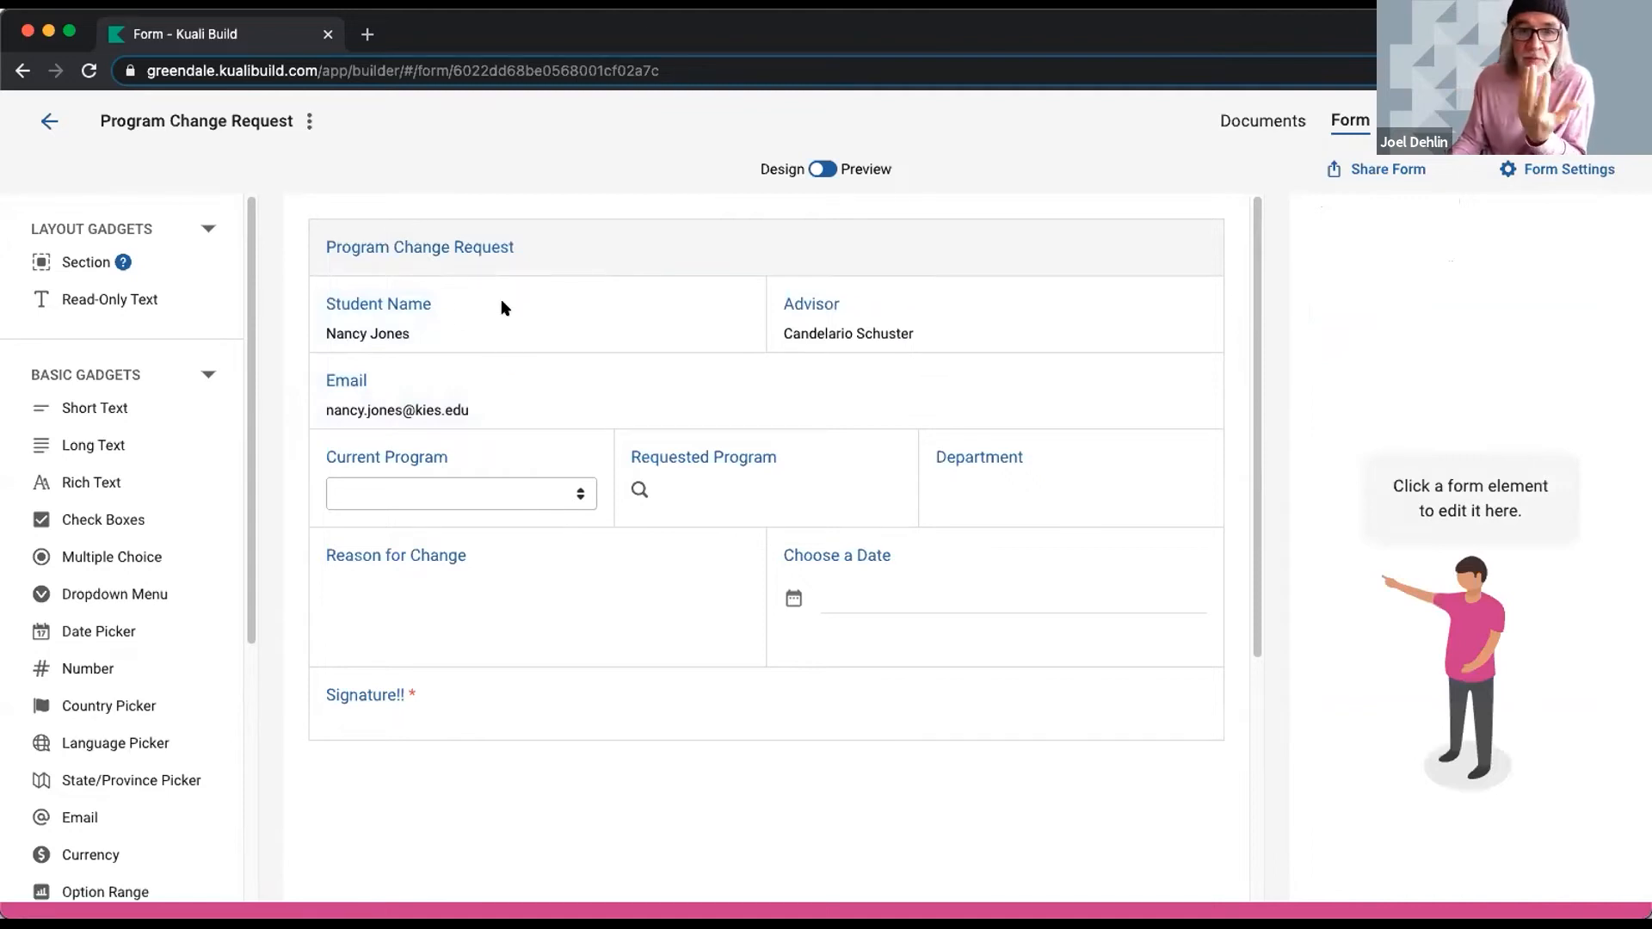
- Set Current Program to Chemistry and Requested Program to History in the form
click(579, 495)
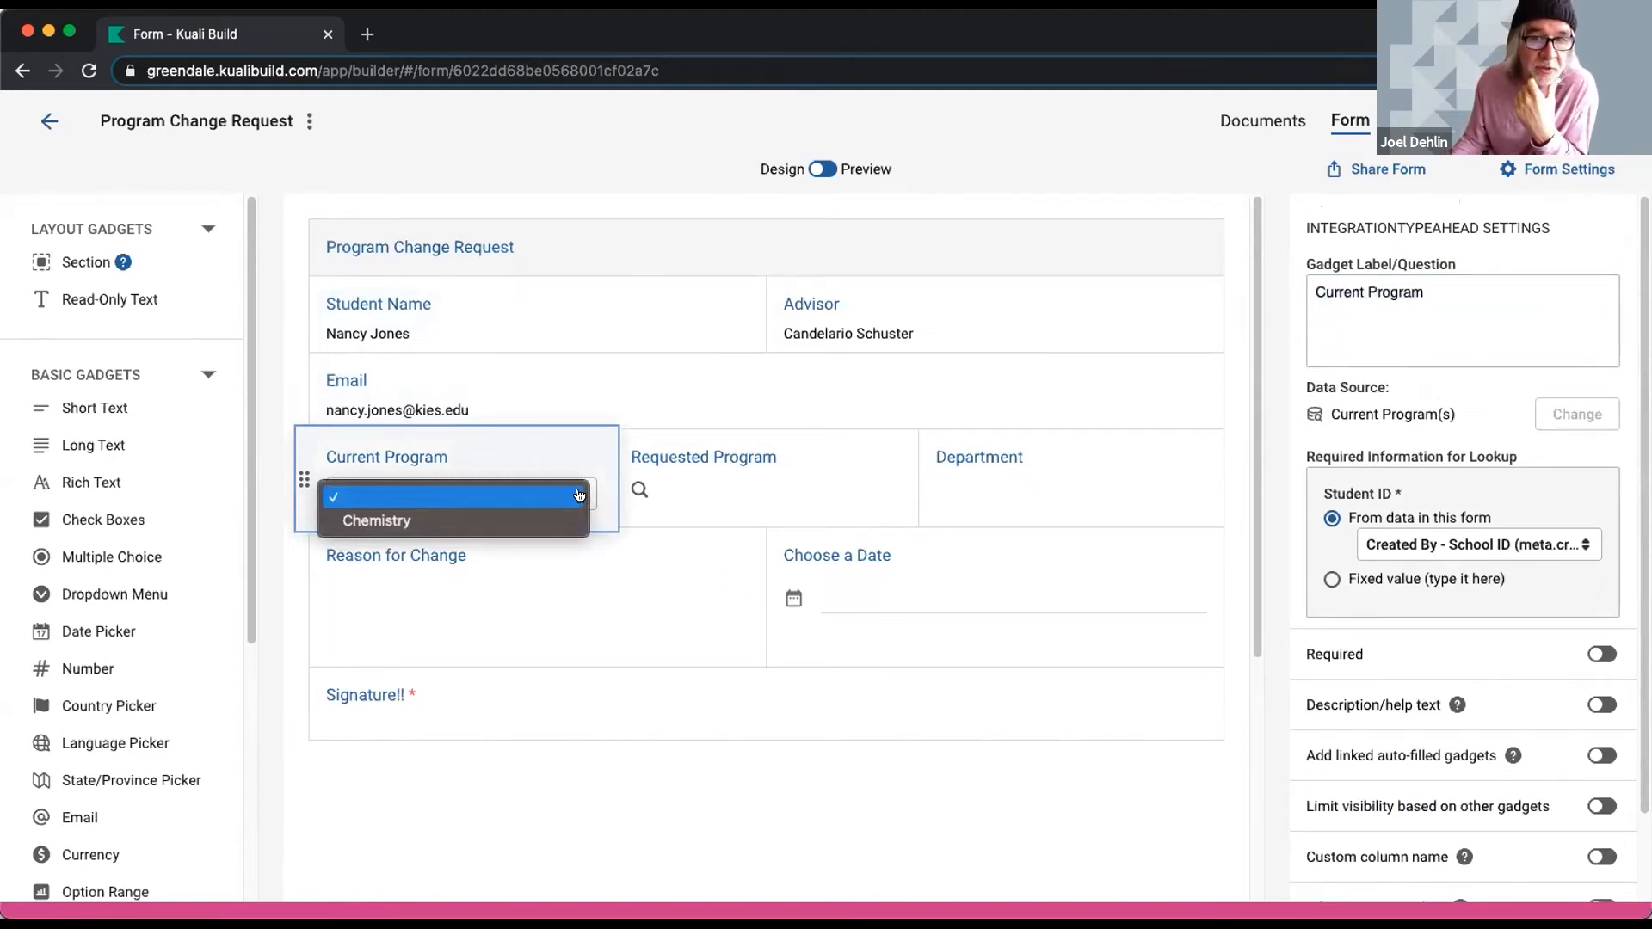
click(469, 522)
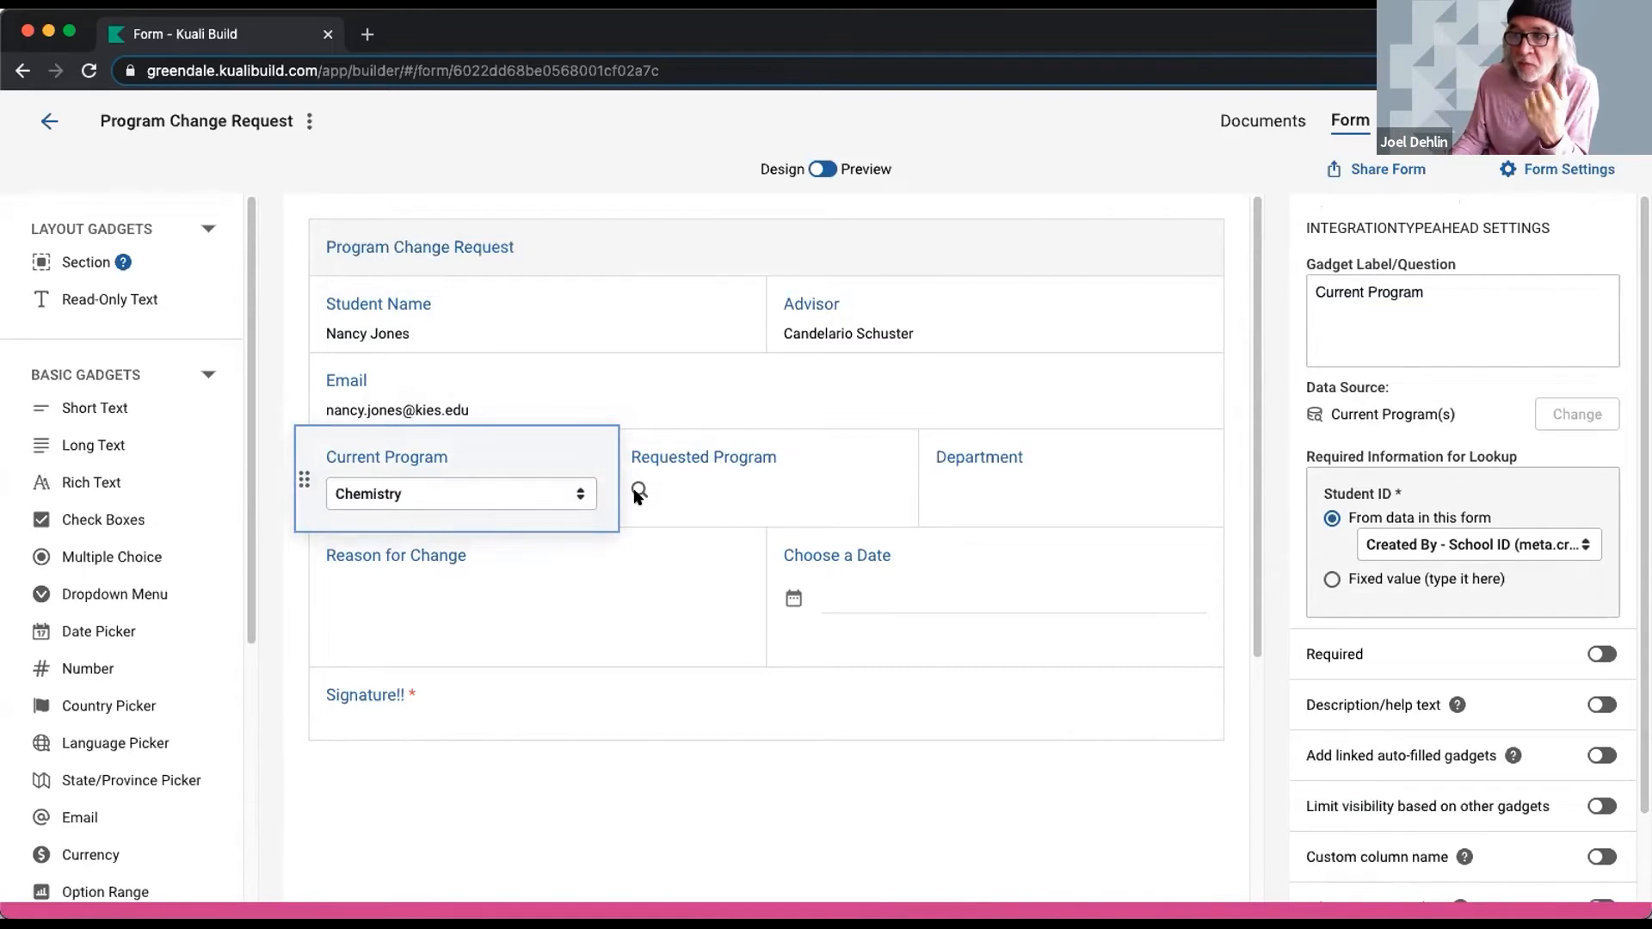
click(719, 491)
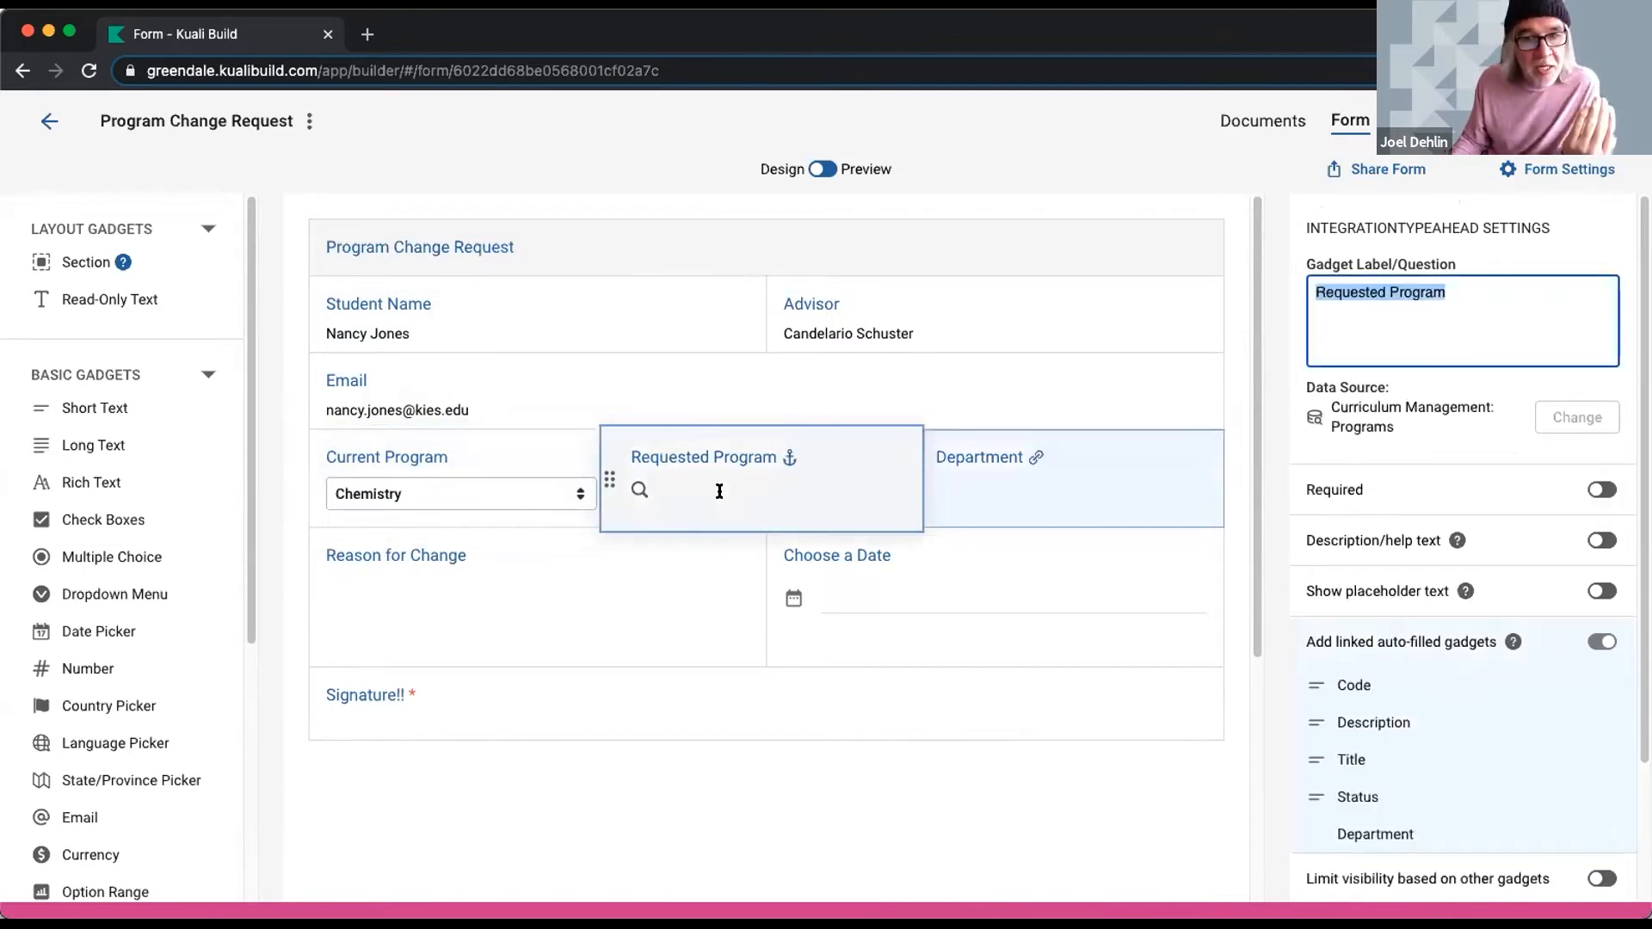
click(719, 491)
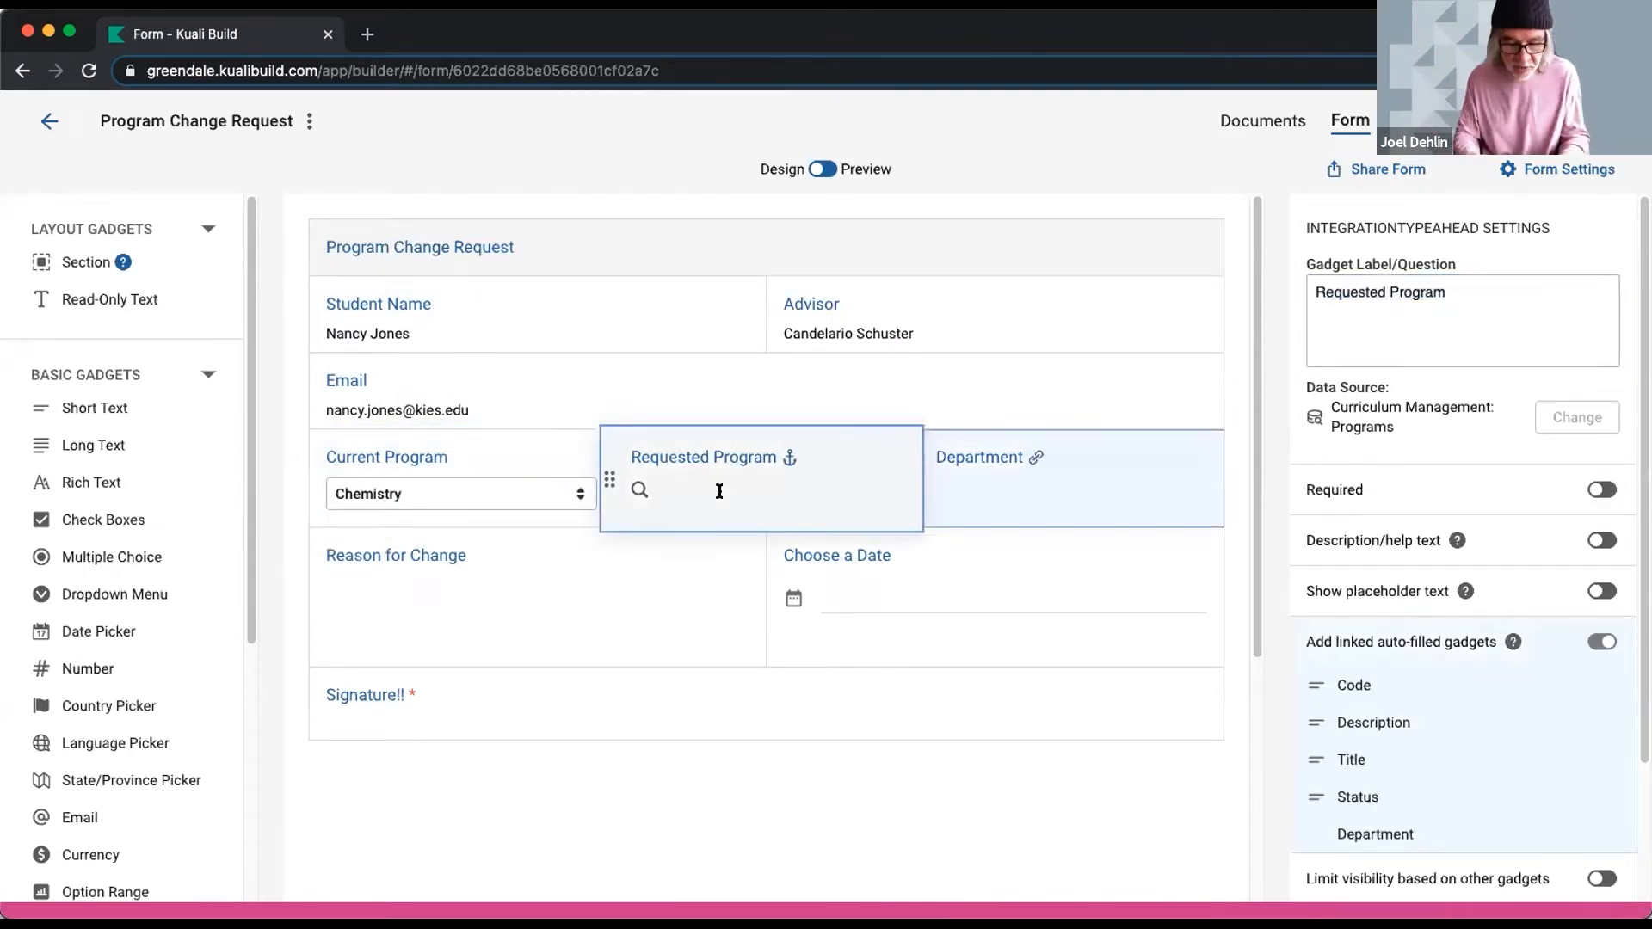
text(history)
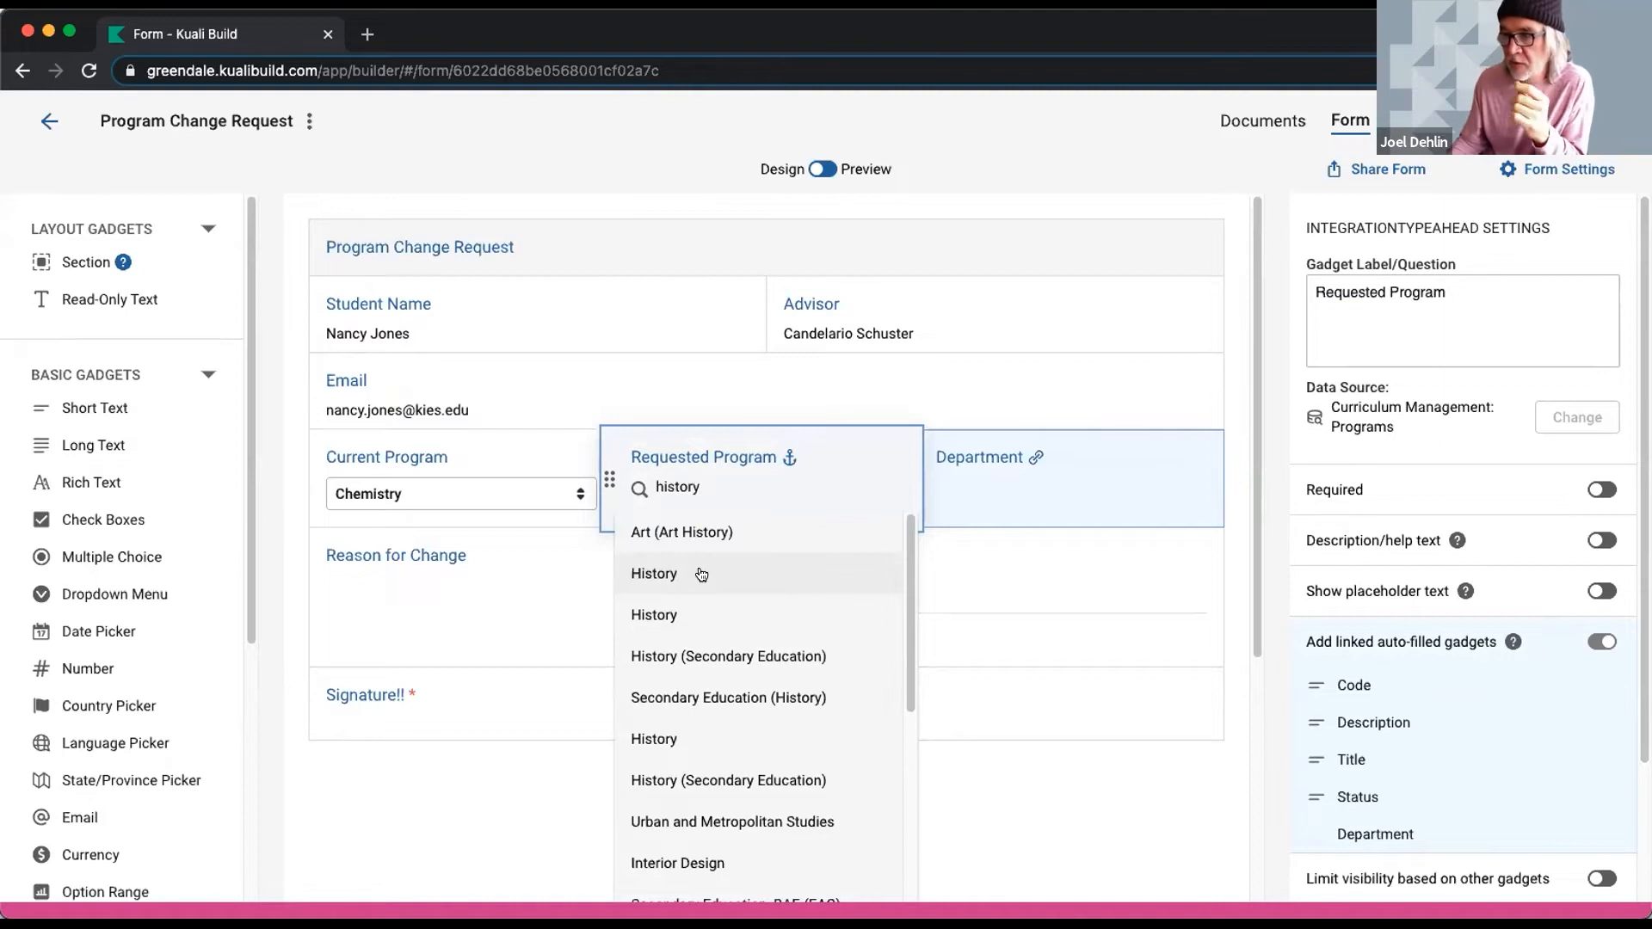
click(702, 573)
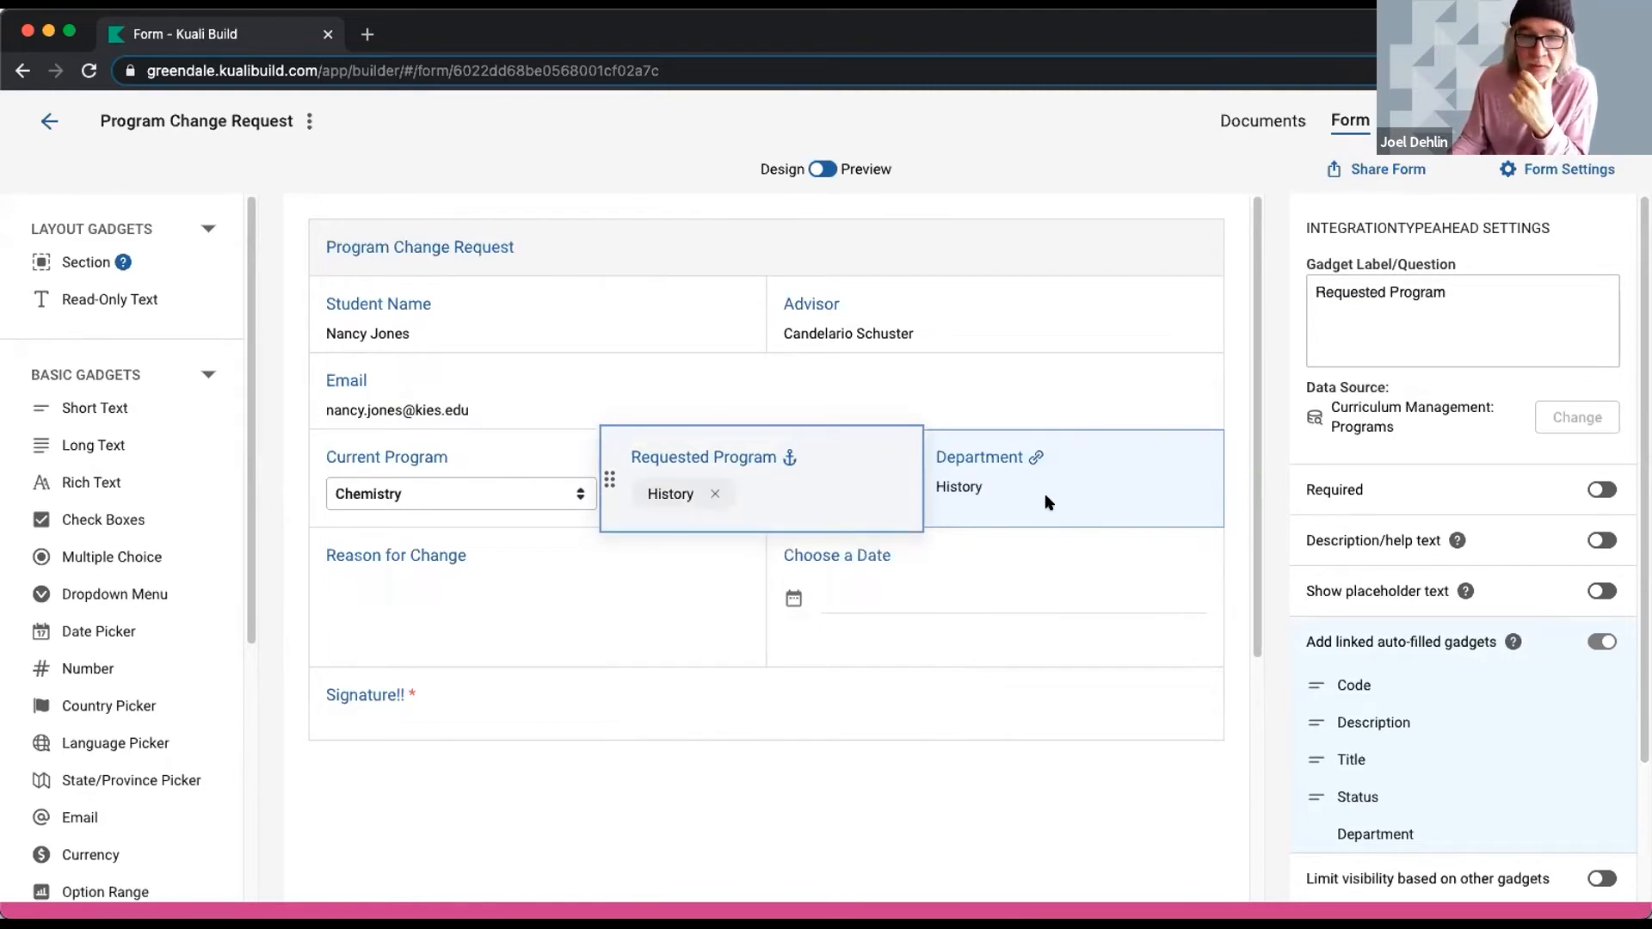
- Delete the Choose a Date gadget from beside Reason for Change
click(551, 601)
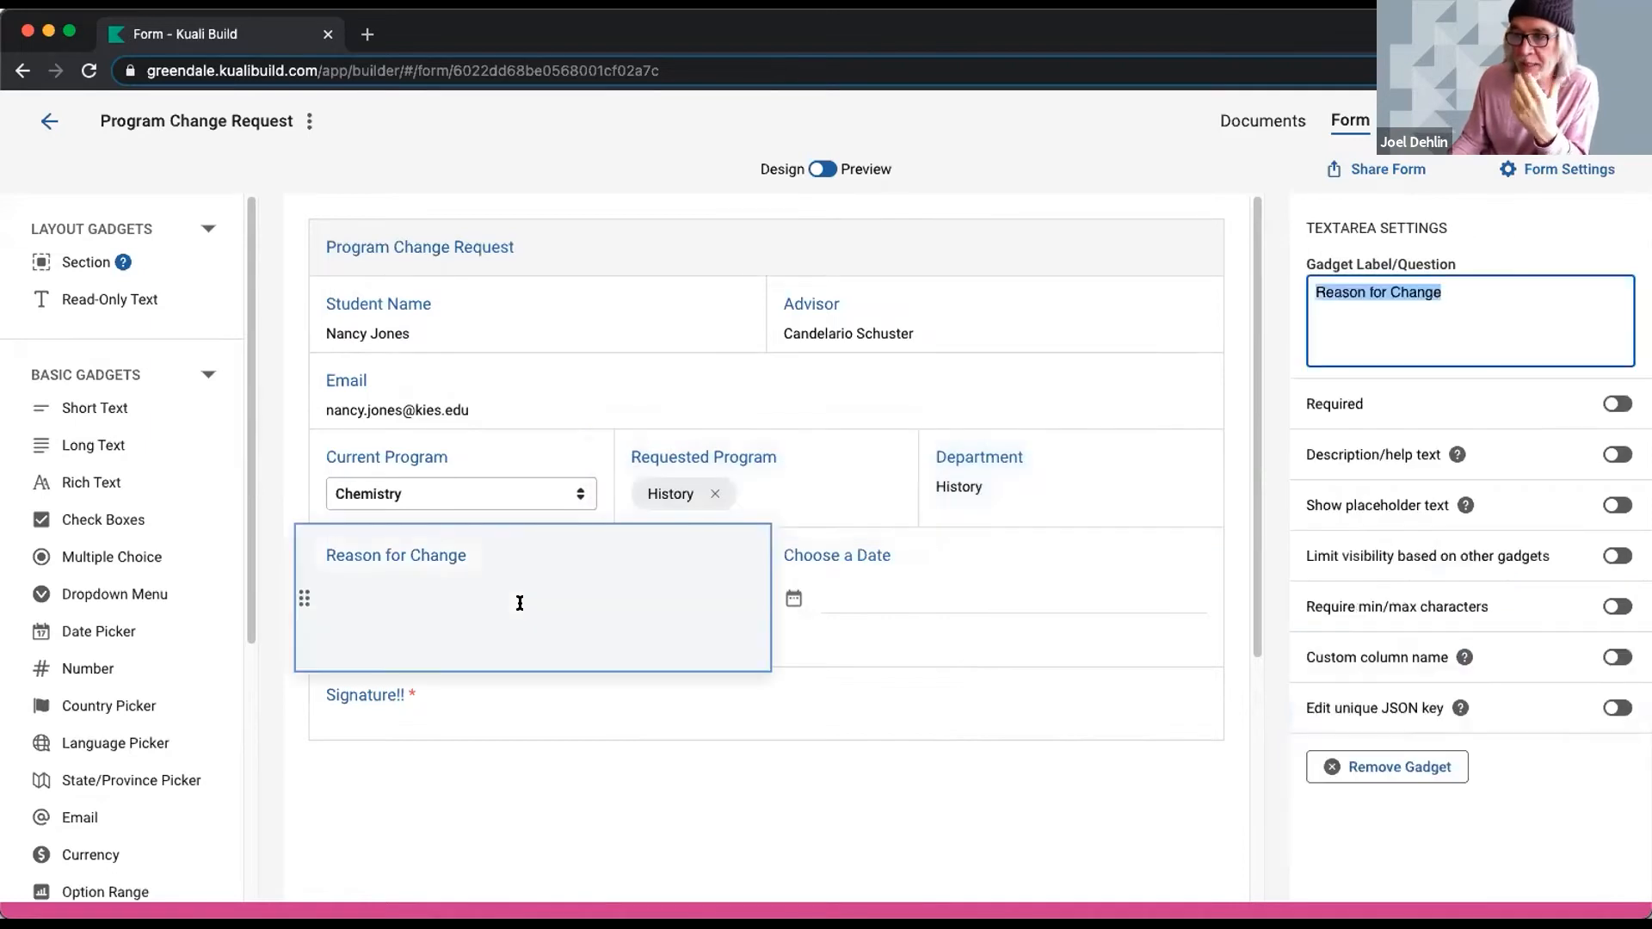
click(911, 595)
click(1371, 765)
- Preview the form and type a signer's name in the Signature field's sign dialog
click(679, 704)
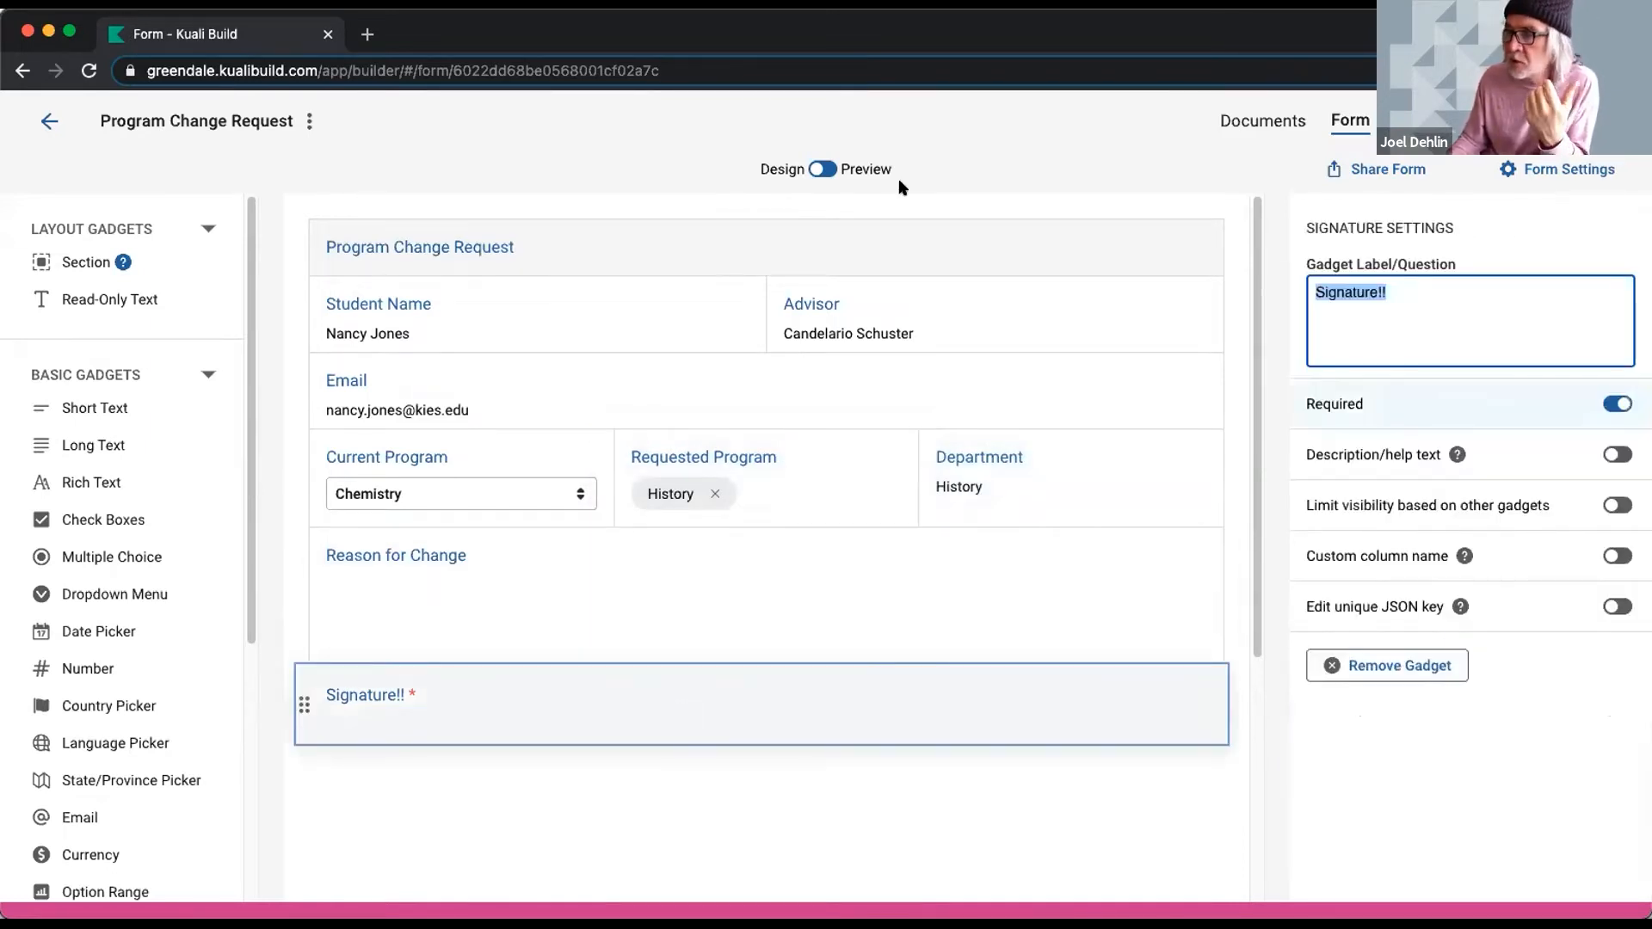
click(841, 170)
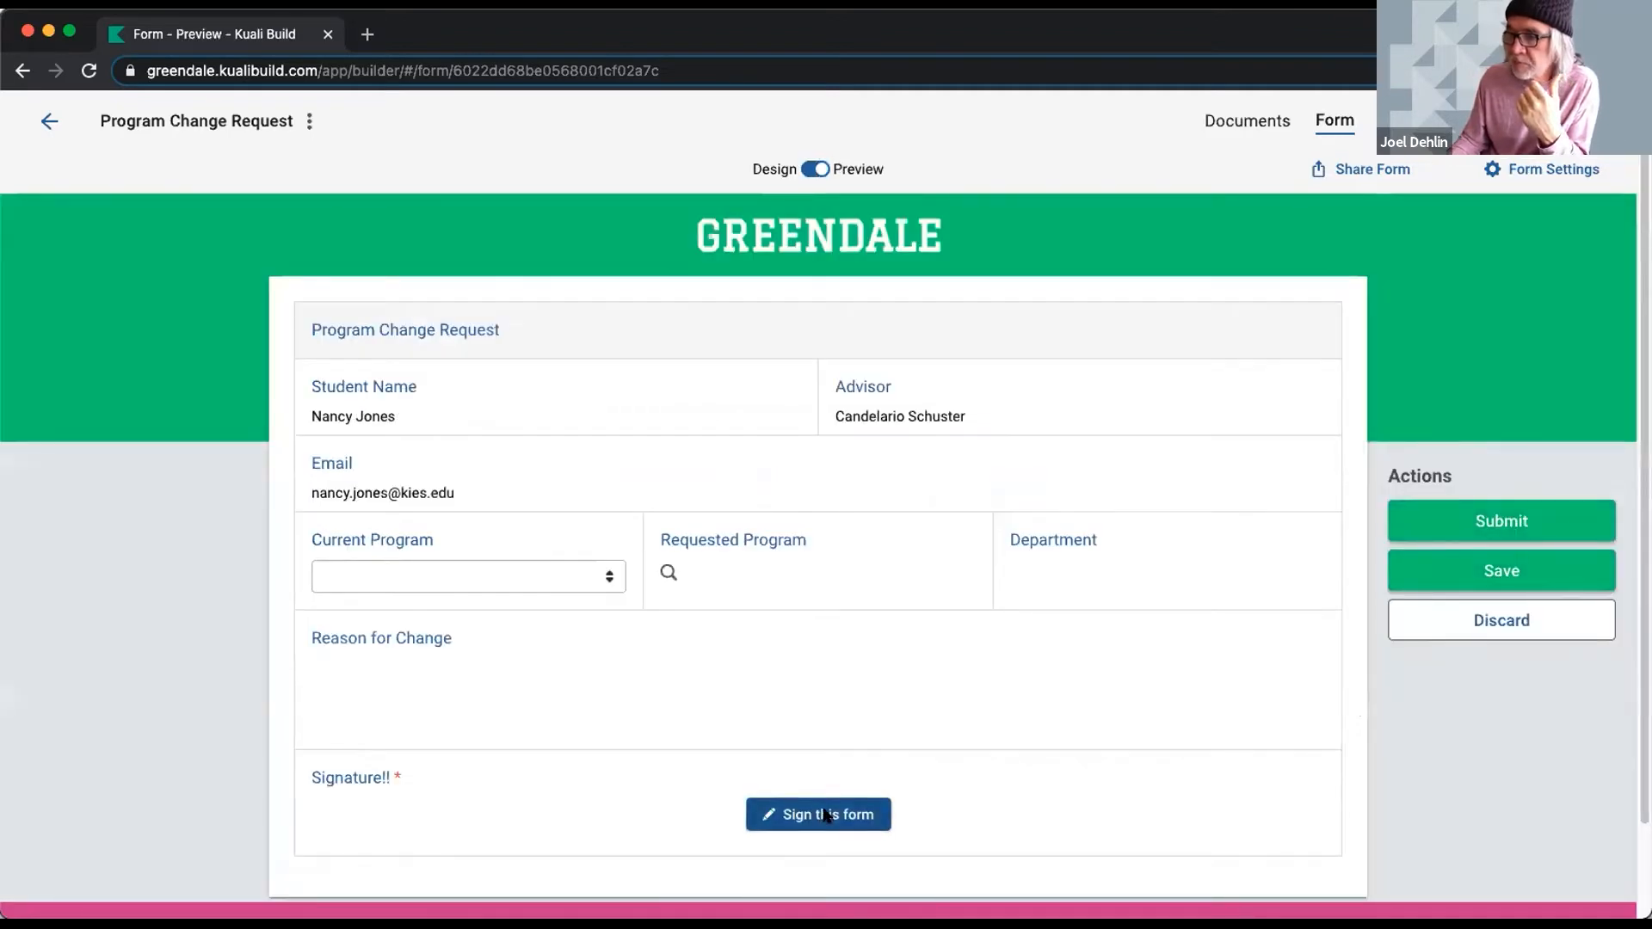
click(825, 814)
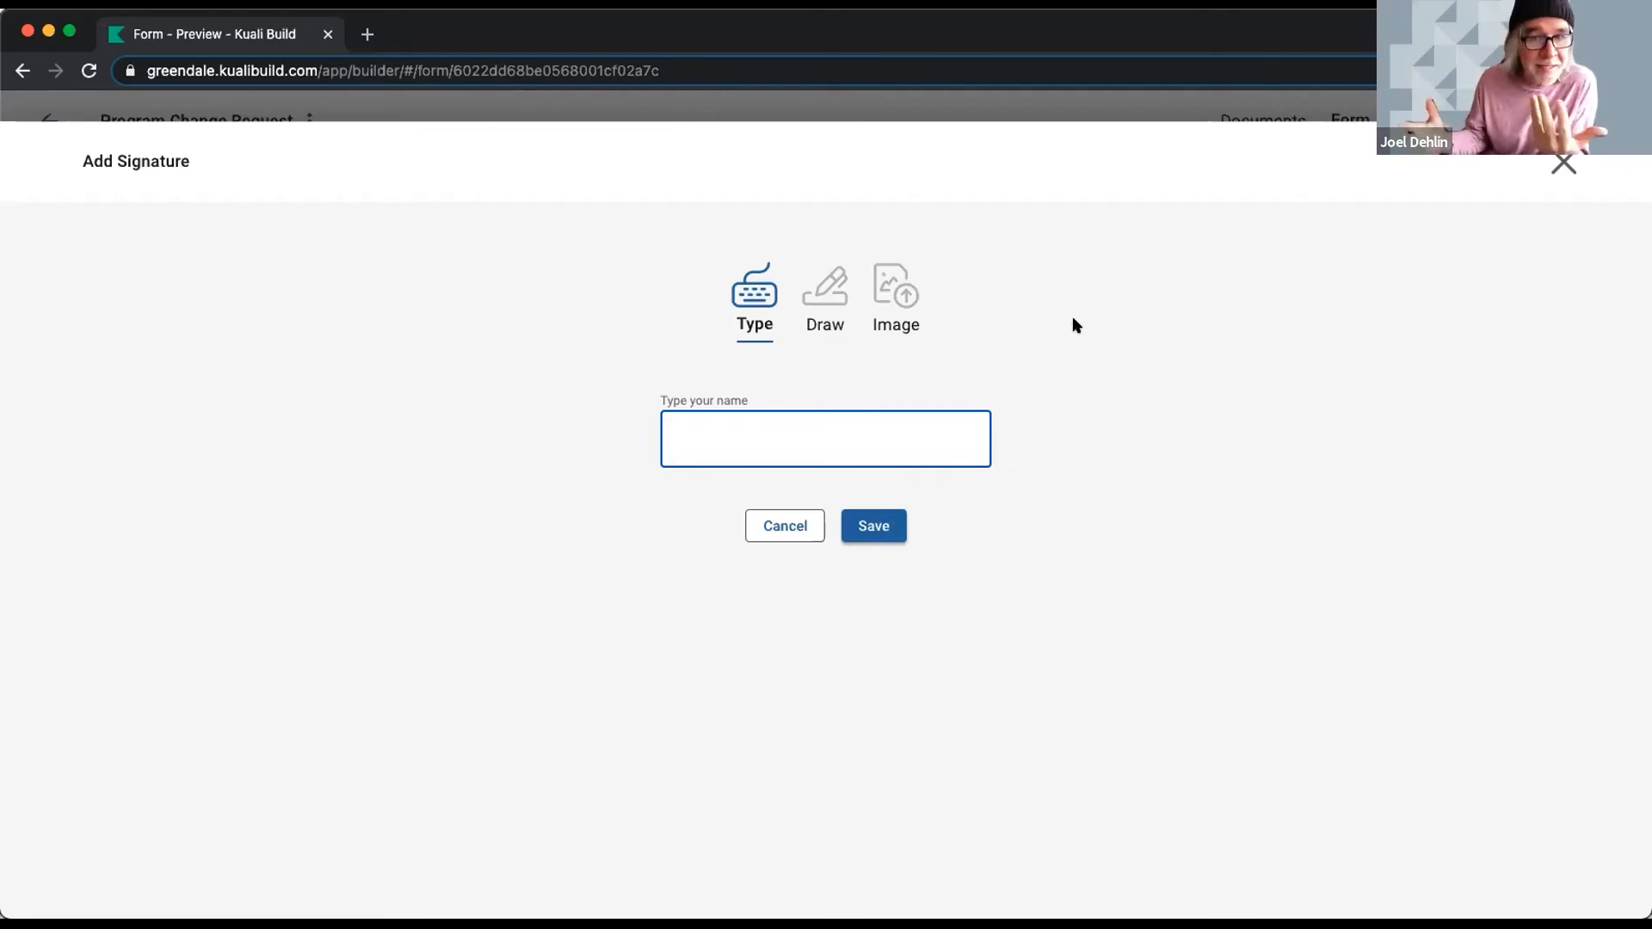
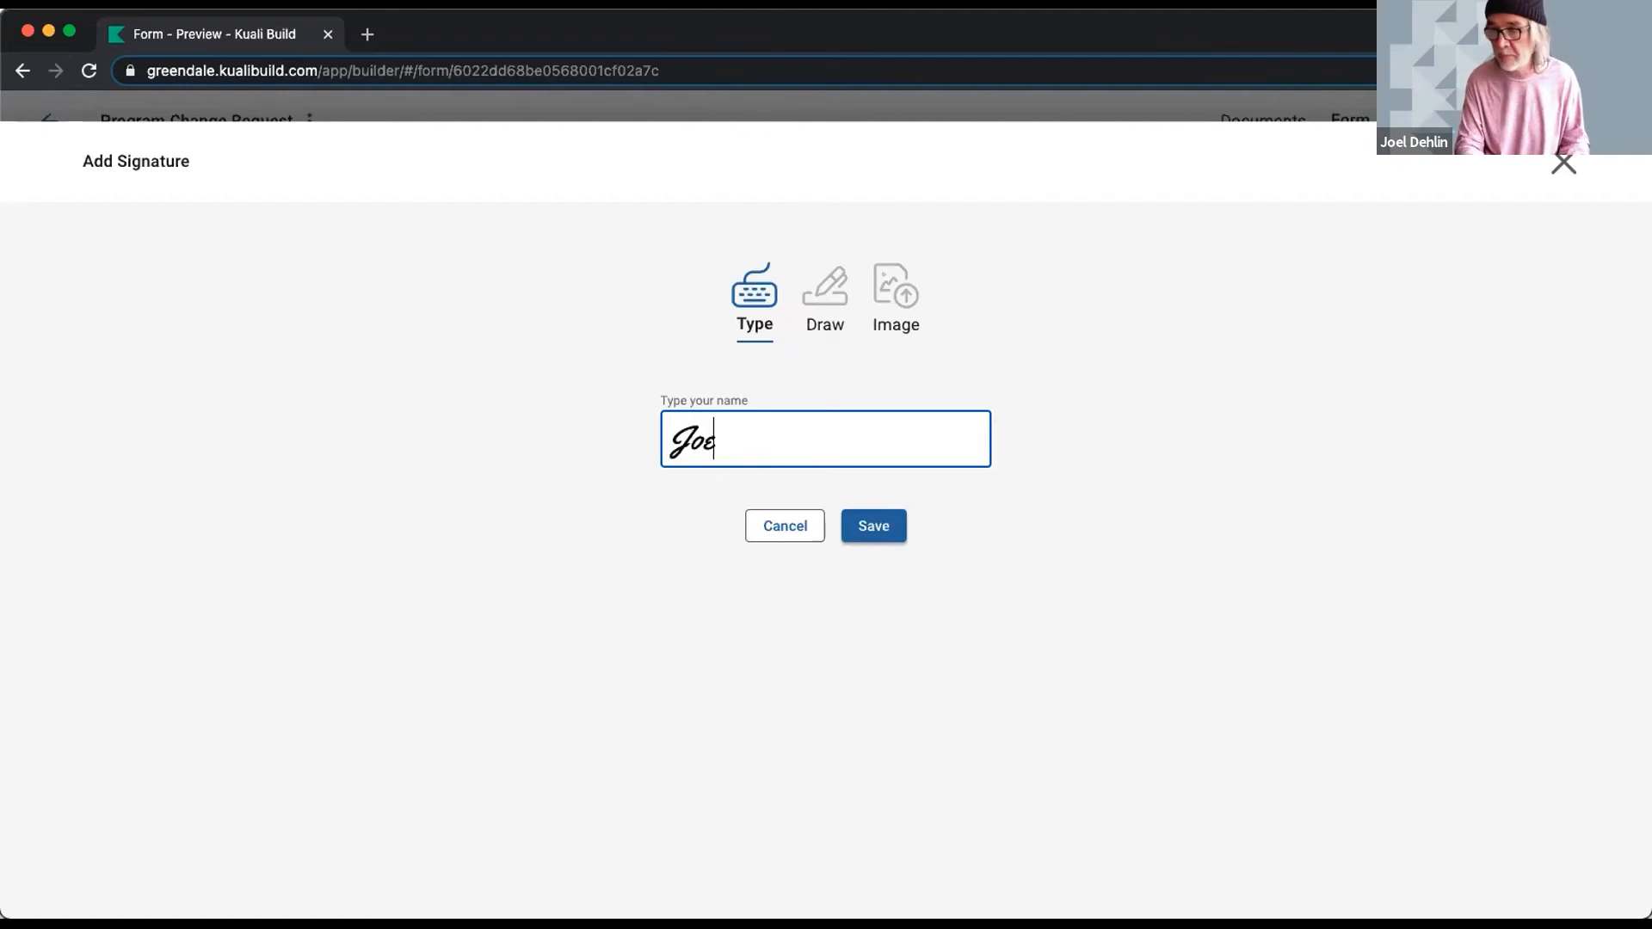
- Try the Draw and Image signature options, then close the dialog and return to Documents
click(826, 319)
mouse_move(676, 471)
mouse_down()
mouse_move(782, 513)
mouse_move(972, 496)
mouse_up()
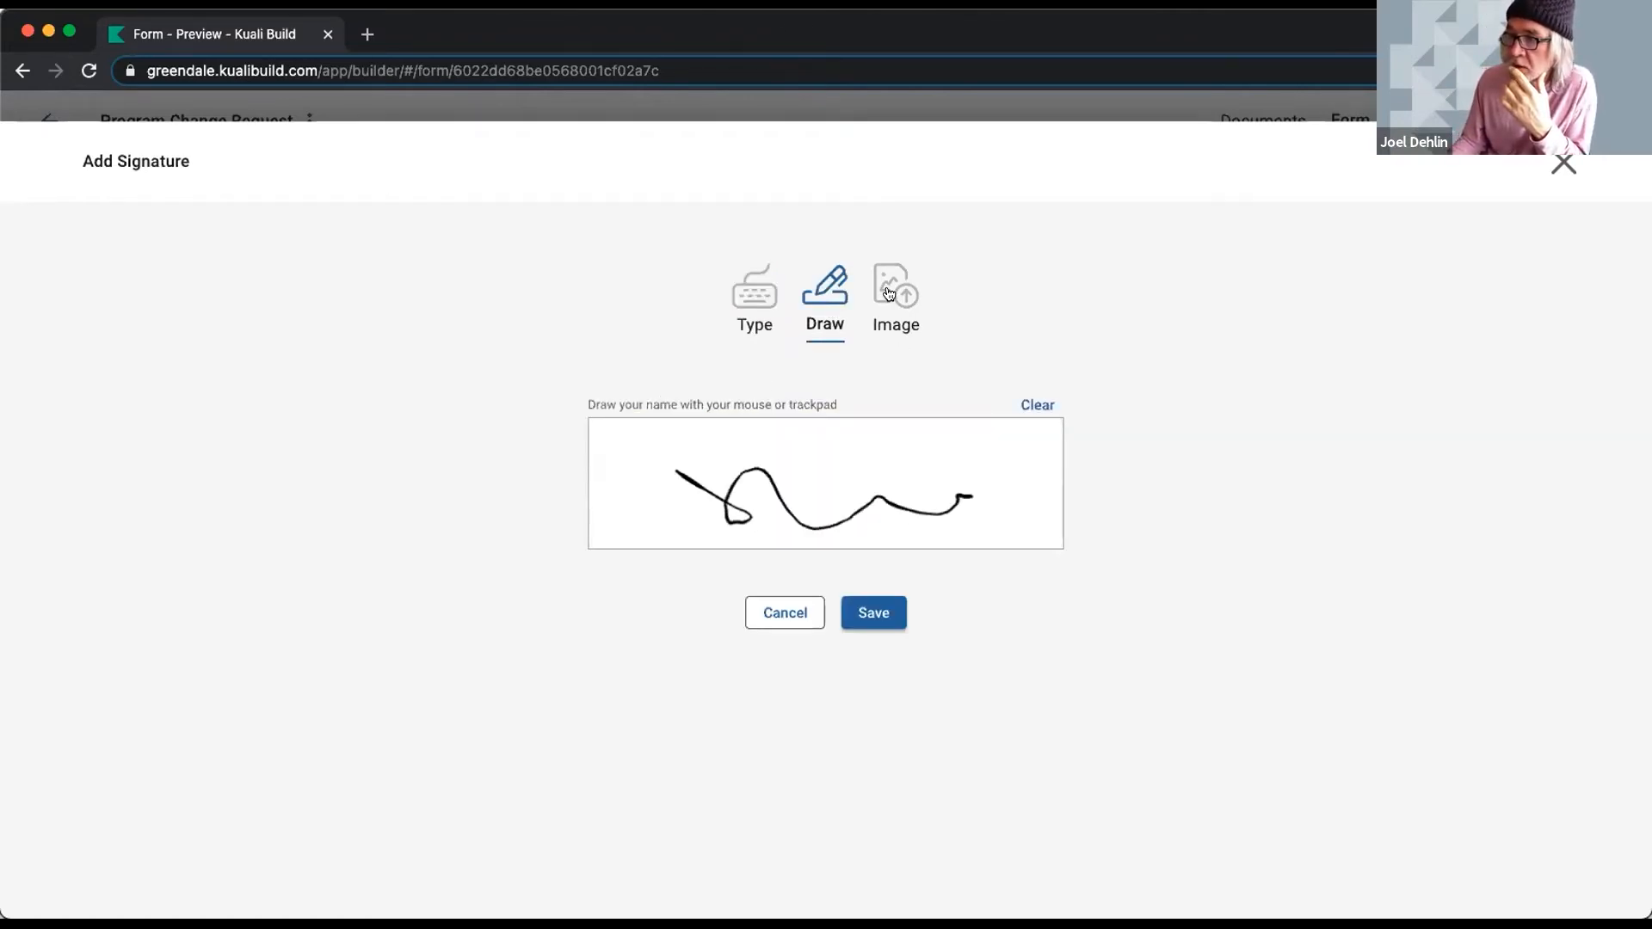
click(895, 310)
scroll(1549, 159, up, 3)
click(1548, 159)
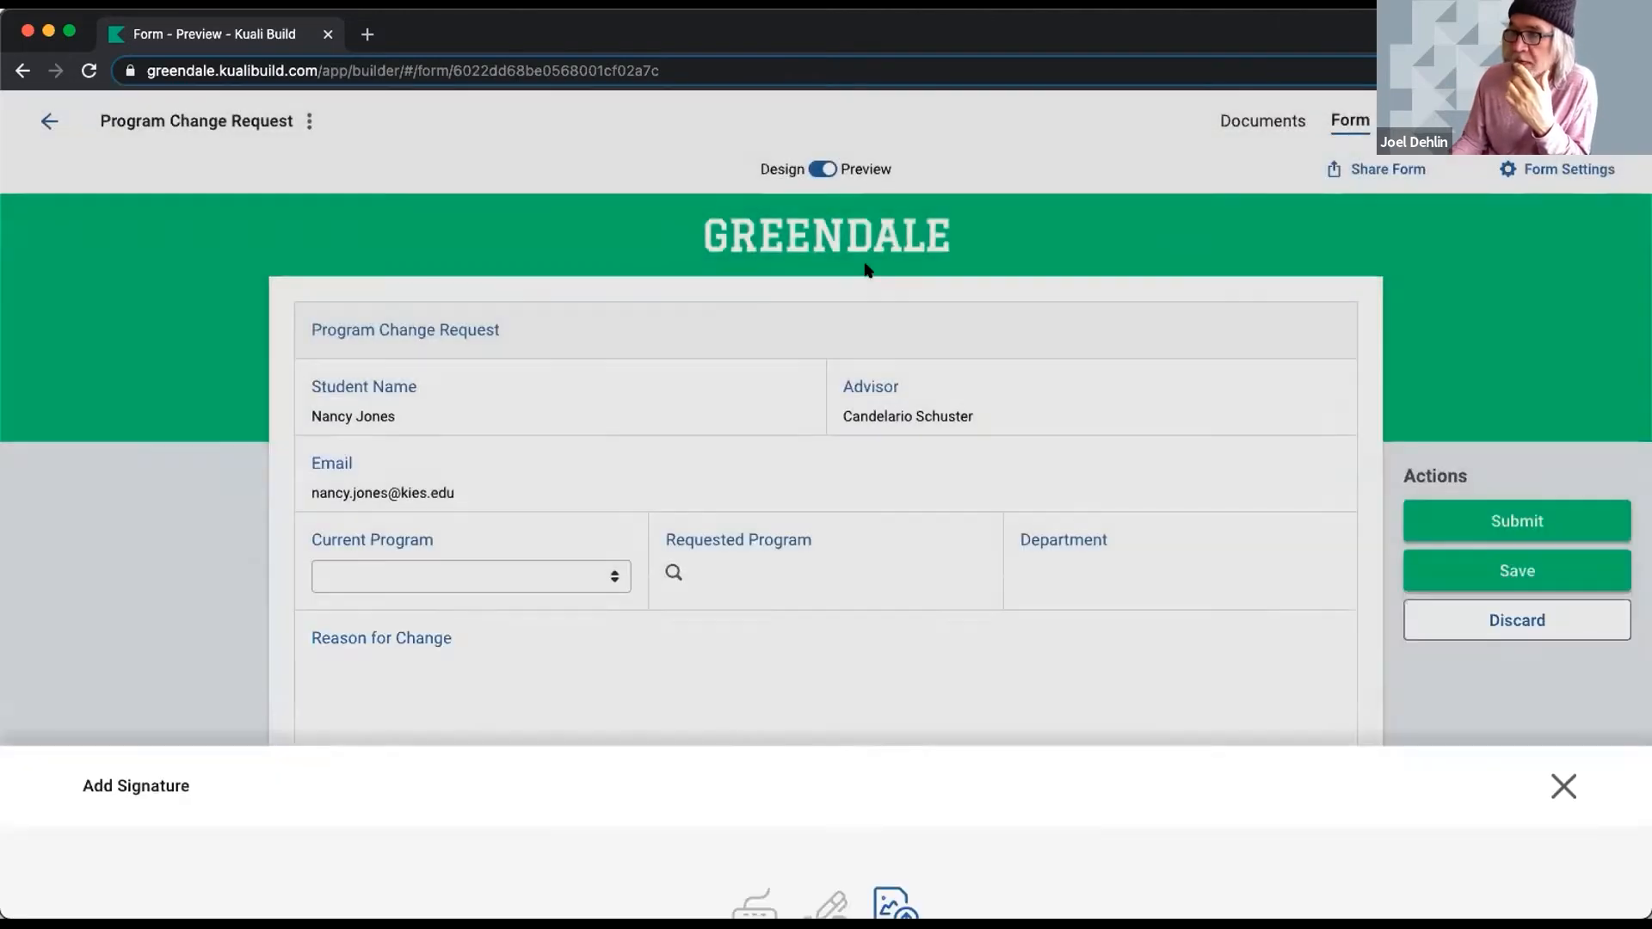
click(17, 74)
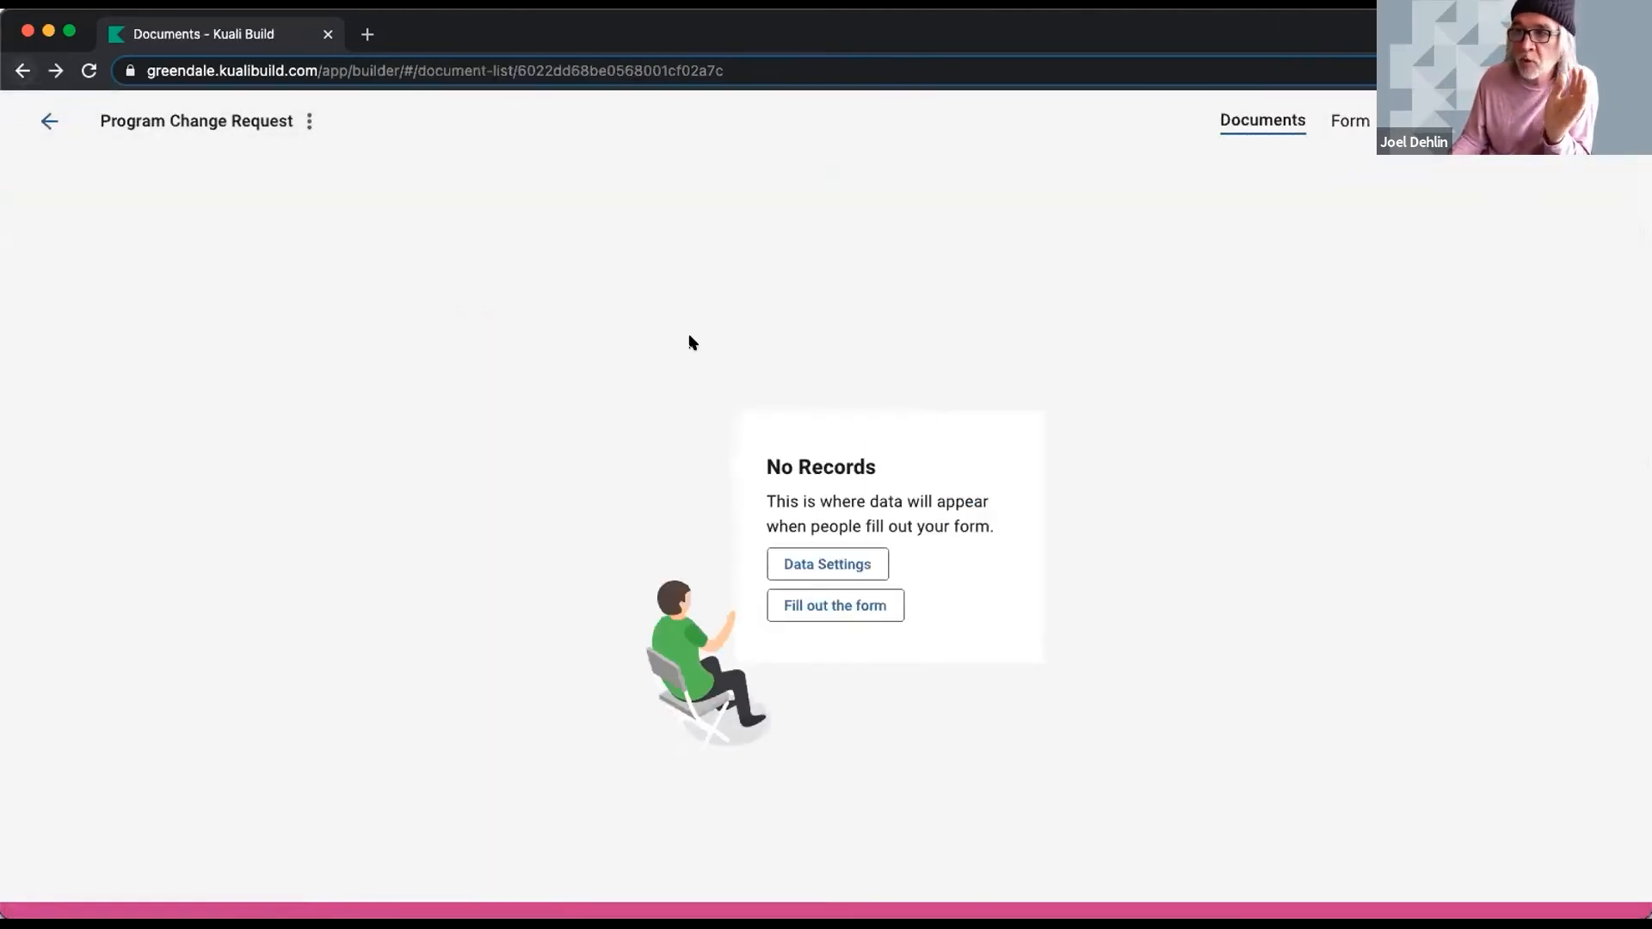
- Open the Workflow and inspect the submitter notification's email subject and Advisor Approval settings
click(1445, 120)
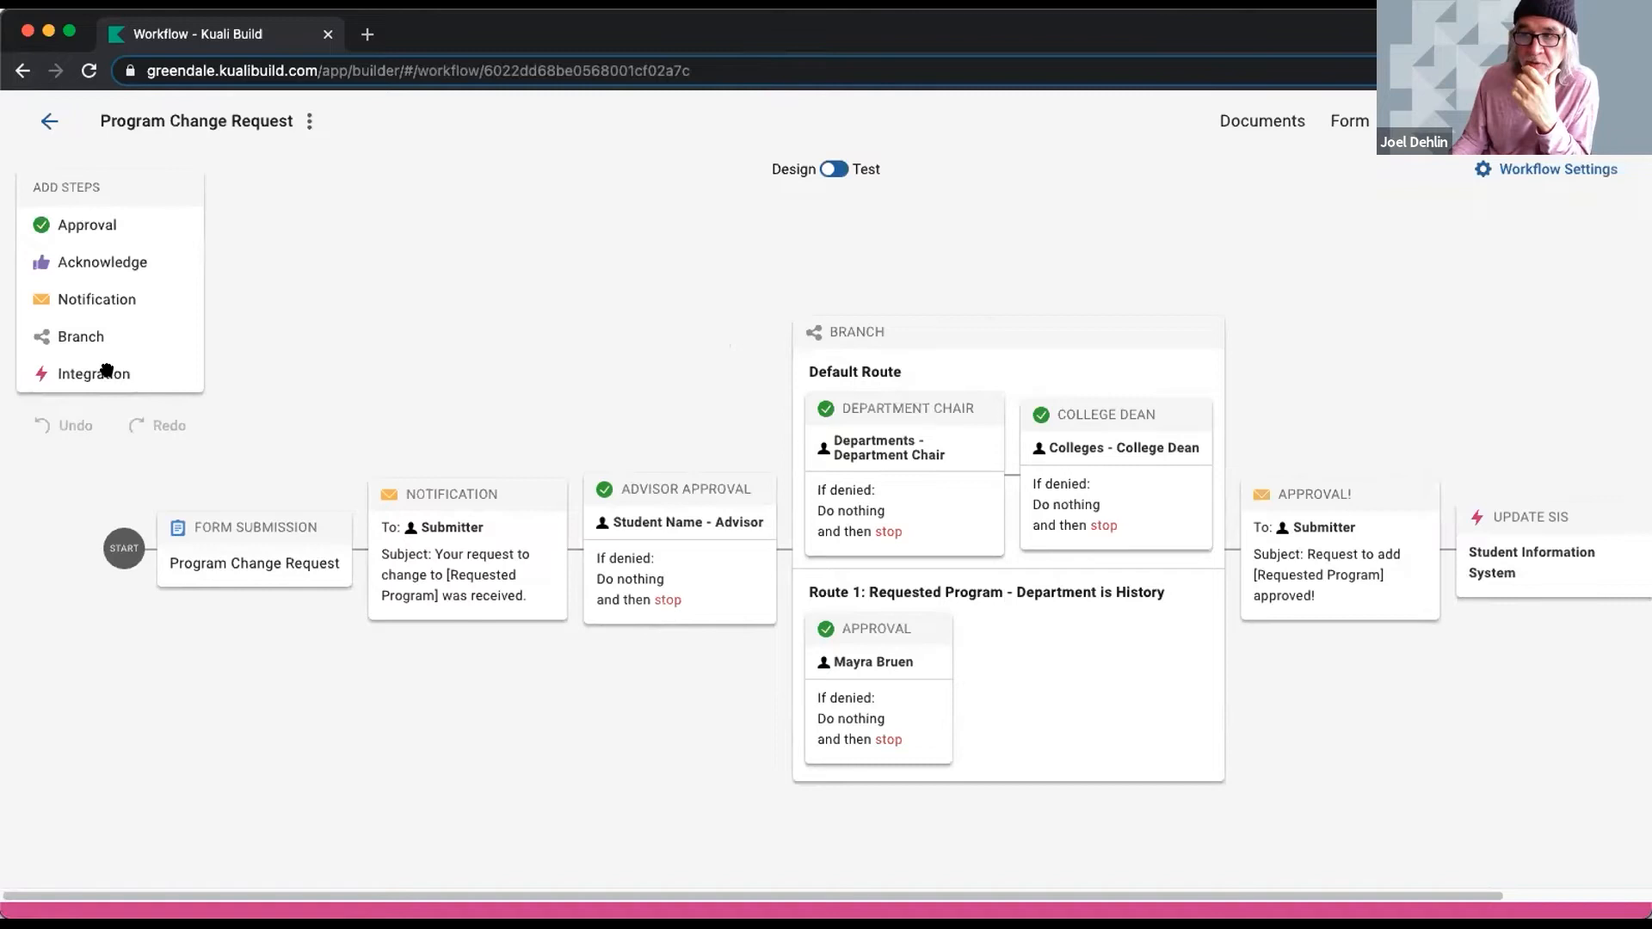
click(449, 491)
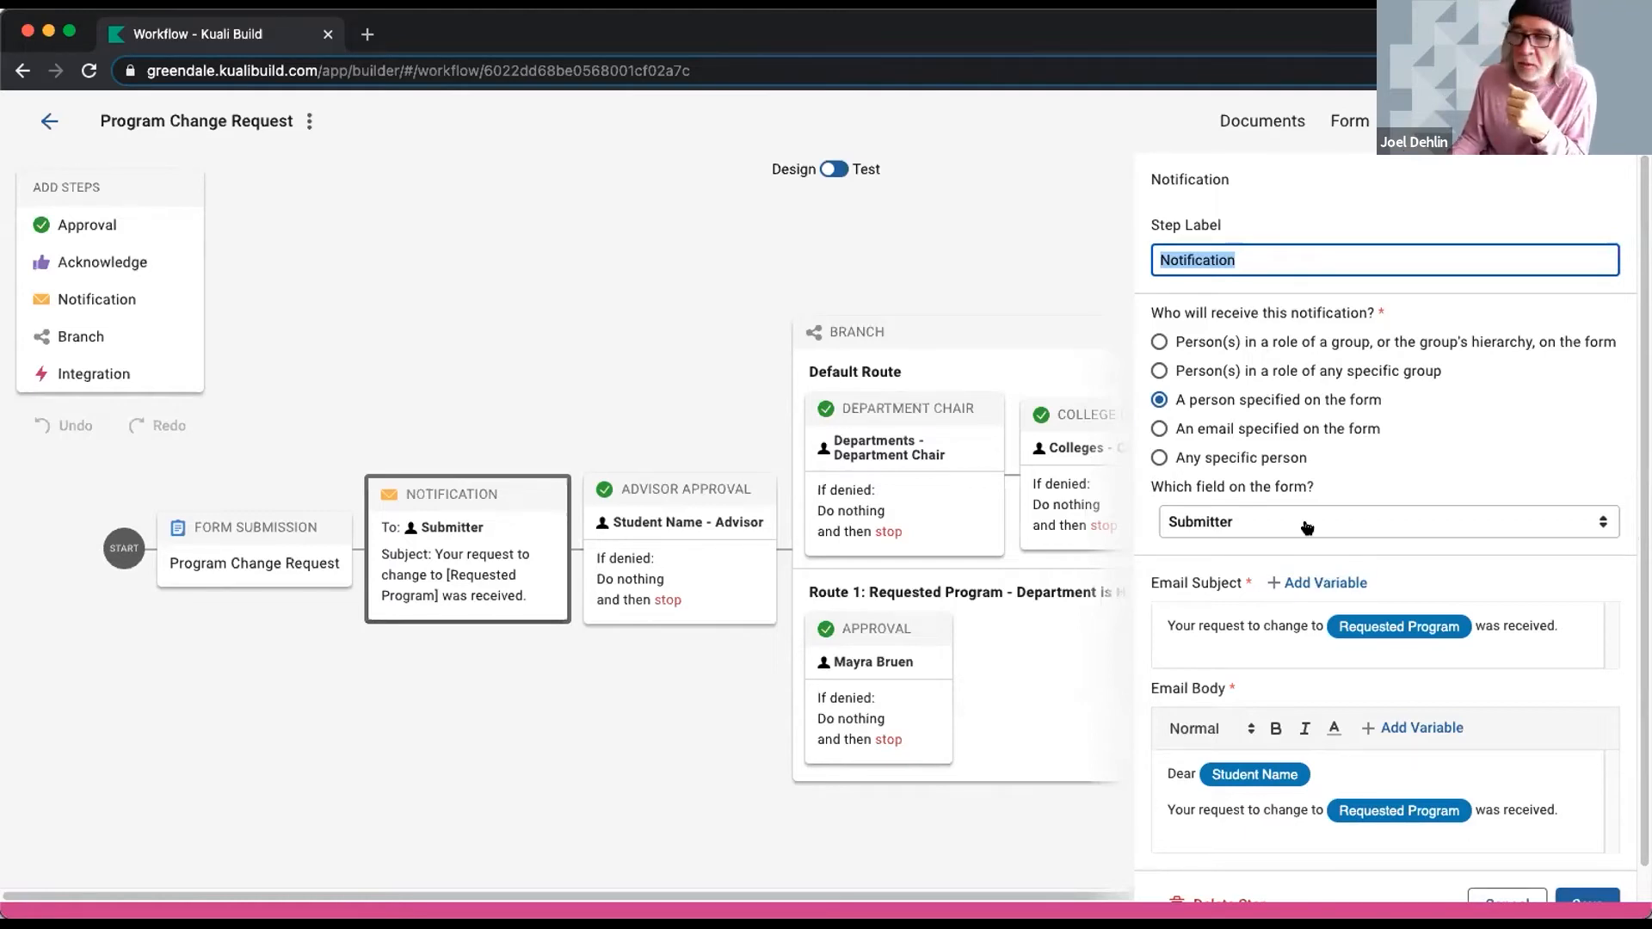
click(1264, 625)
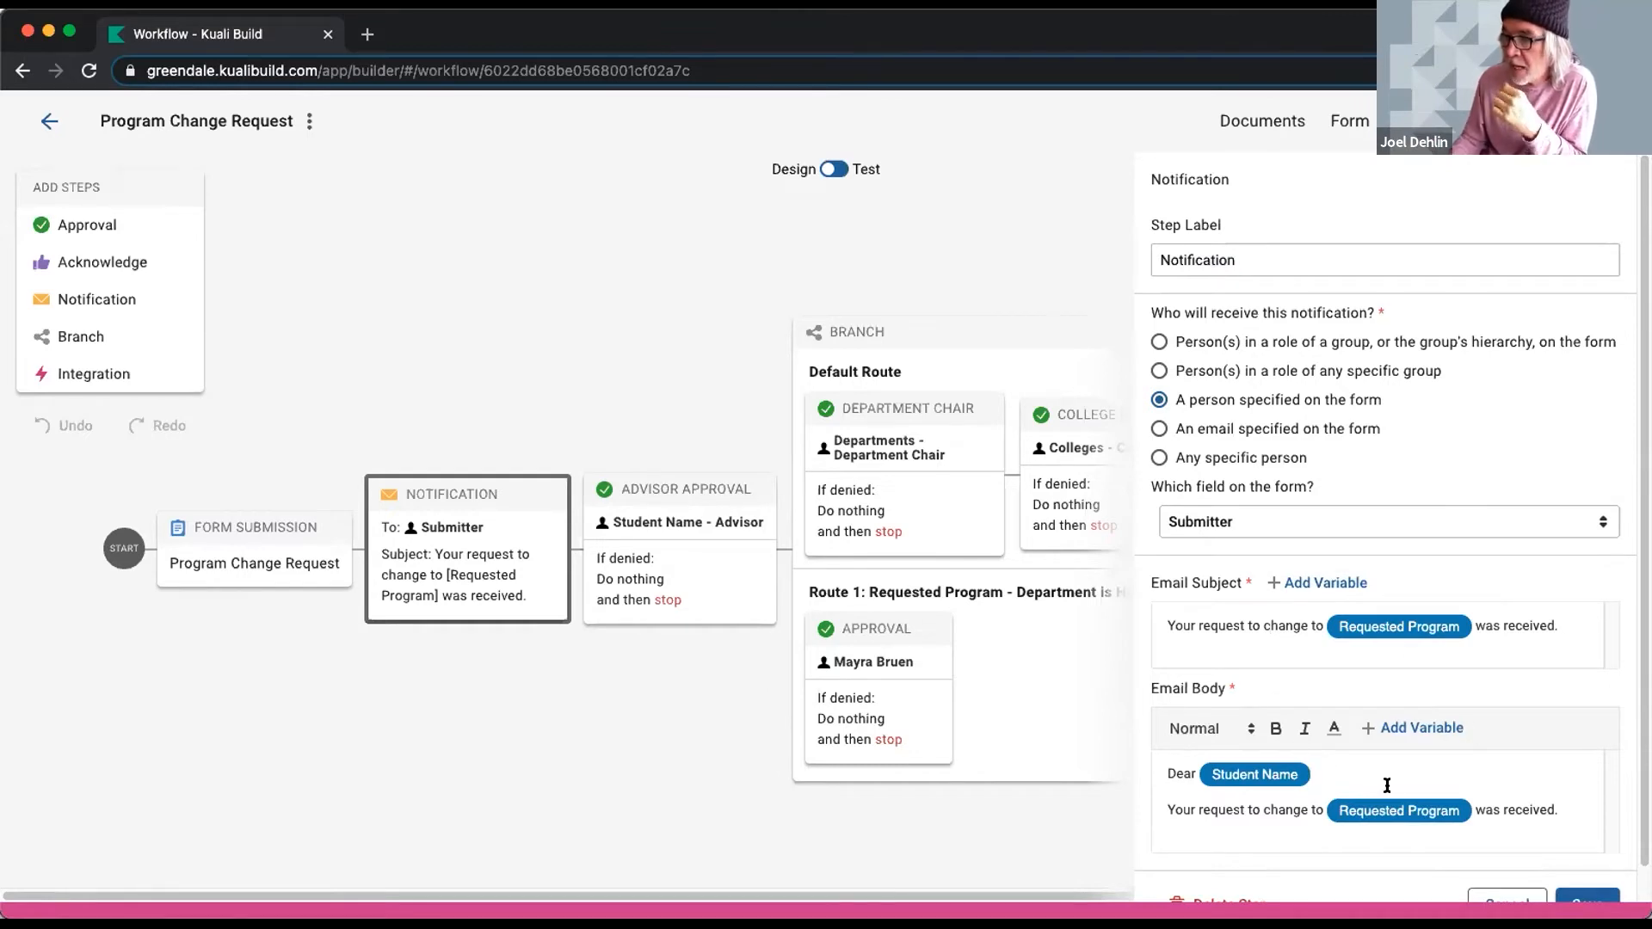
scroll(1387, 784, down, 1)
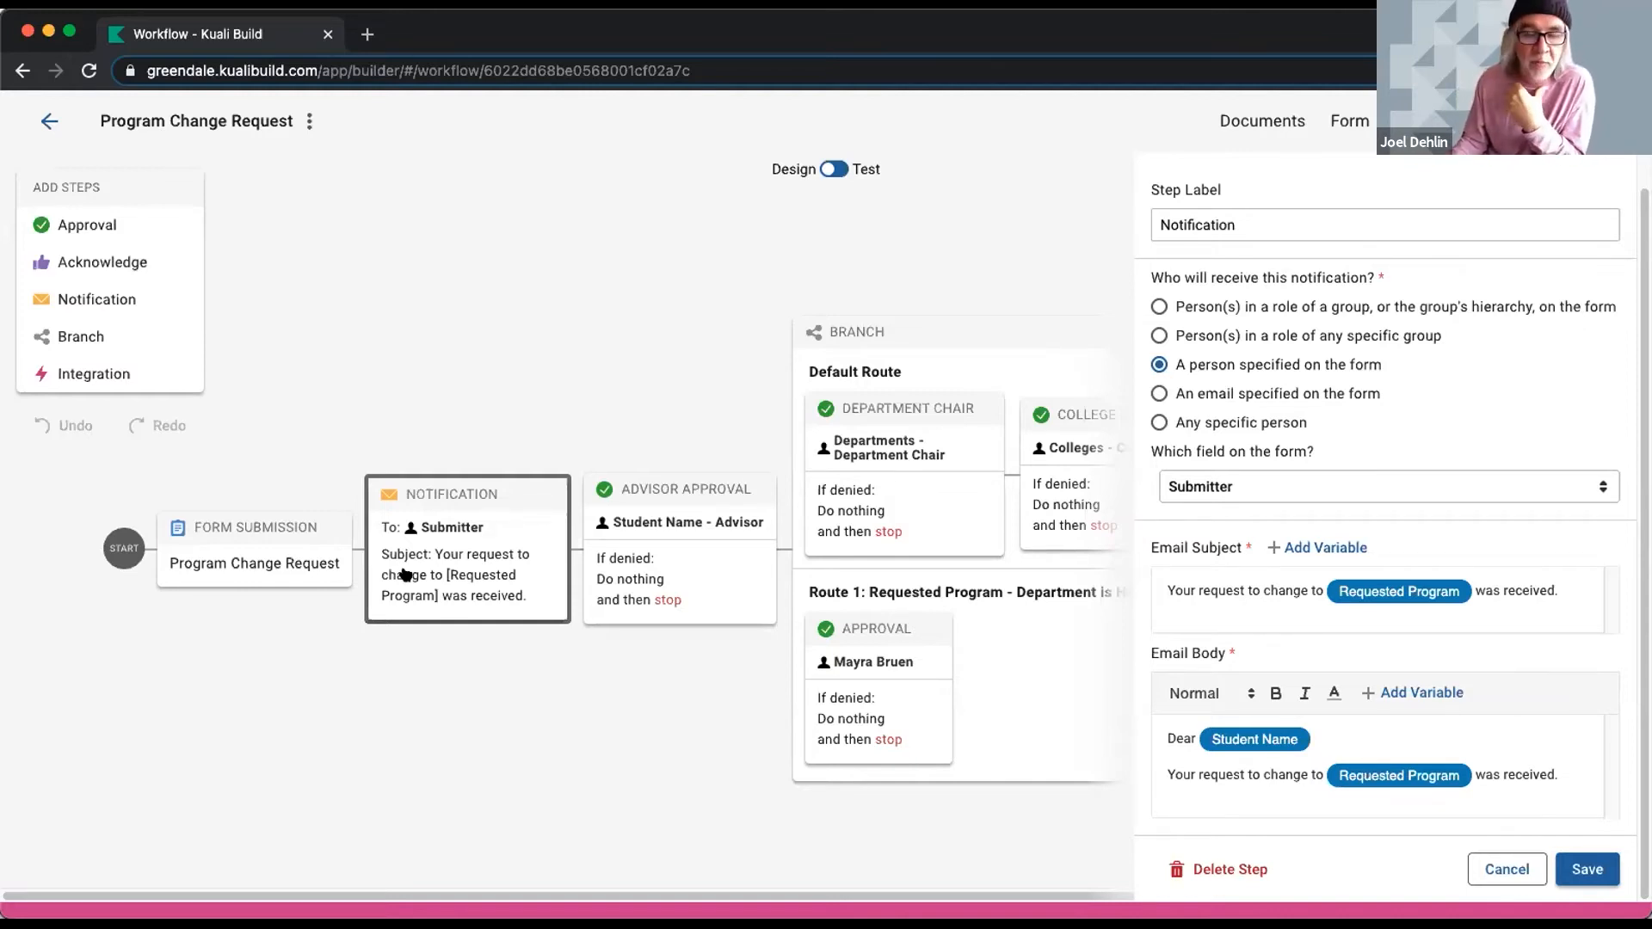
click(665, 479)
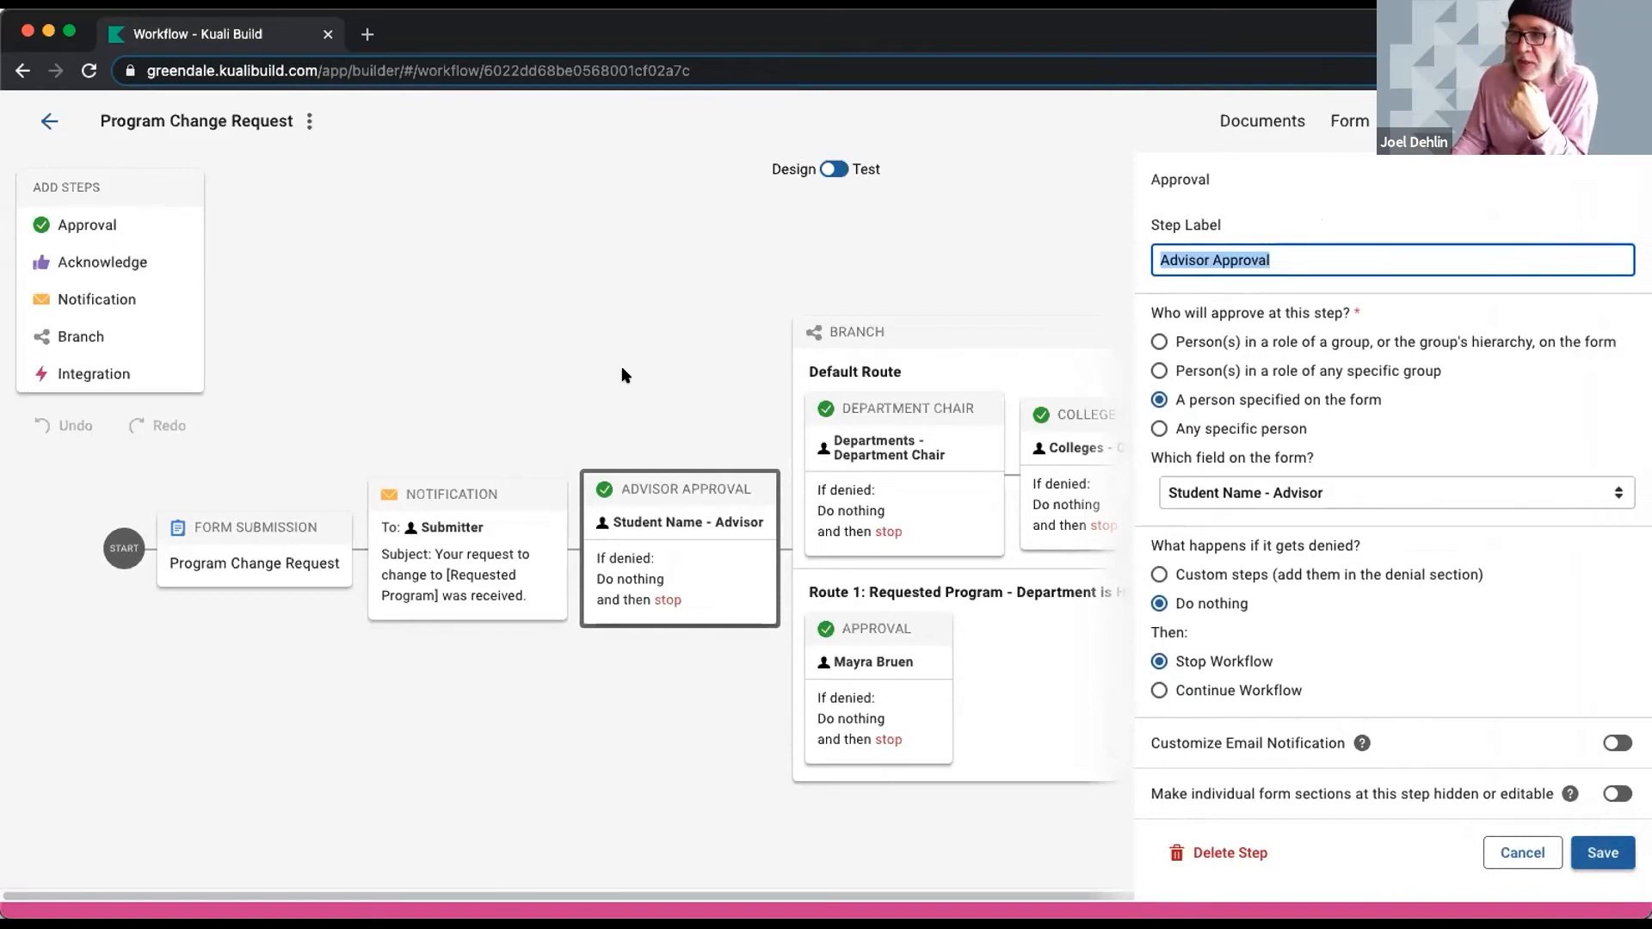
- Open the Branch step's settings showing Route 1 runs when Requested Program is History
click(1165, 416)
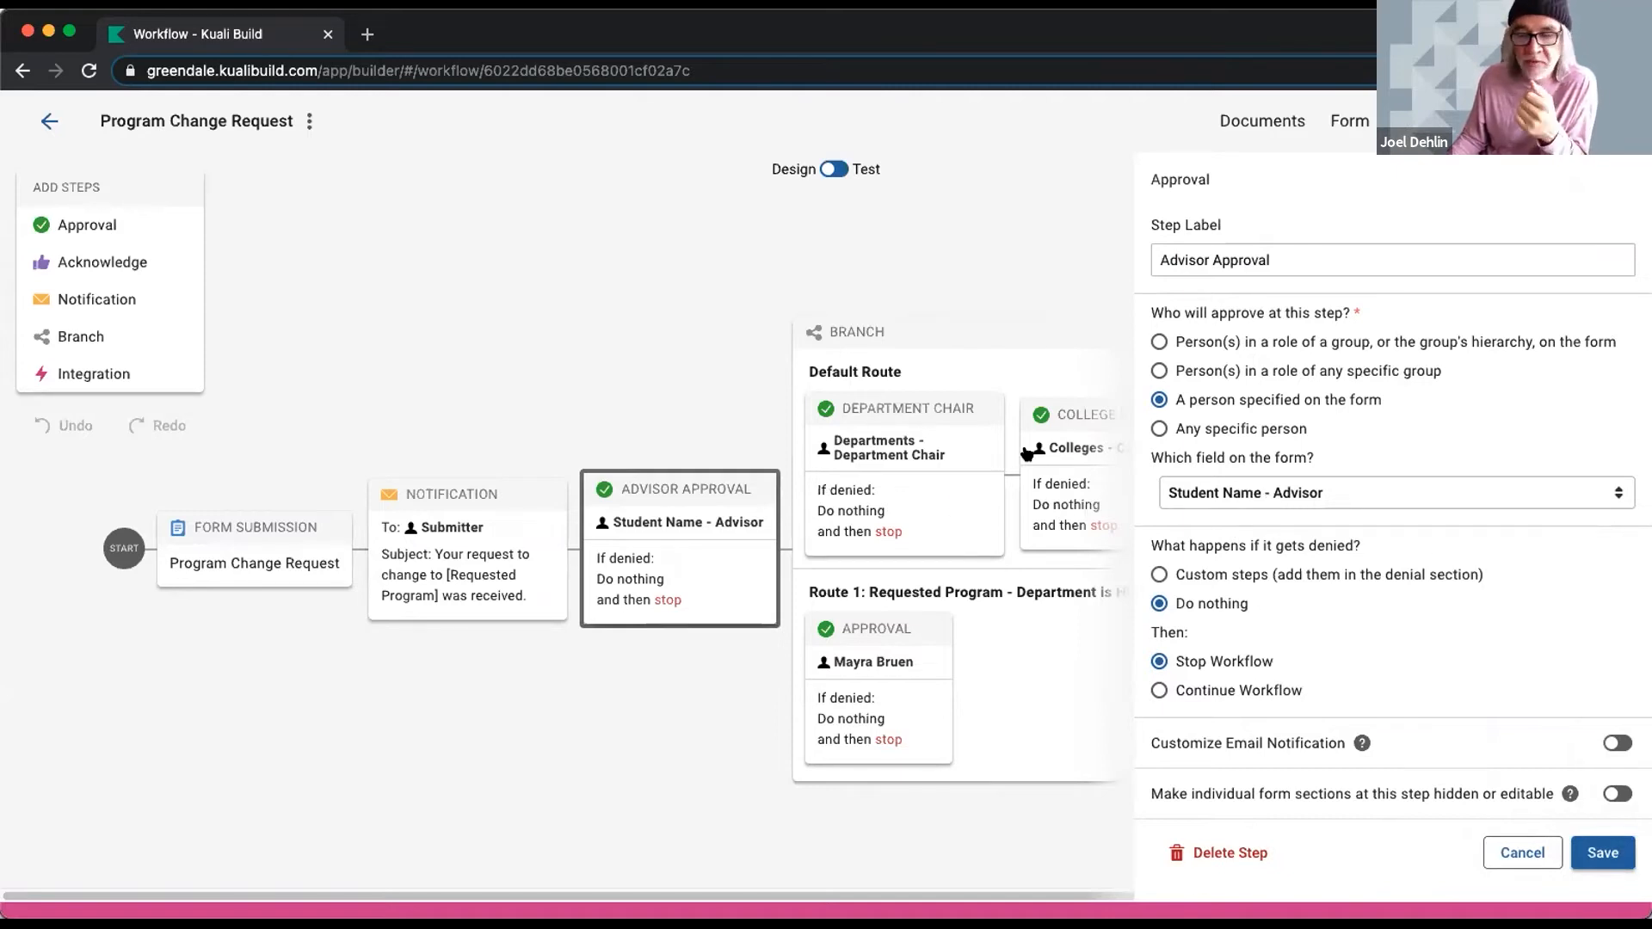
click(927, 342)
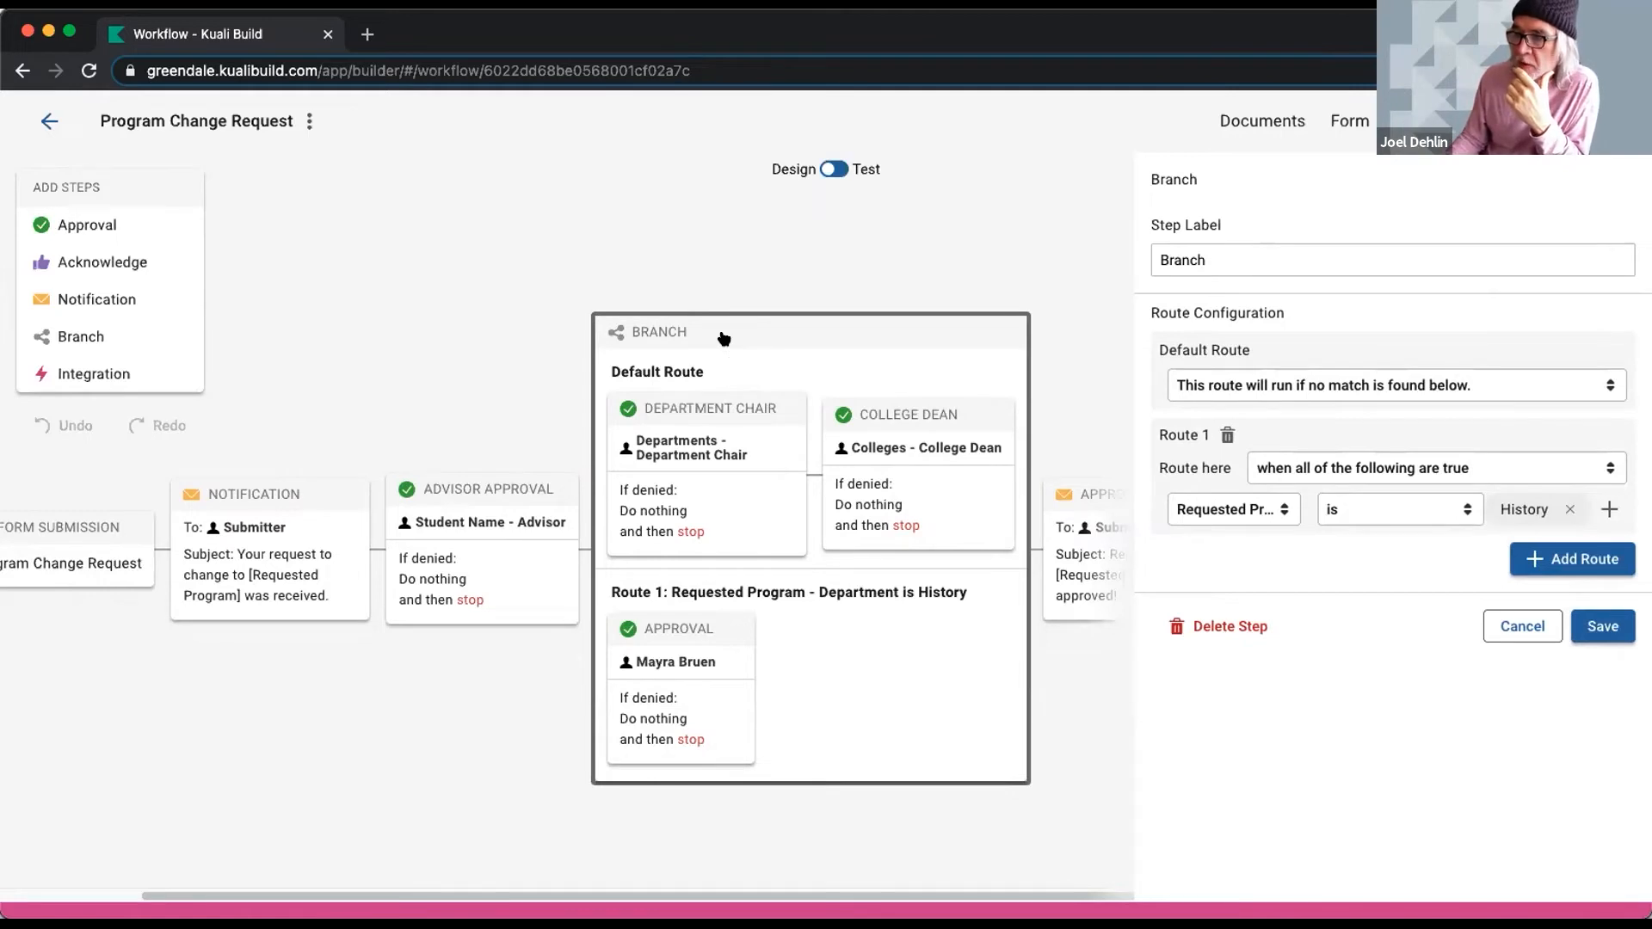
- Inspect the Department Chair, College Dean and Route 1 approvals, then the Approval! notification
click(697, 412)
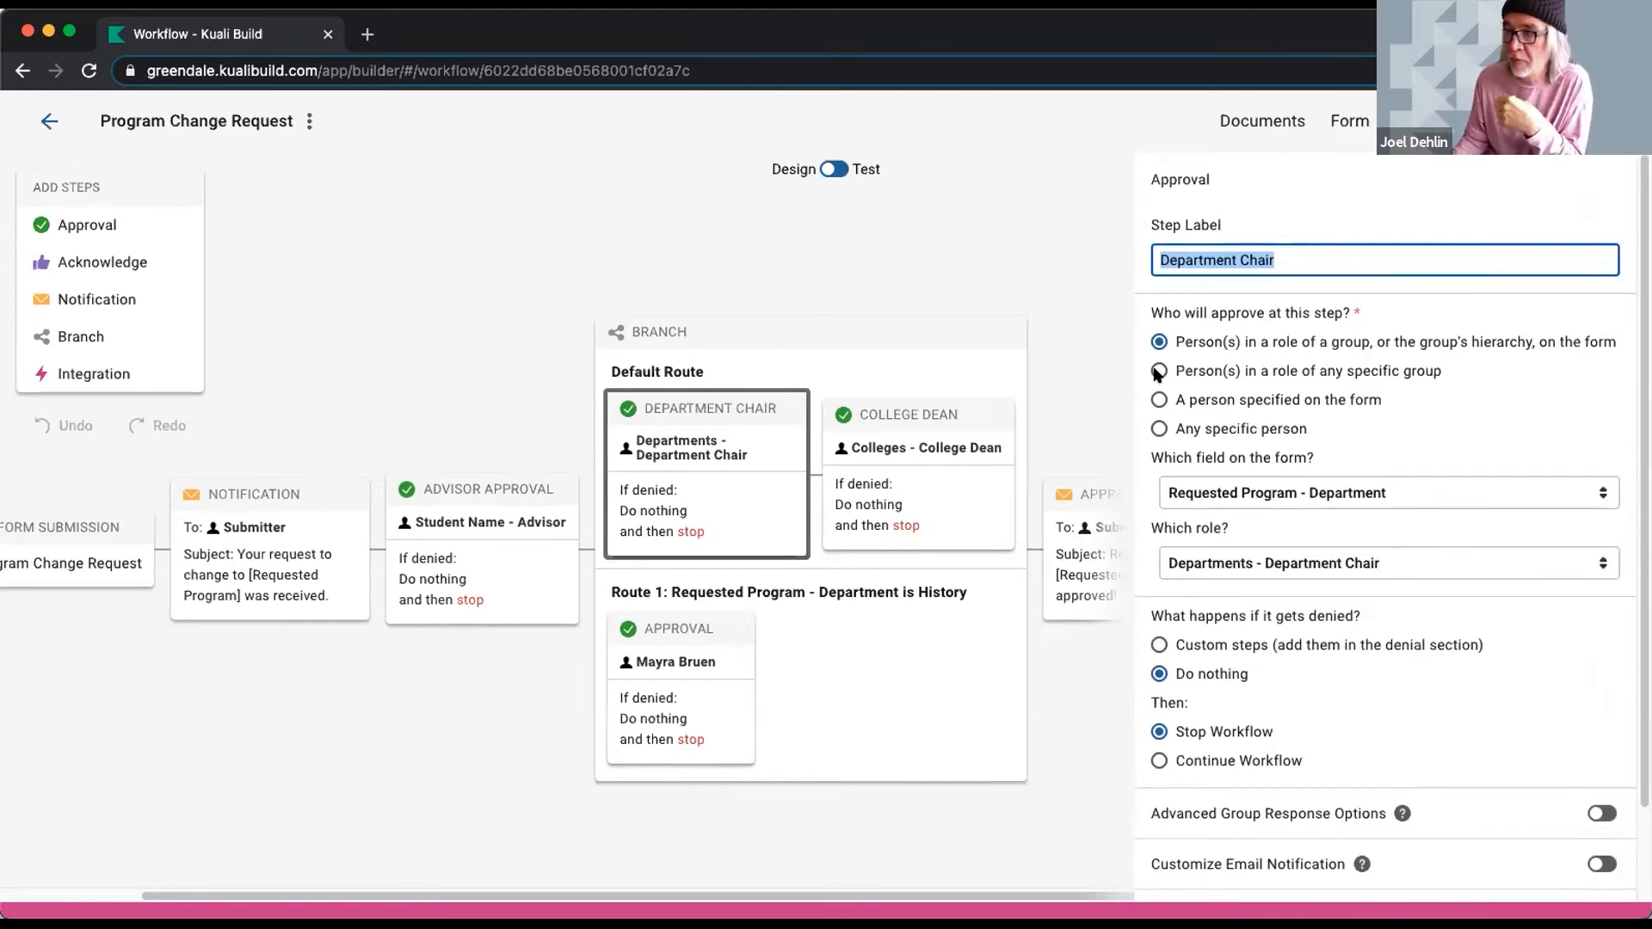
click(944, 414)
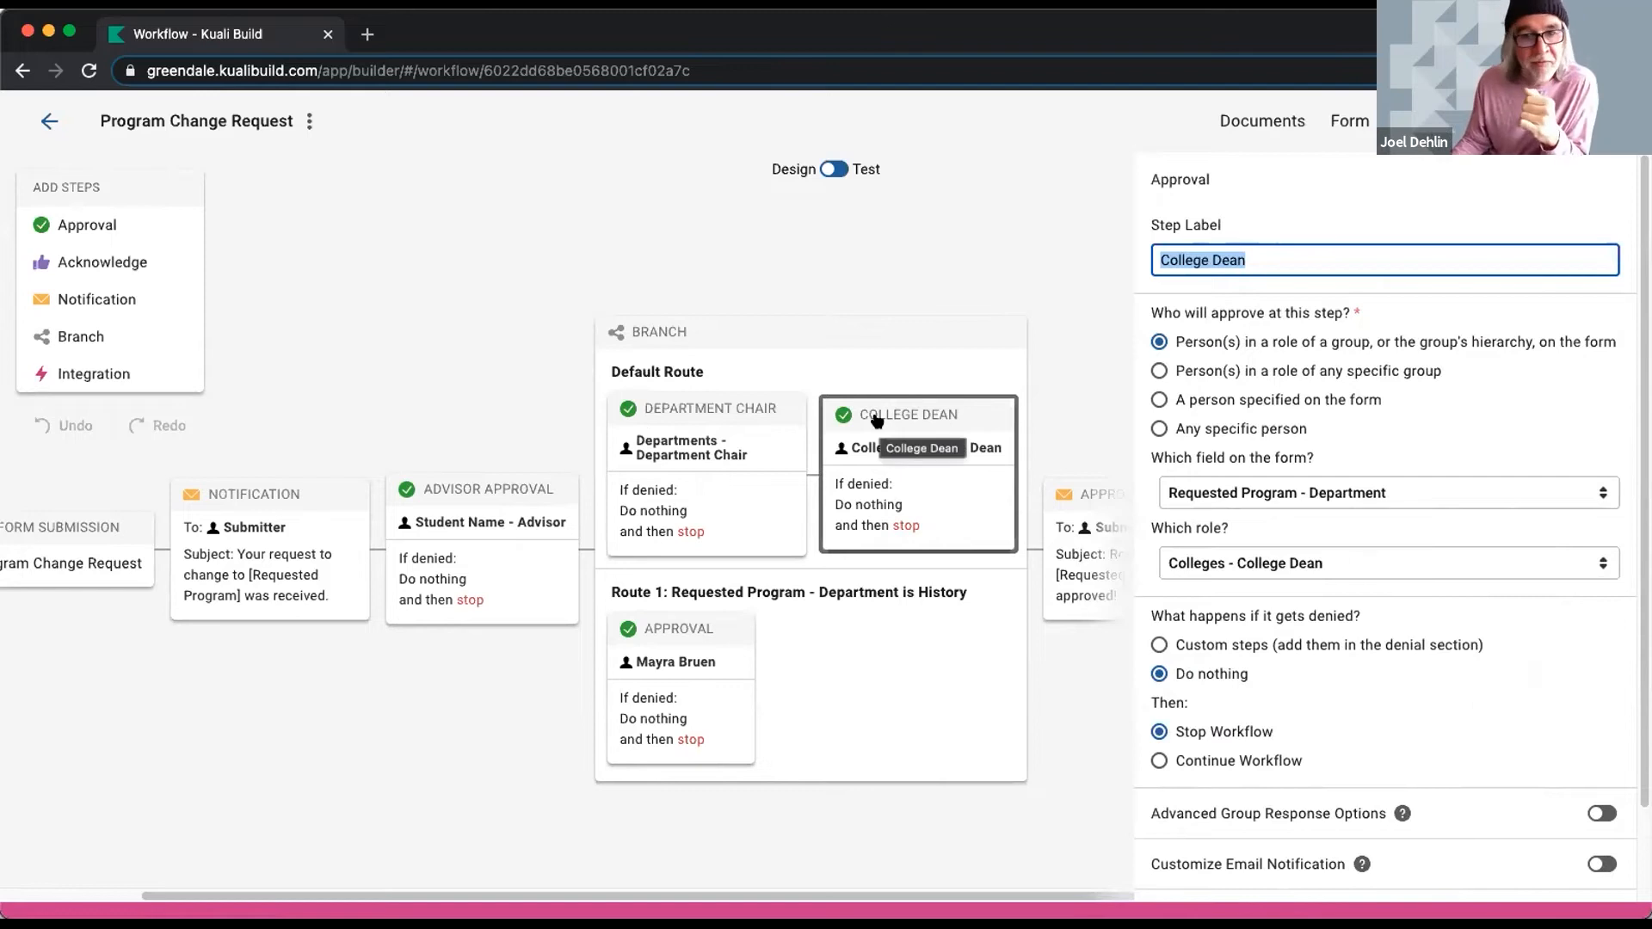
click(695, 621)
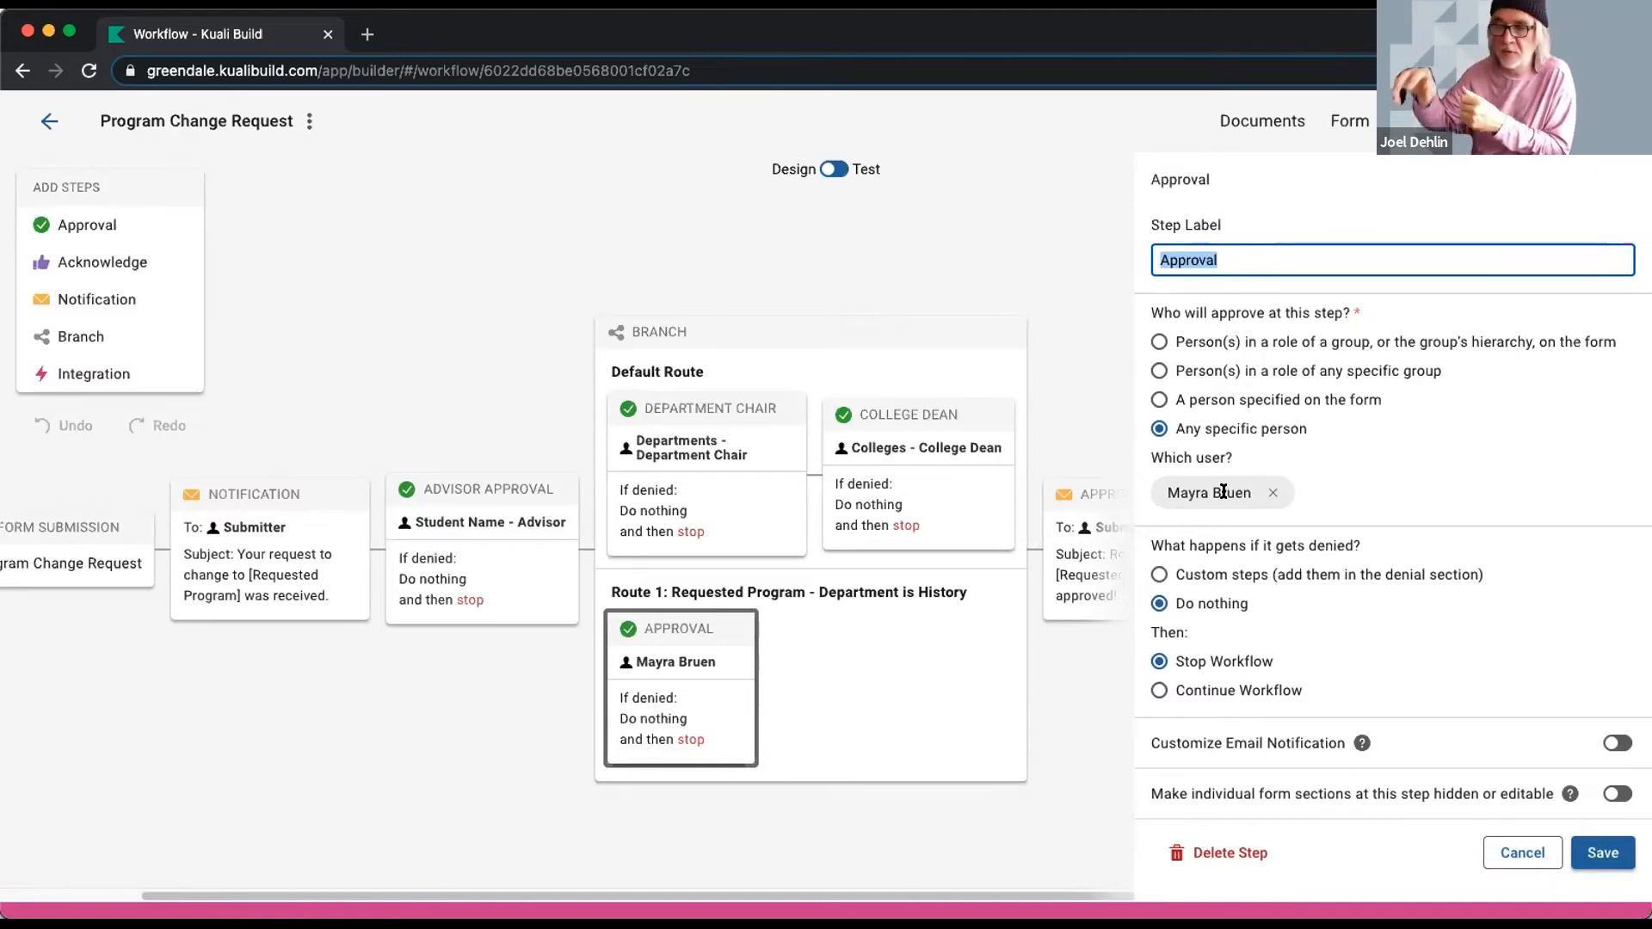
click(1105, 490)
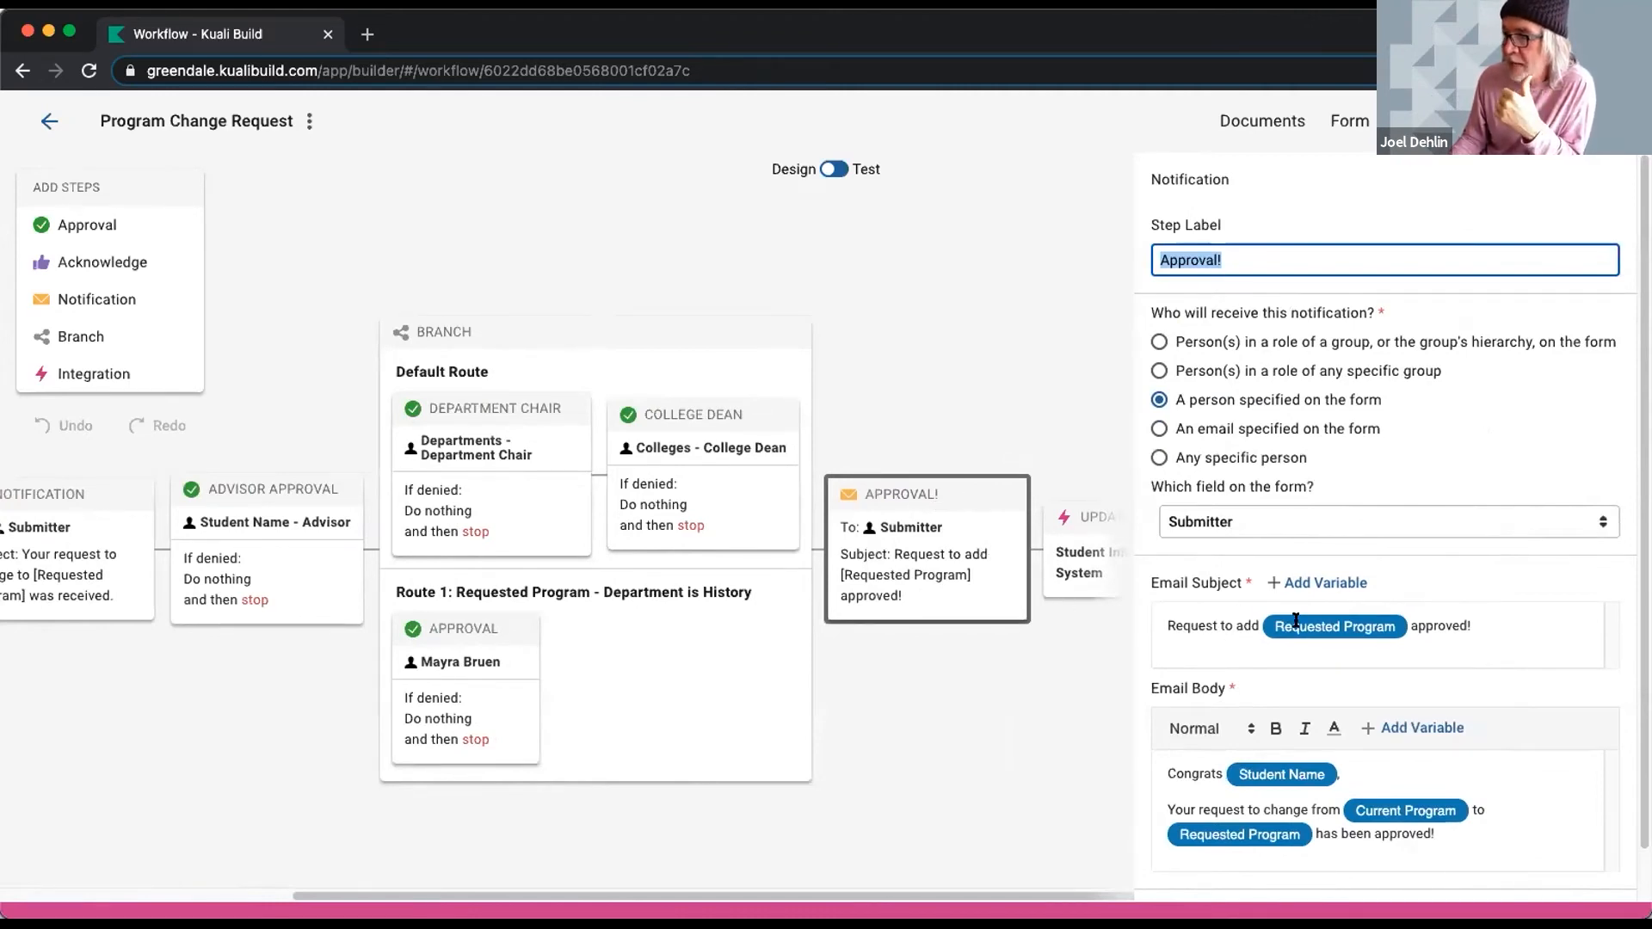
- Review the Update SIS integration step, then go back to the Kuali Build home page
click(1065, 526)
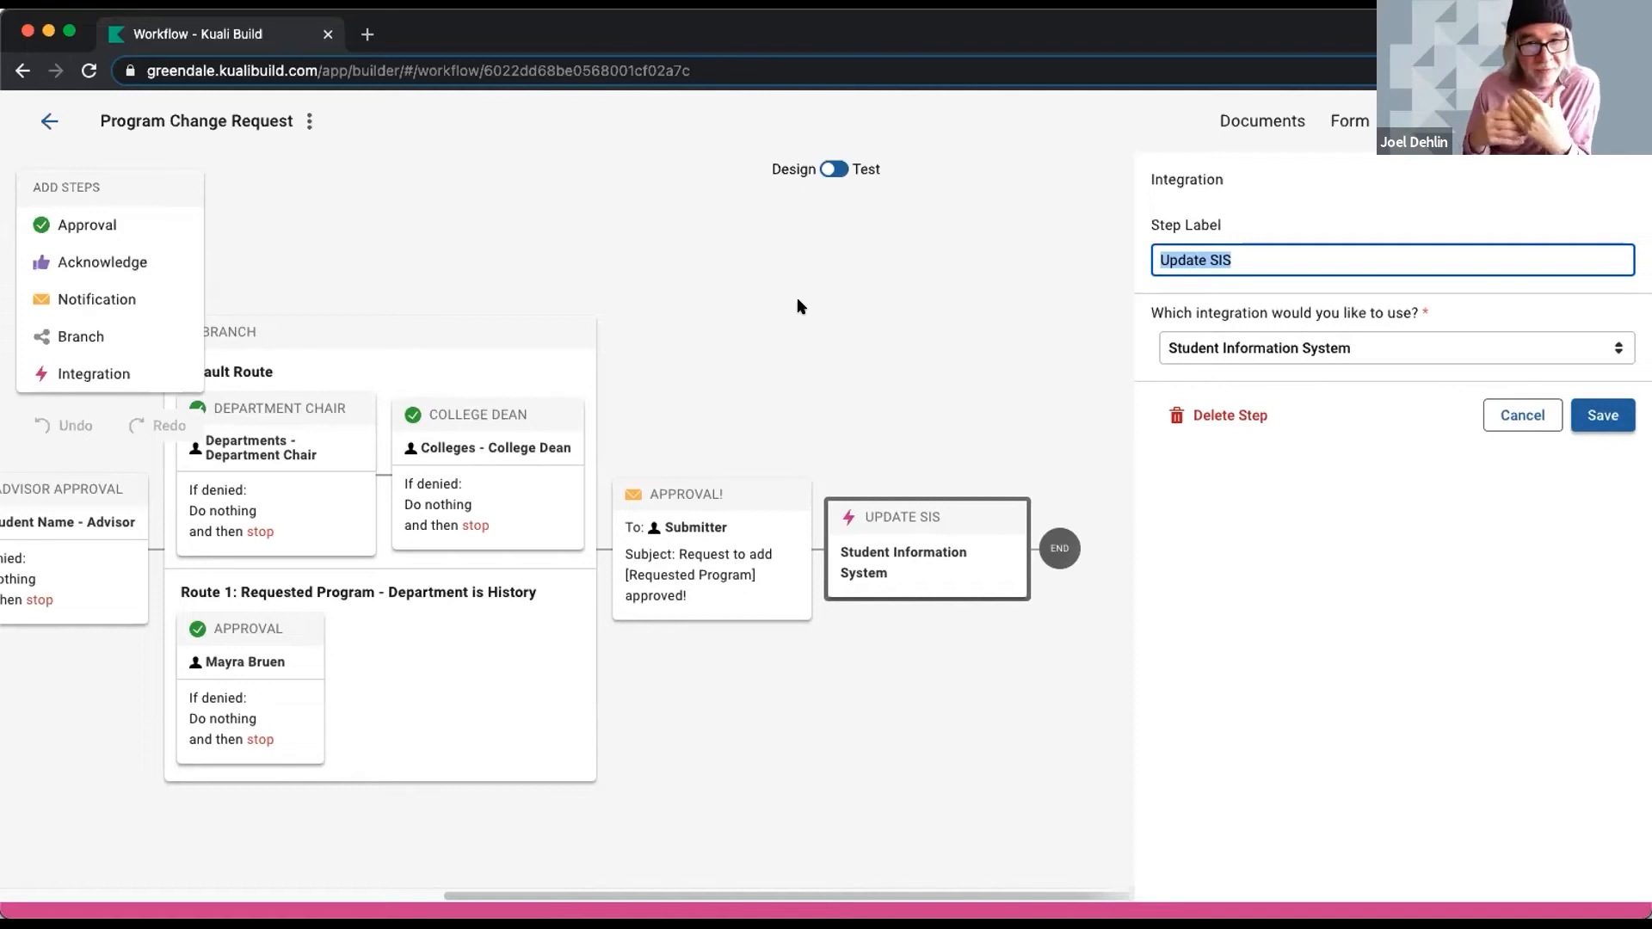
click(49, 120)
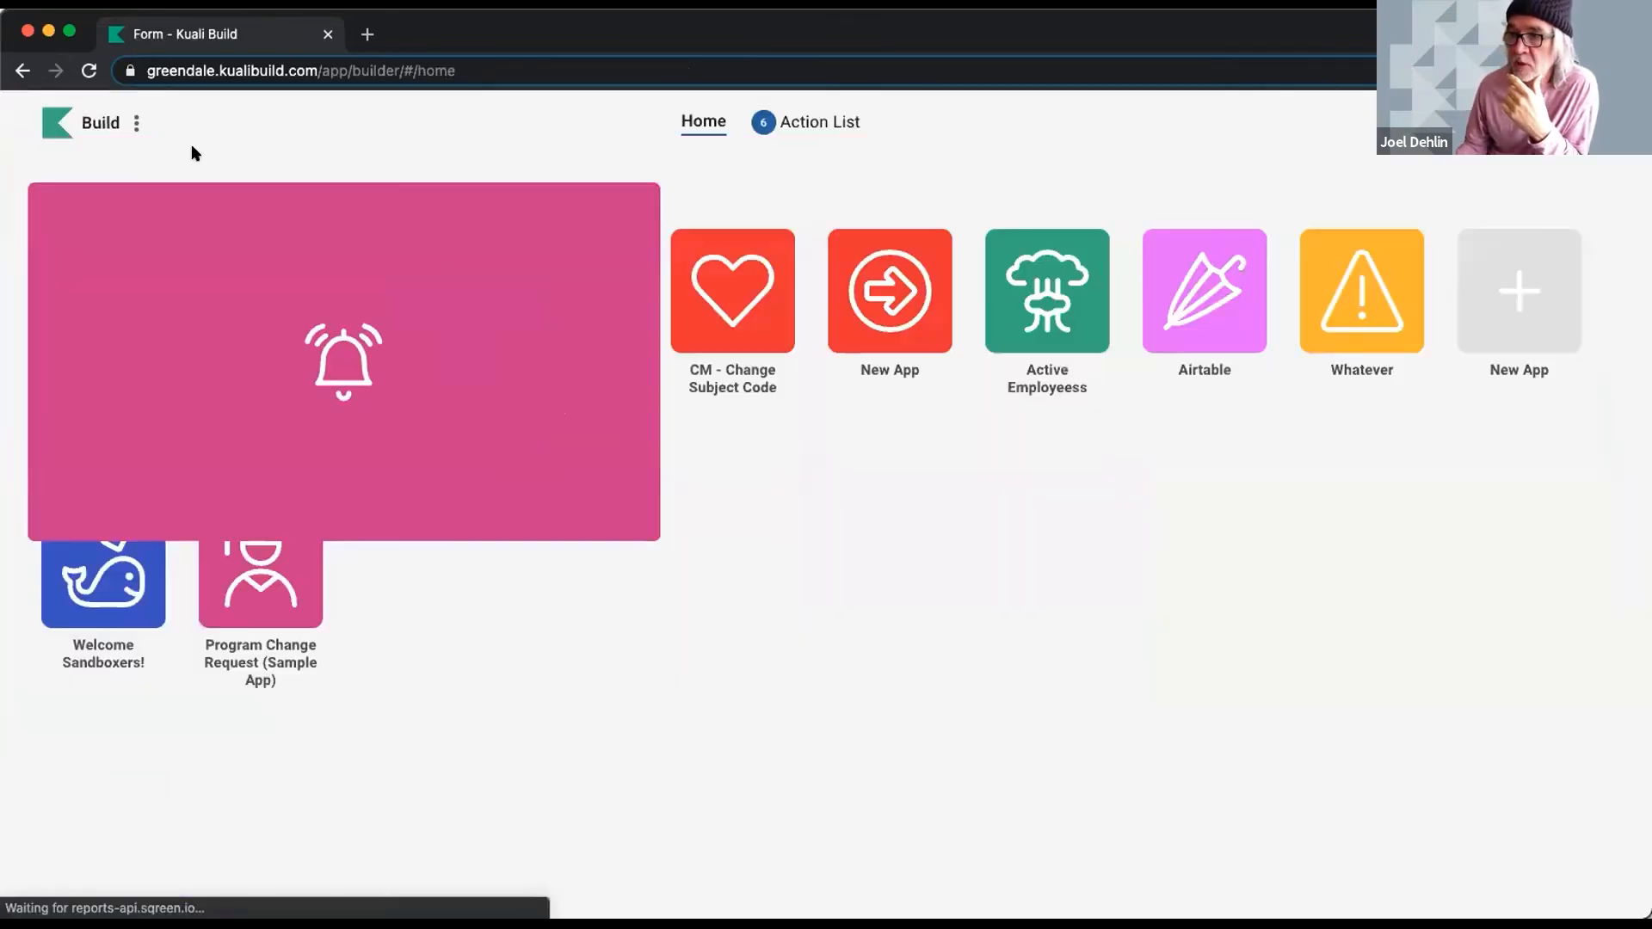
- Open the system permissions settings from the admin options and close them
click(136, 123)
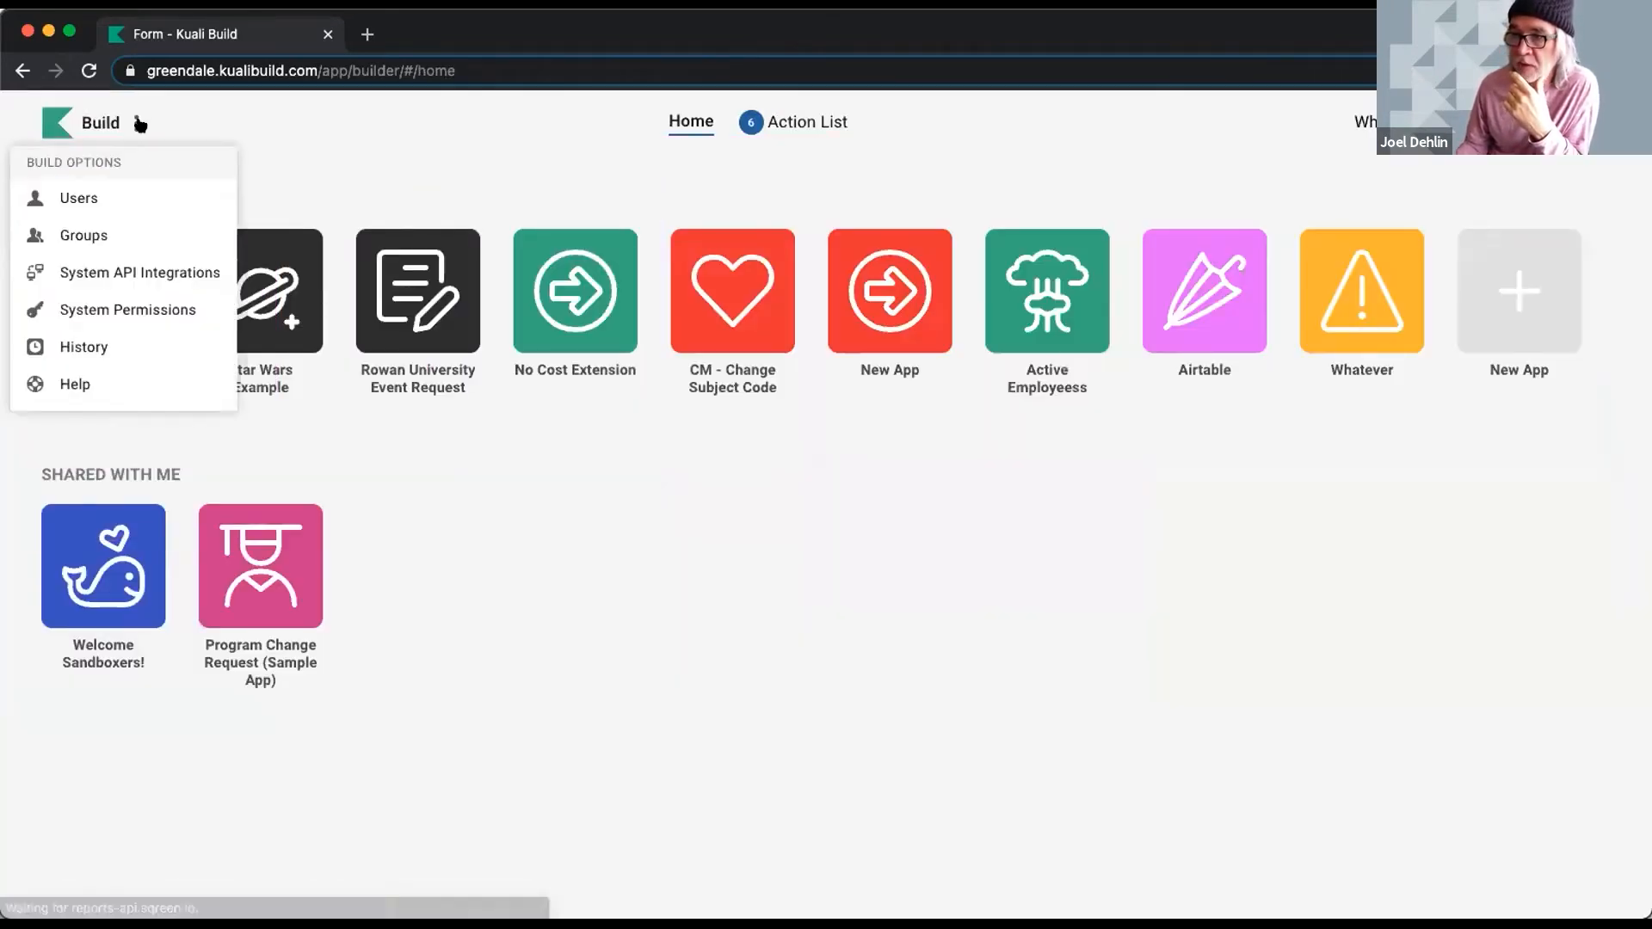
click(123, 309)
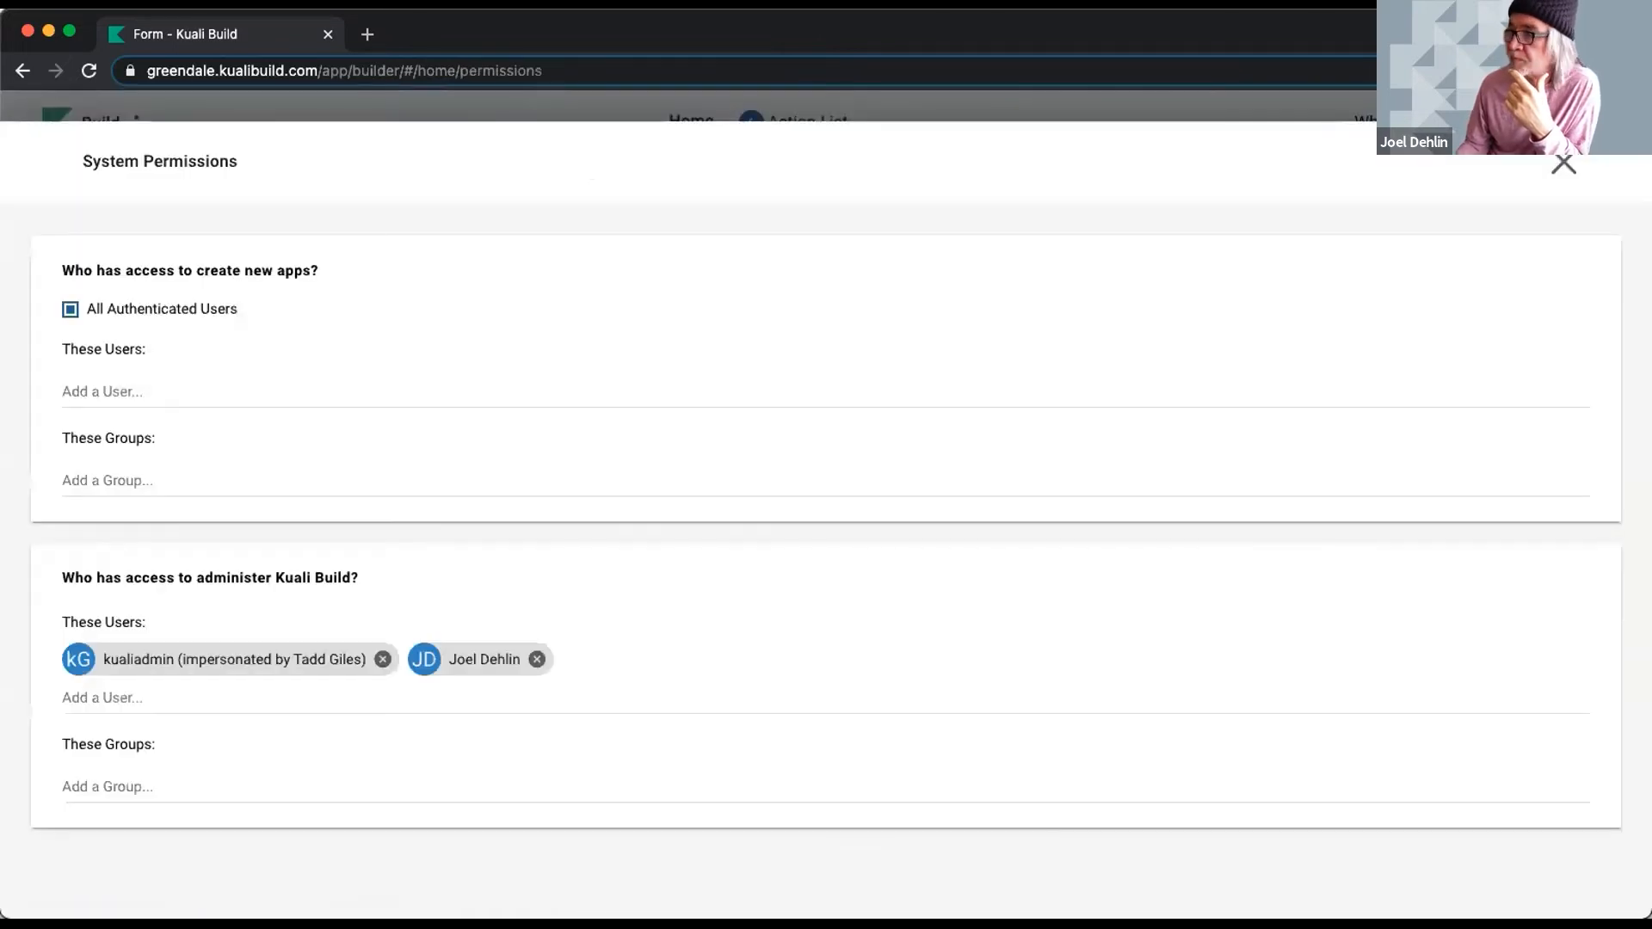
click(1561, 164)
- Open the System API Integrations list and view the CM - Optional Types integration editor
click(136, 123)
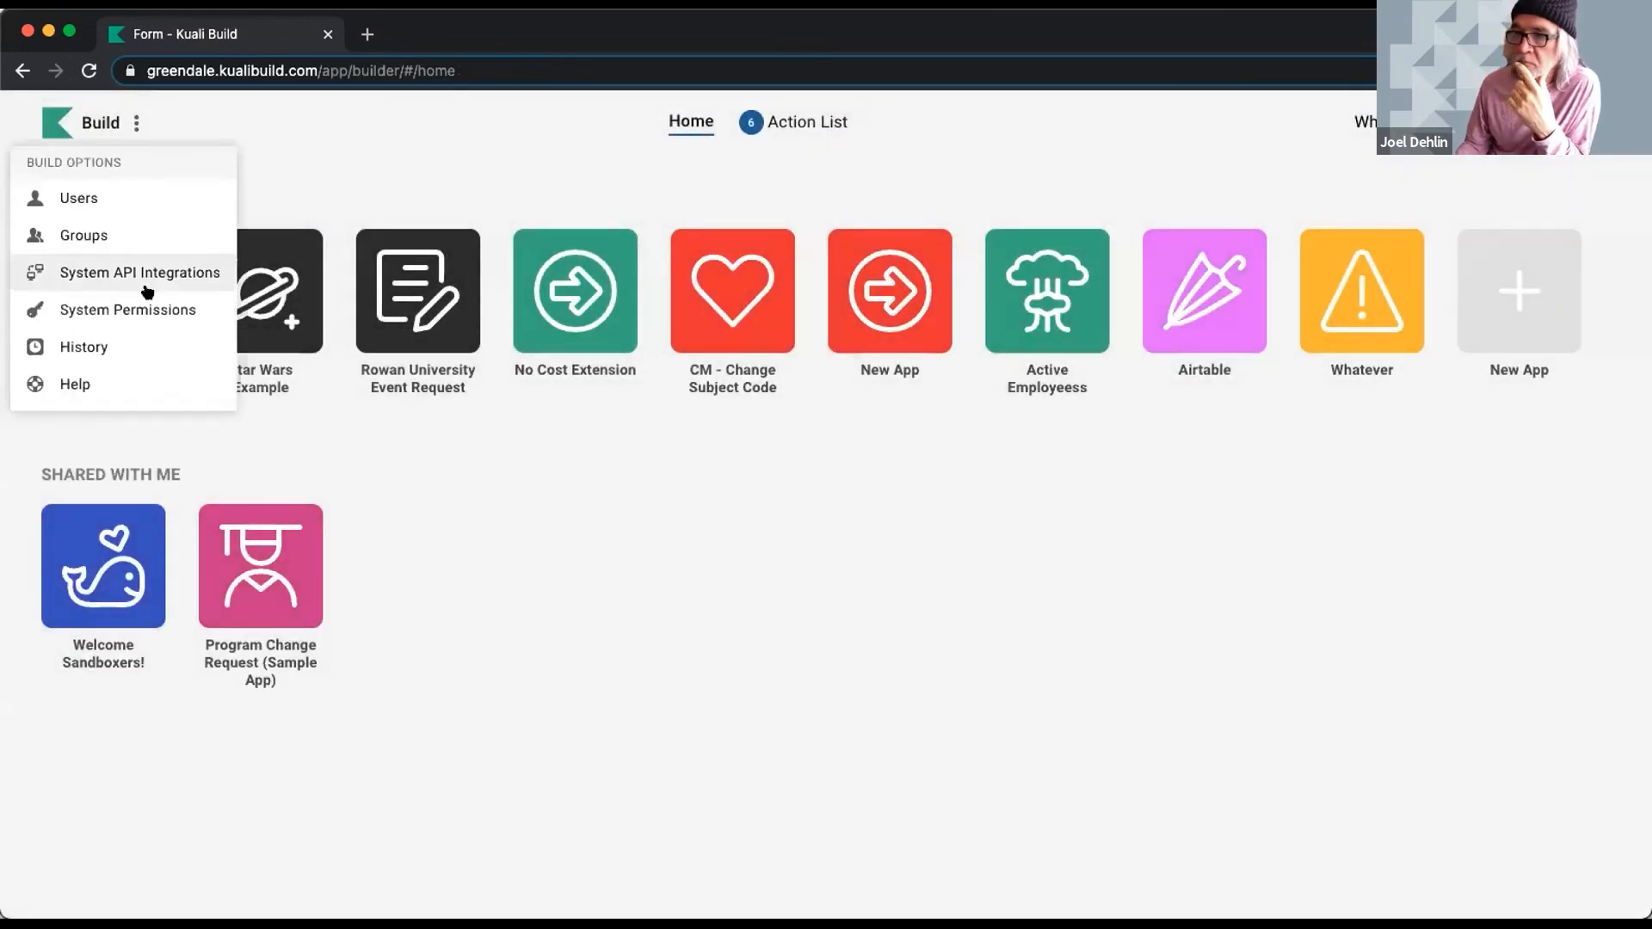
click(144, 273)
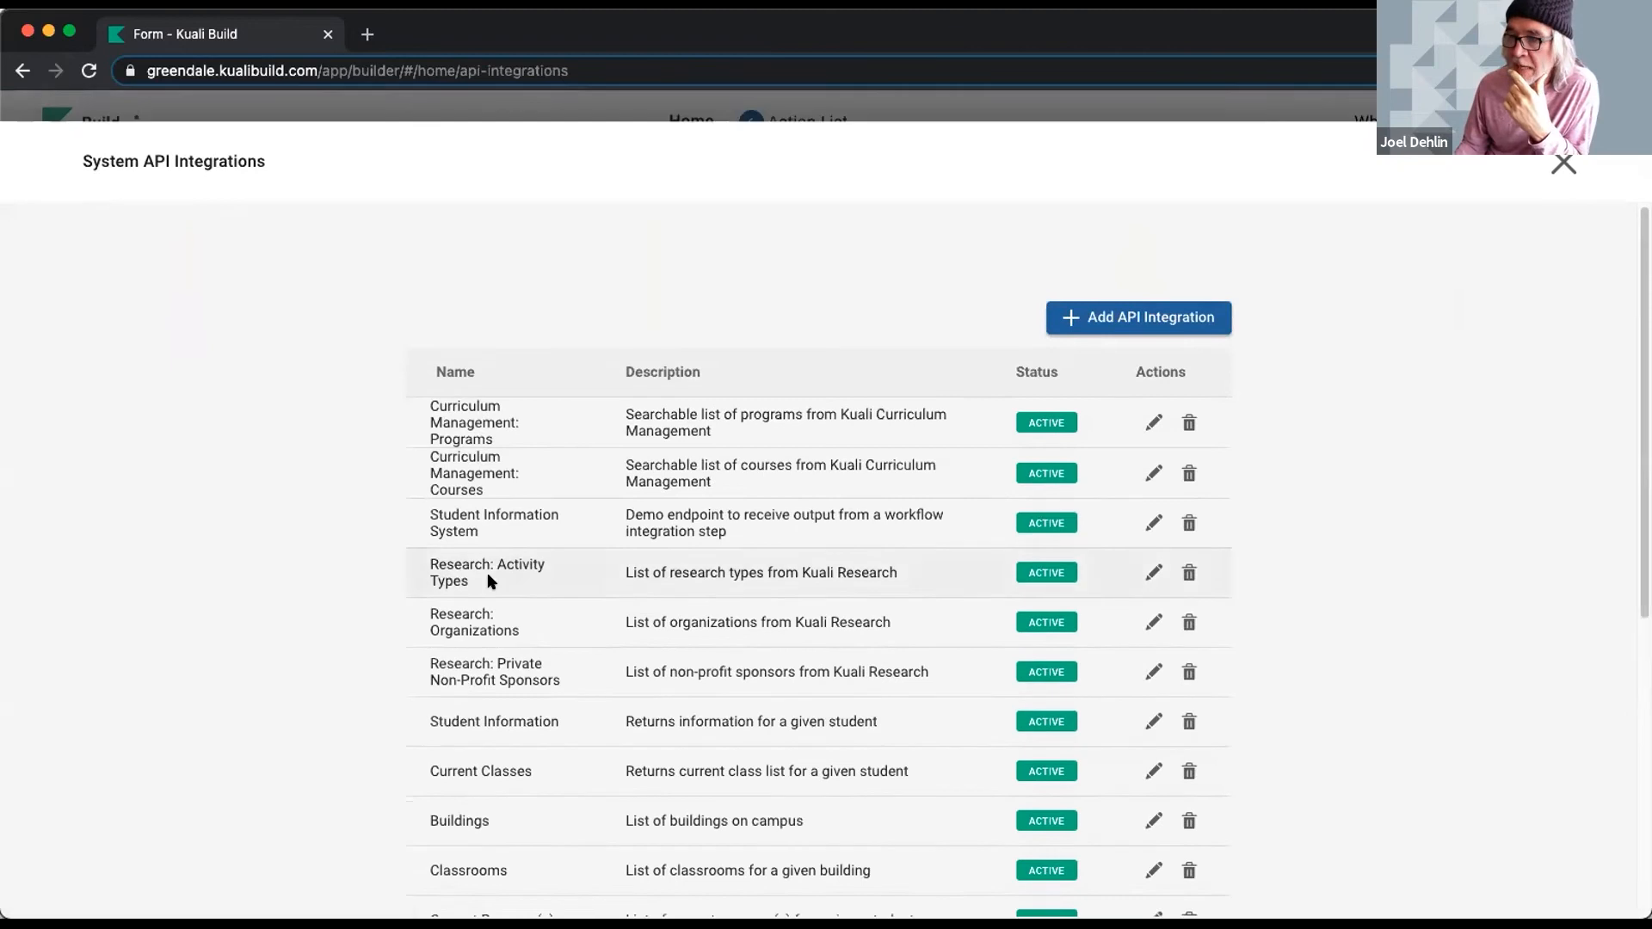
scroll(325, 514, down, 5)
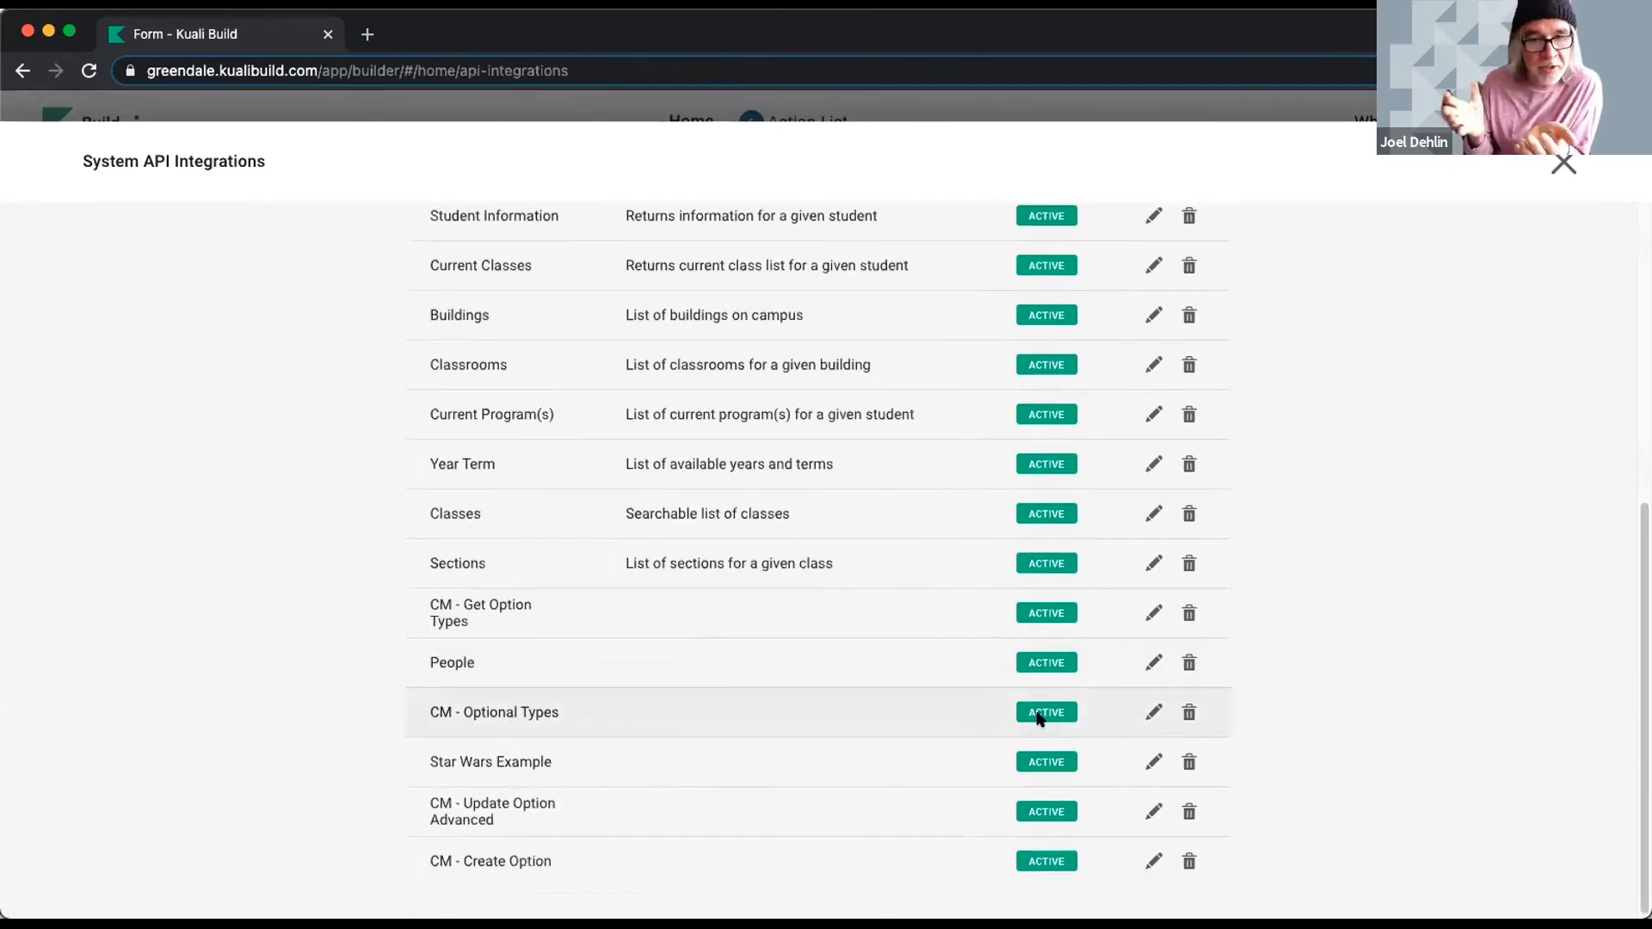
click(1152, 713)
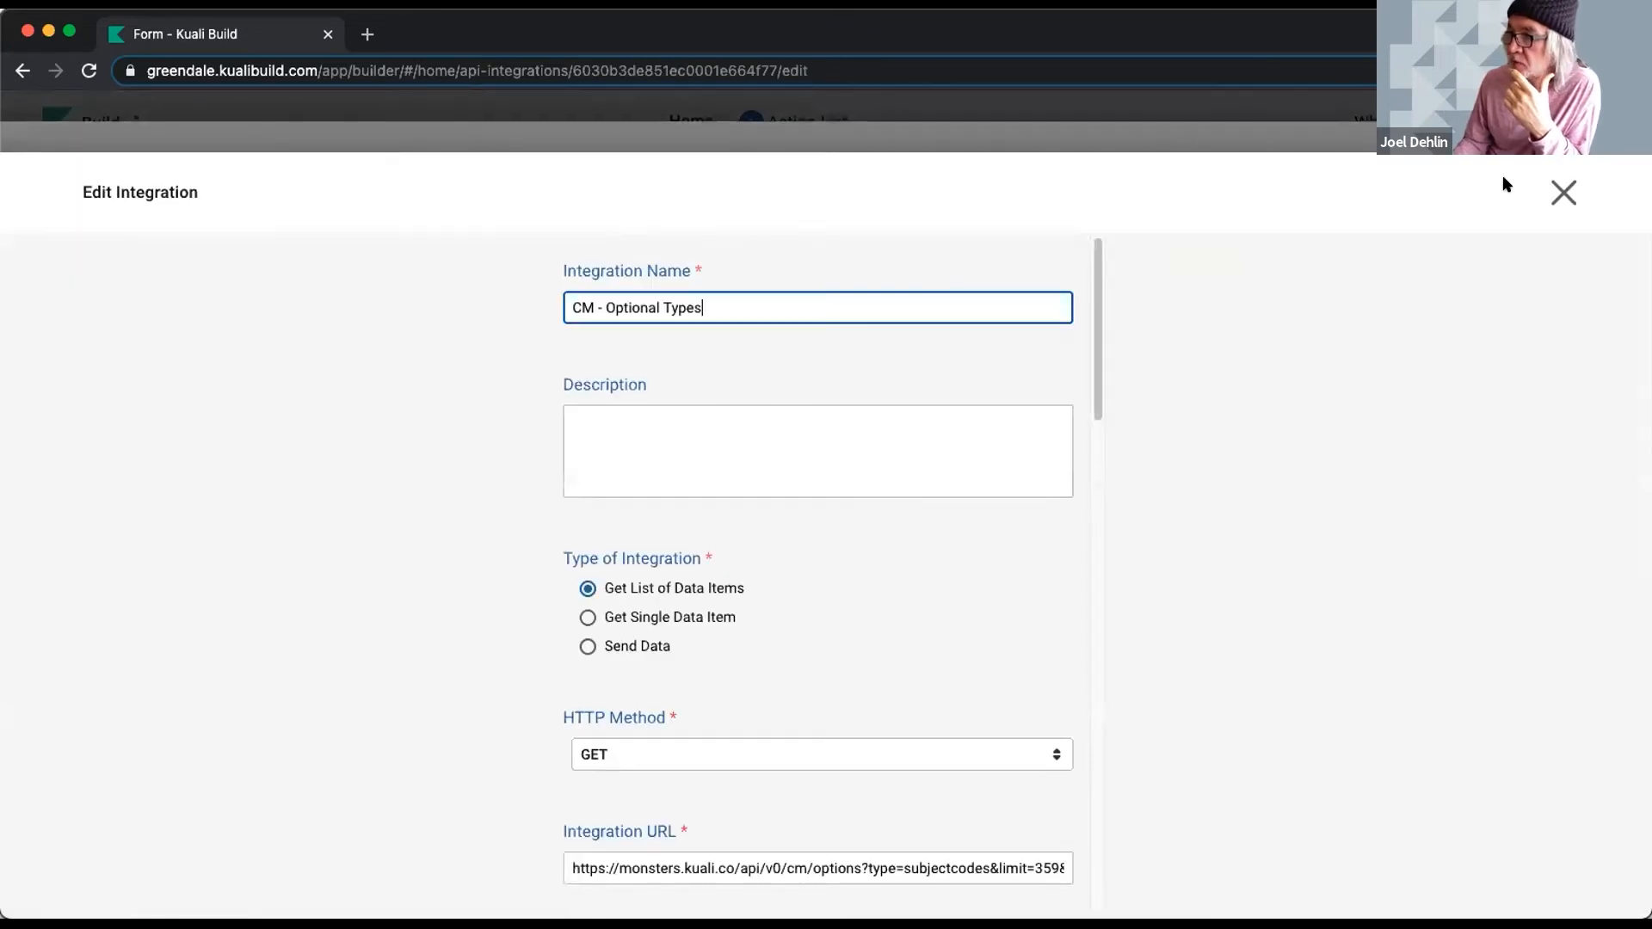
click(1562, 191)
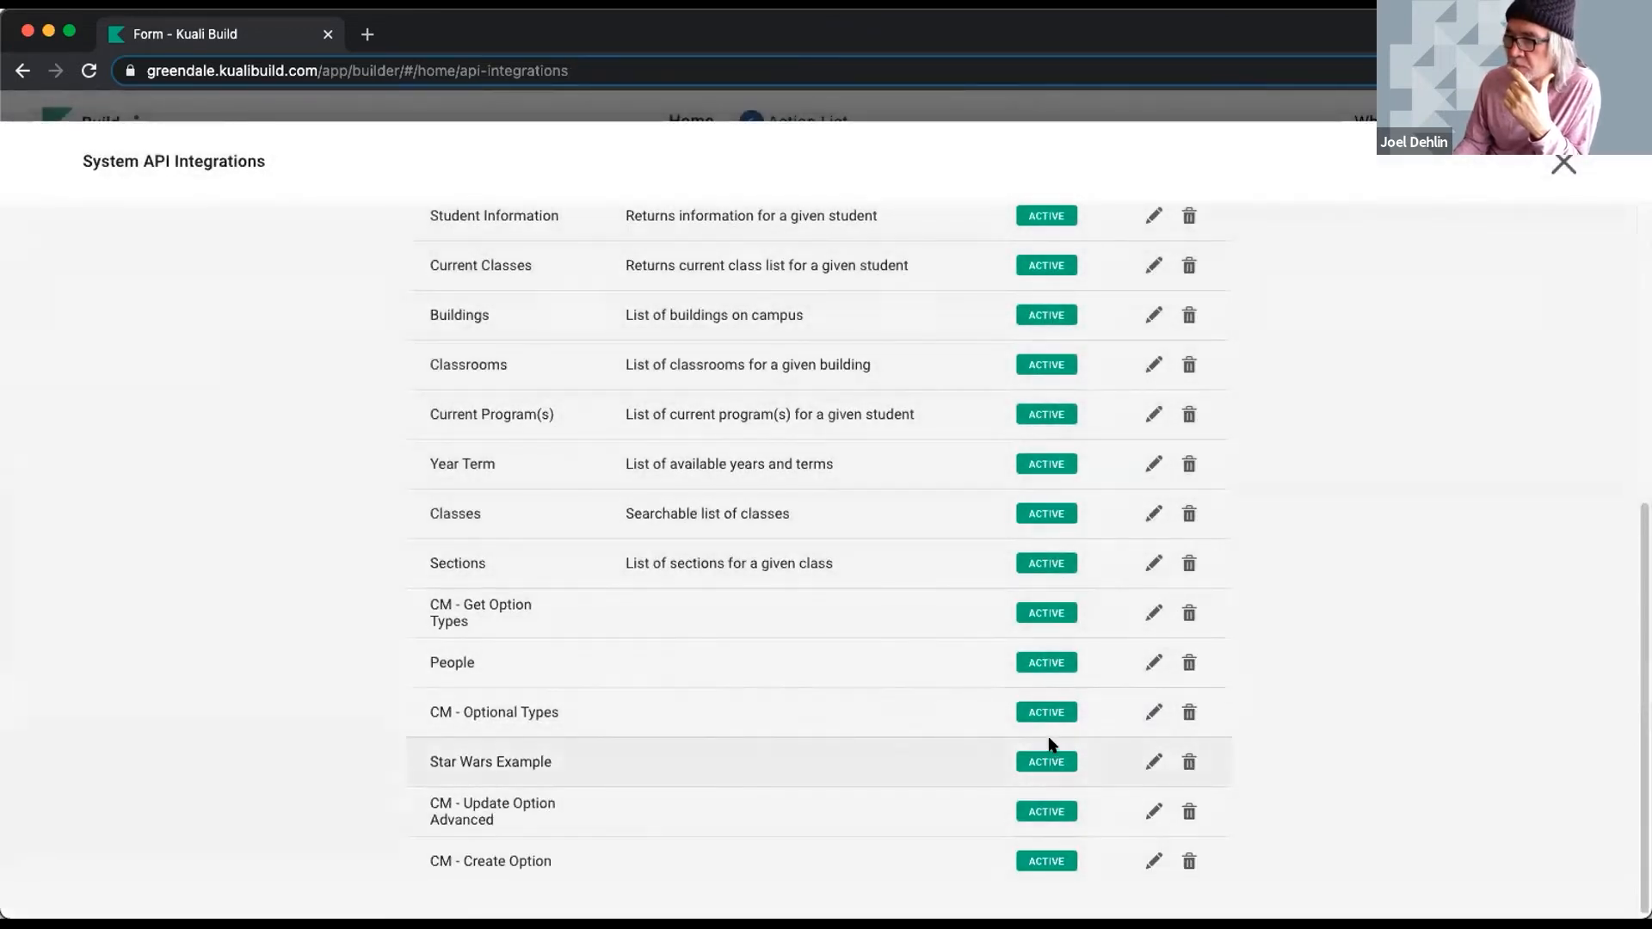
- Reopen the CM - Optional Types settings without changes, then close the integrations list
scroll(903, 577, up, 6)
scroll(884, 570, down, 6)
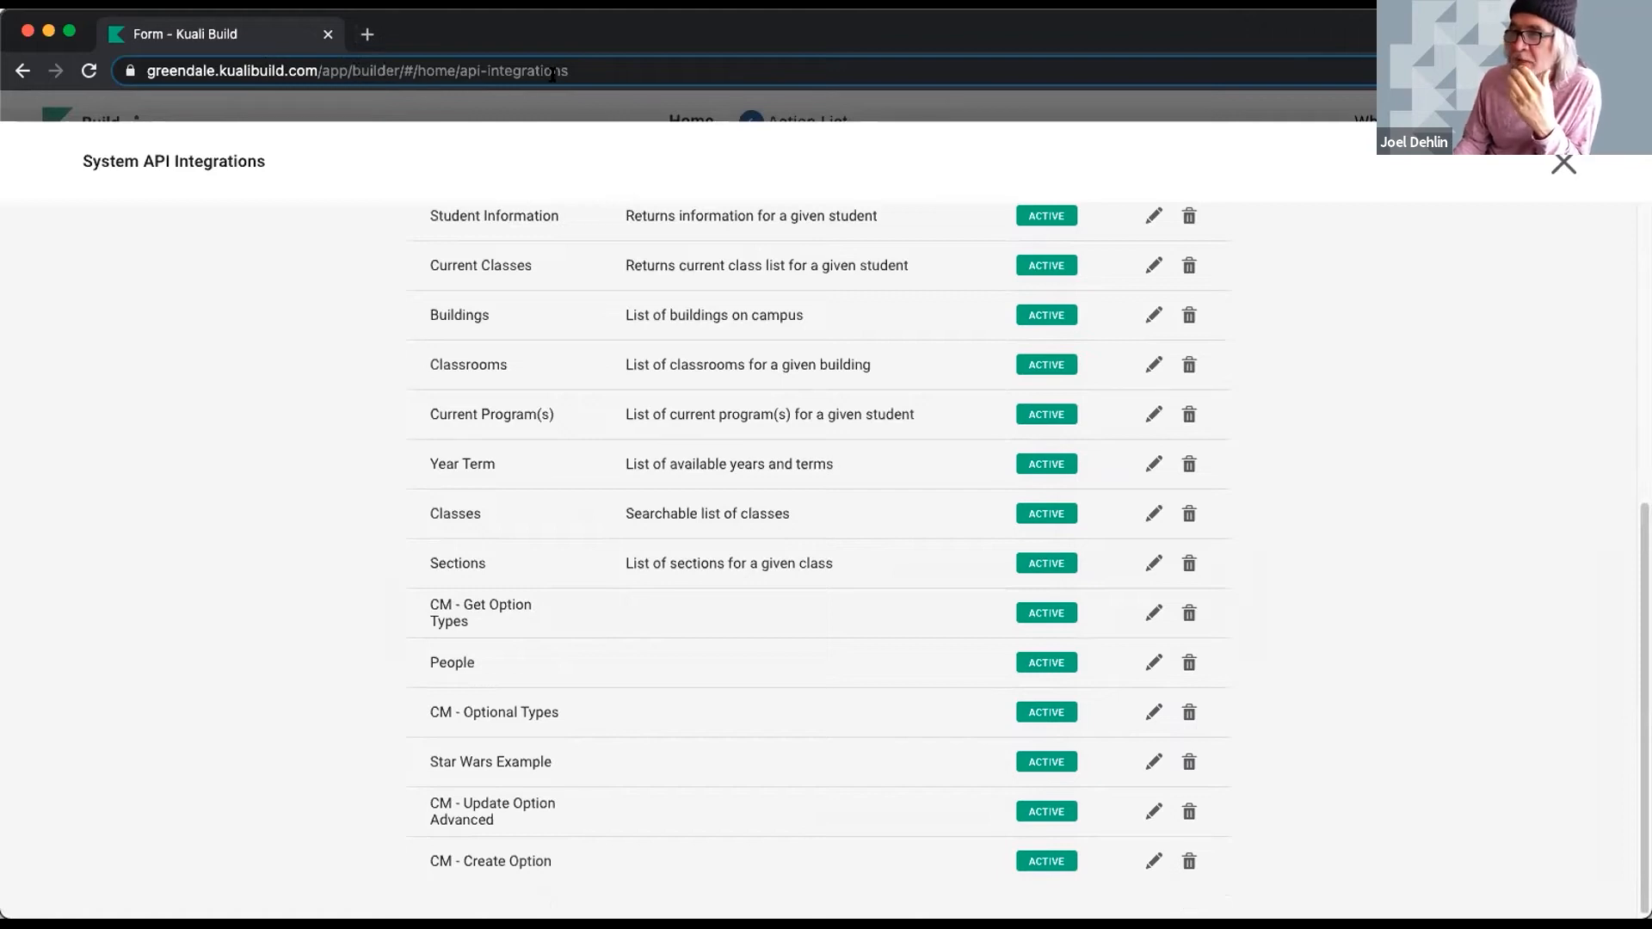
click(22, 77)
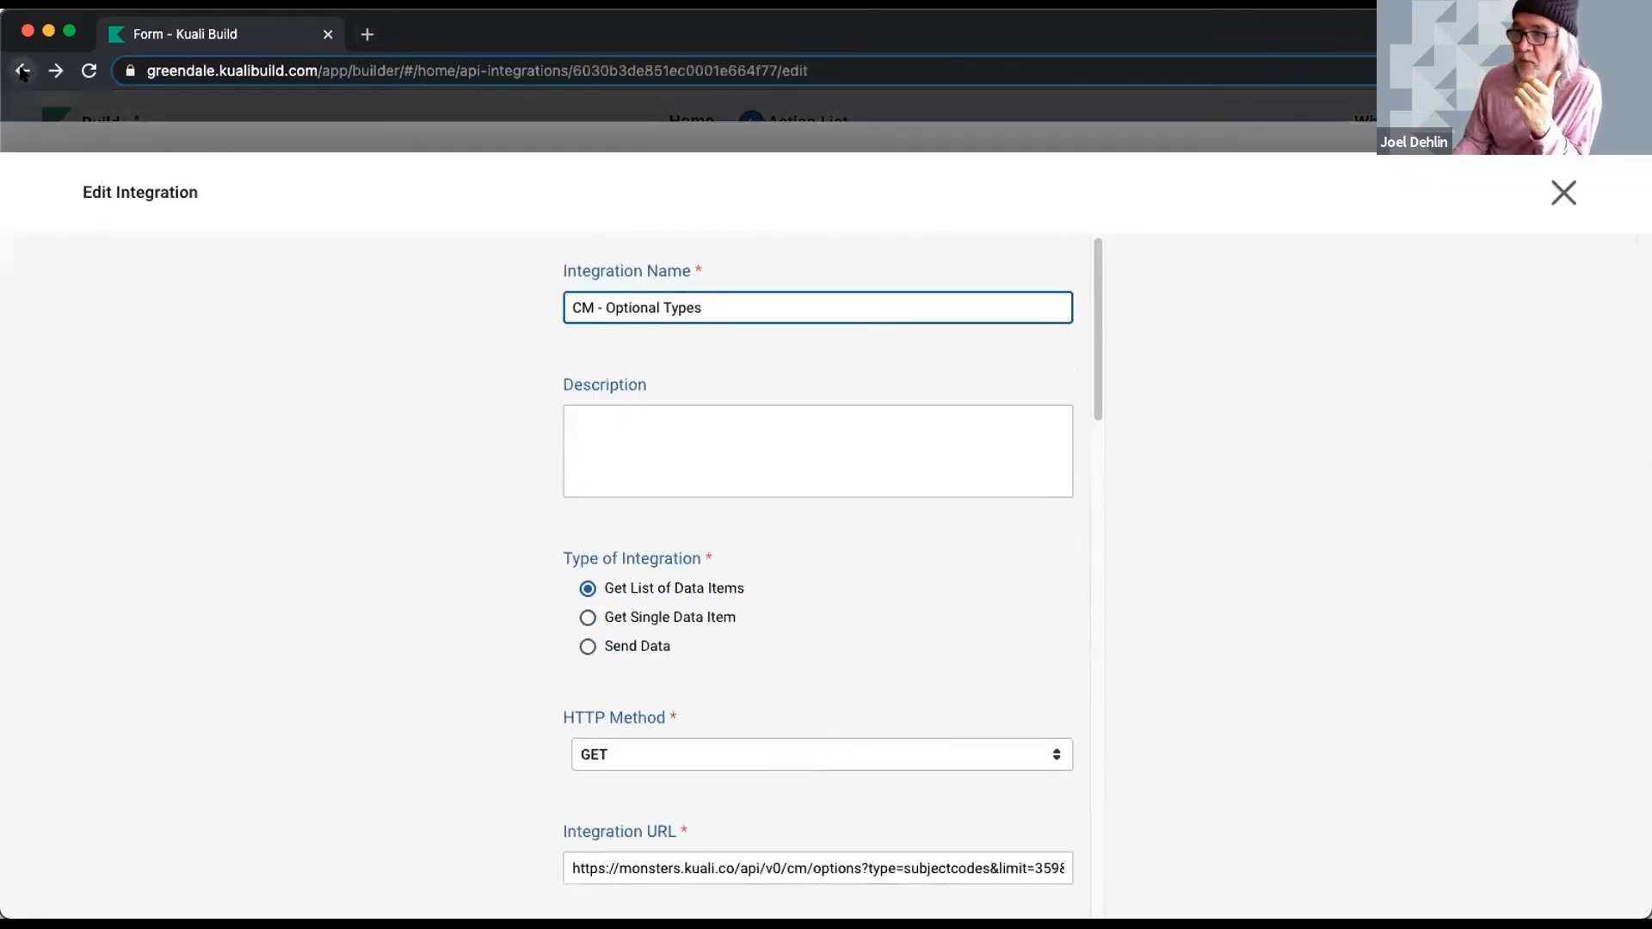
click(1564, 191)
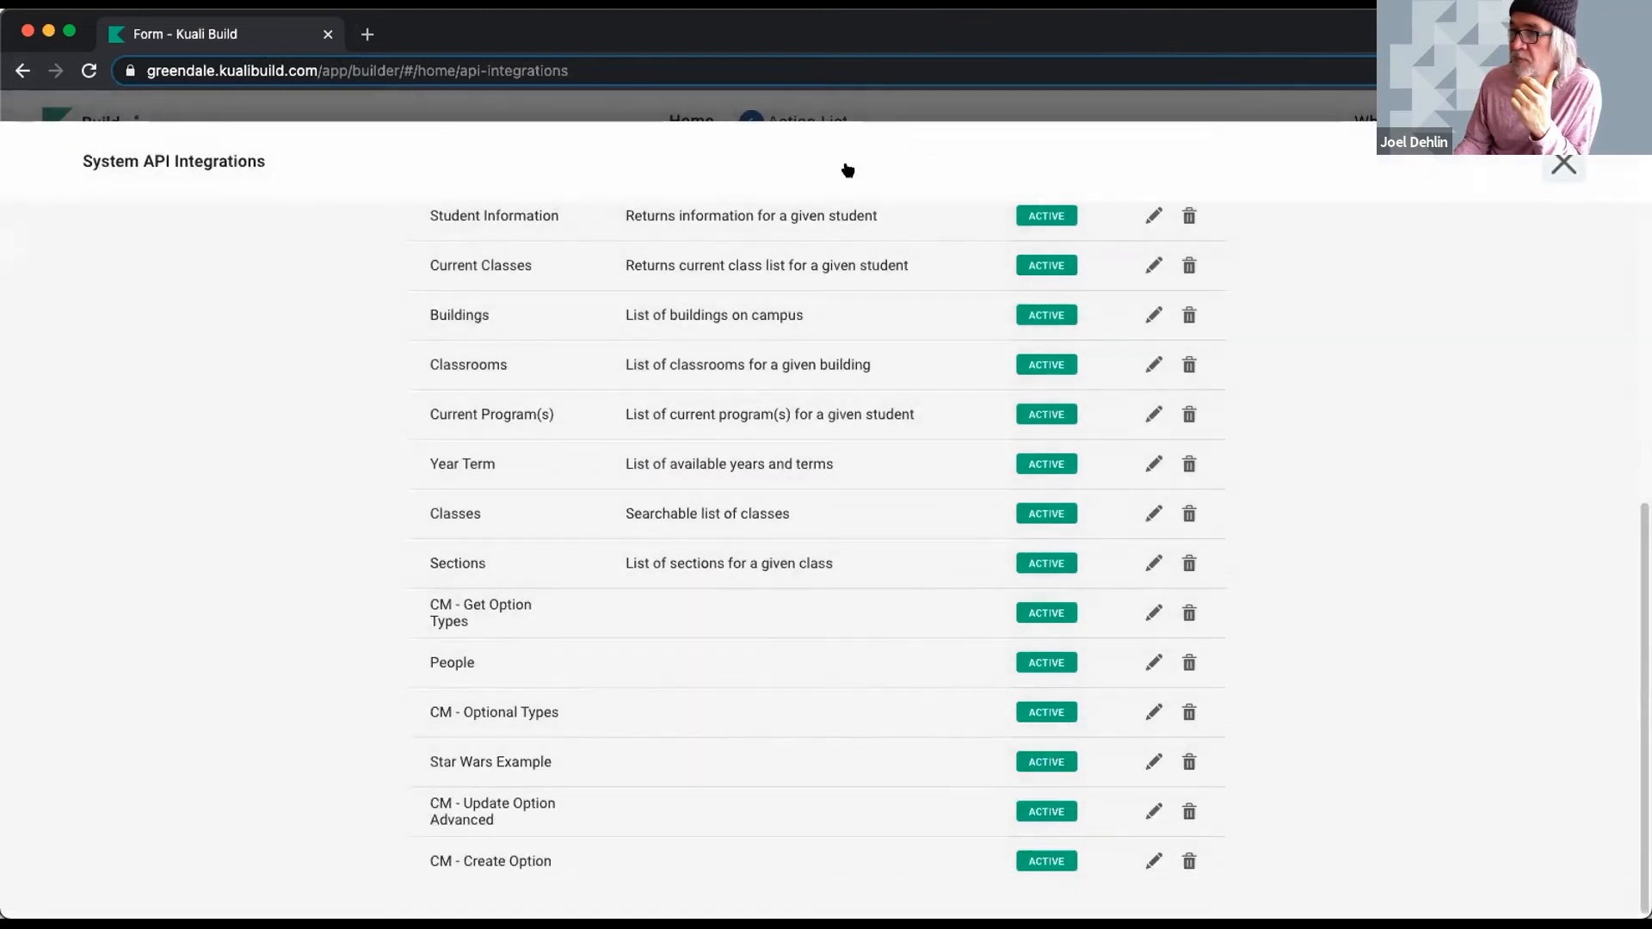
key(Escape)
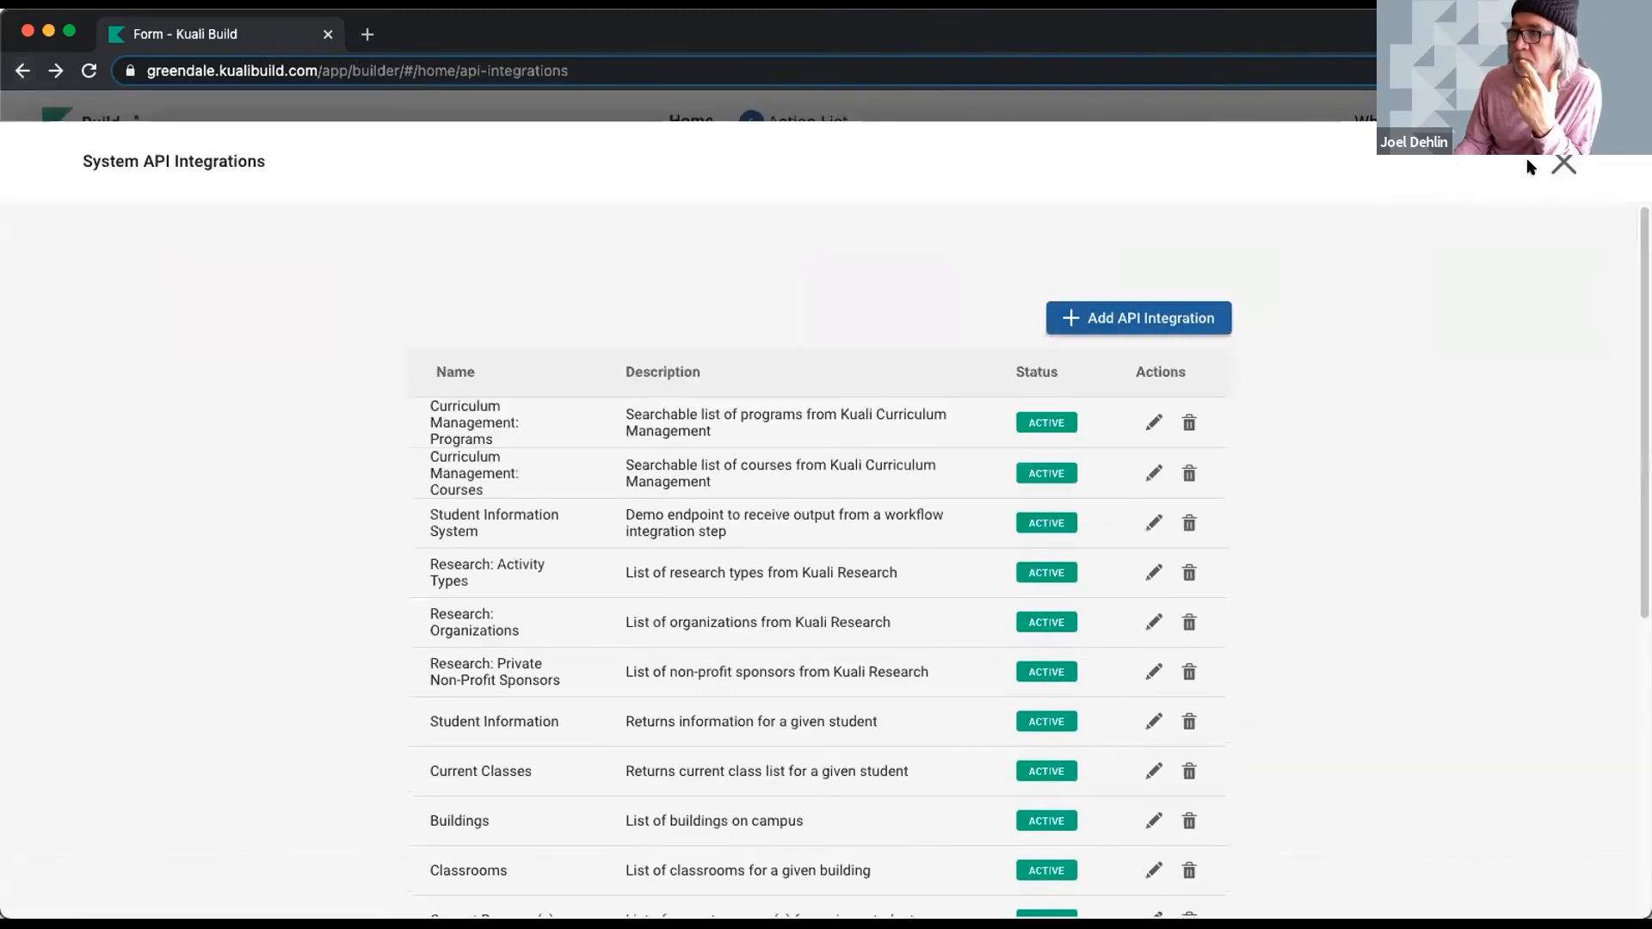
click(1563, 162)
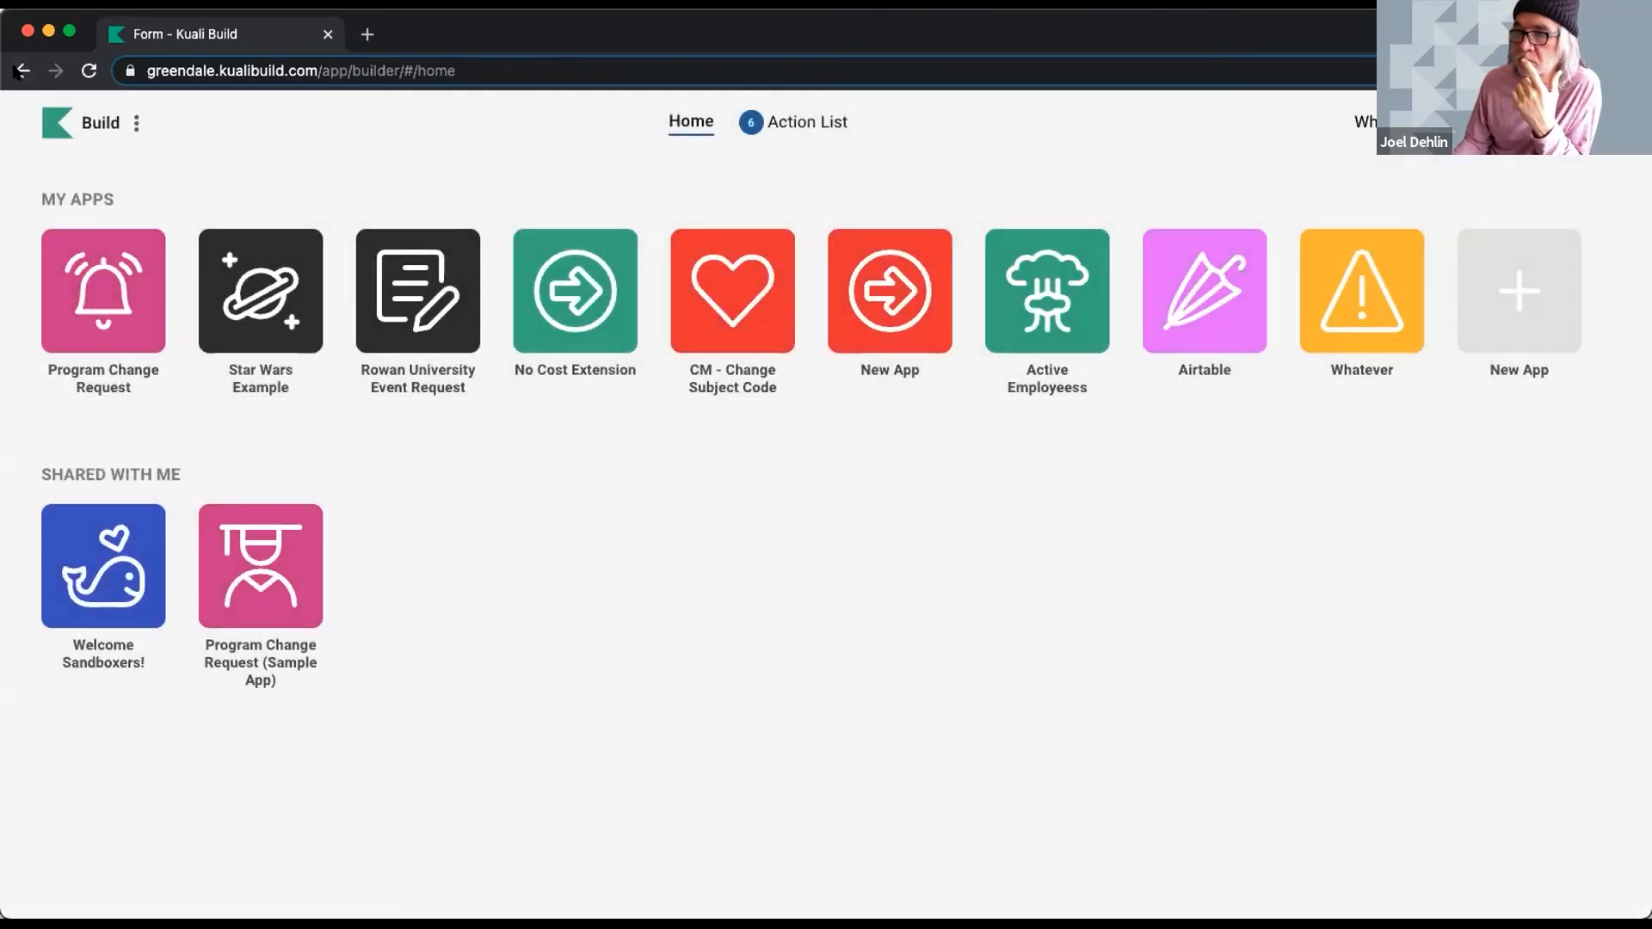
- Open the Program Change Request tile to reach its empty Documents list
click(86, 285)
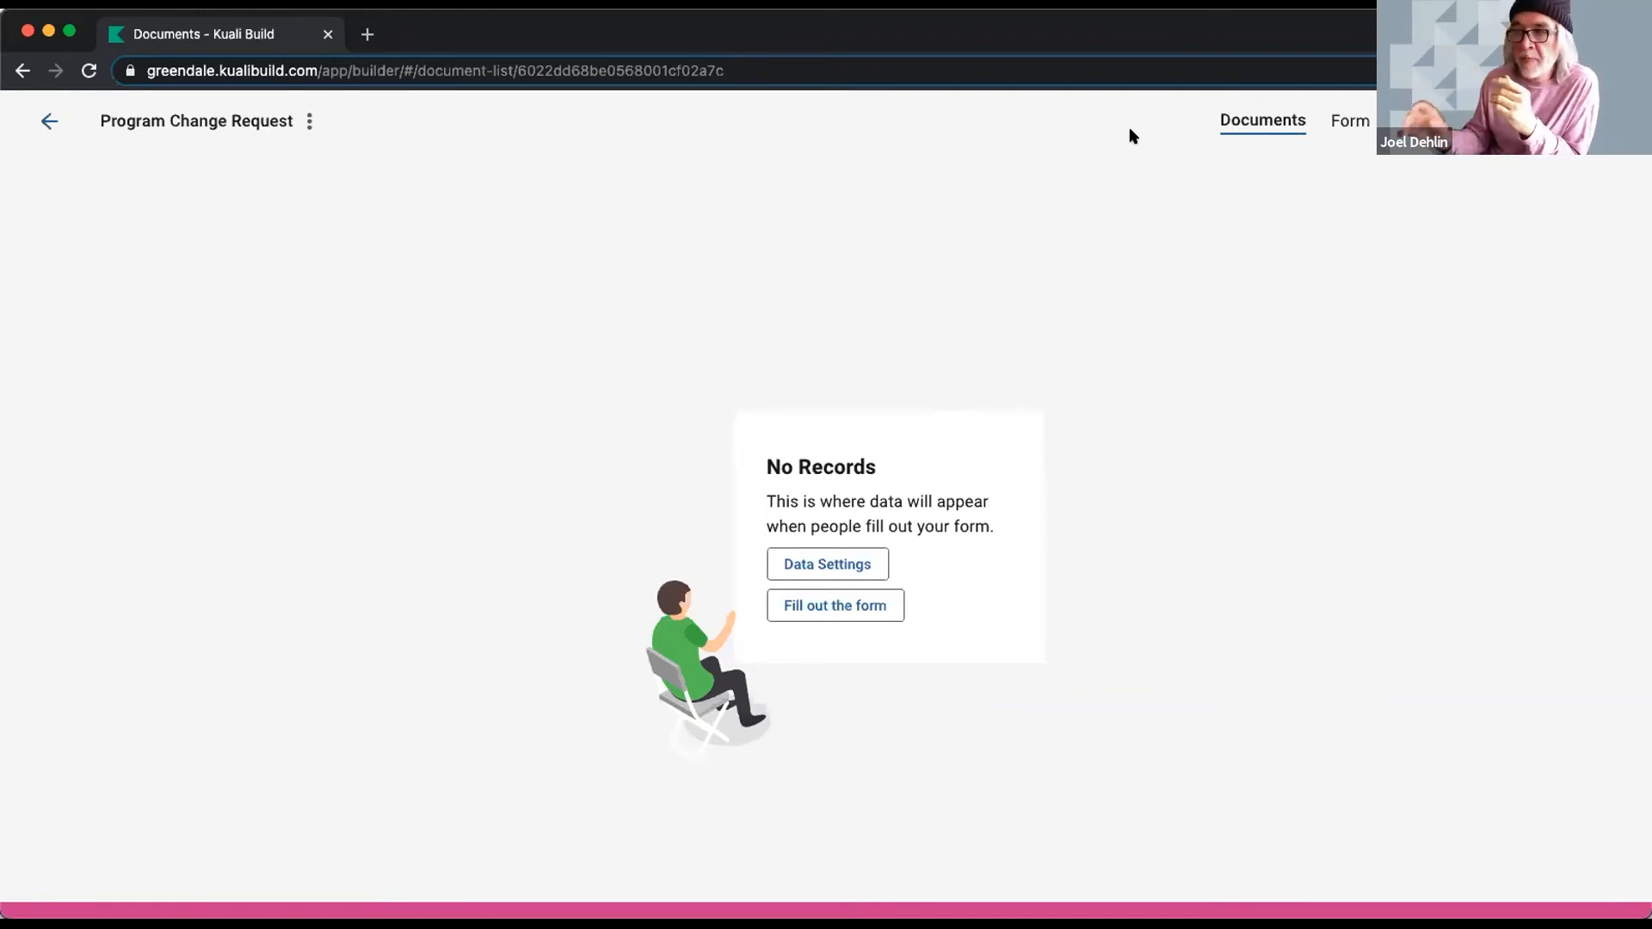
- In Data Settings, show the Student Name - Advisor and Desired Program - Department columns
click(830, 563)
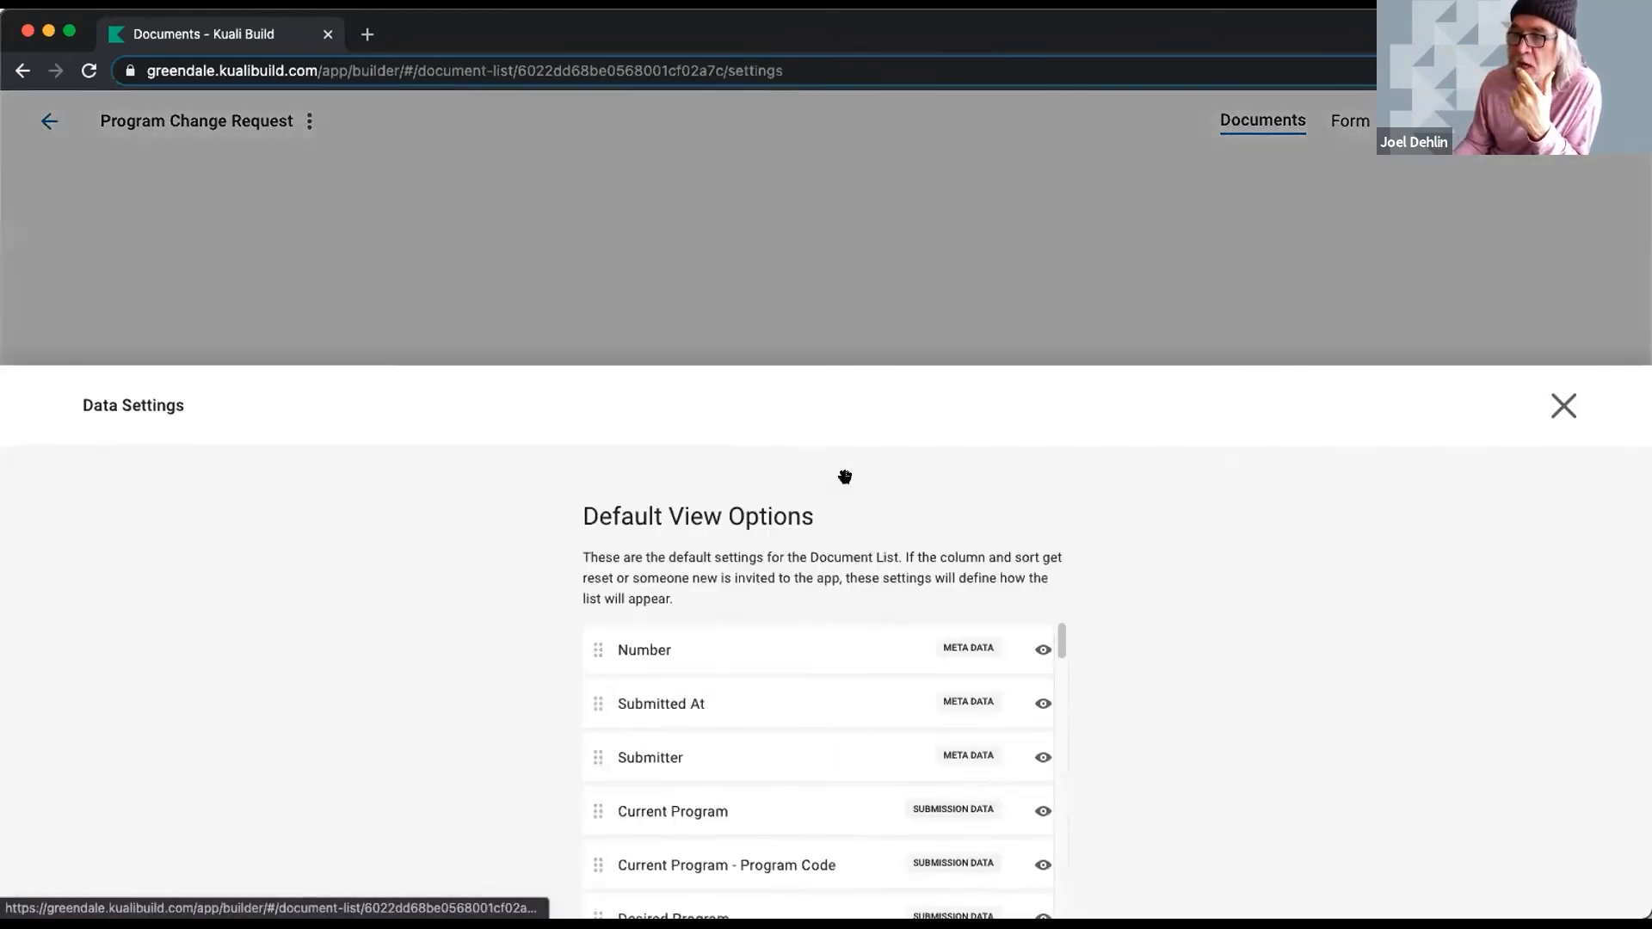
scroll(1025, 545, down, 5)
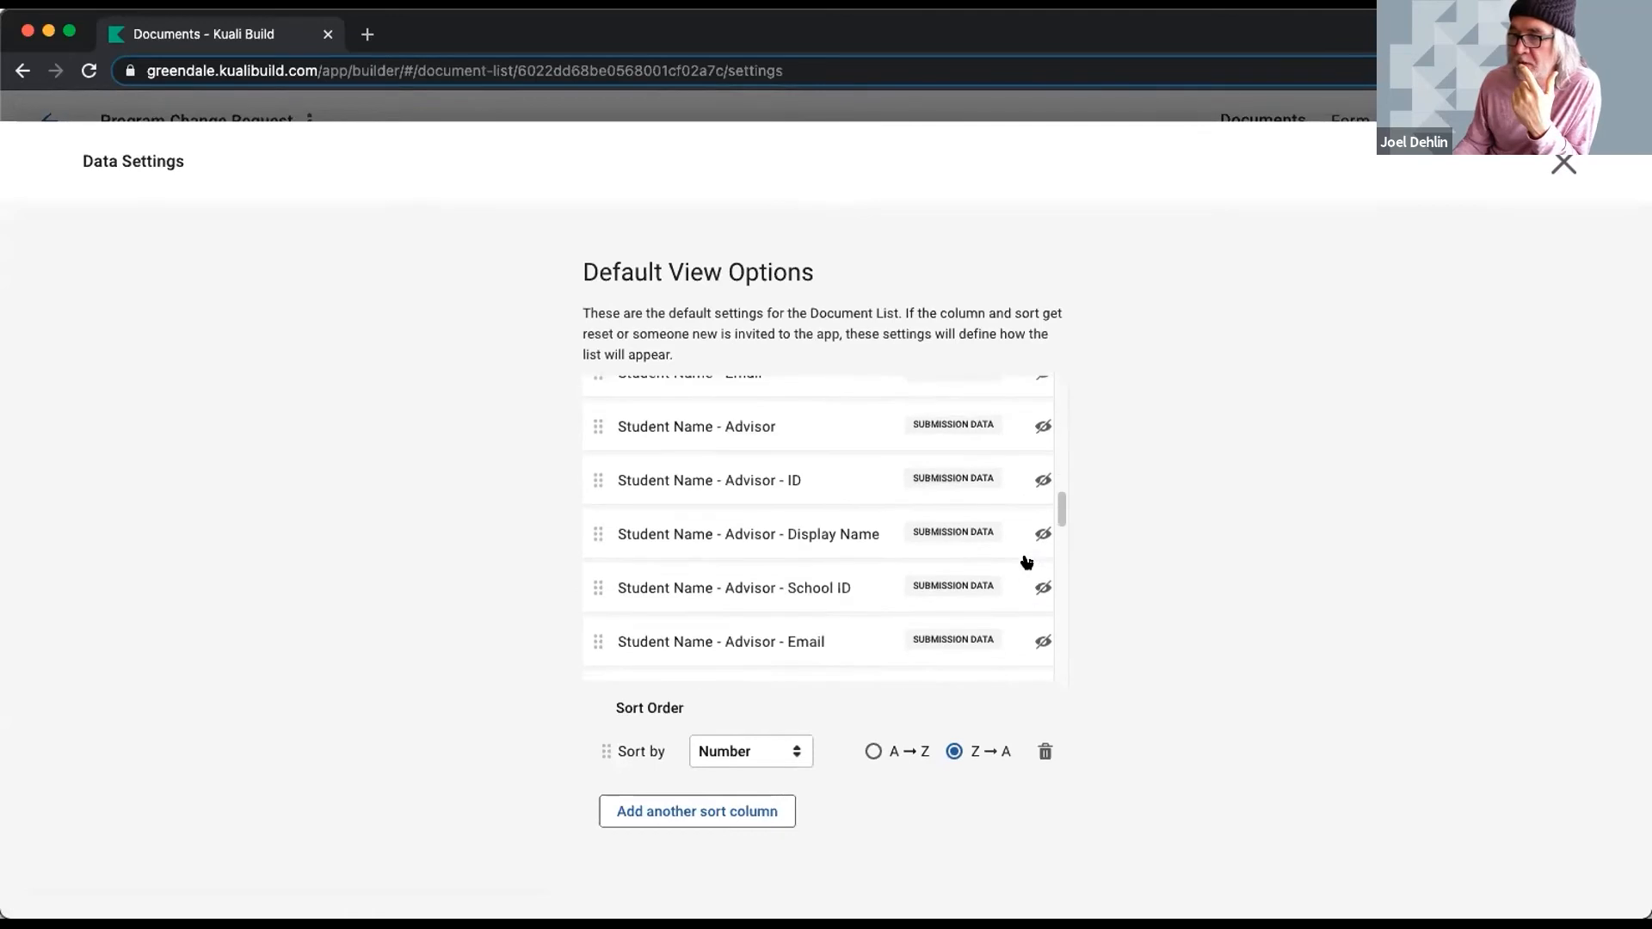
scroll(1015, 503, up, 2)
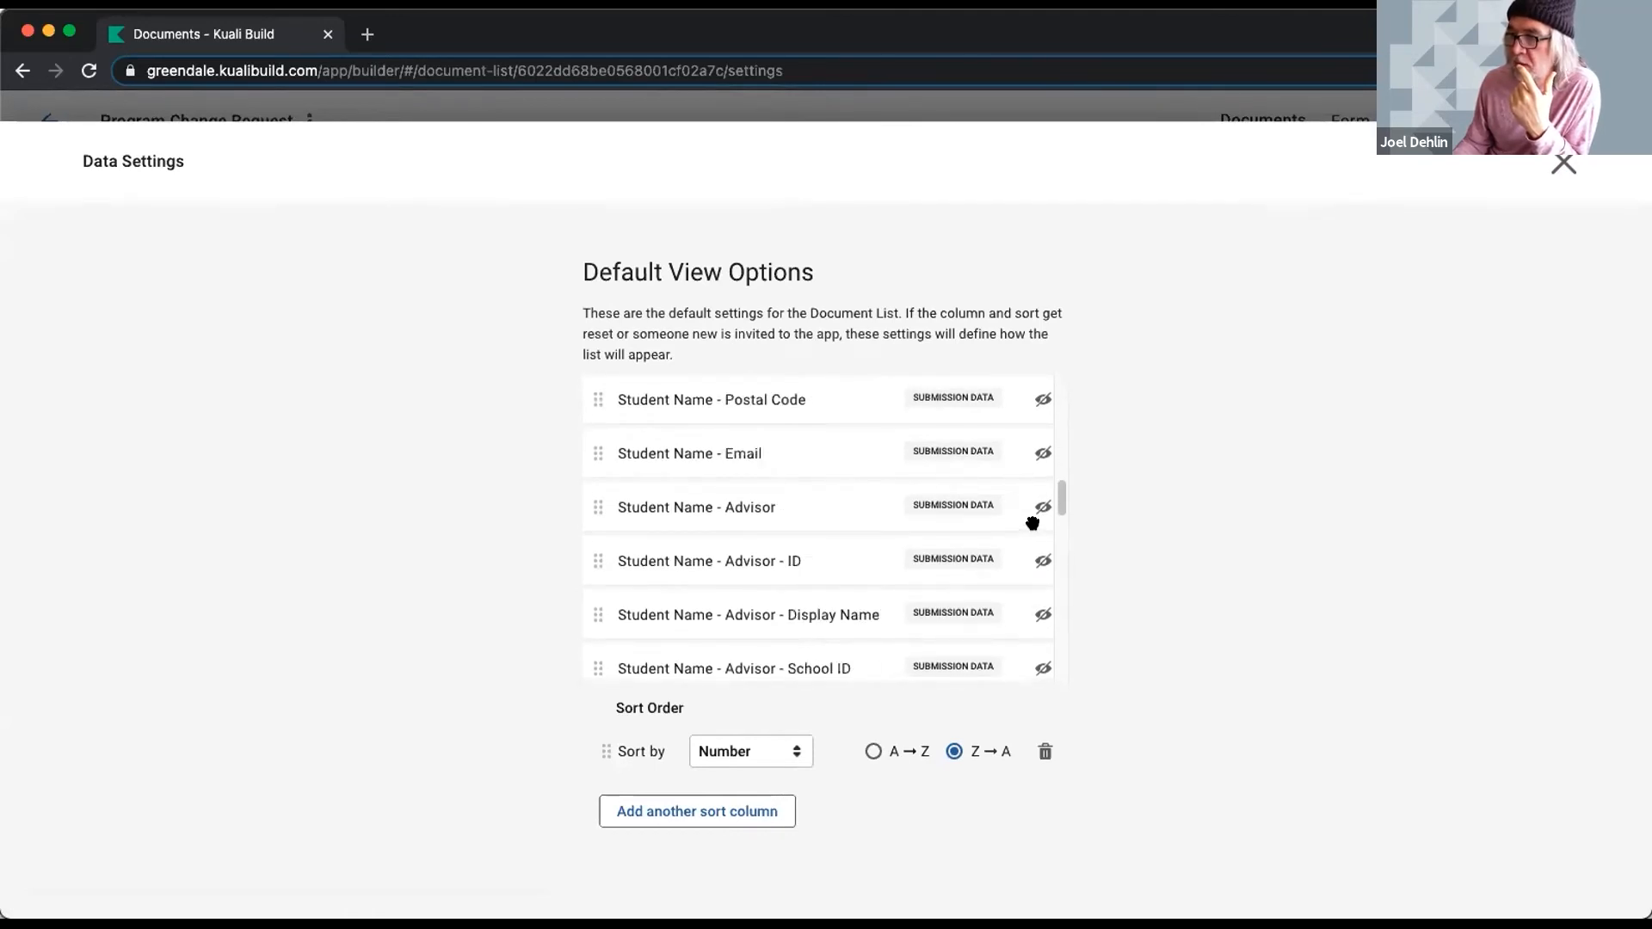
scroll(1029, 527, down, 1)
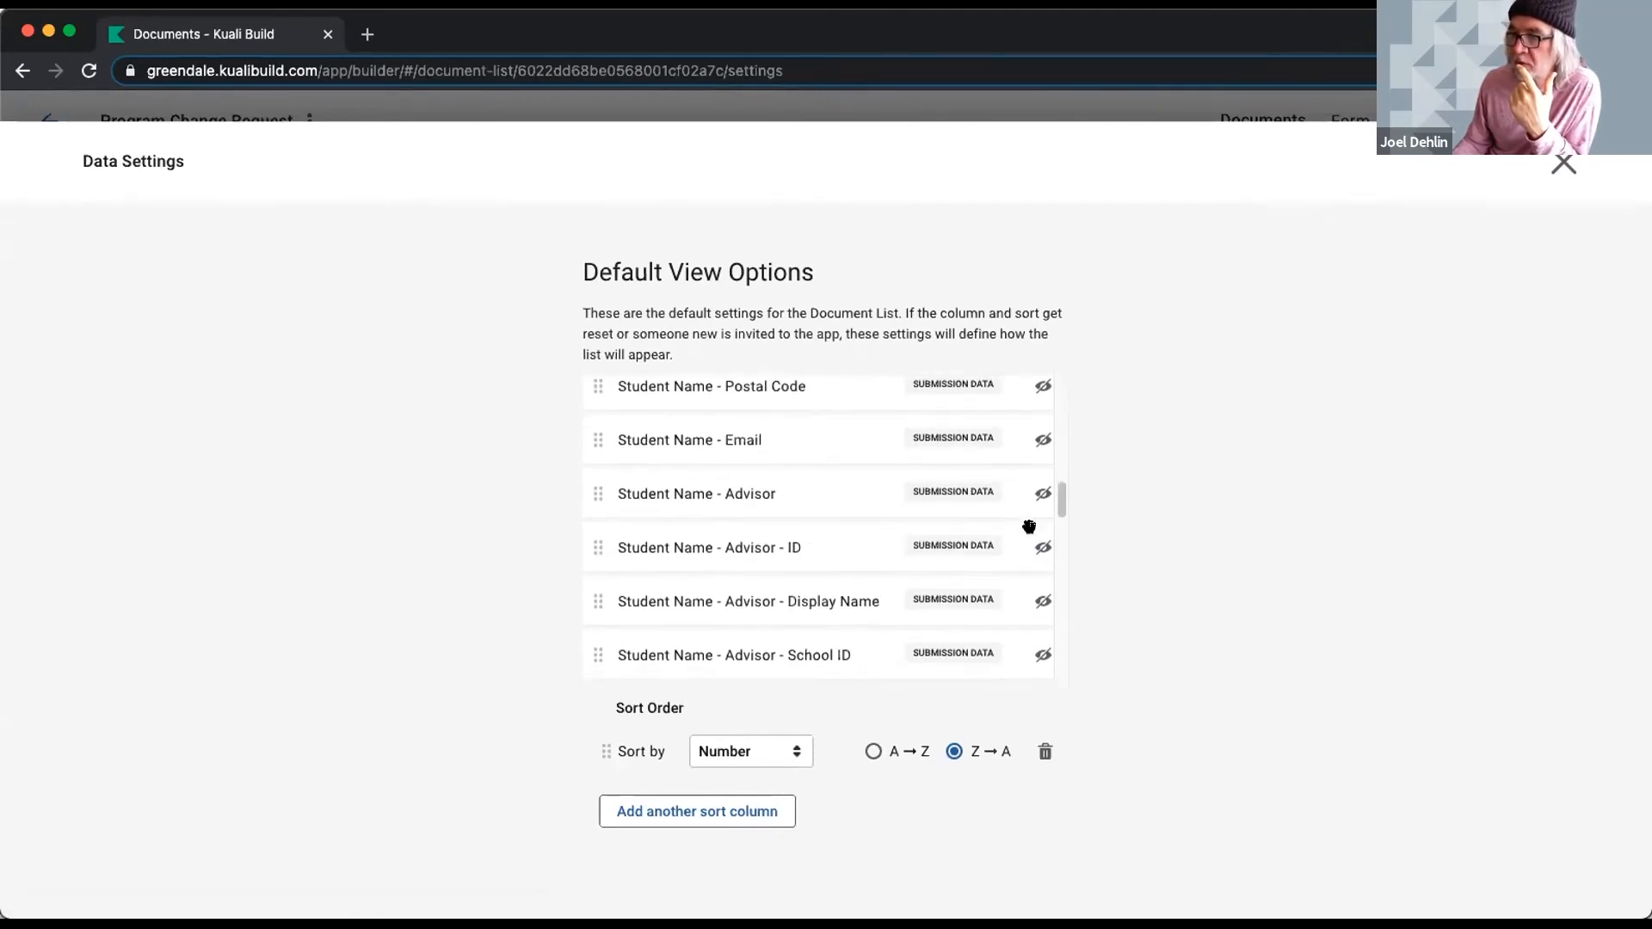
click(1043, 492)
scroll(955, 546, down, 5)
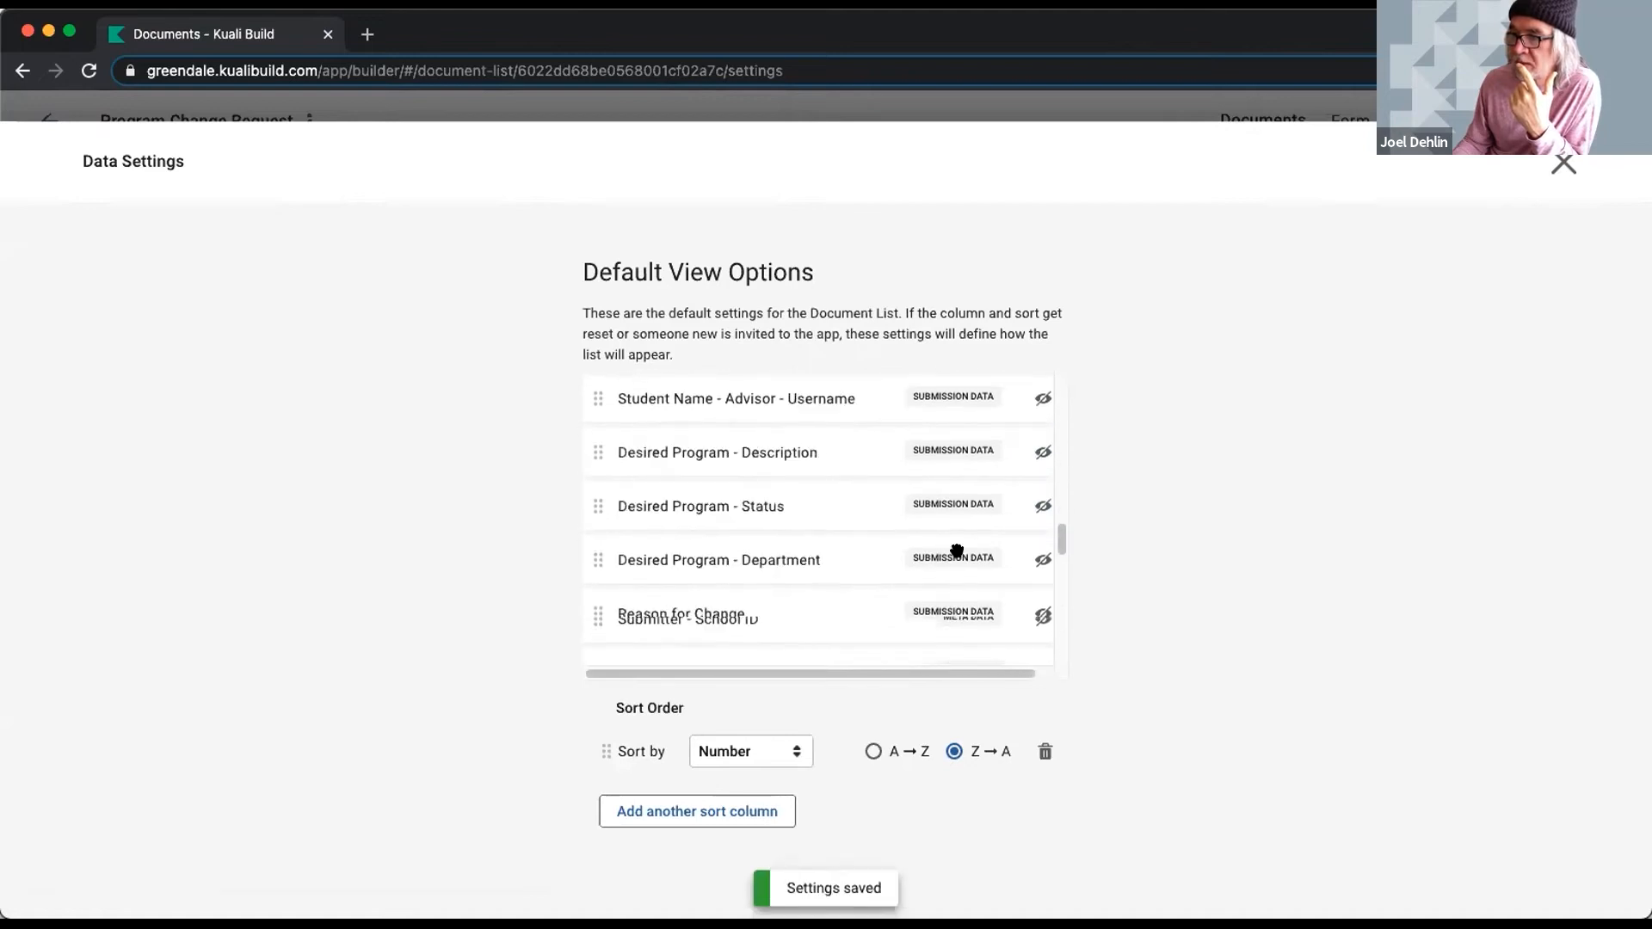
click(1041, 408)
- Also show Desired Program - Status, Workflow Total Run Time, Workflow Status and Time on Current Step
scroll(981, 509, up, 1)
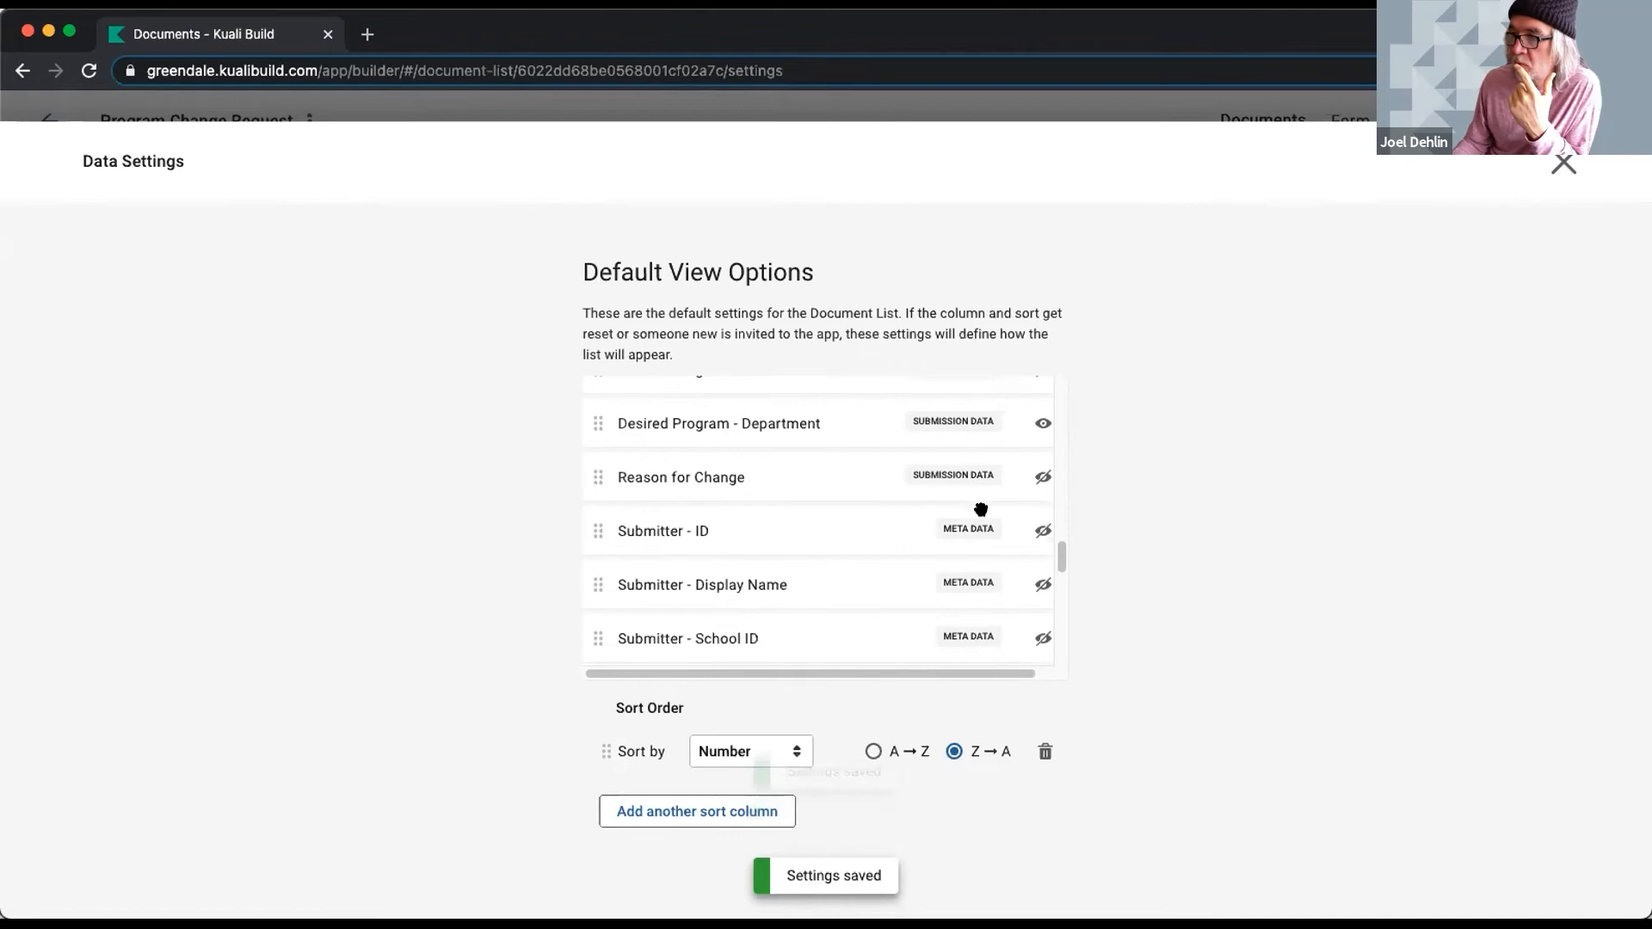
scroll(981, 510, up, 1)
scroll(1015, 439, up, 1)
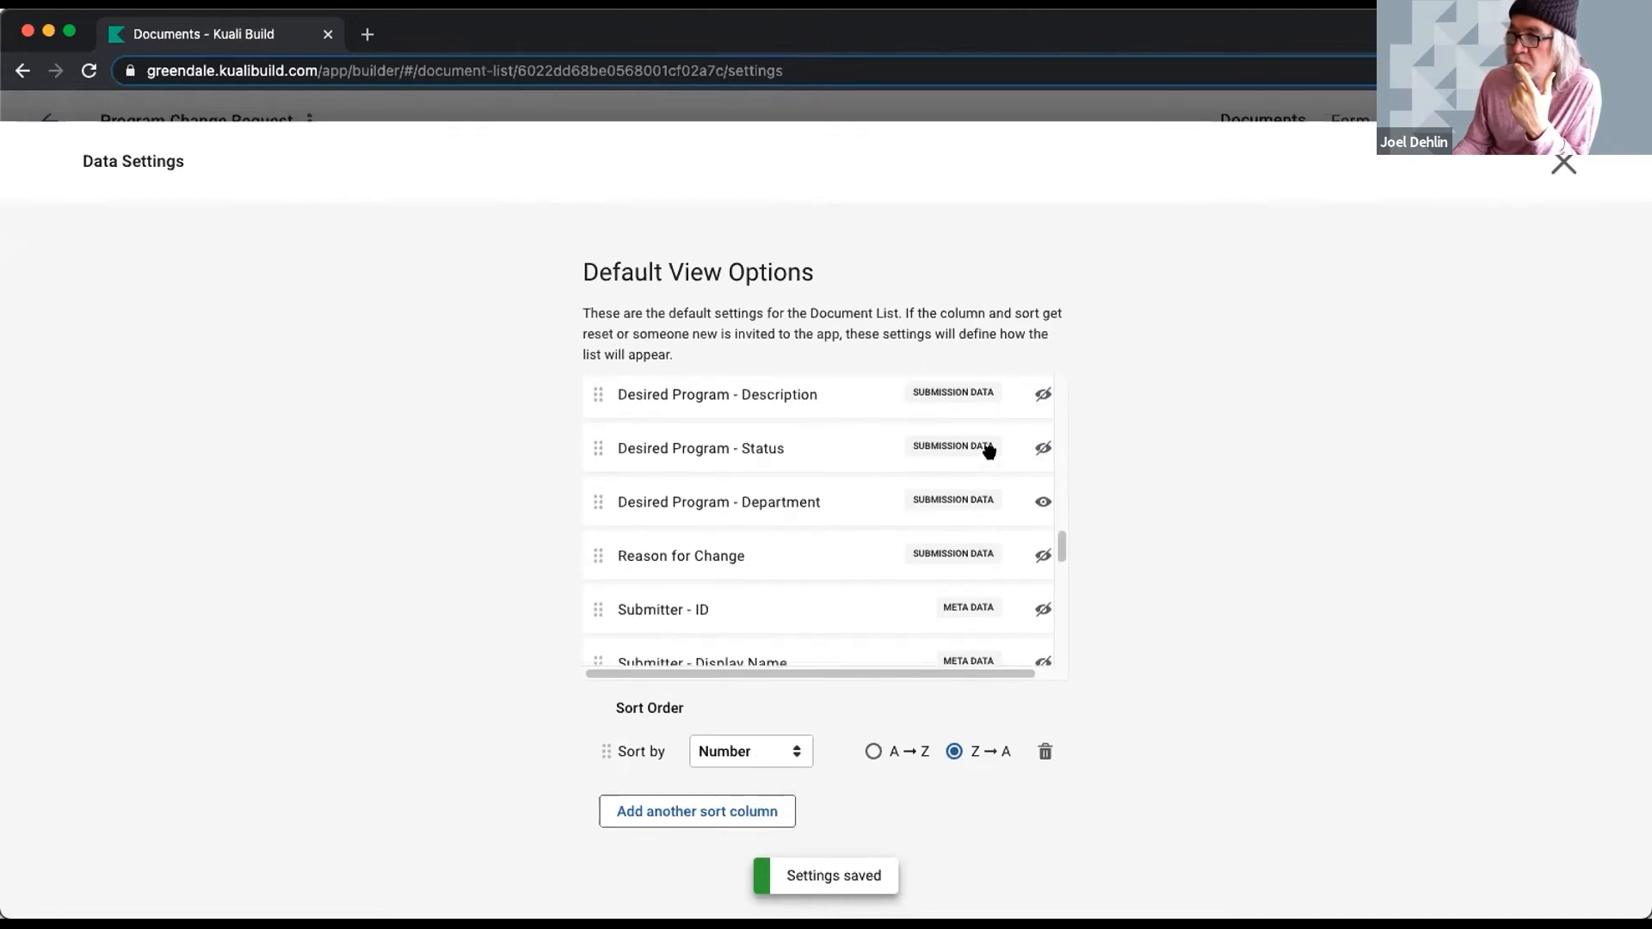
scroll(990, 449, up, 1)
click(1039, 521)
scroll(970, 512, up, 2)
scroll(973, 520, down, 10)
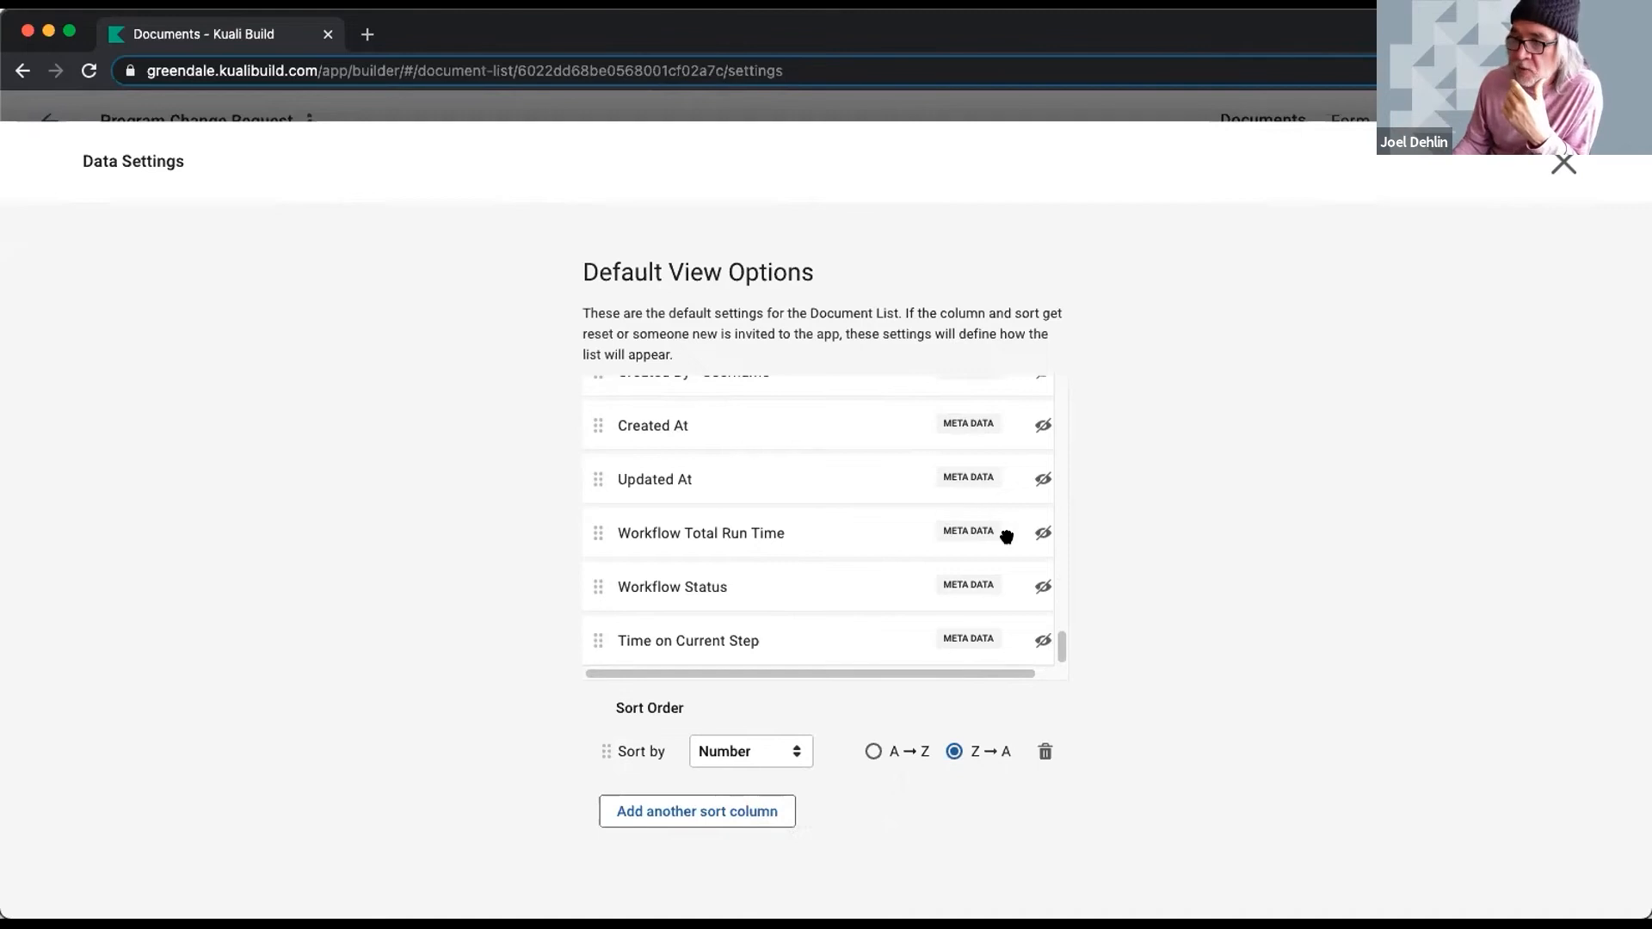
click(1043, 532)
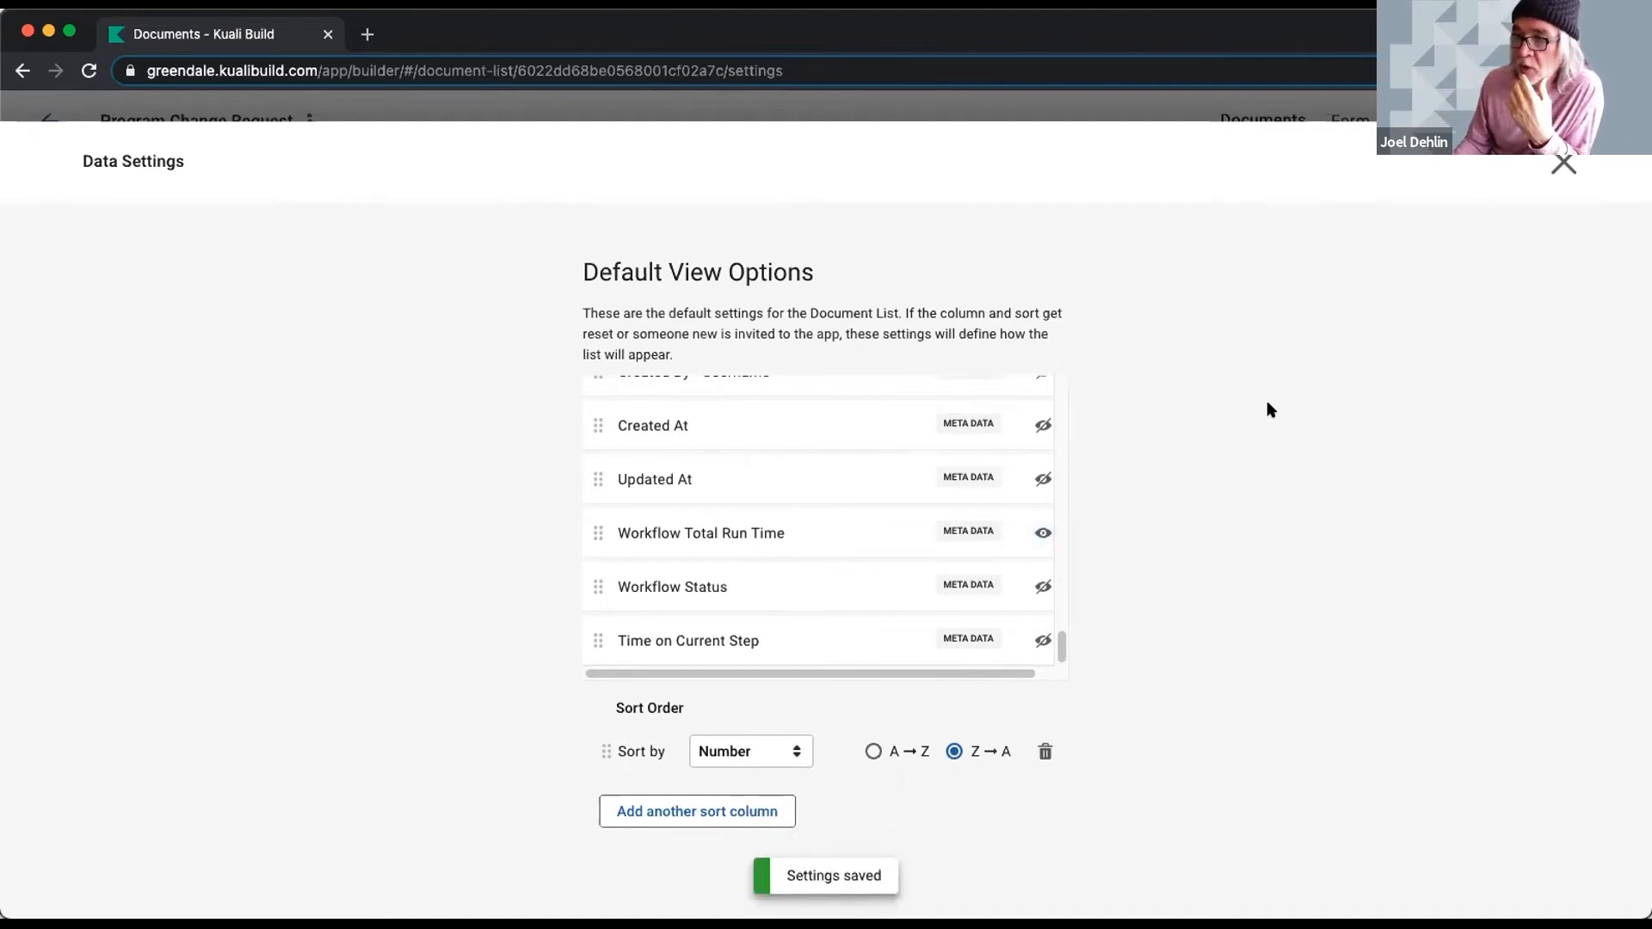
click(1043, 587)
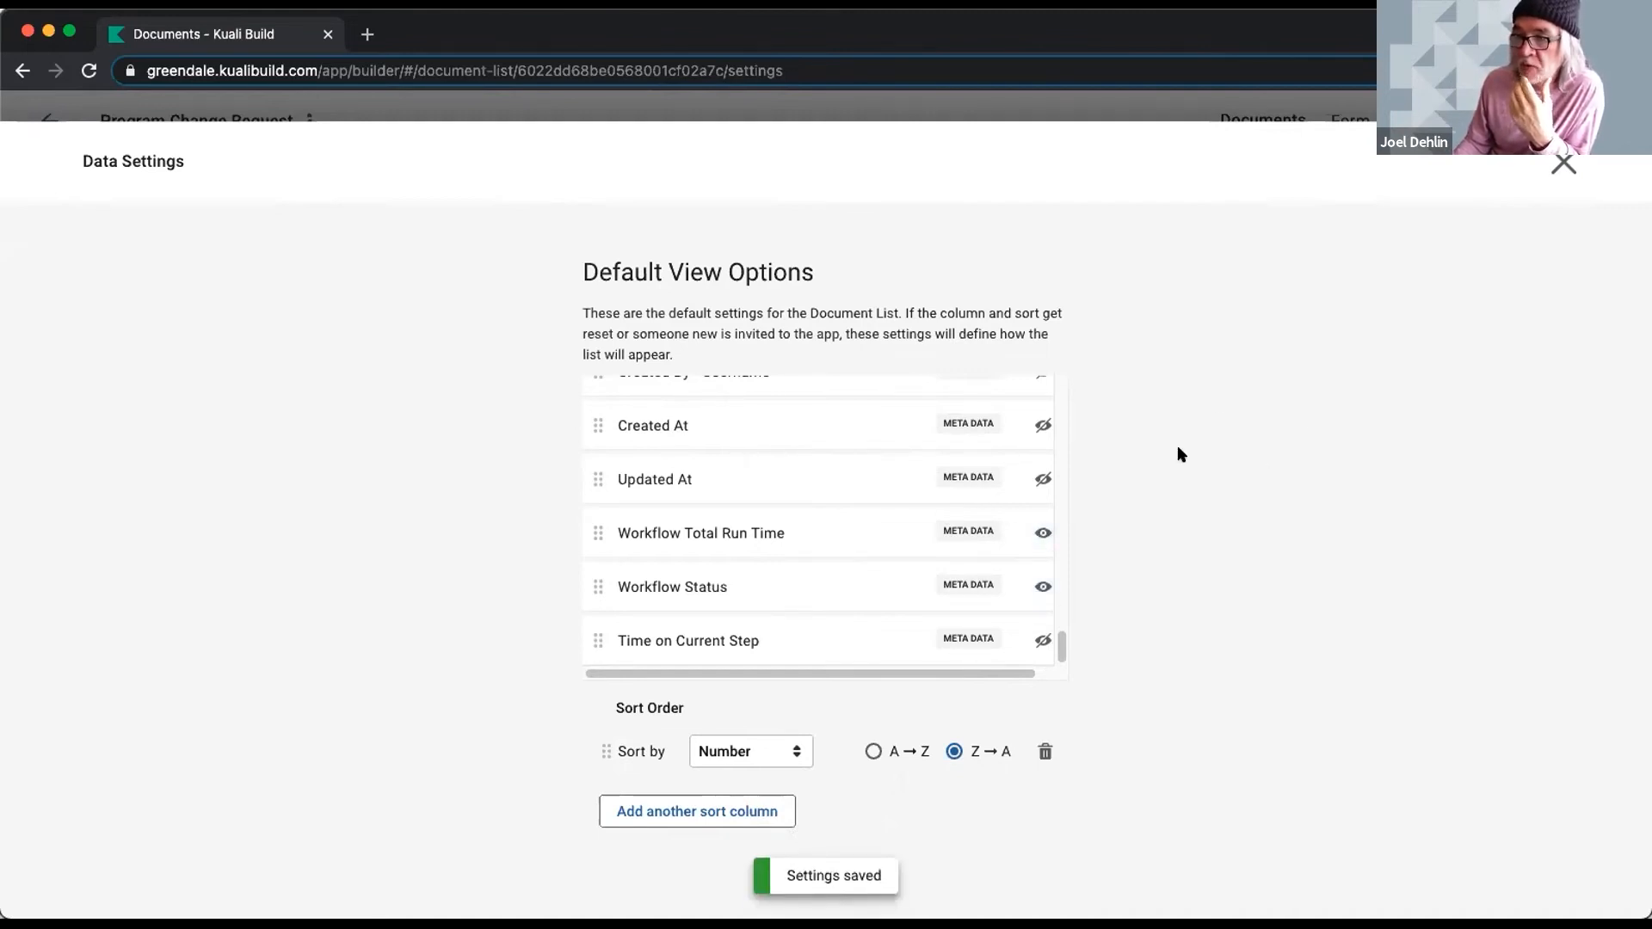
click(1042, 640)
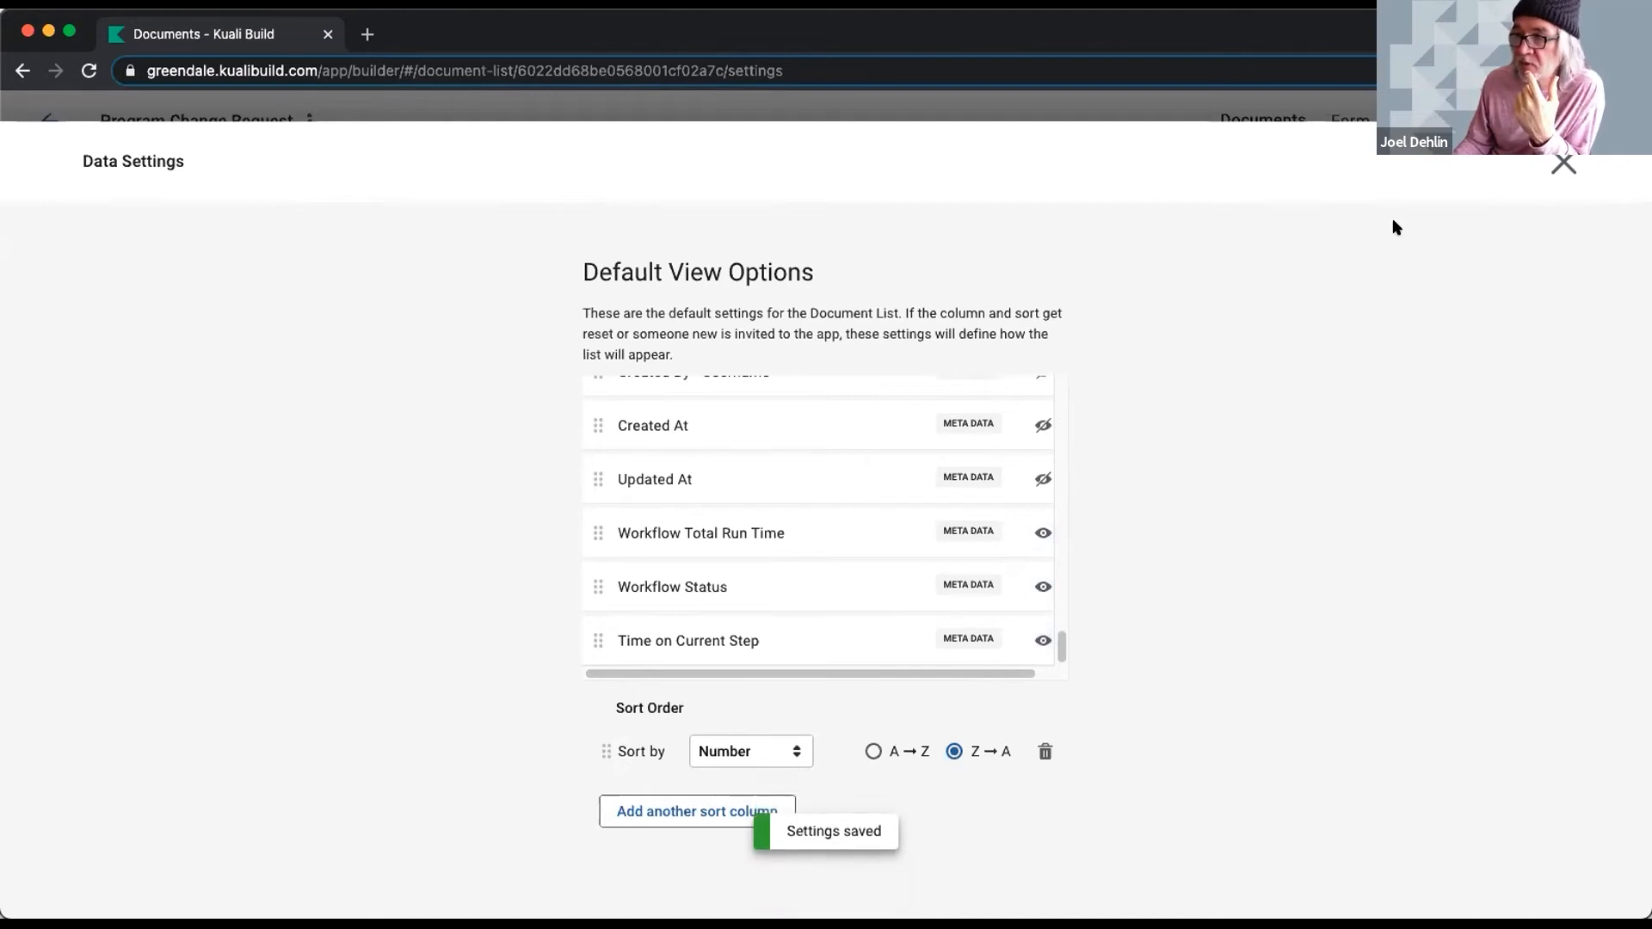
click(1563, 164)
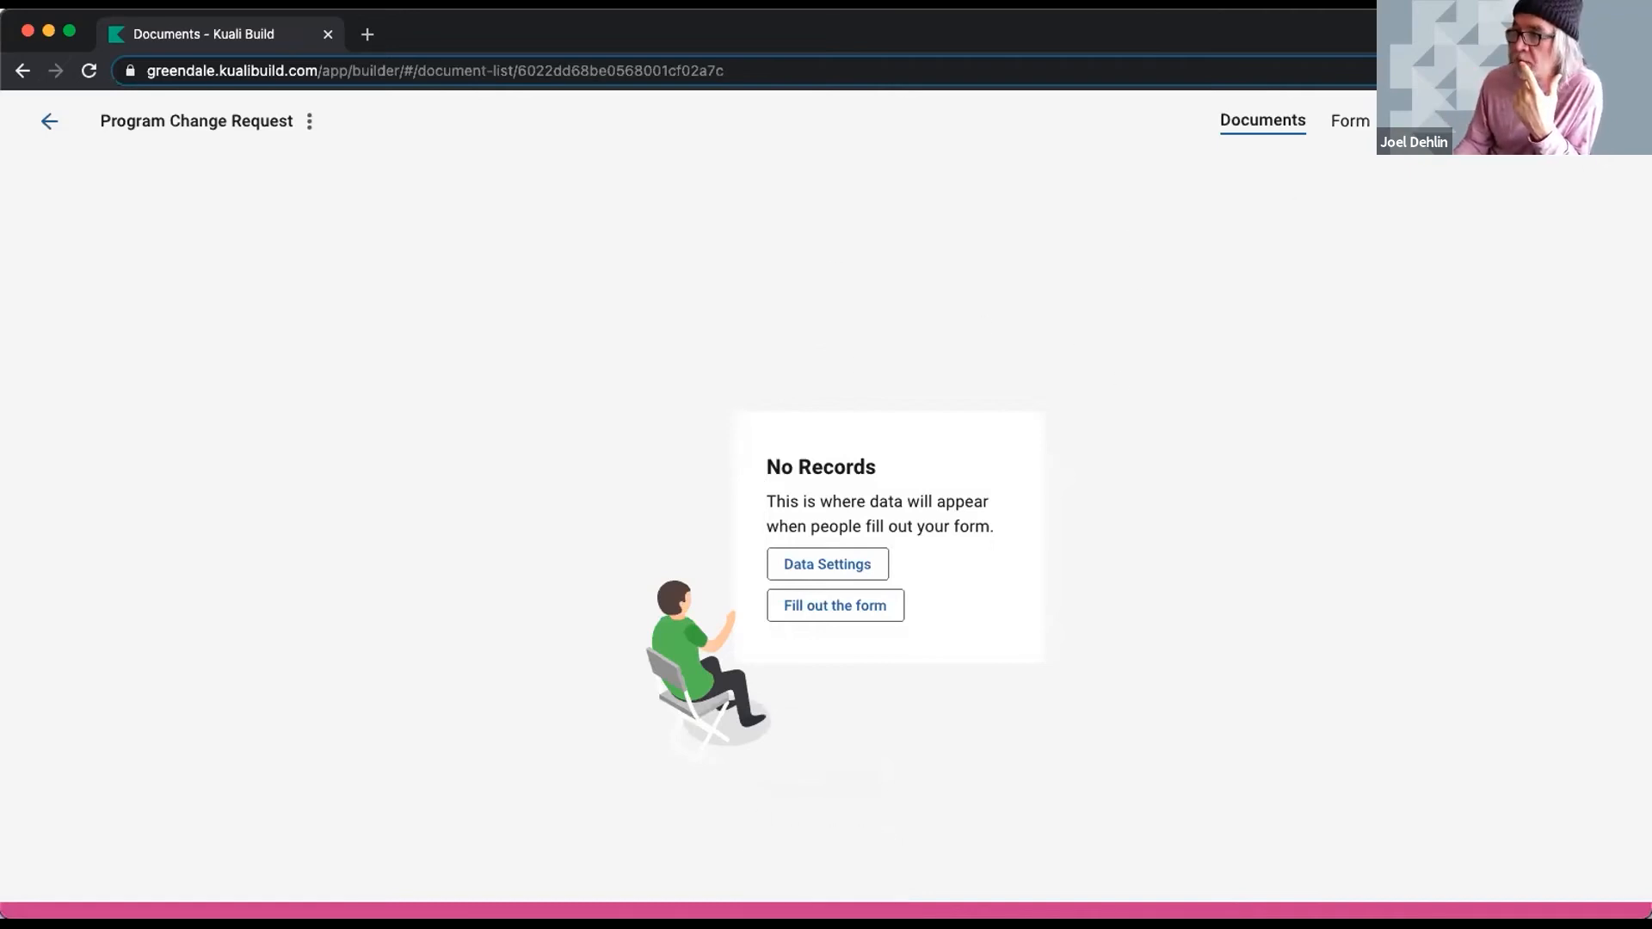
- Return to the apps home page and open the No Cost Extension app
click(43, 119)
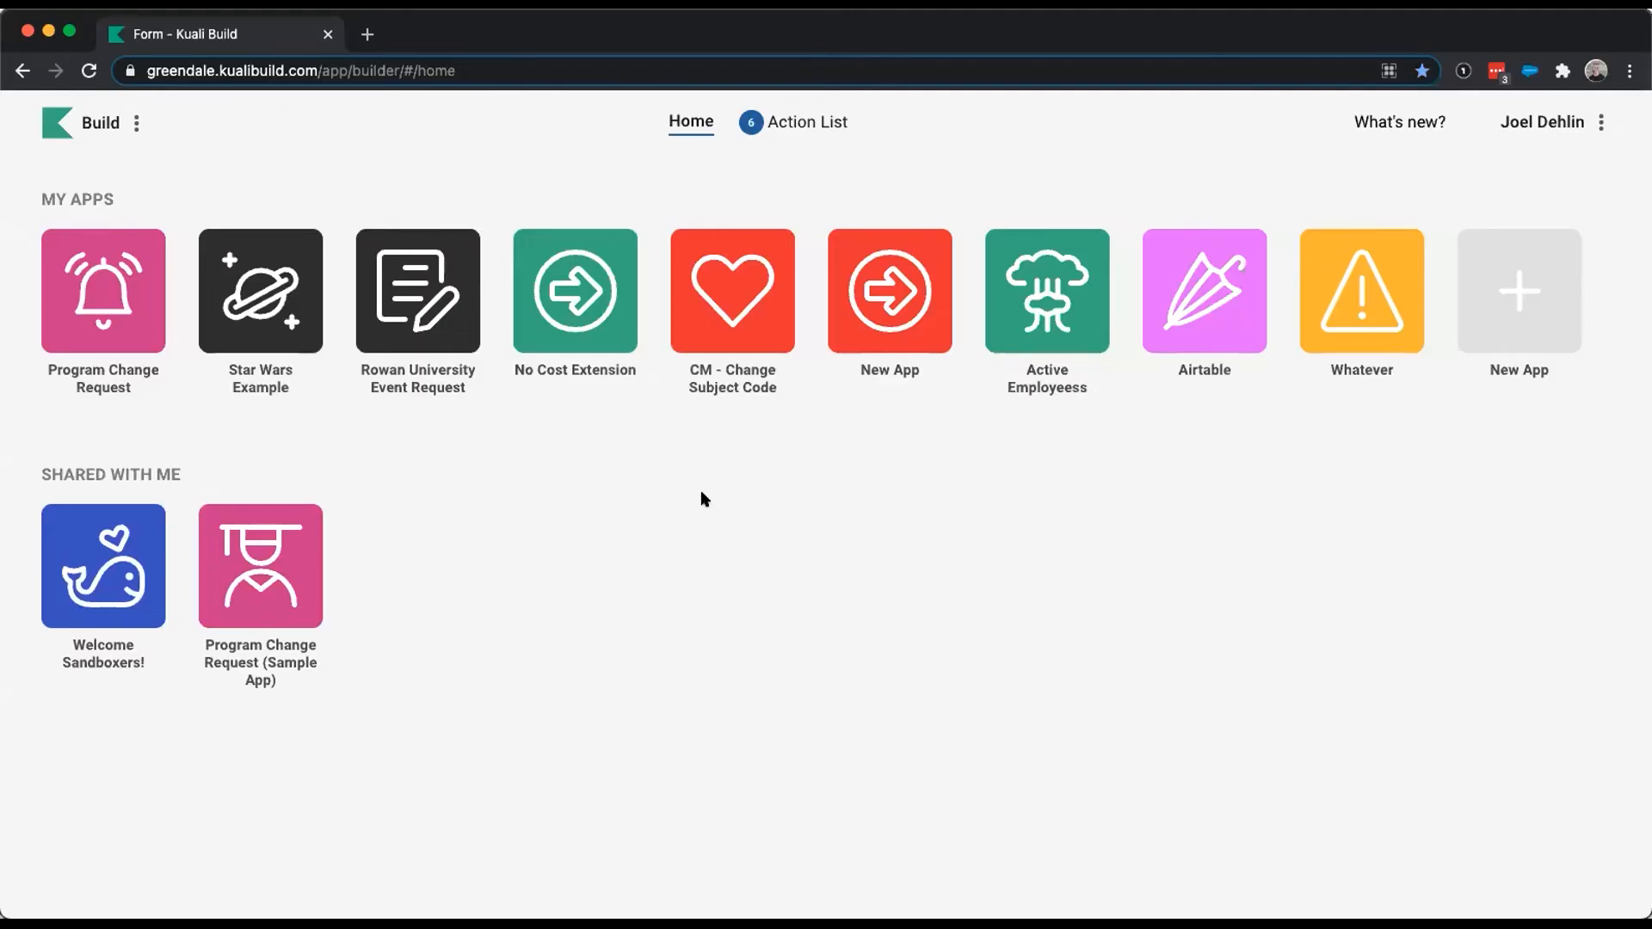
click(573, 291)
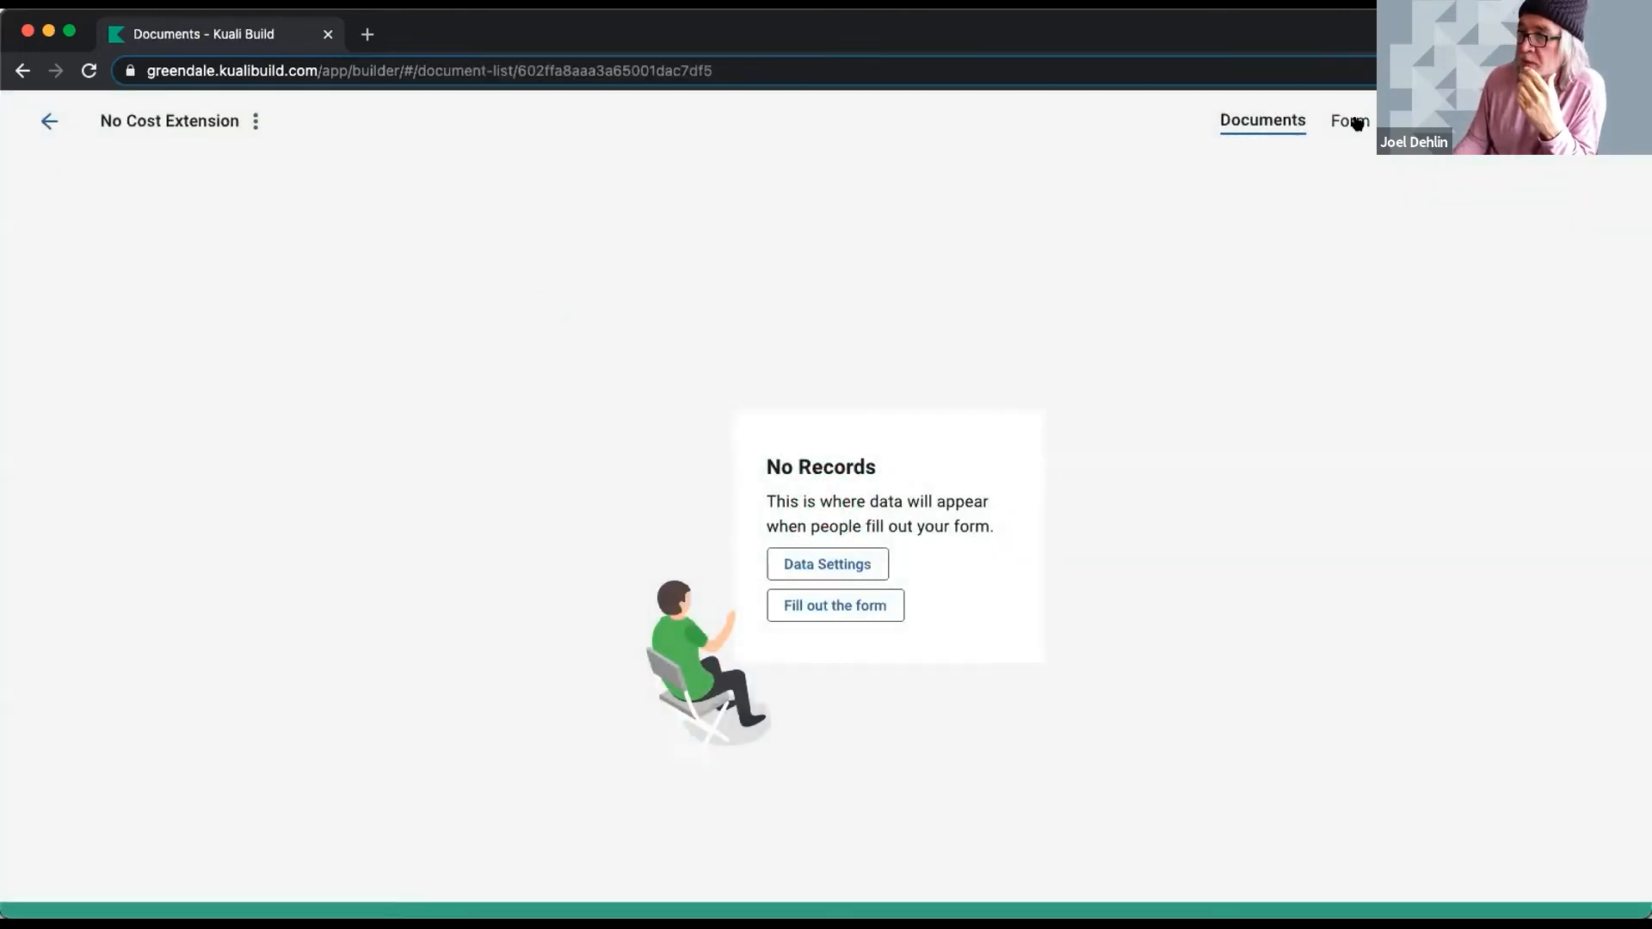
- View the No Cost Extension form, dismissing the Requestor Name suggestions and scrolling through its fields
click(1352, 121)
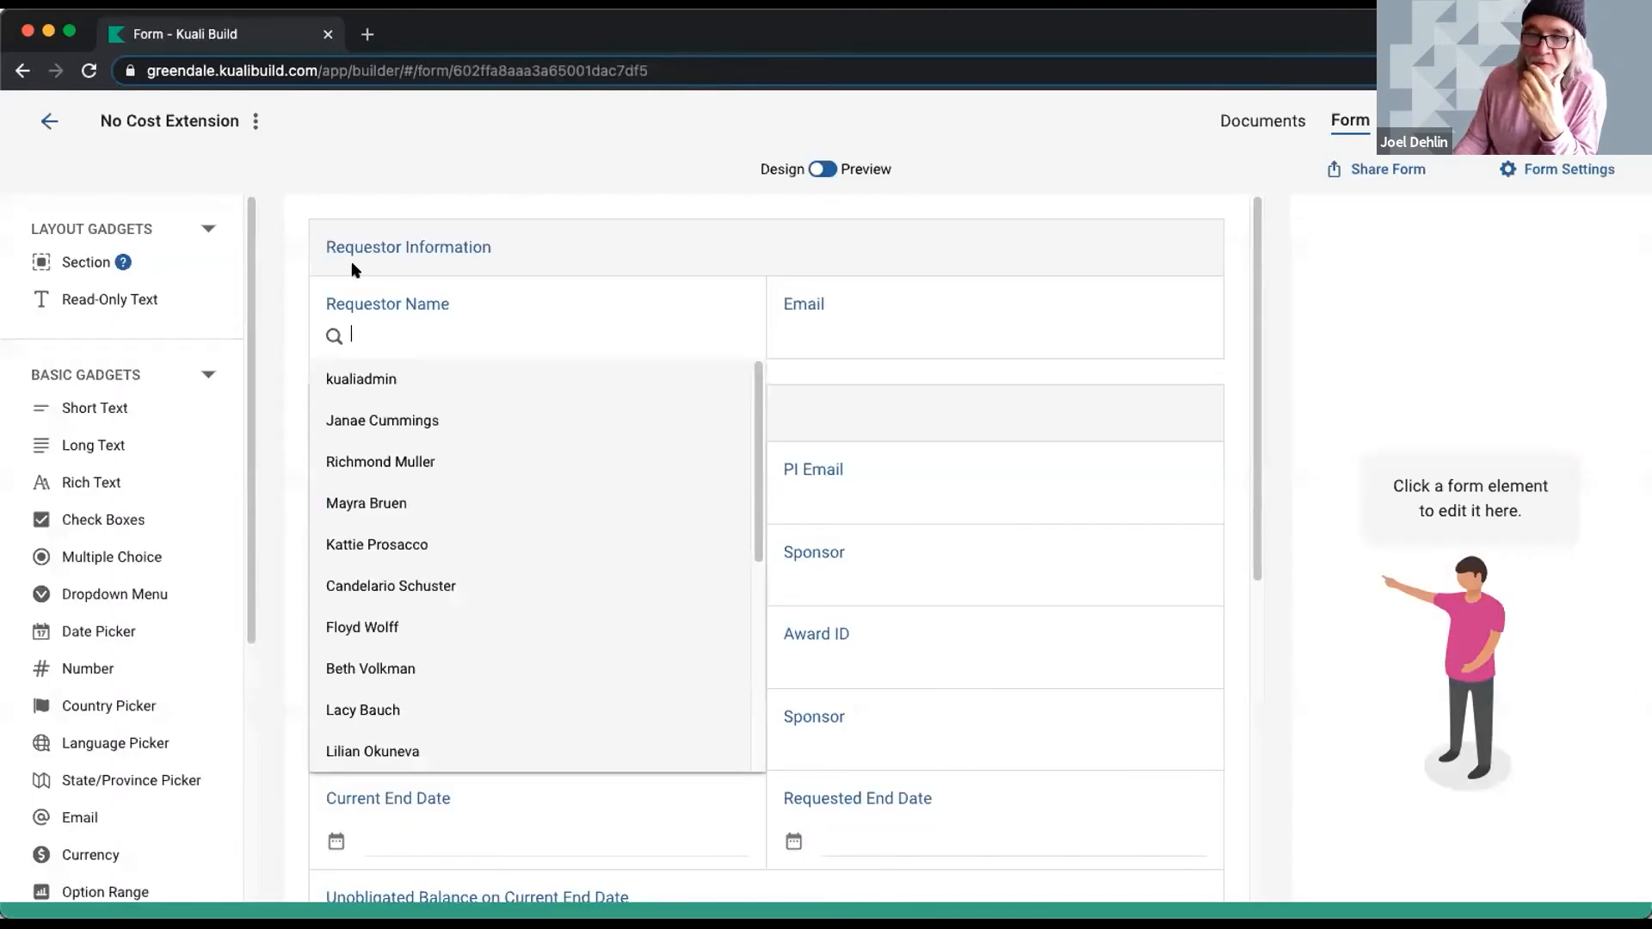
click(358, 150)
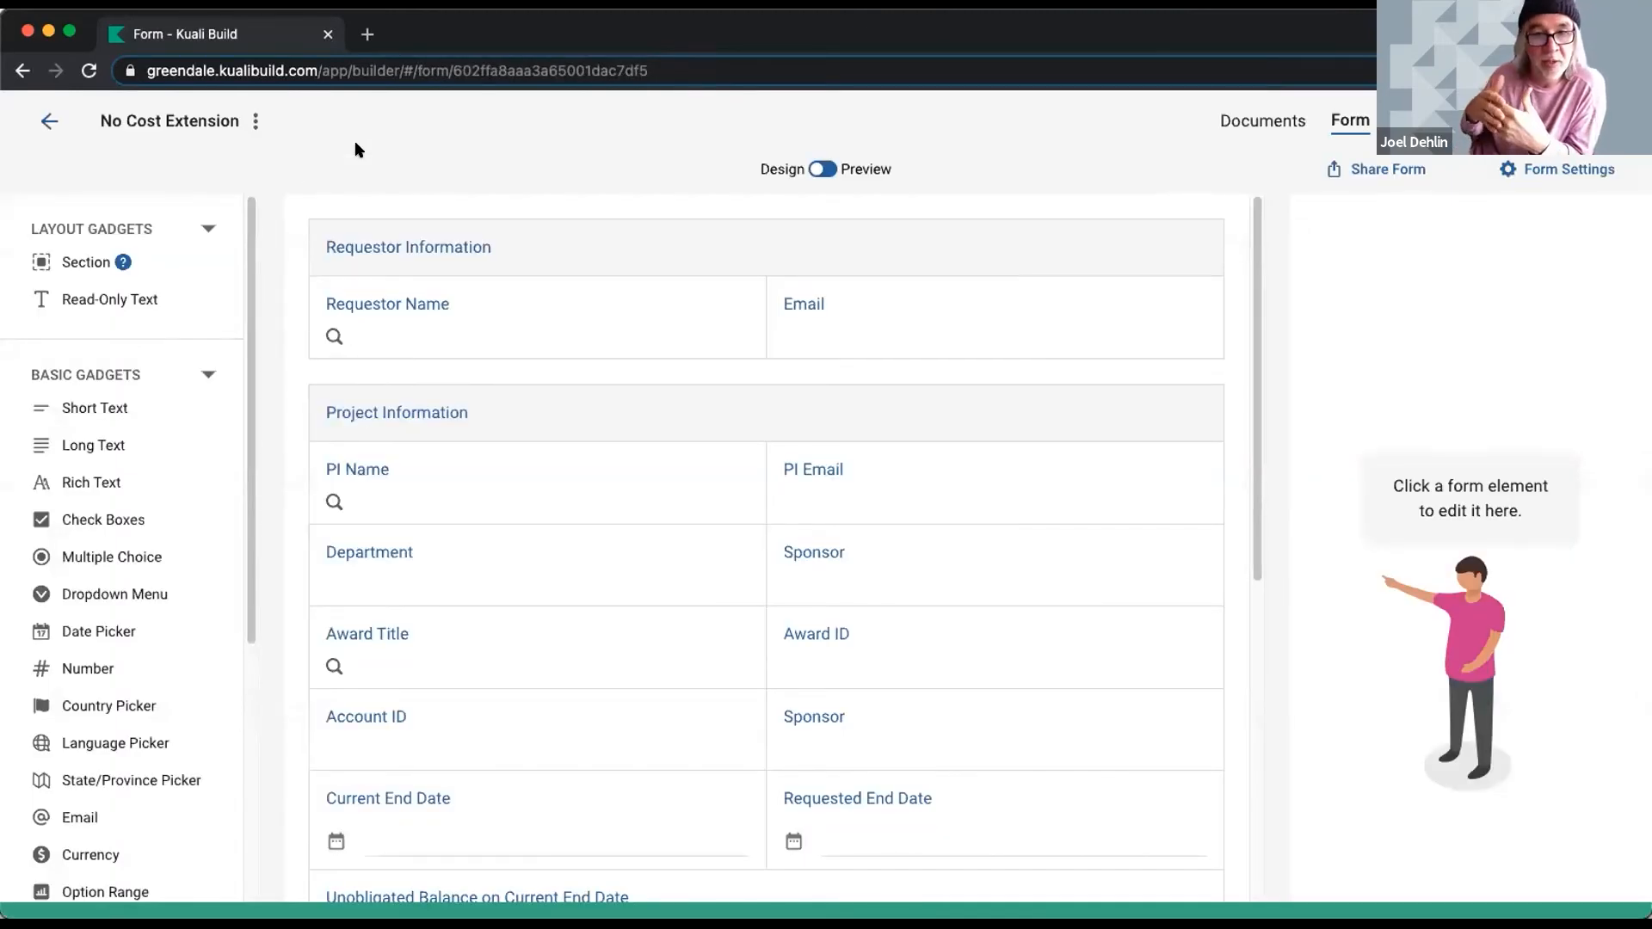
scroll(368, 612, down, 3)
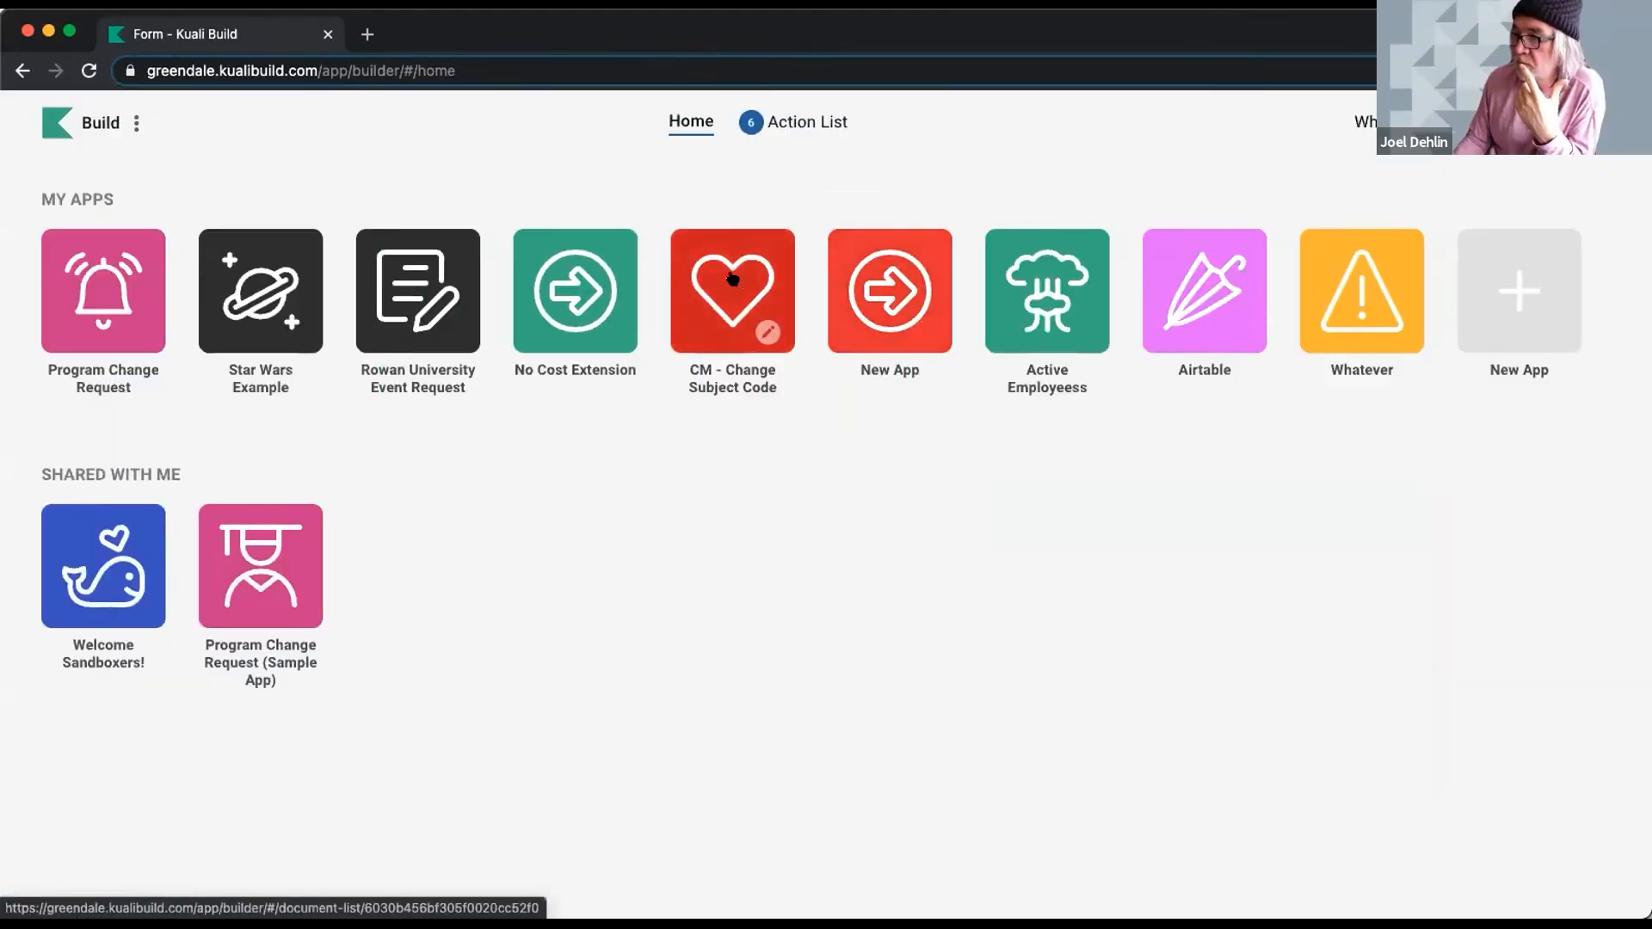
- Preview the CM - Change Subject Code form and choose the Create change type
click(736, 288)
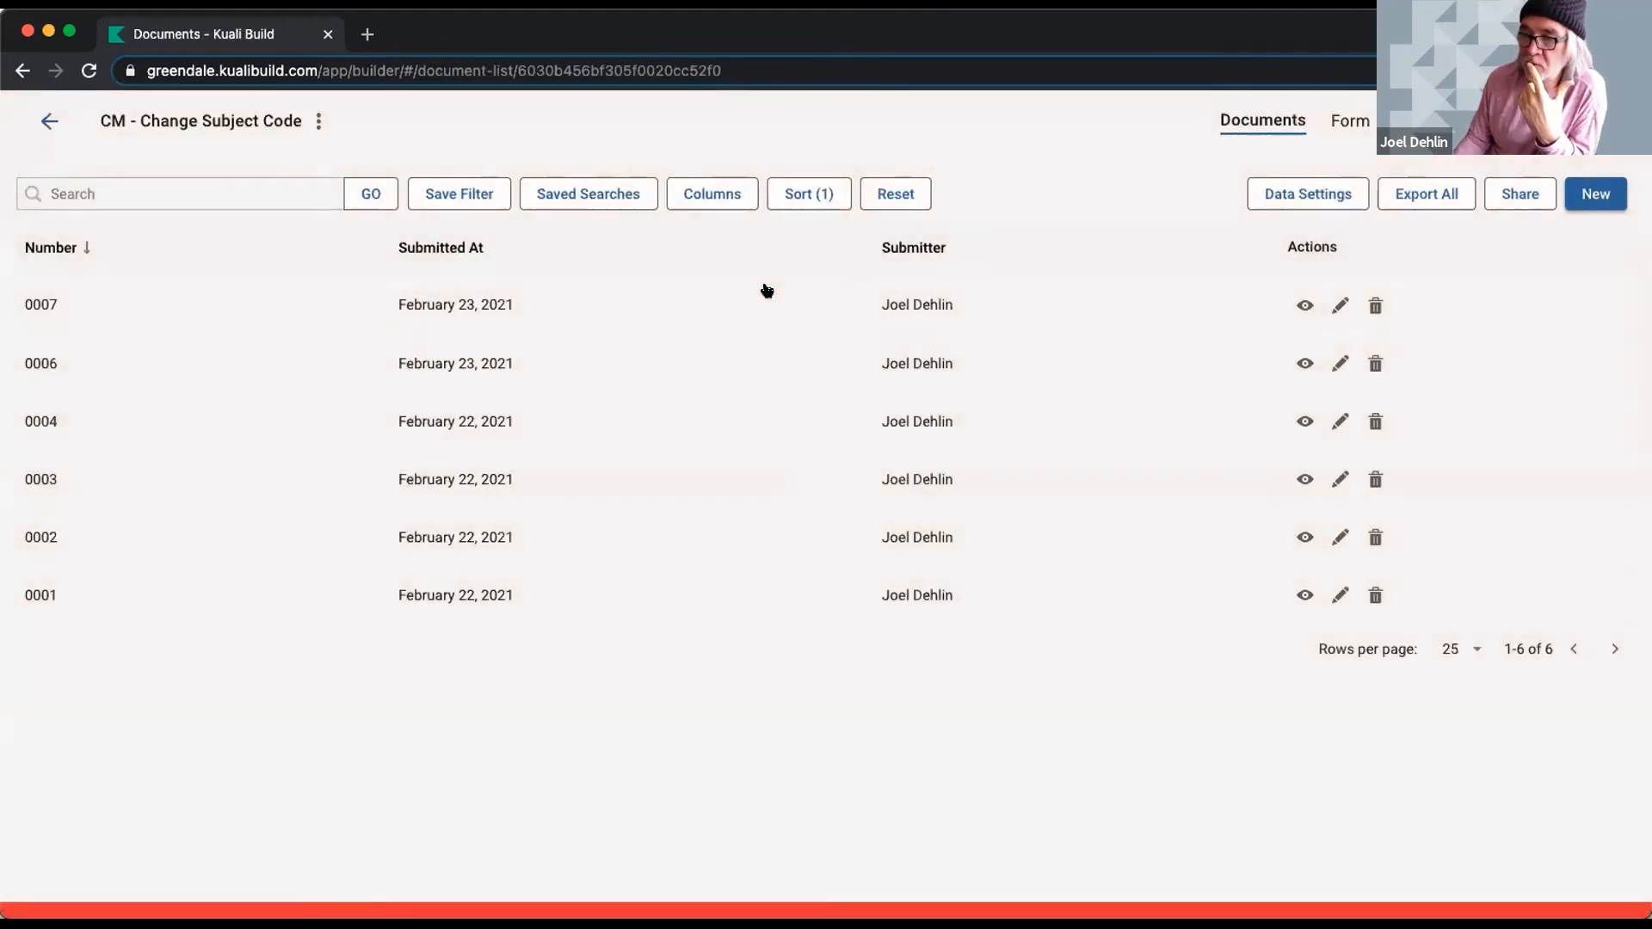
click(1344, 114)
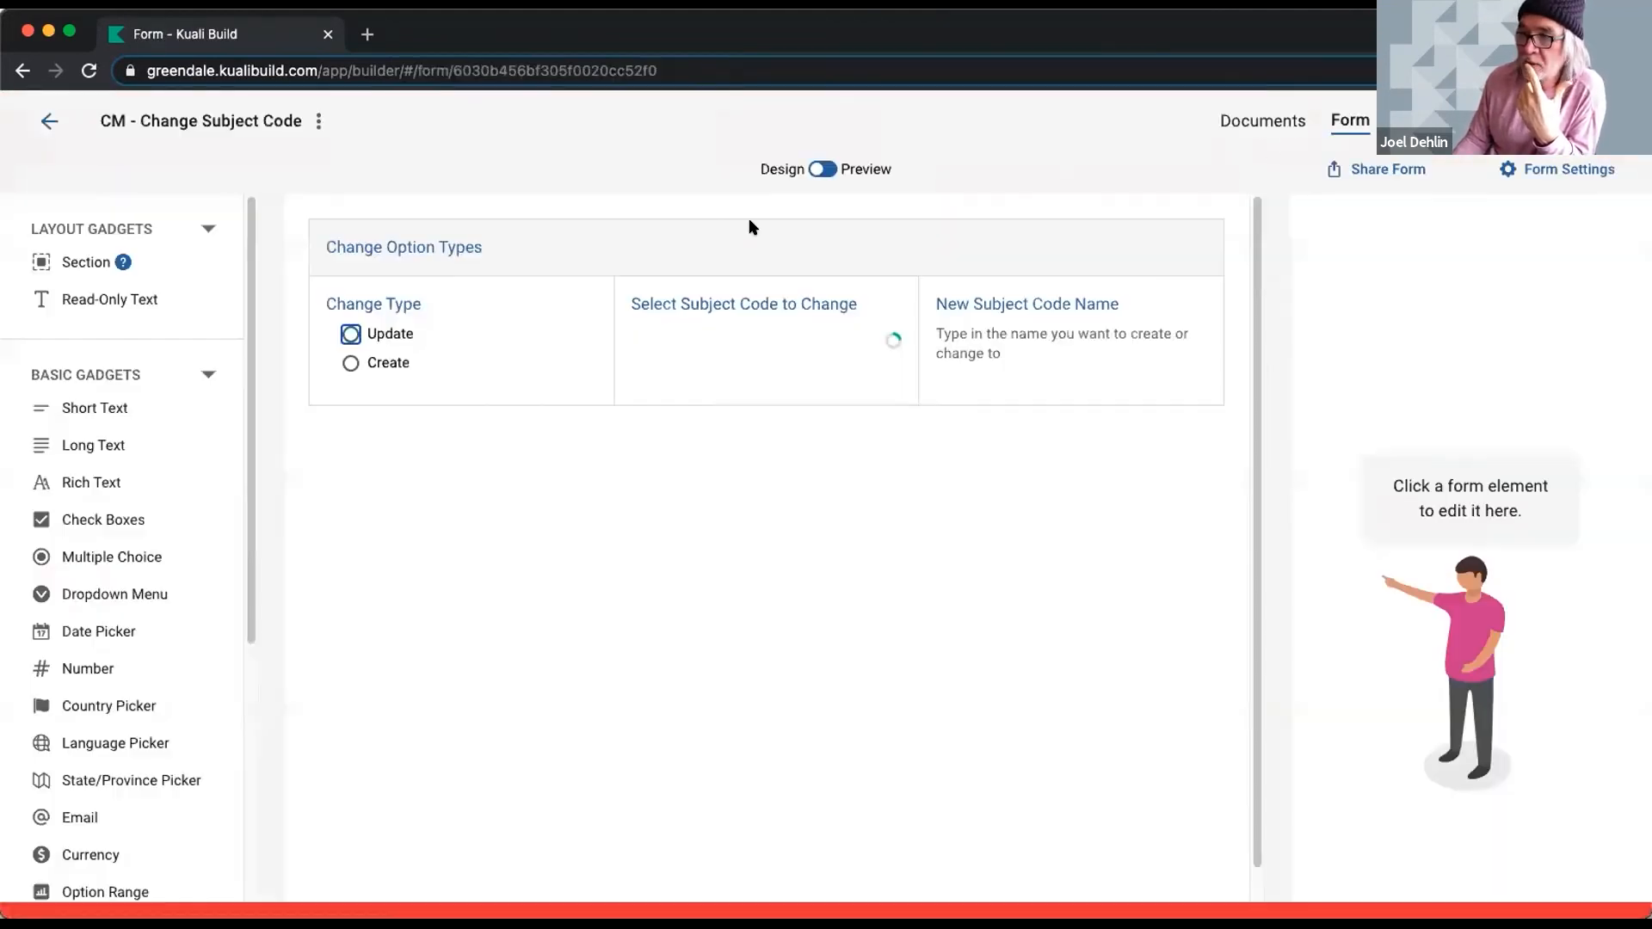
click(822, 169)
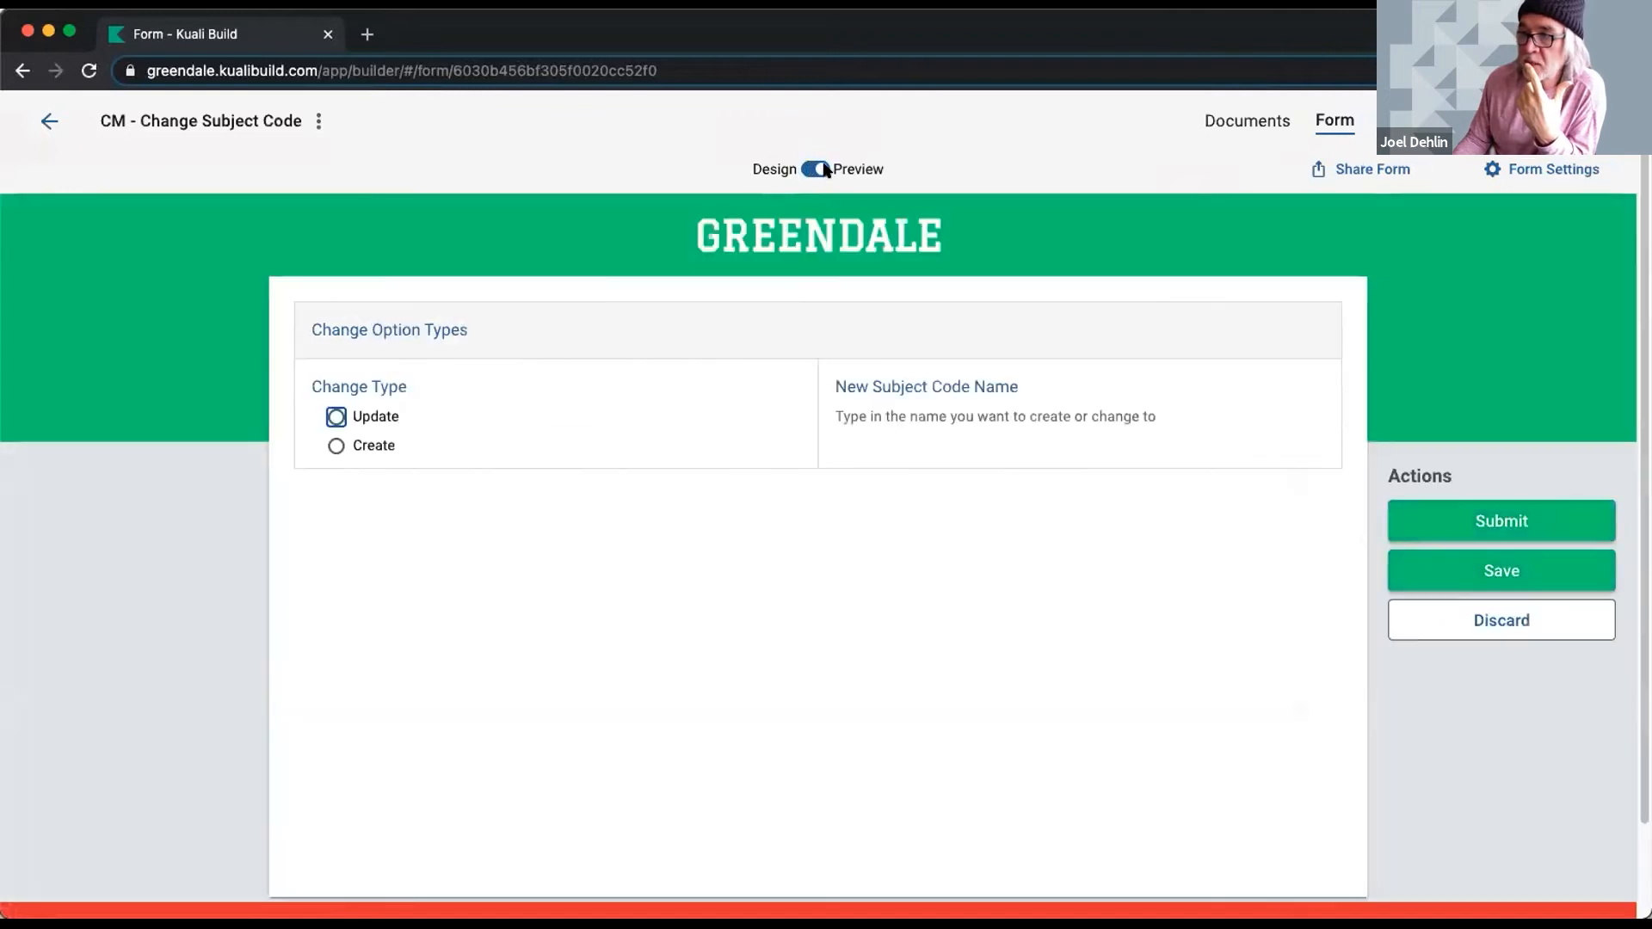
click(336, 445)
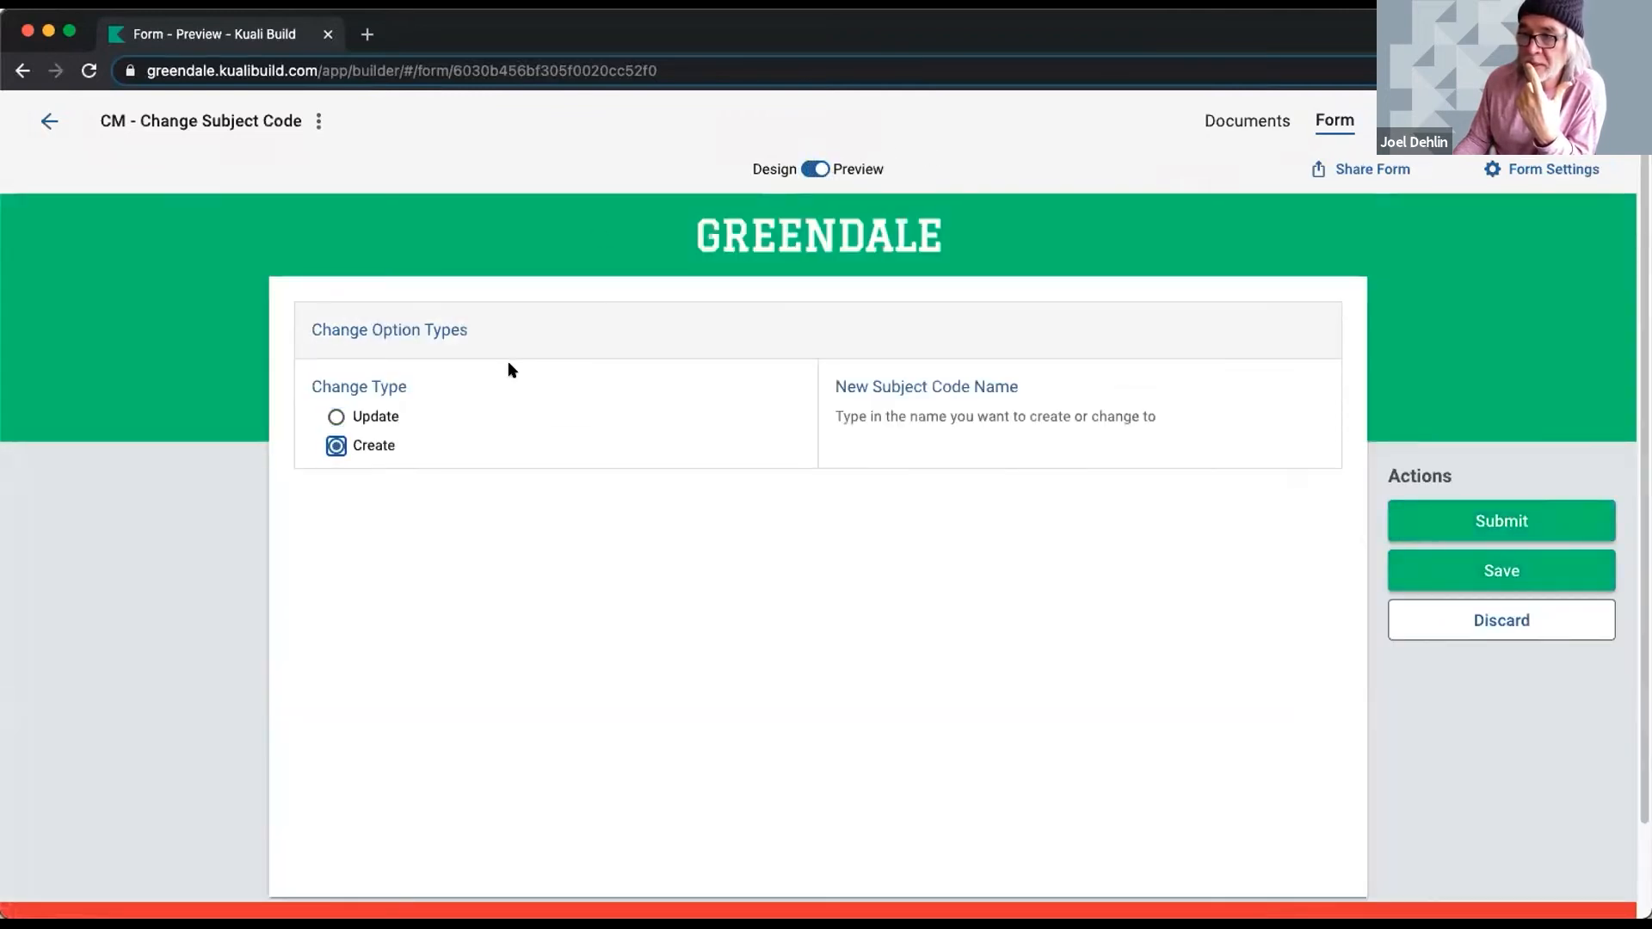
click(901, 431)
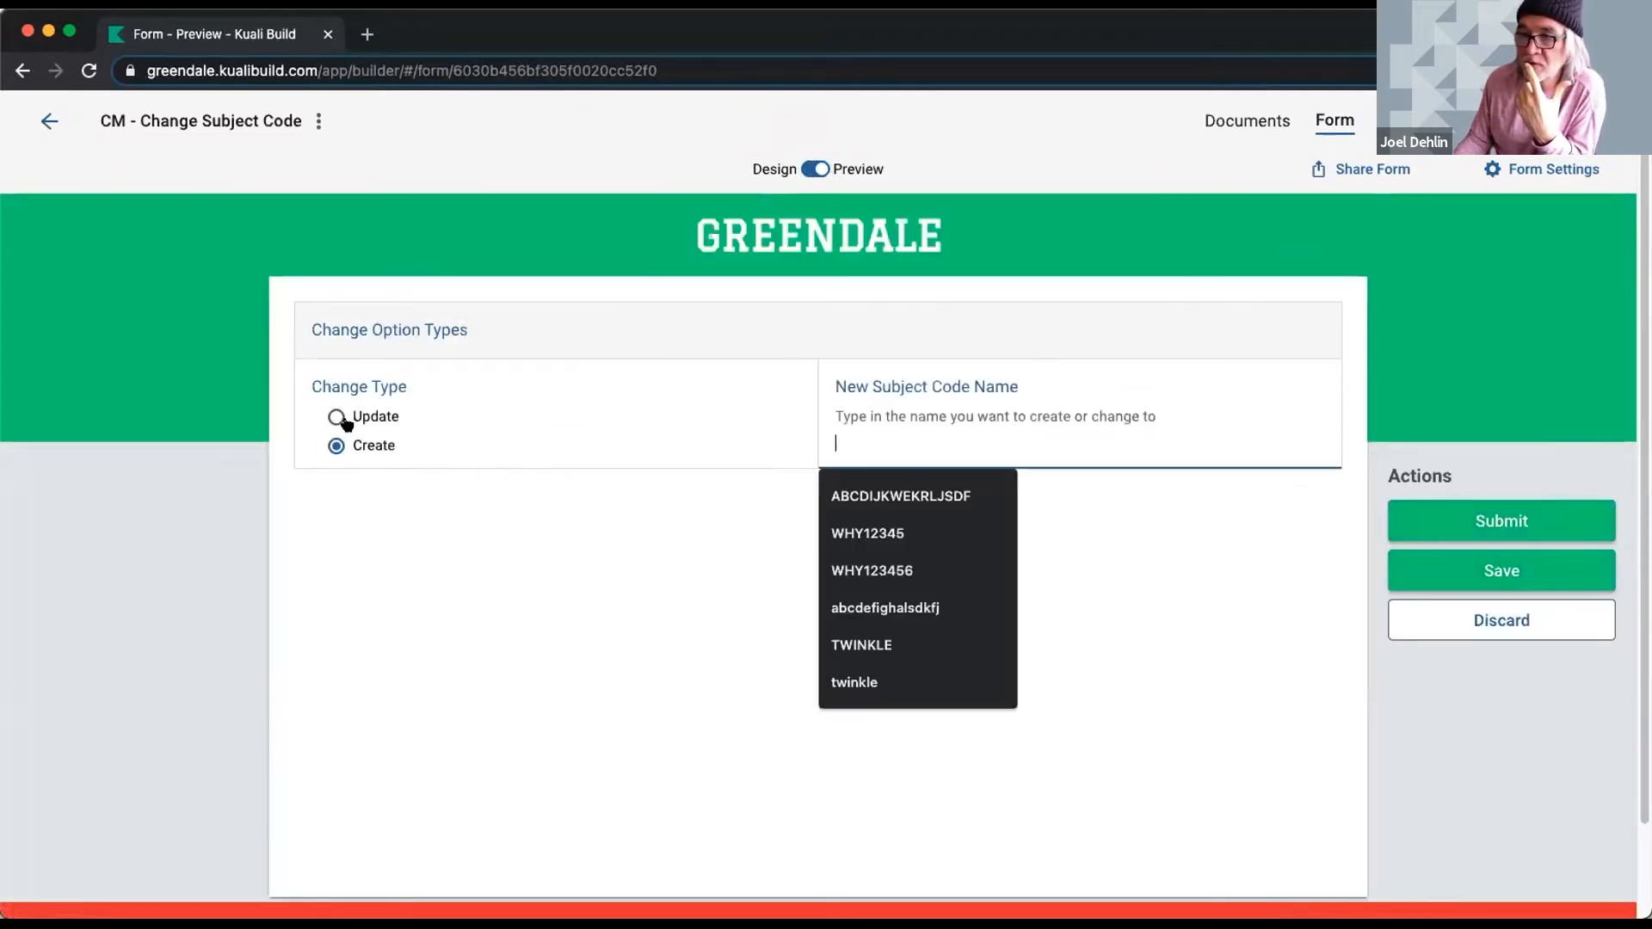
- Switch Change Type to Update to reveal the subject code list, then view the workflow
click(336, 417)
click(781, 422)
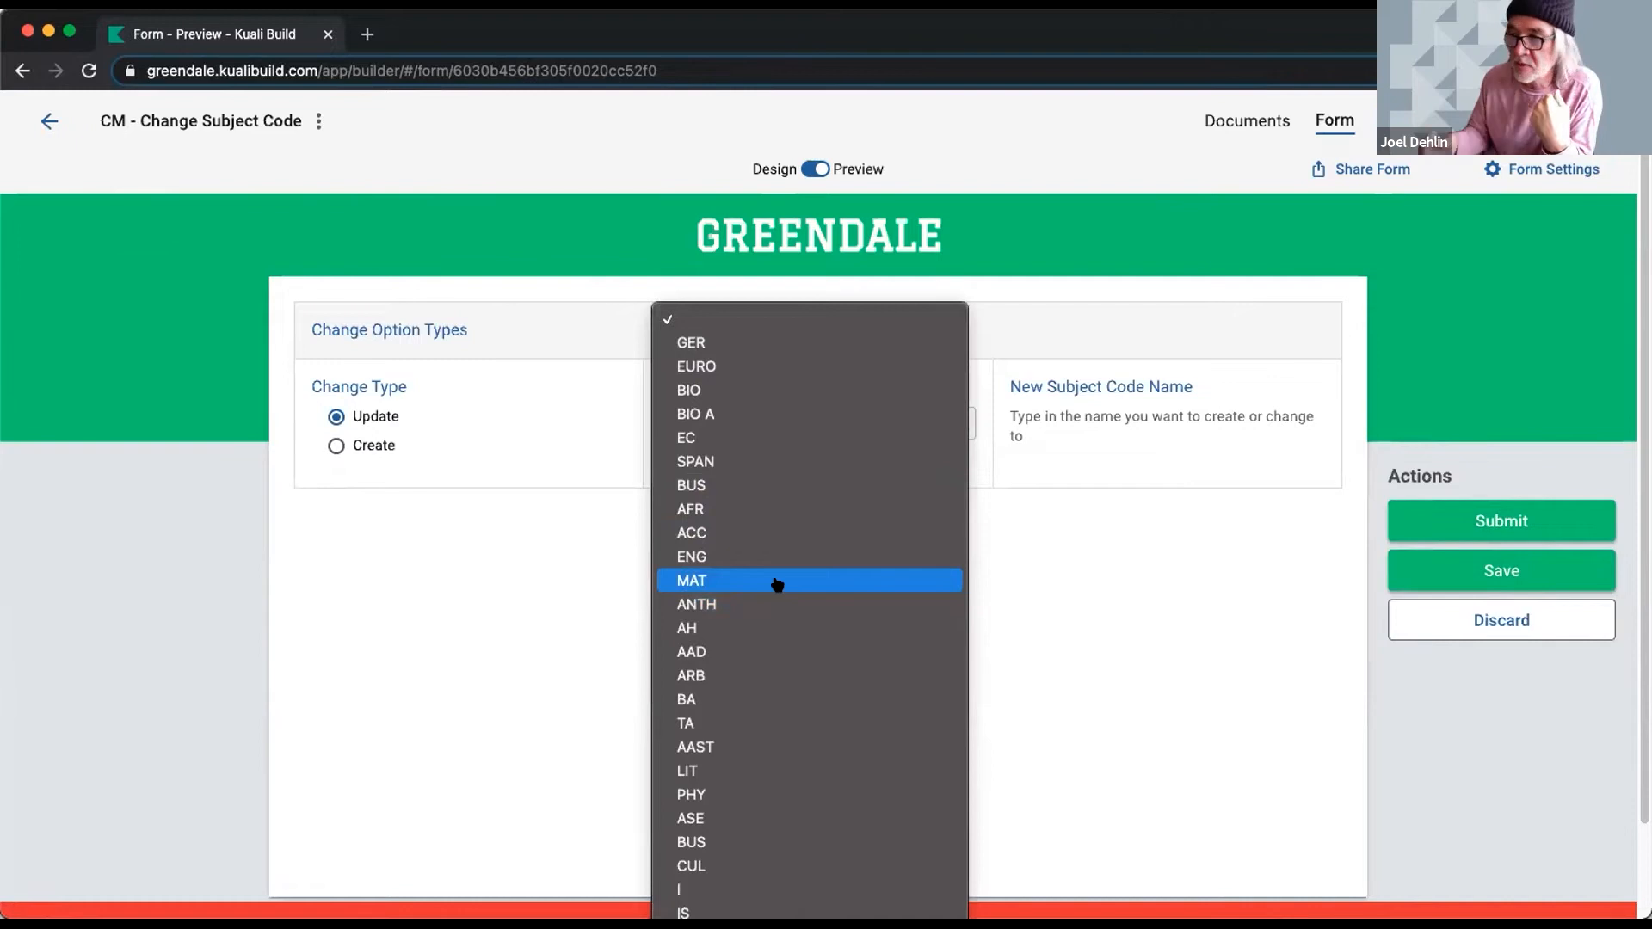
click(1007, 573)
click(1412, 121)
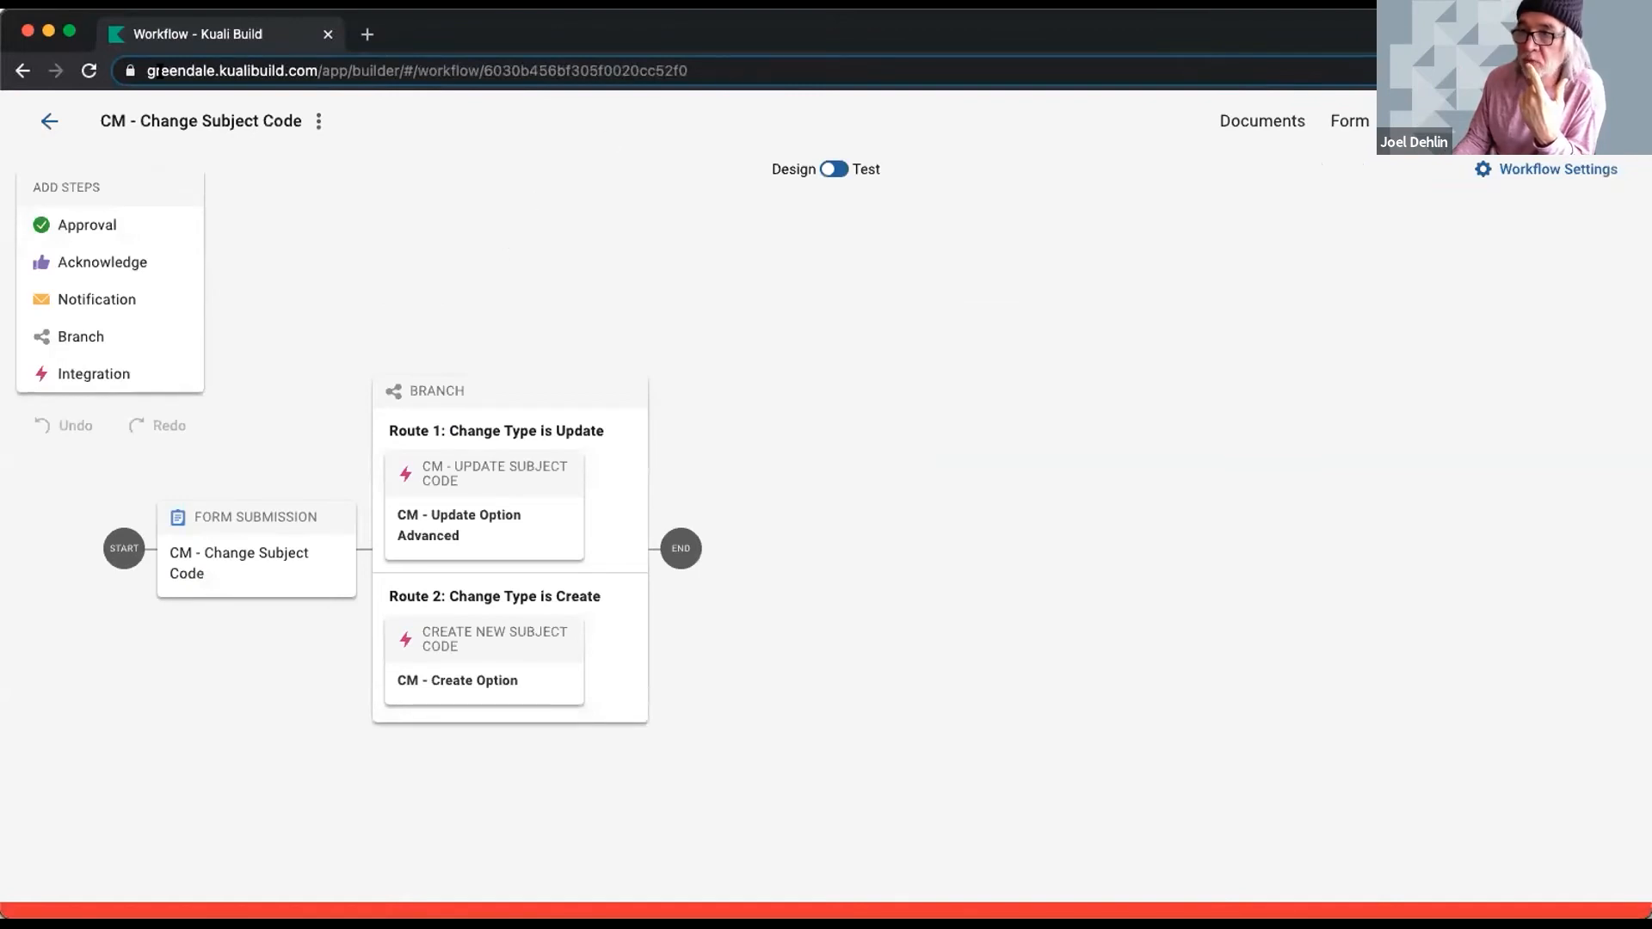
- Go back Home and open the CM - Change Subject Code app's Documents page
click(42, 120)
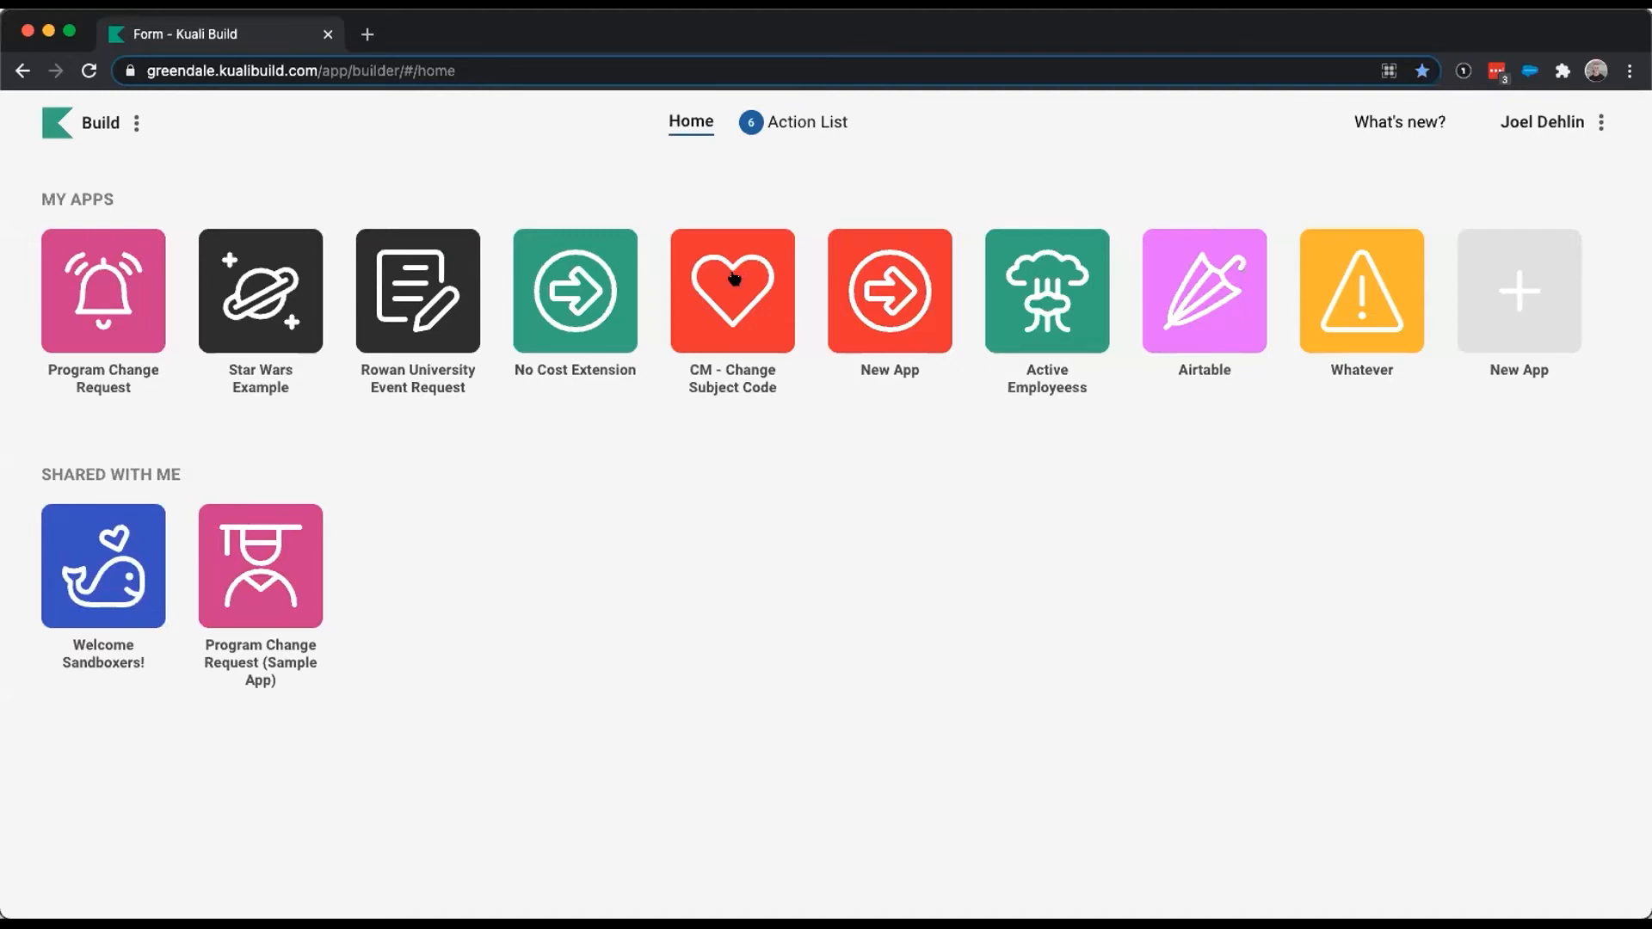
click(733, 274)
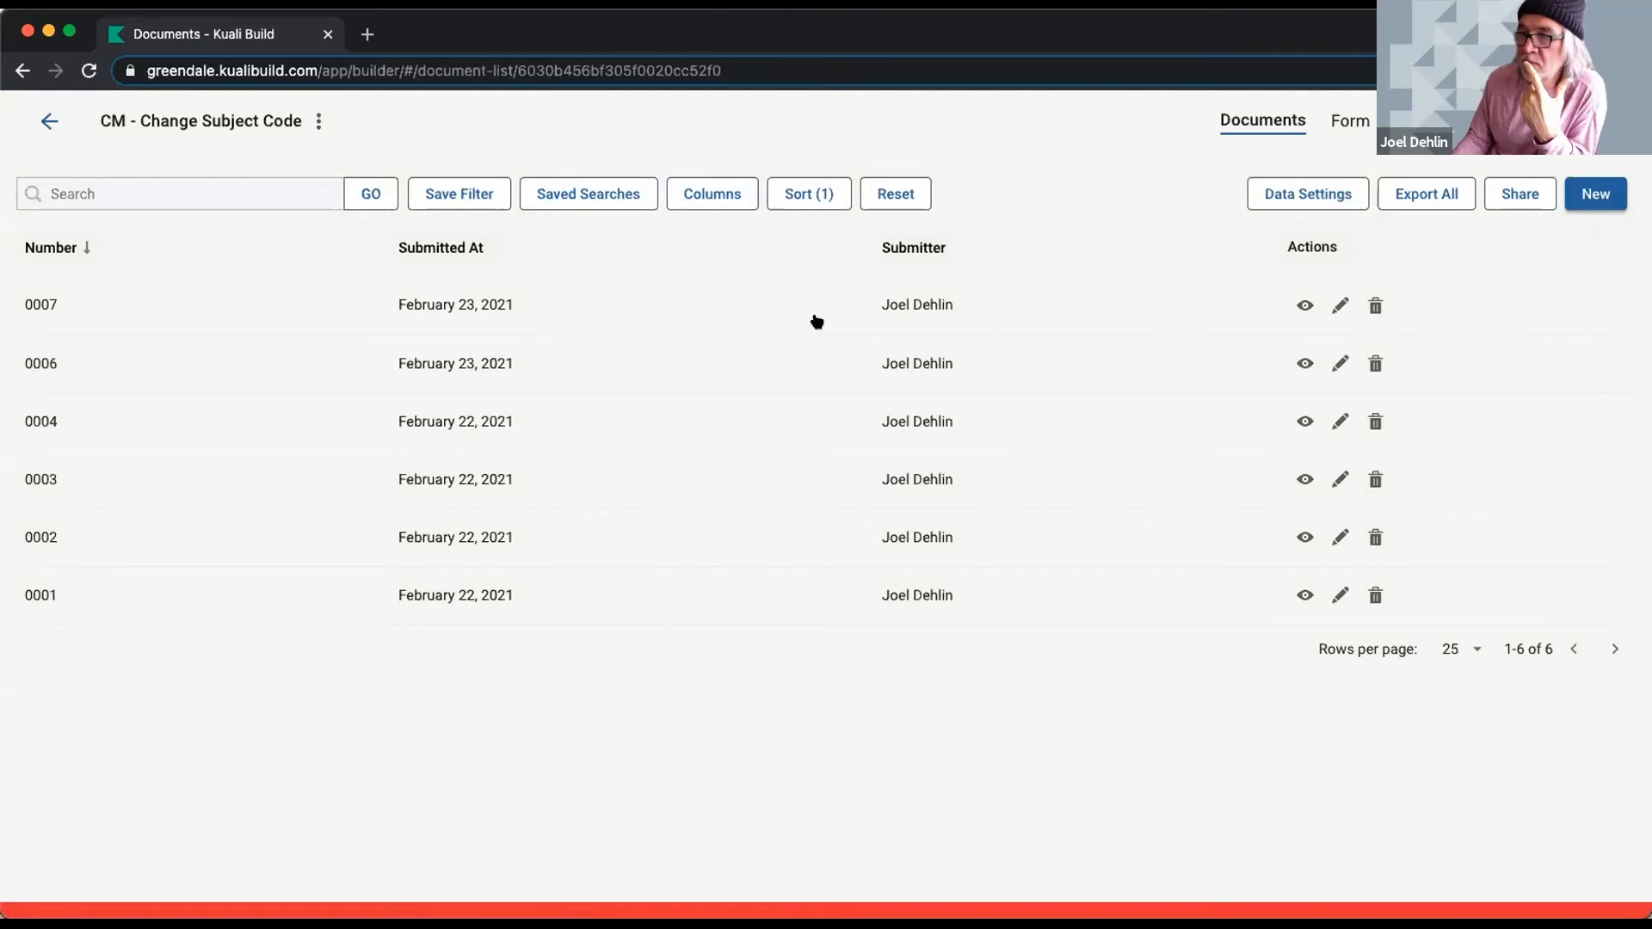
- Show the Workflow Total Run Time and Workflow Status columns in the document list
click(708, 193)
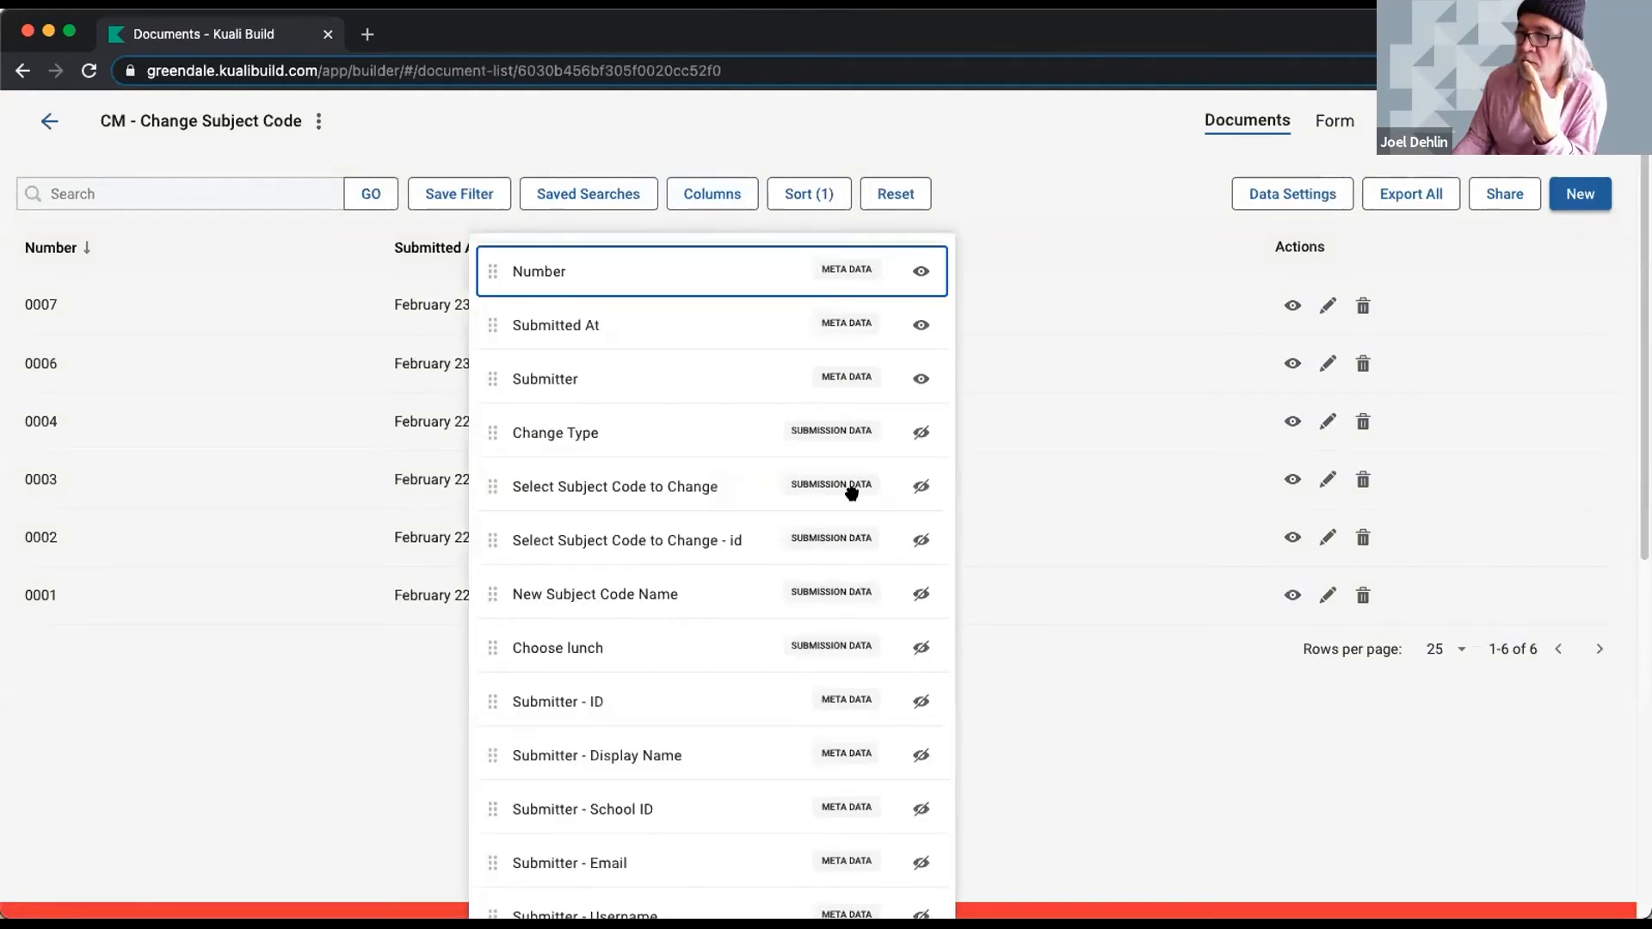
scroll(835, 483, down, 7)
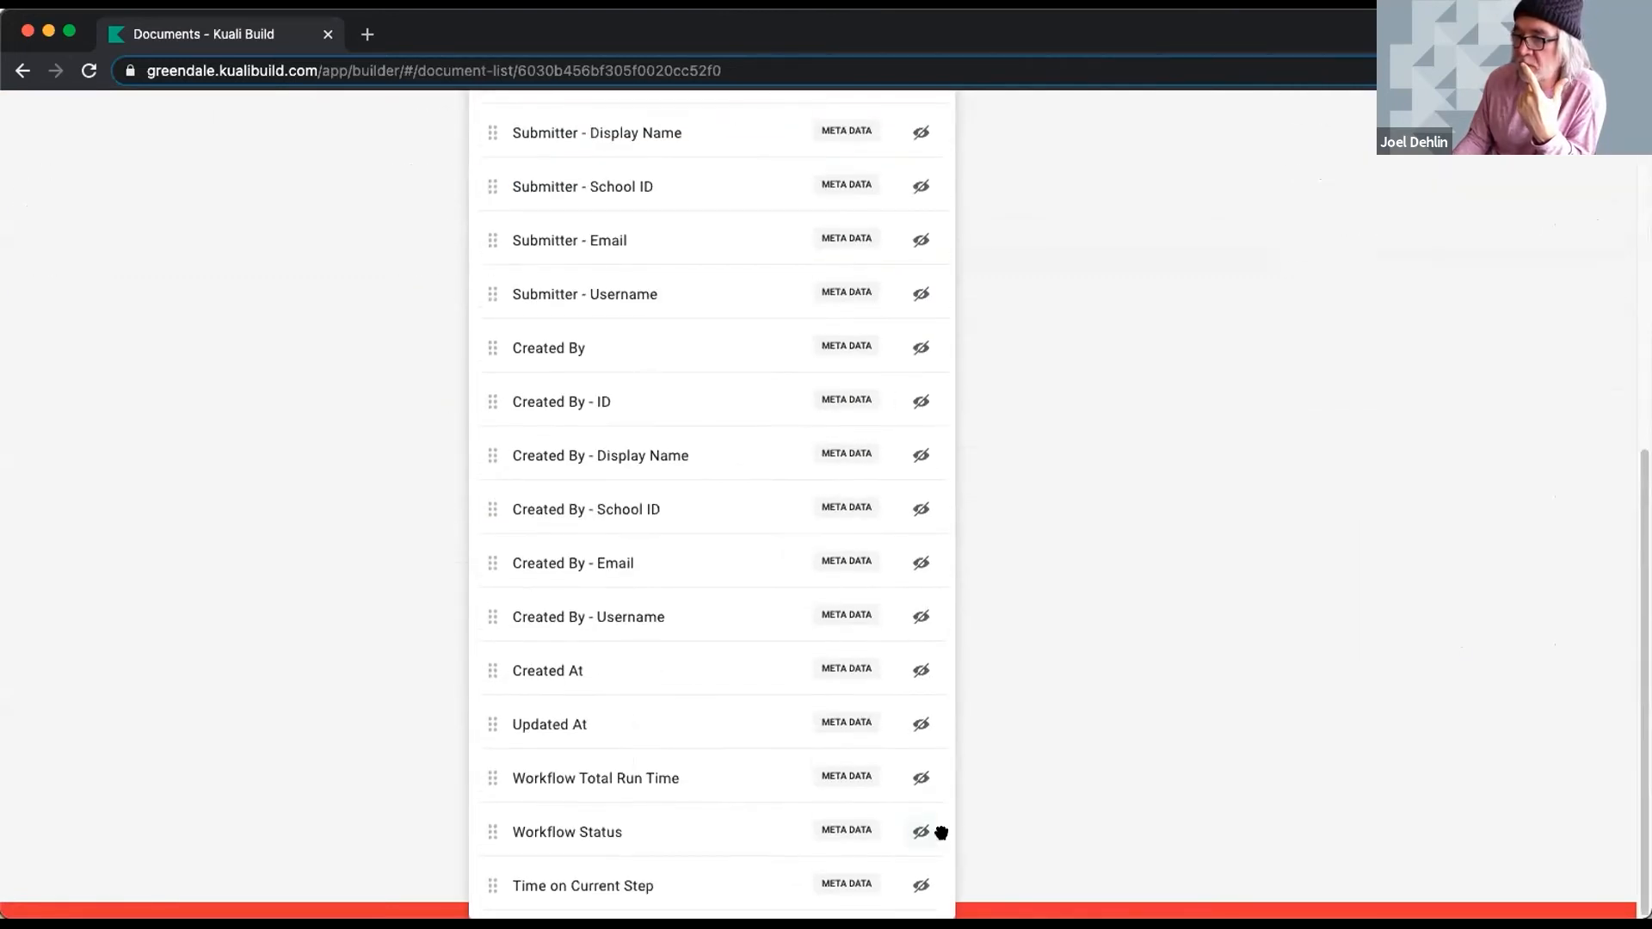
click(914, 778)
click(919, 831)
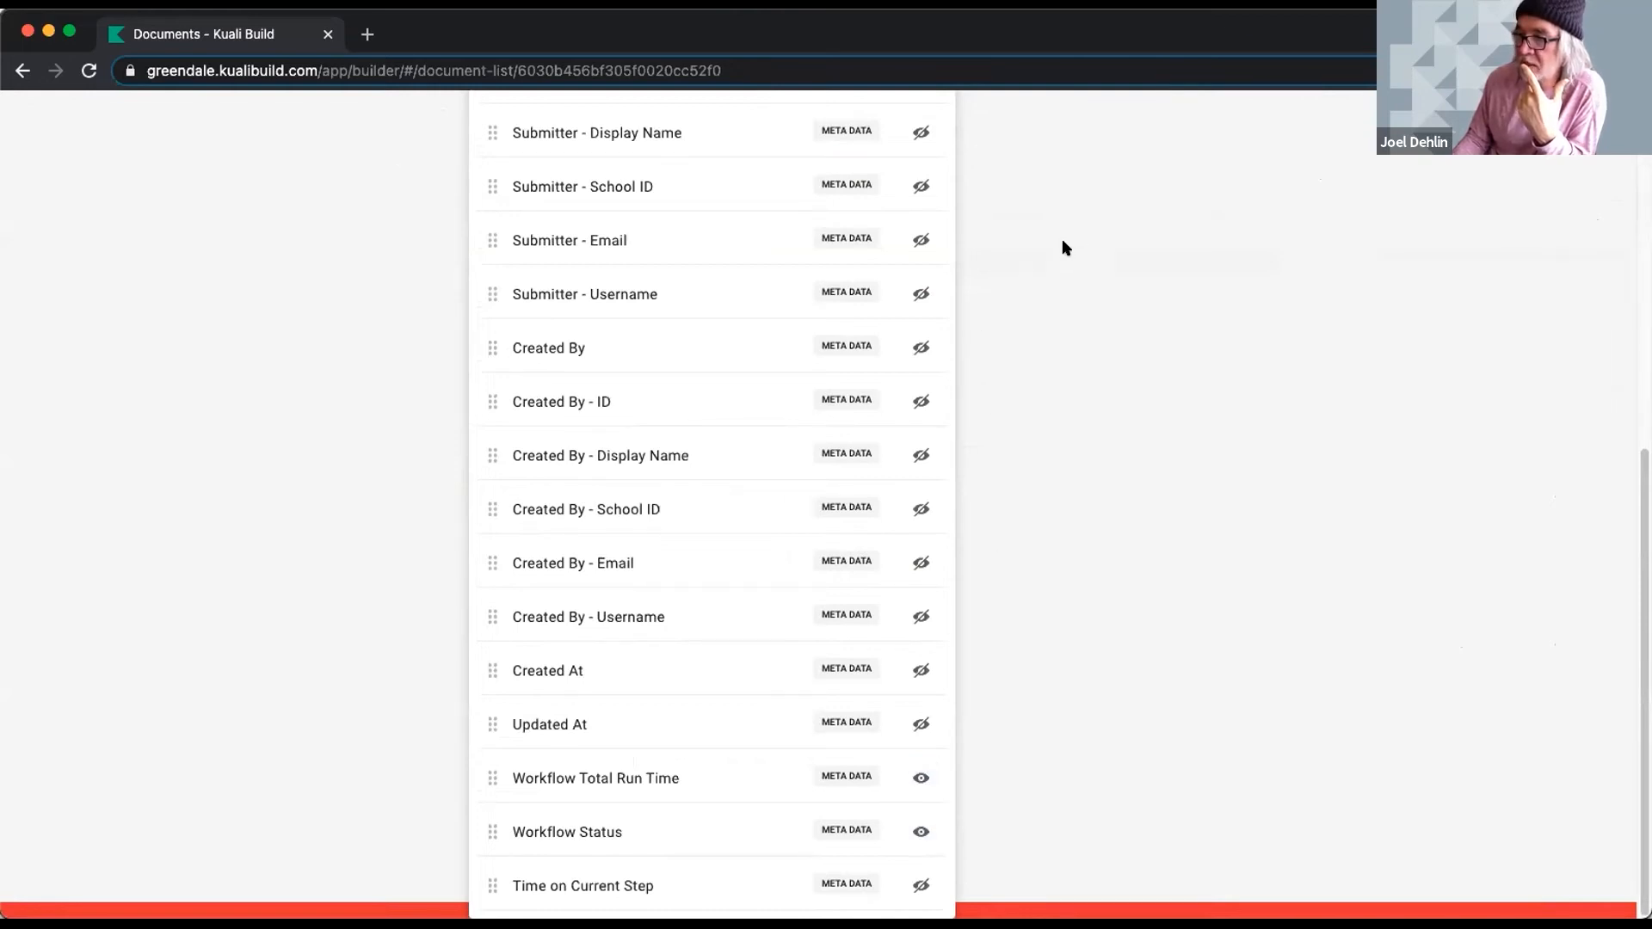
click(1064, 261)
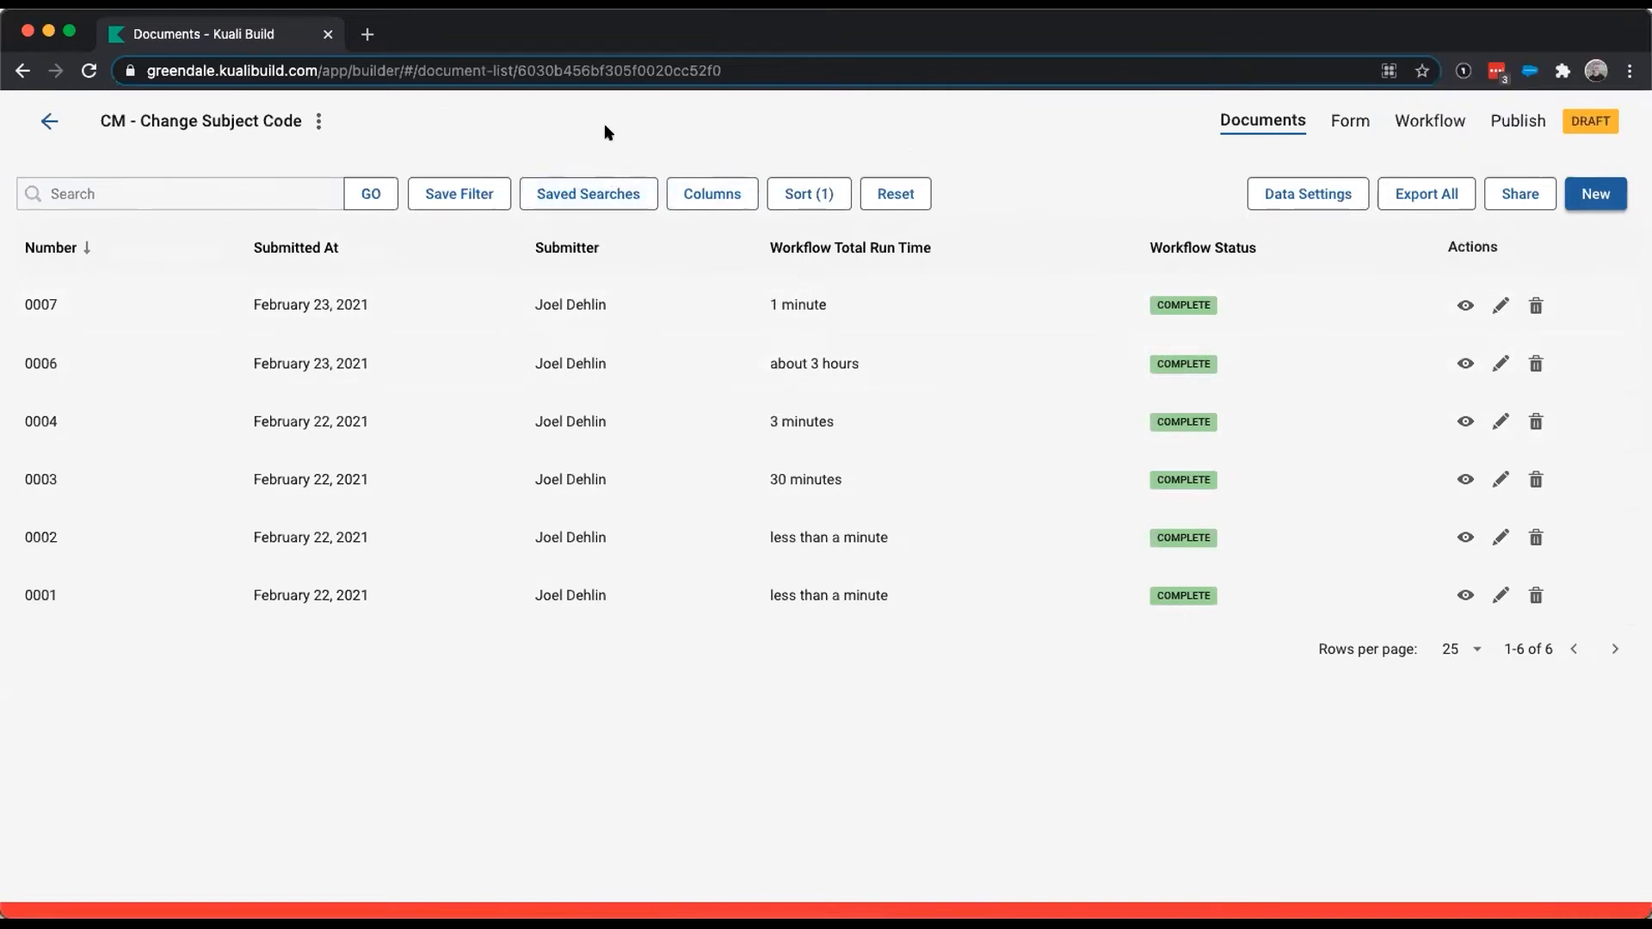
- Save the current search as a named filter and return to the apps home page
click(452, 193)
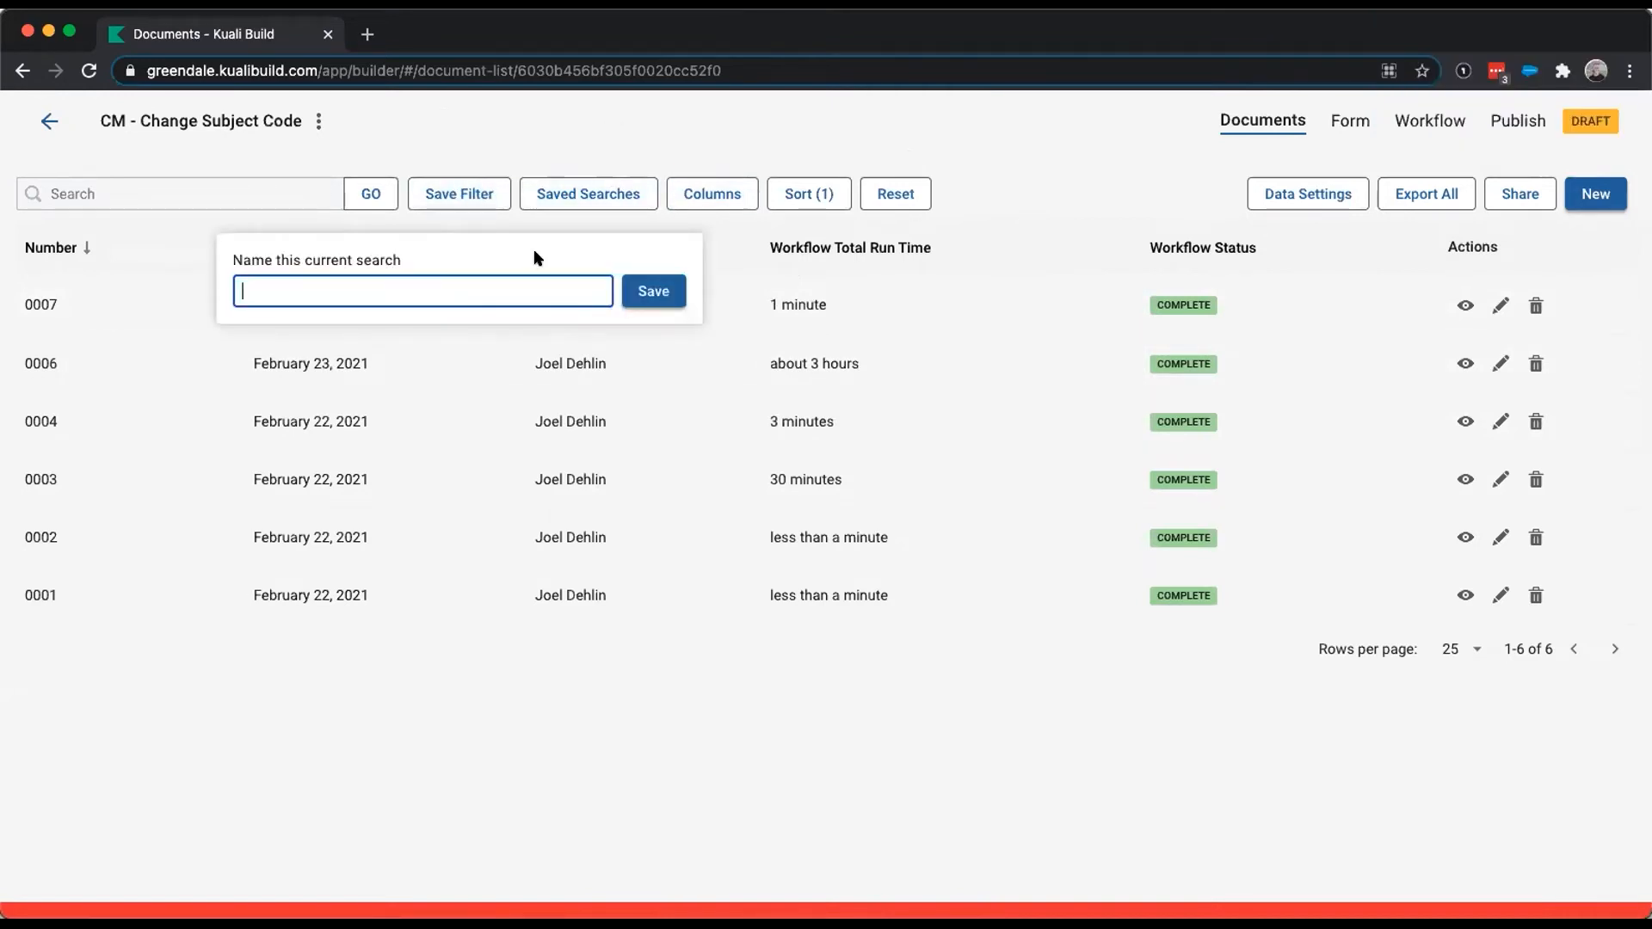
text(Dani's Filter)
click(658, 290)
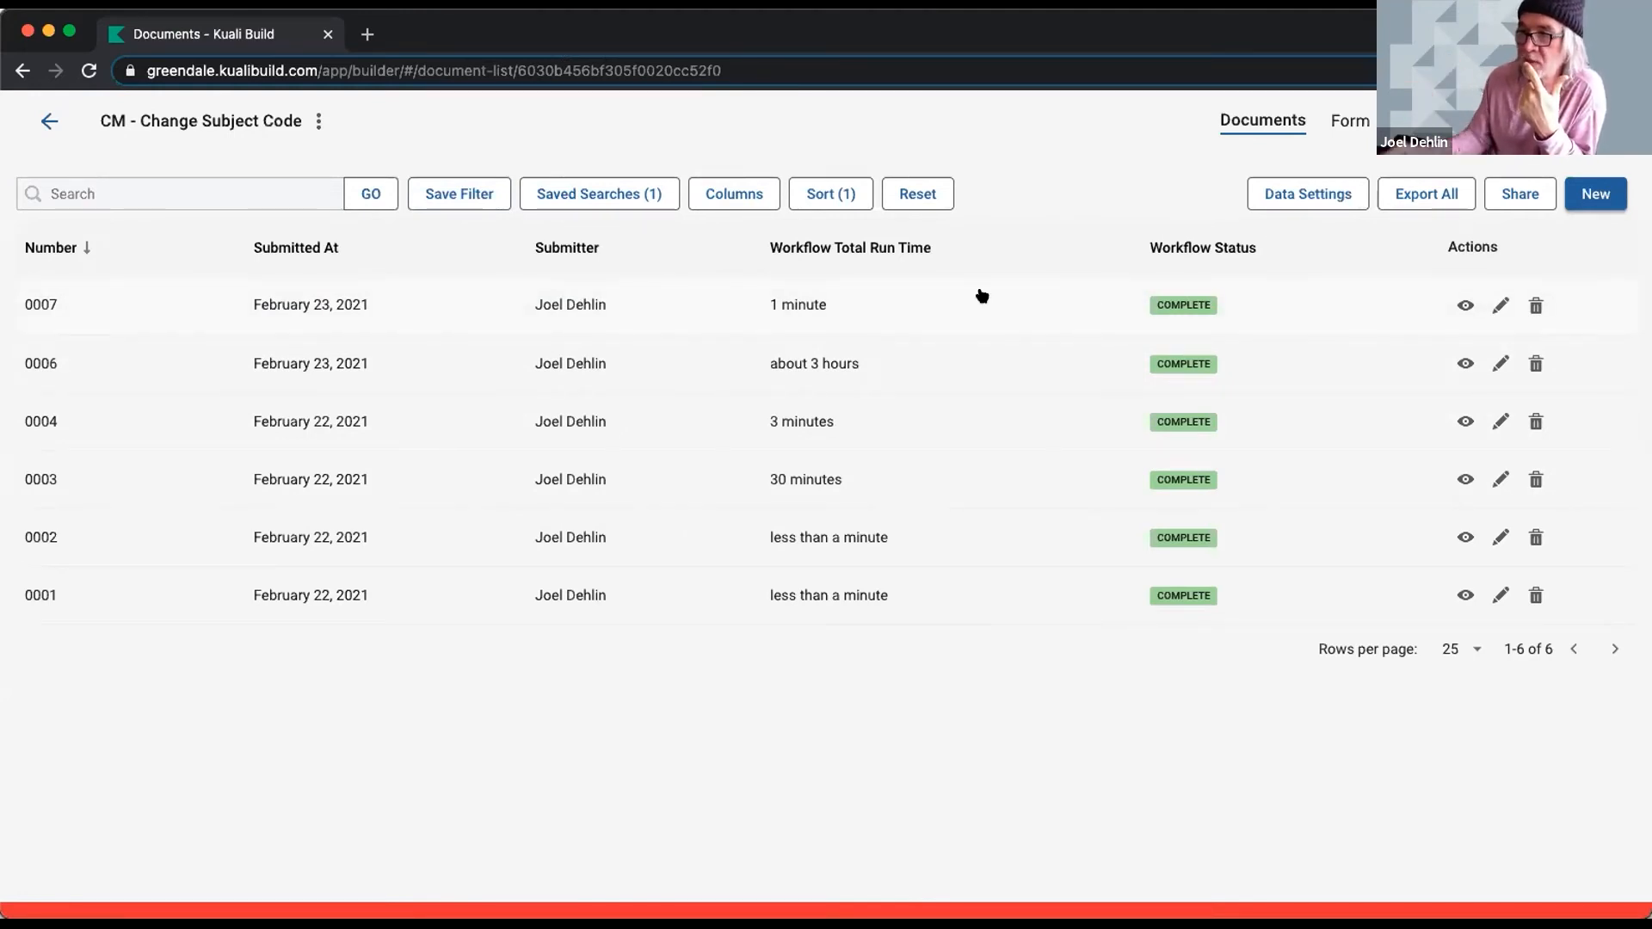
click(47, 121)
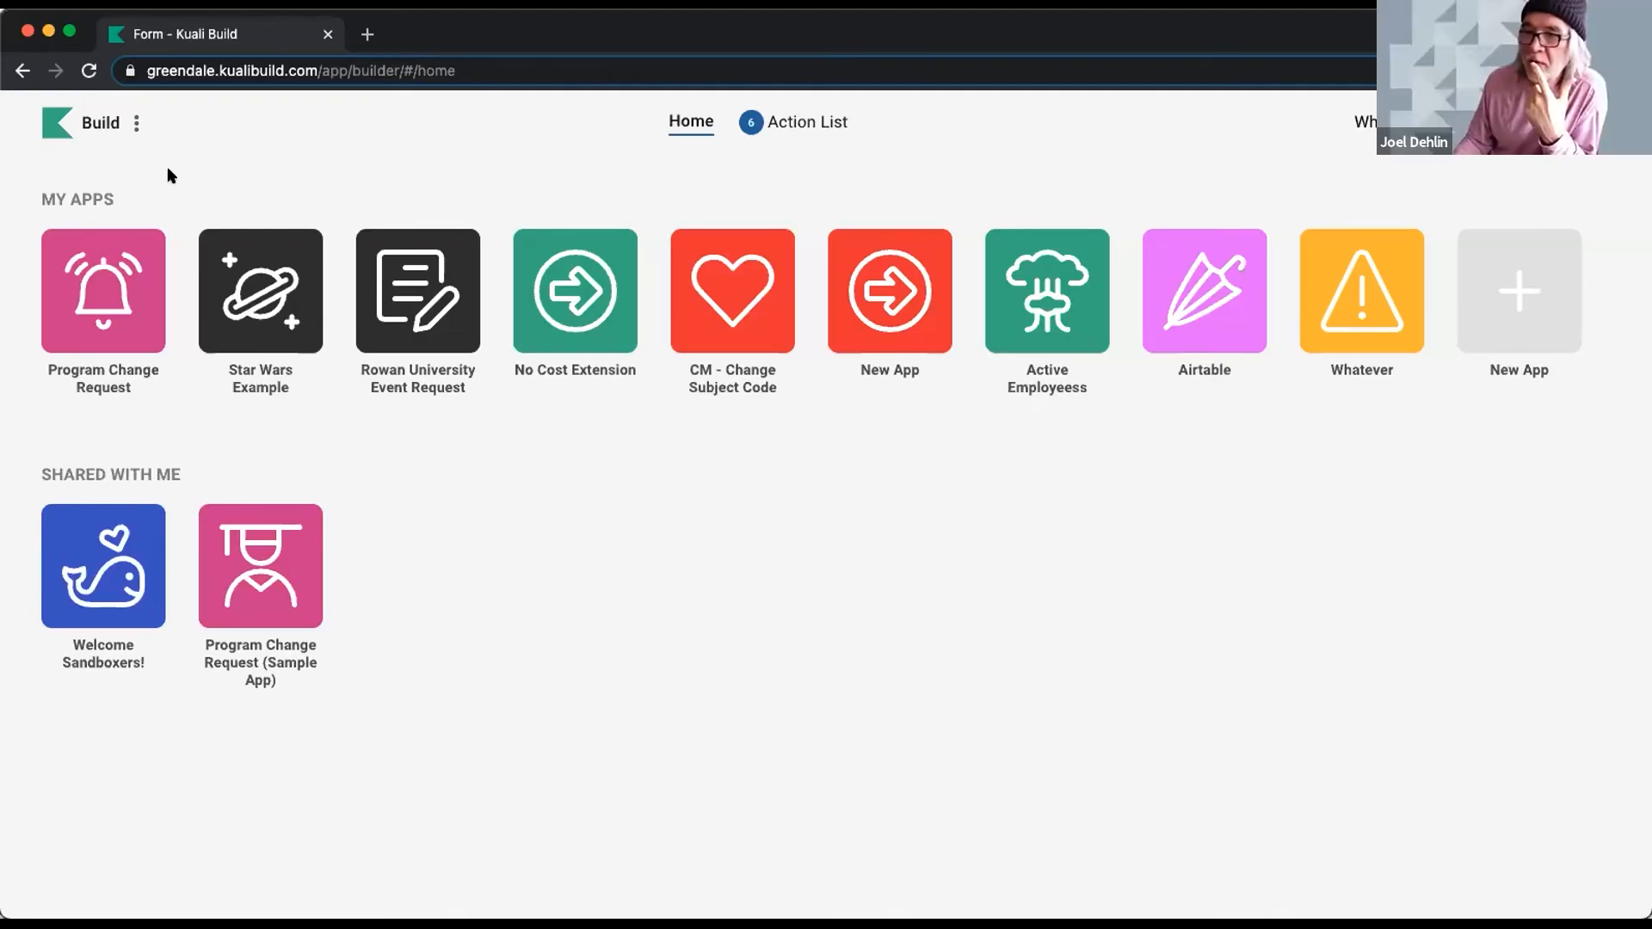
- Open the Program Change Request app's Permissions page
click(103, 264)
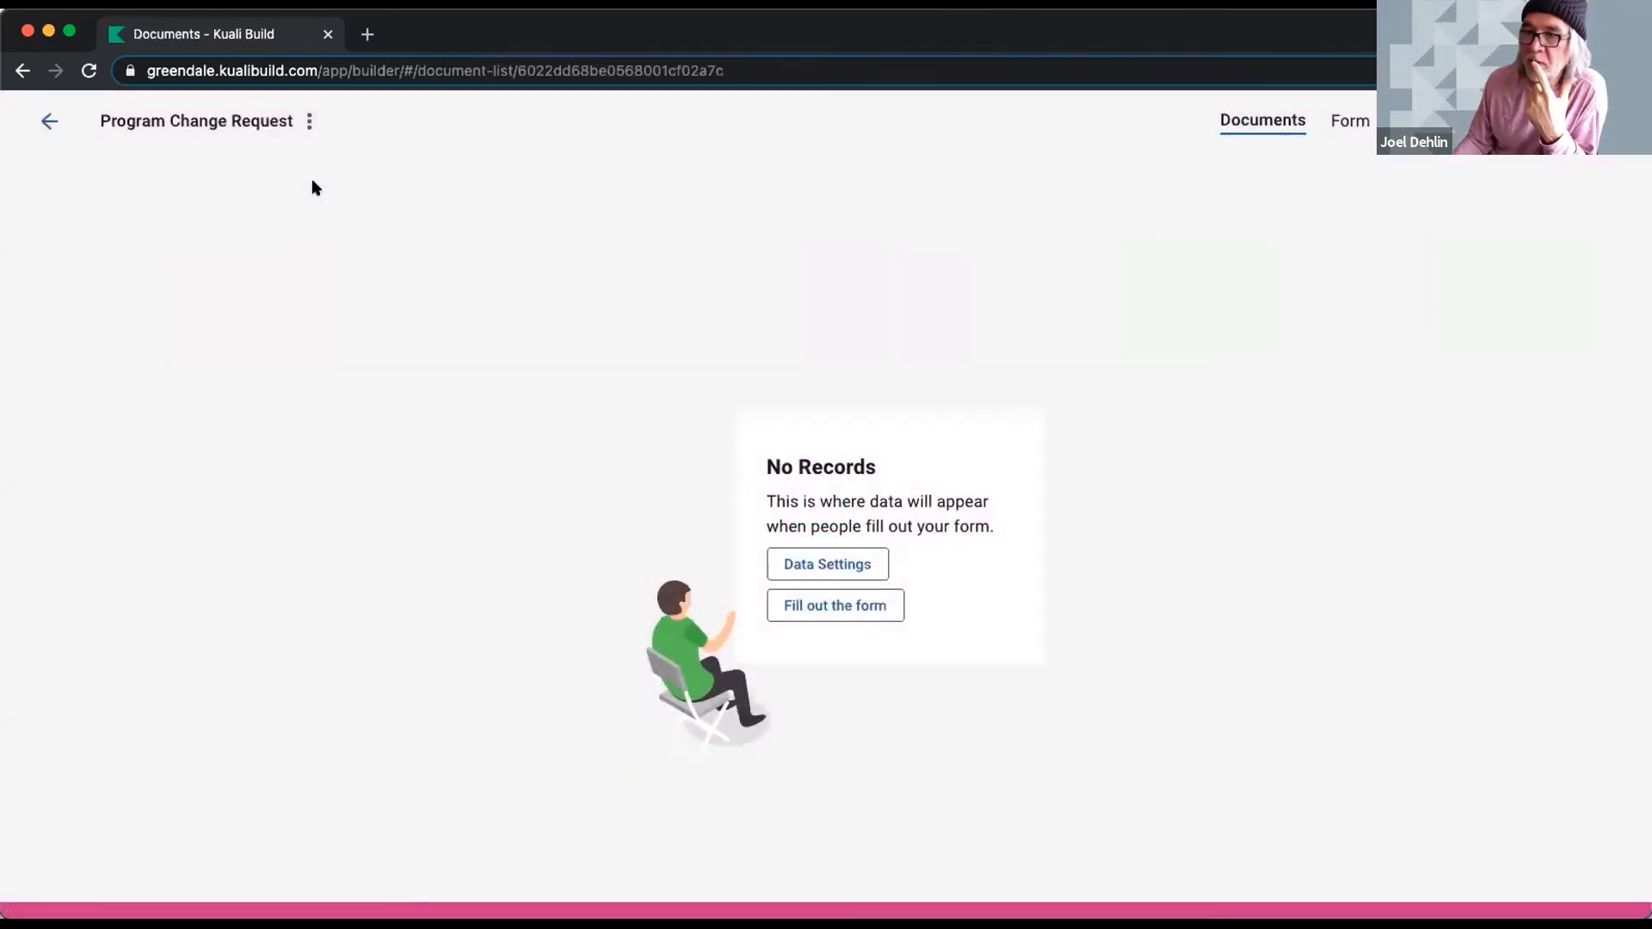
click(311, 119)
click(228, 199)
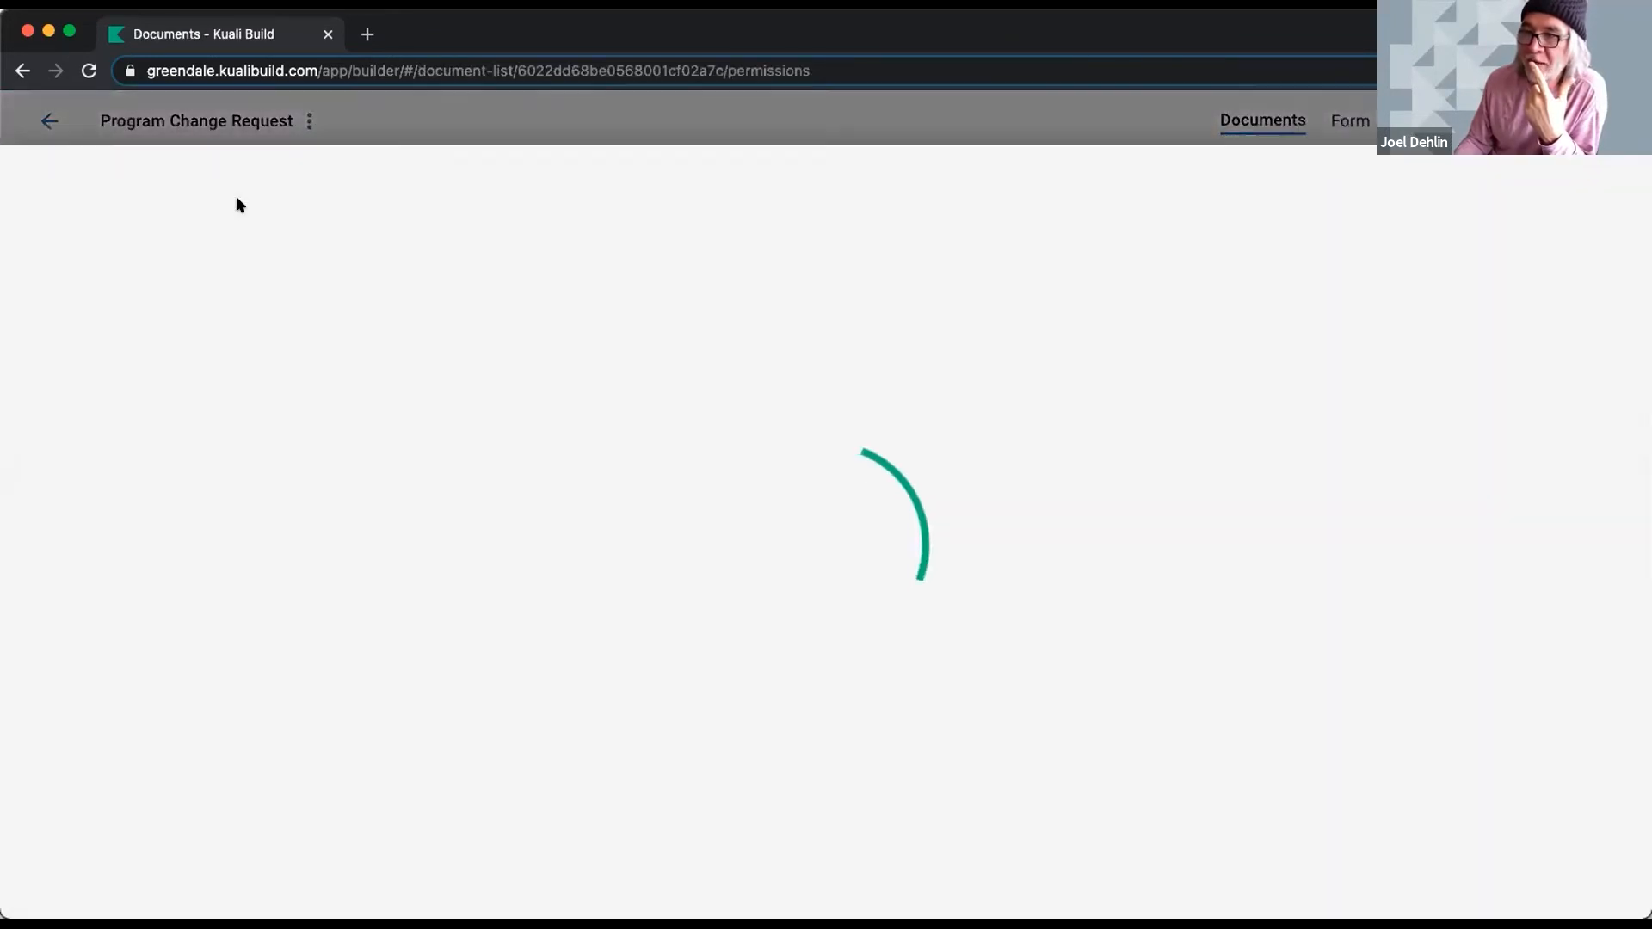
scroll(204, 437, down, 2)
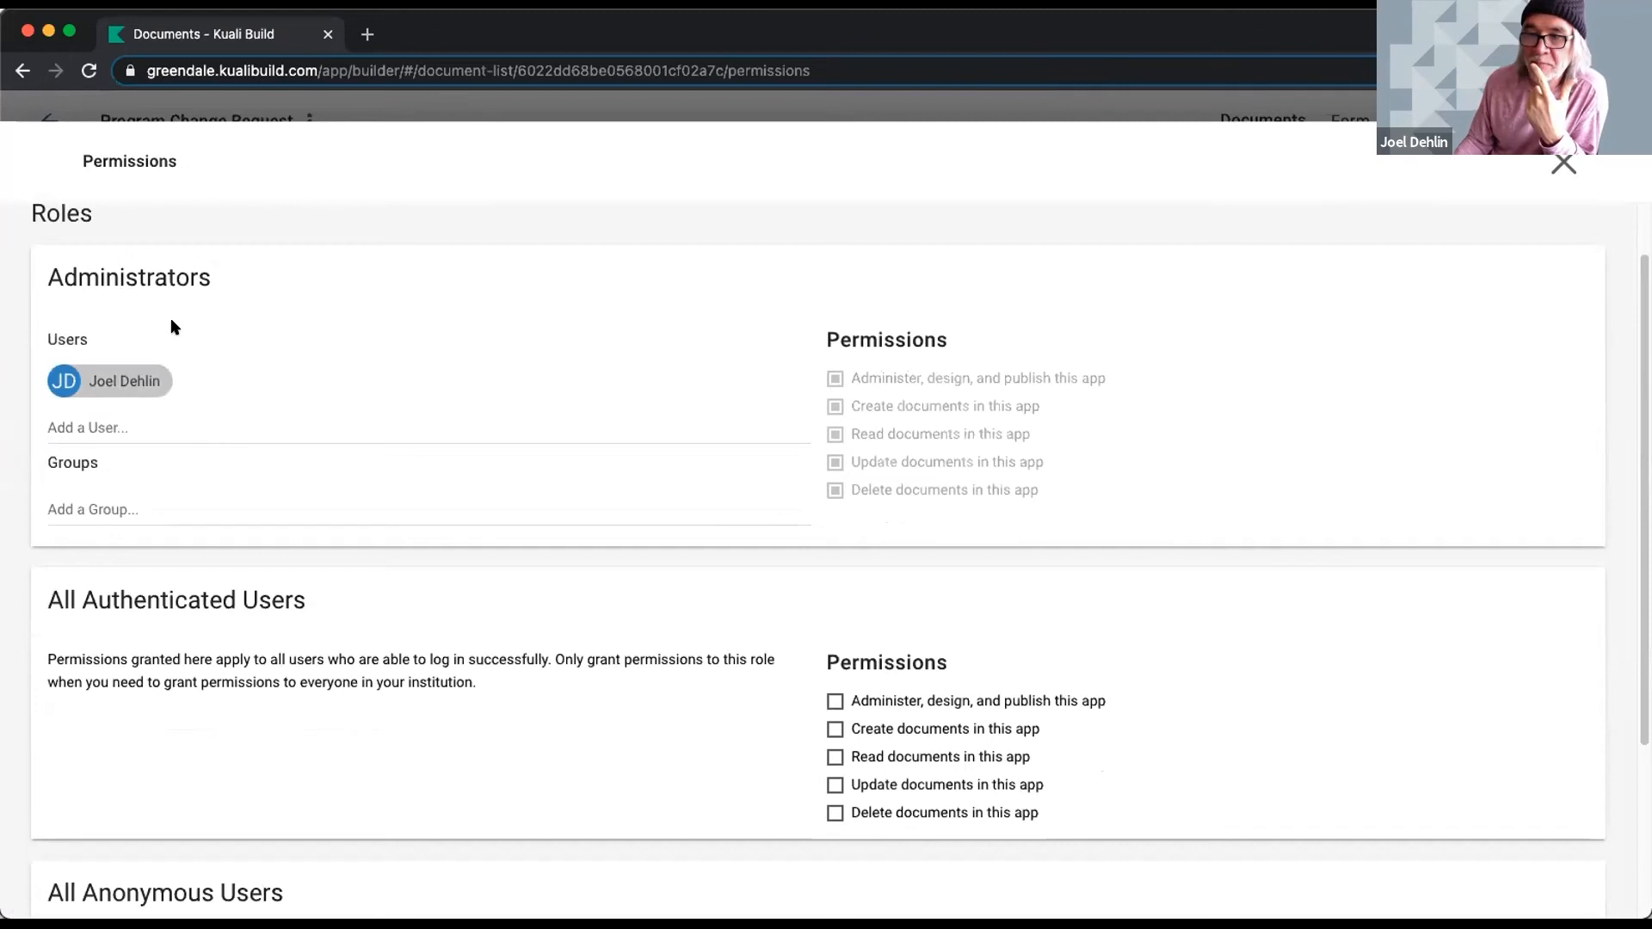
- Add a user to the Administrators role, then remove that user again
click(197, 422)
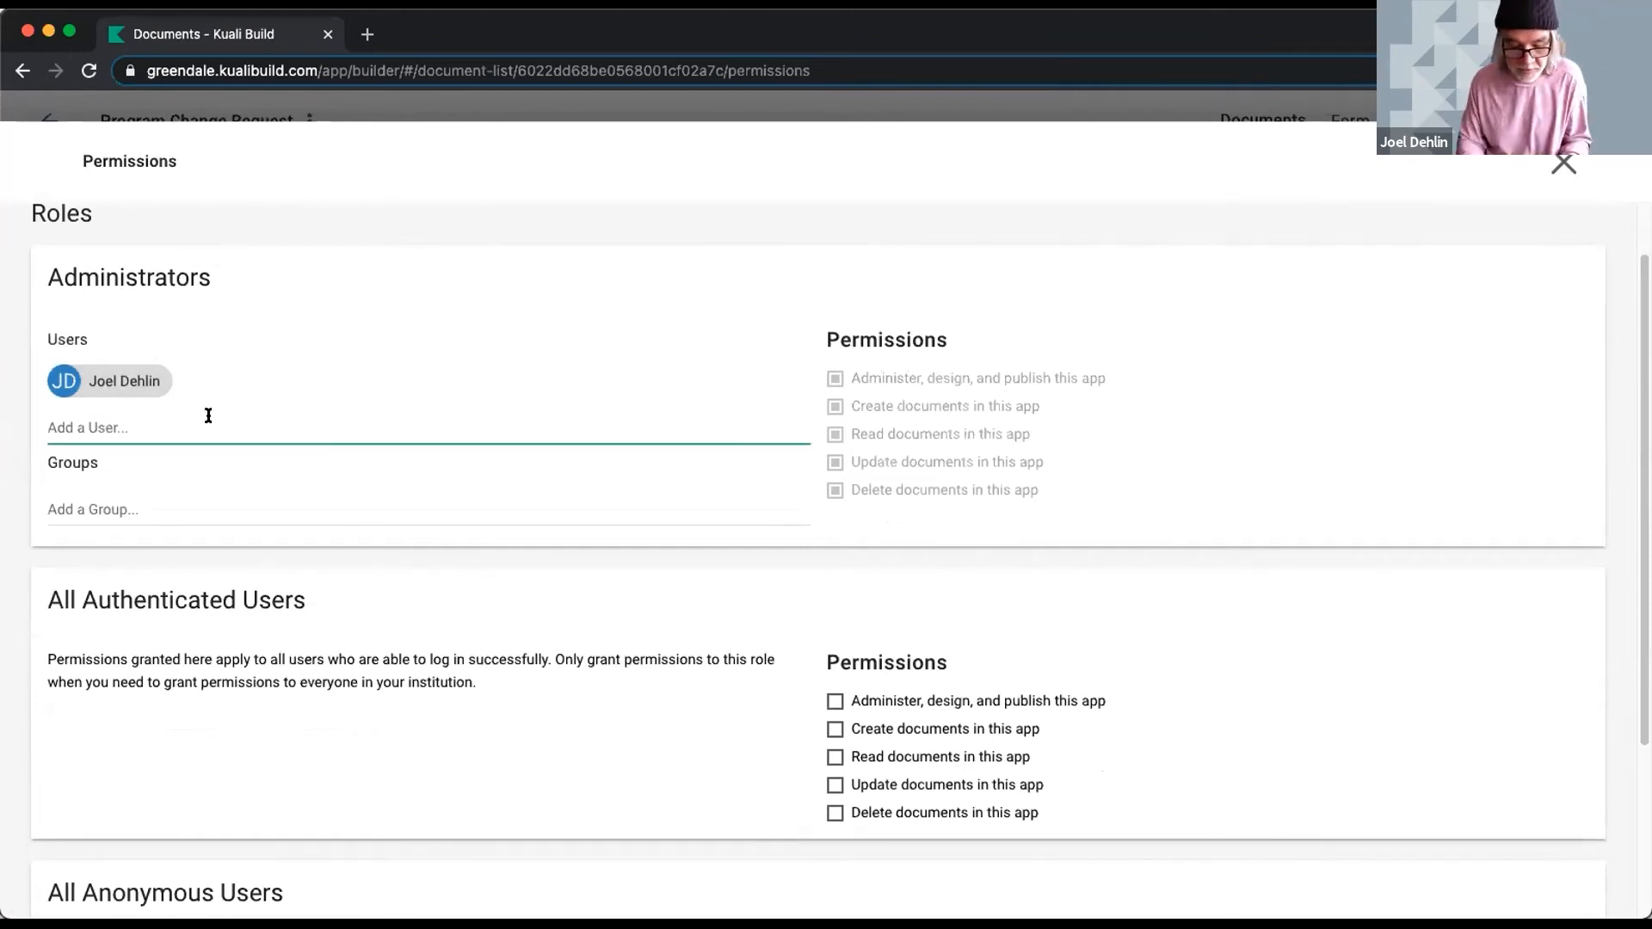
text(d)
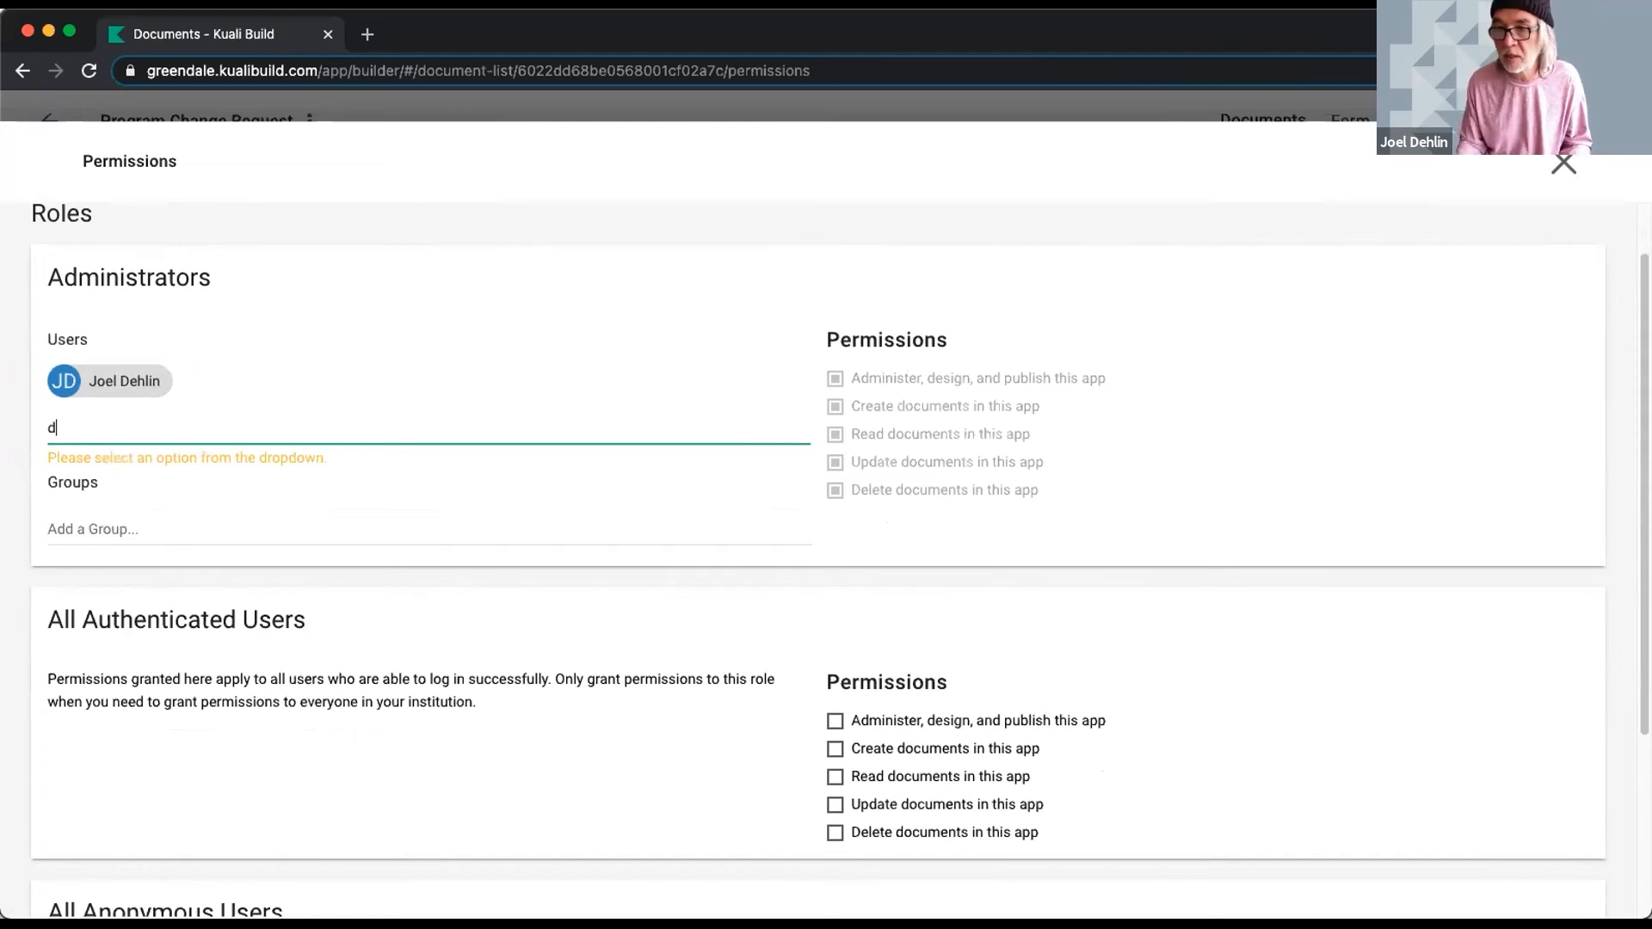
key(BackSpace)
text(j)
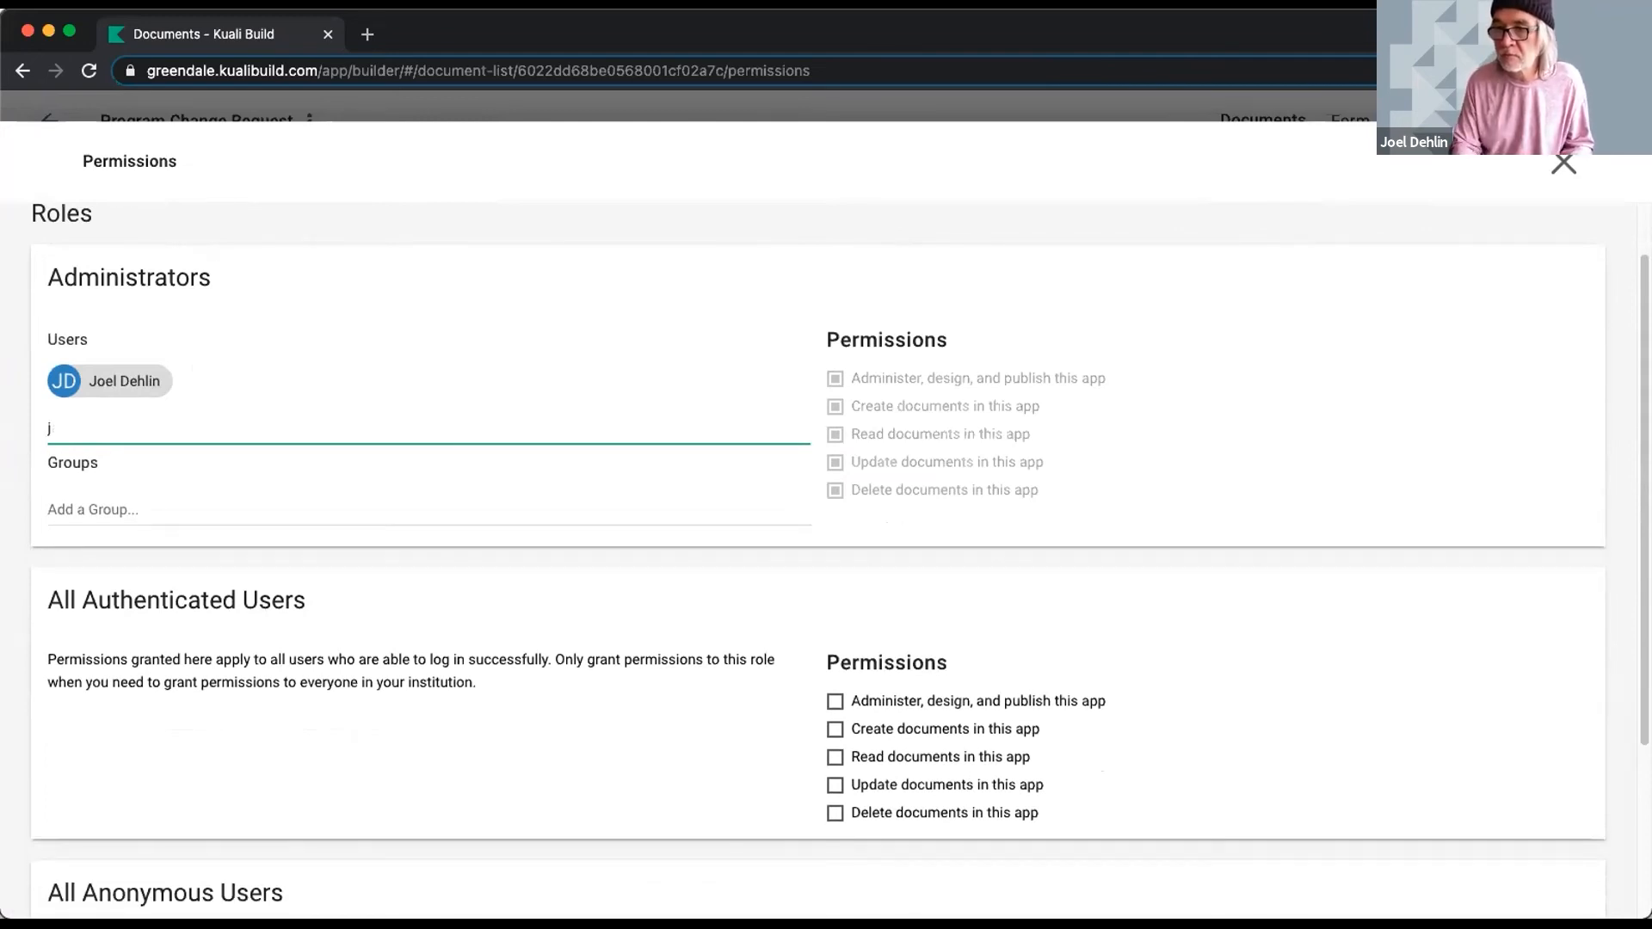
key(BackSpace)
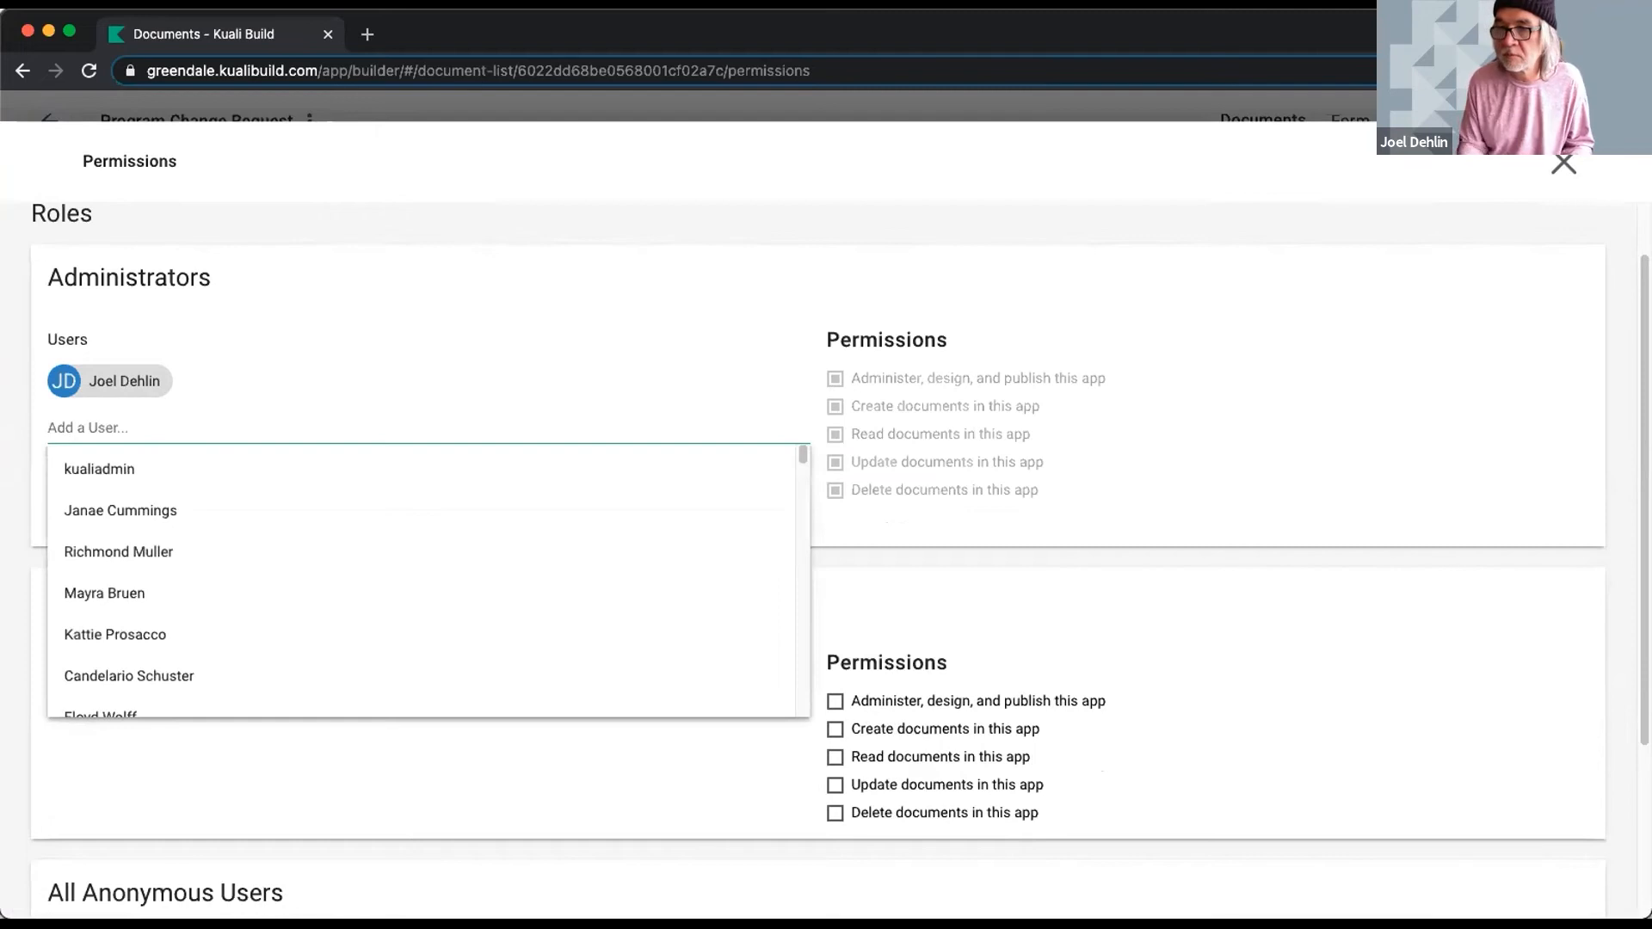
click(168, 510)
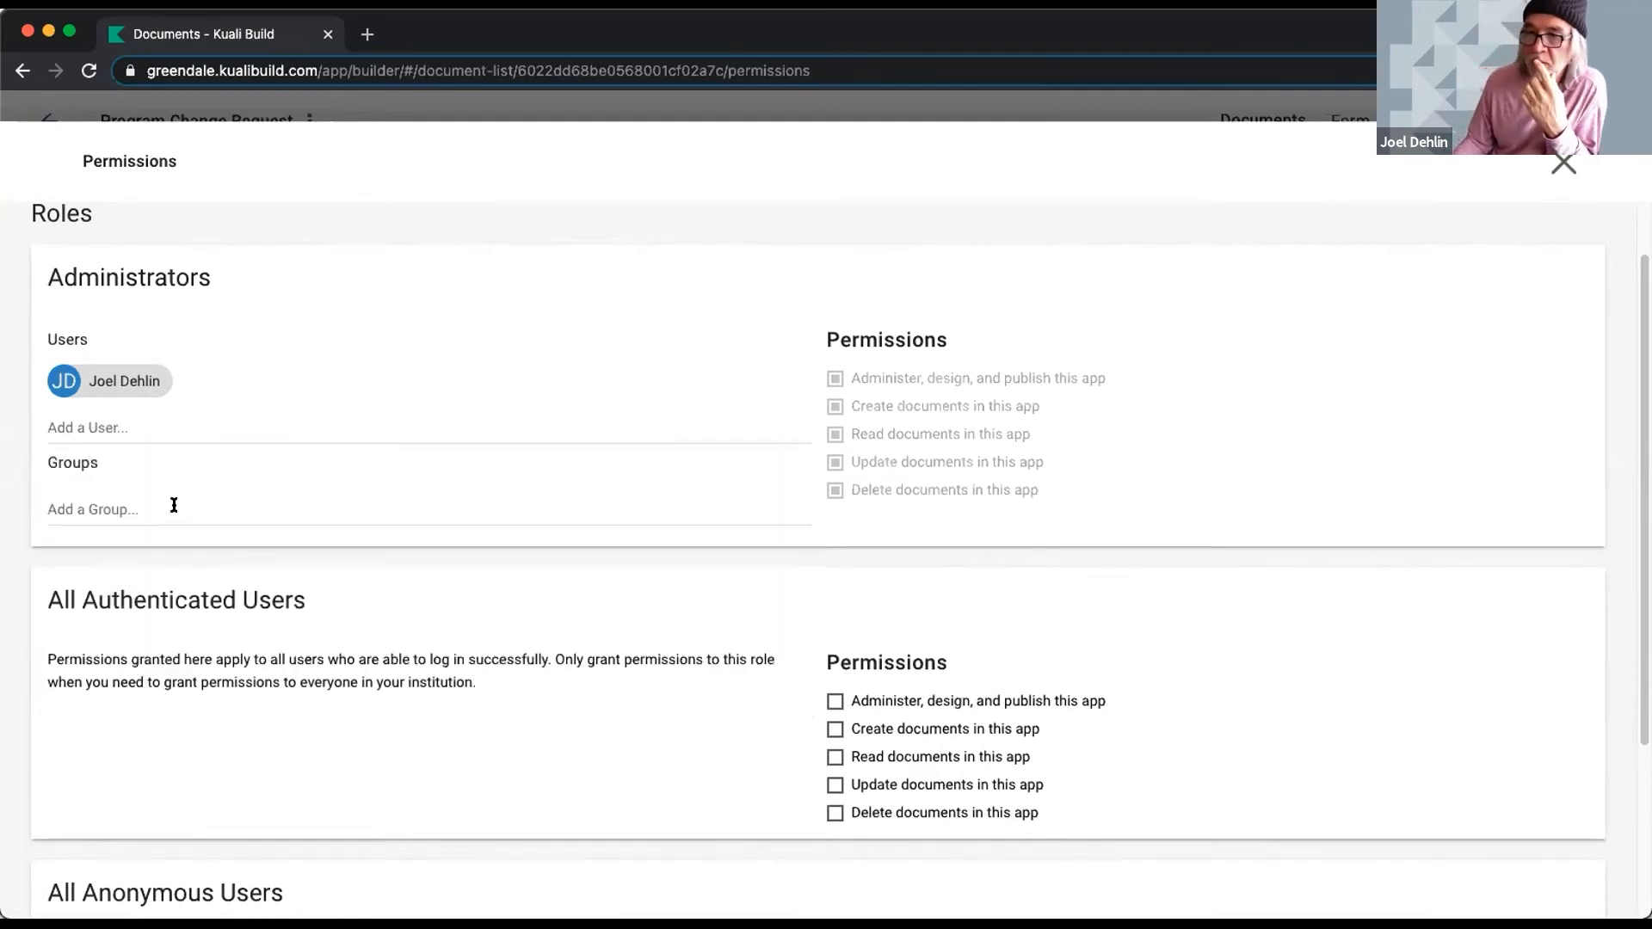
click(139, 503)
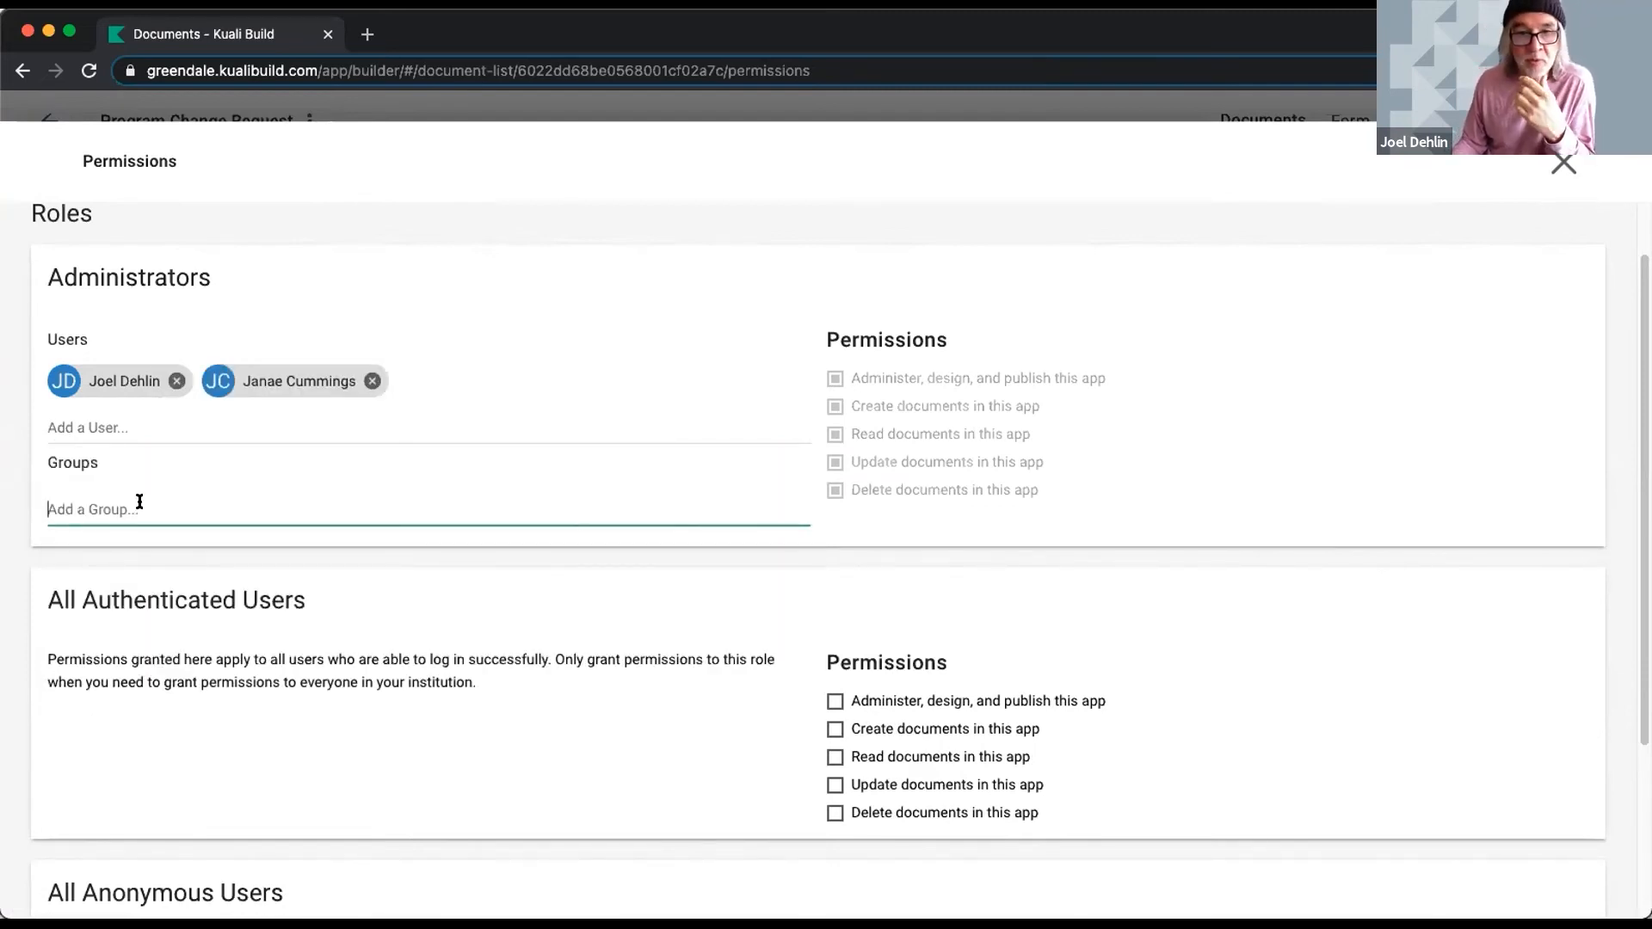
click(371, 382)
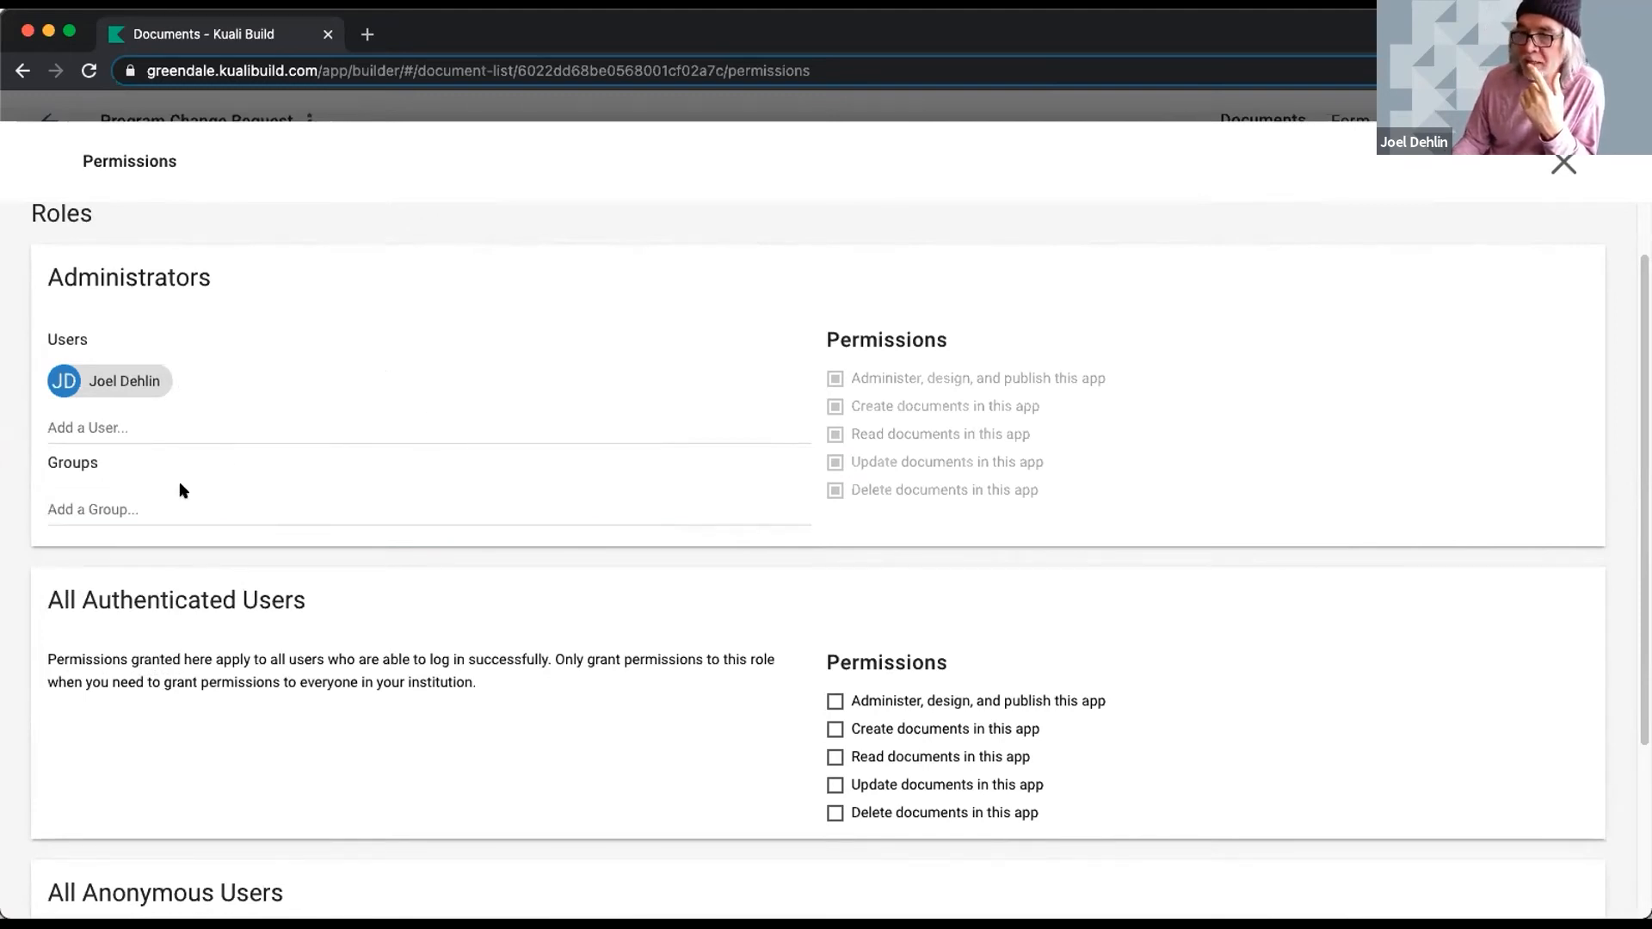
scroll(343, 505, down, 3)
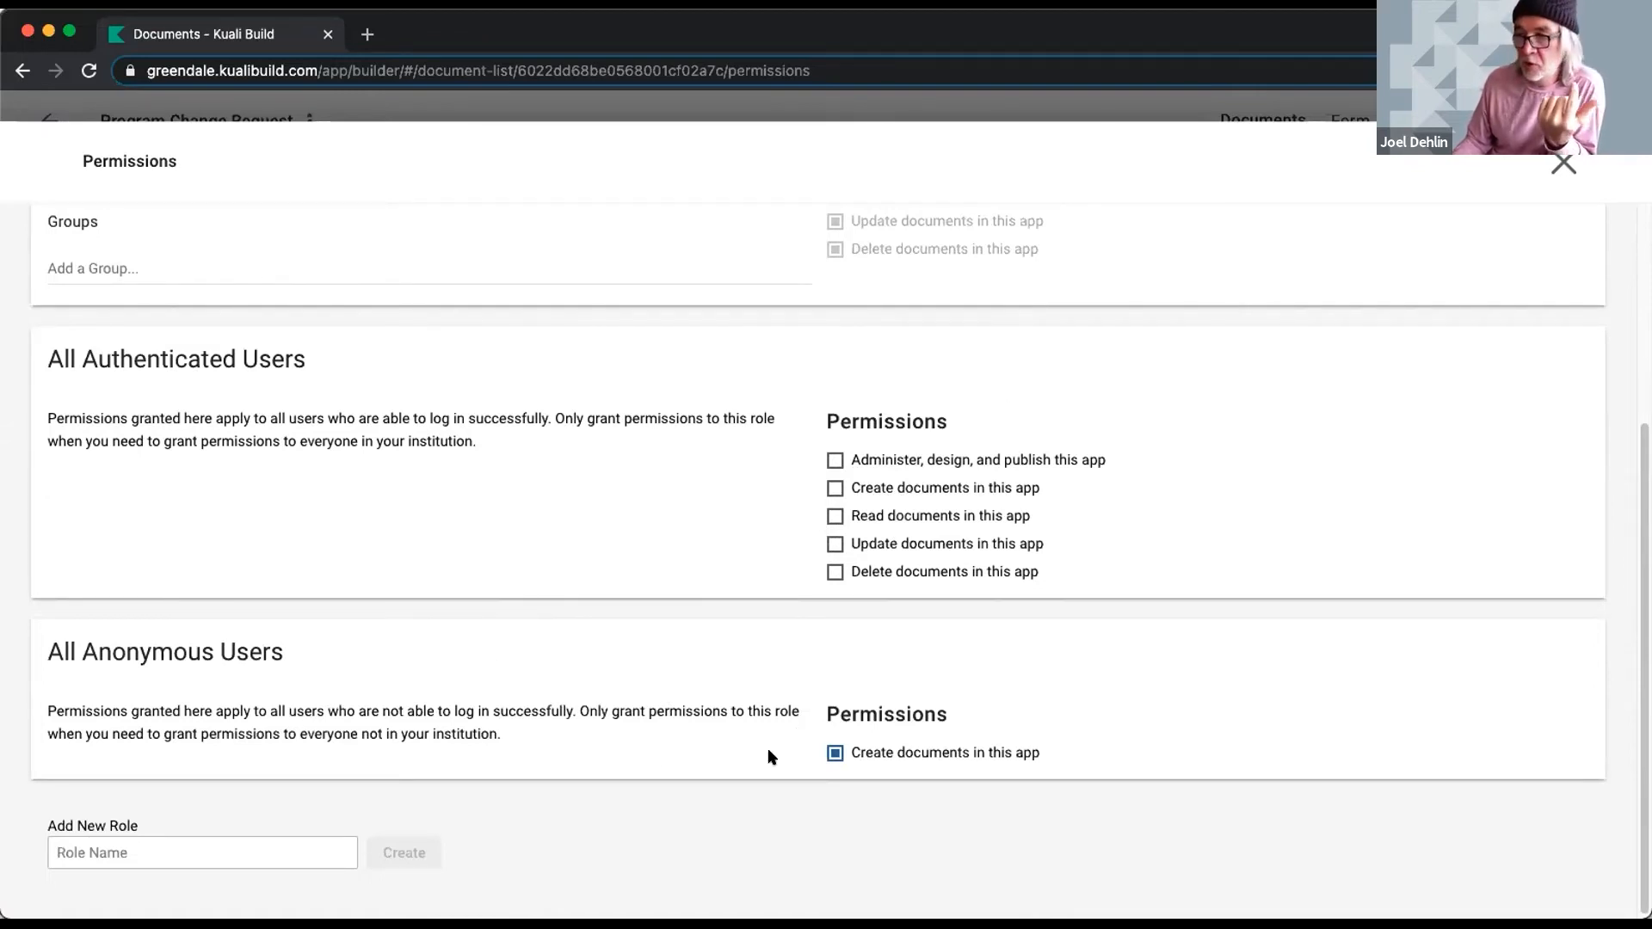
- Create a Submitters role granted Update documents but not Create documents
click(224, 841)
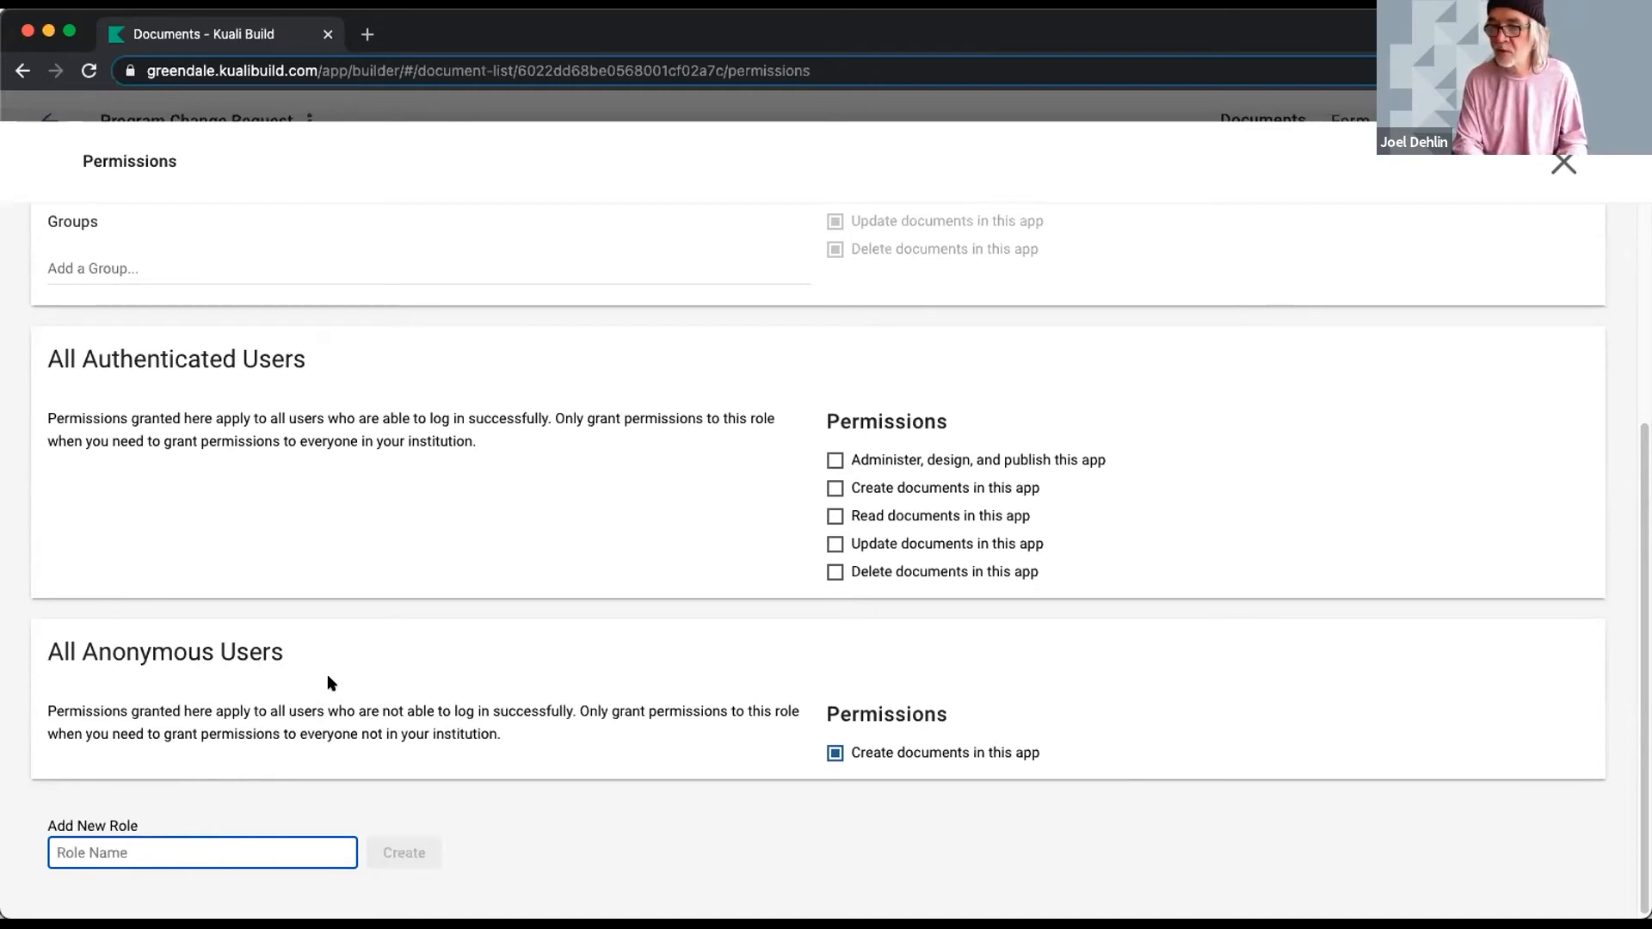
text(Submitter)
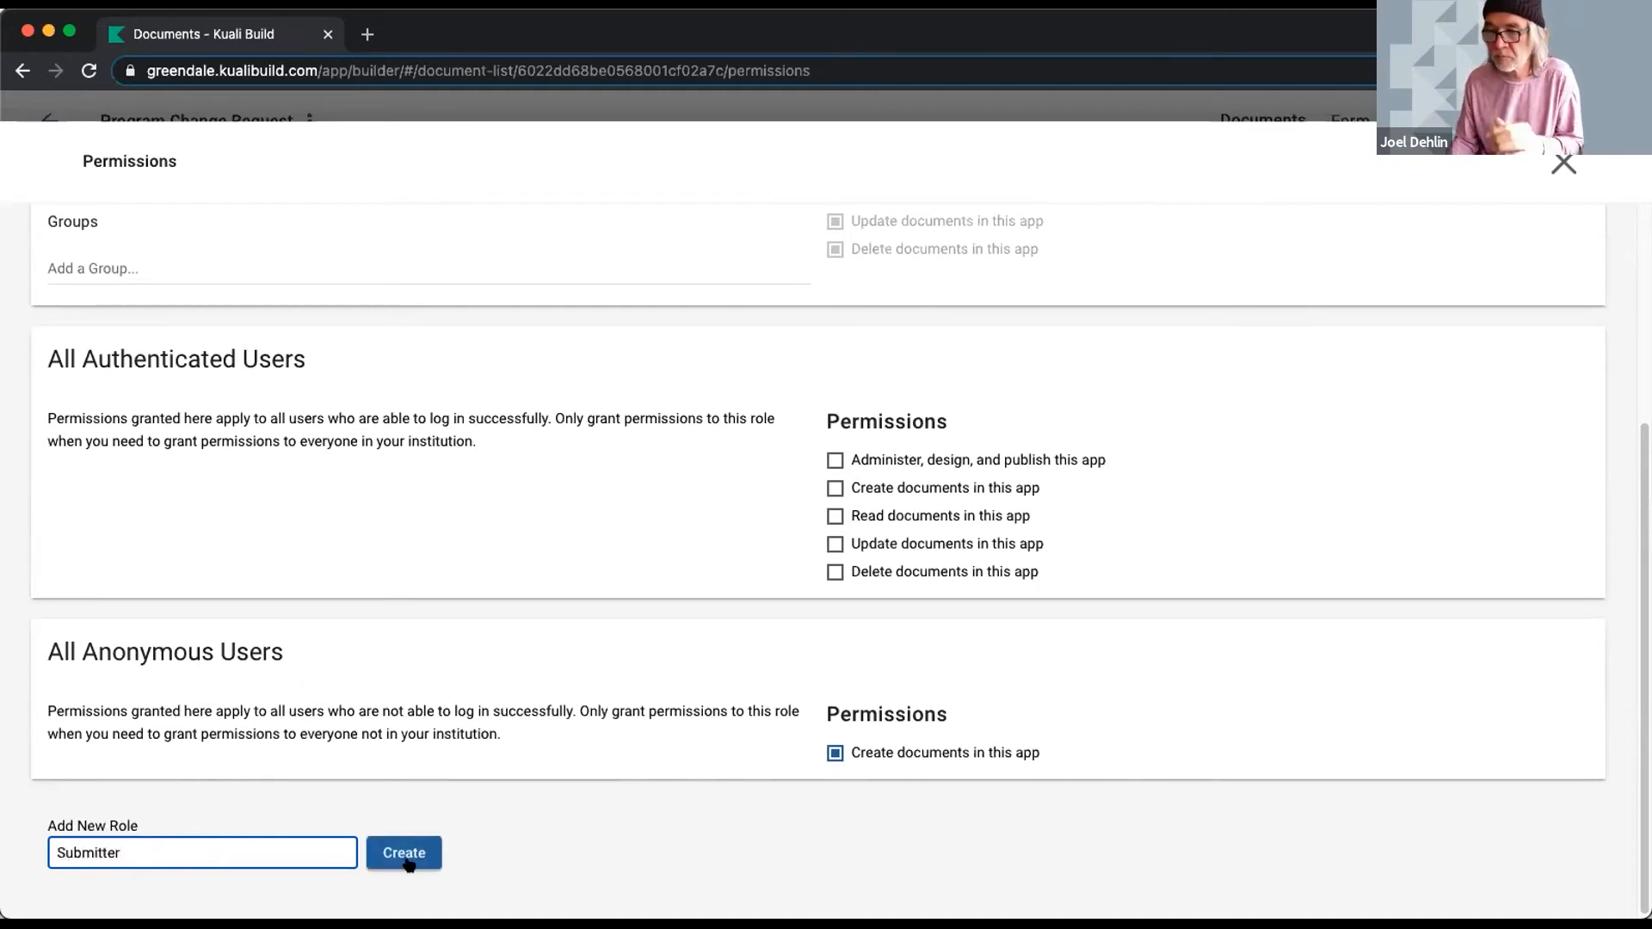
text(s)
click(397, 853)
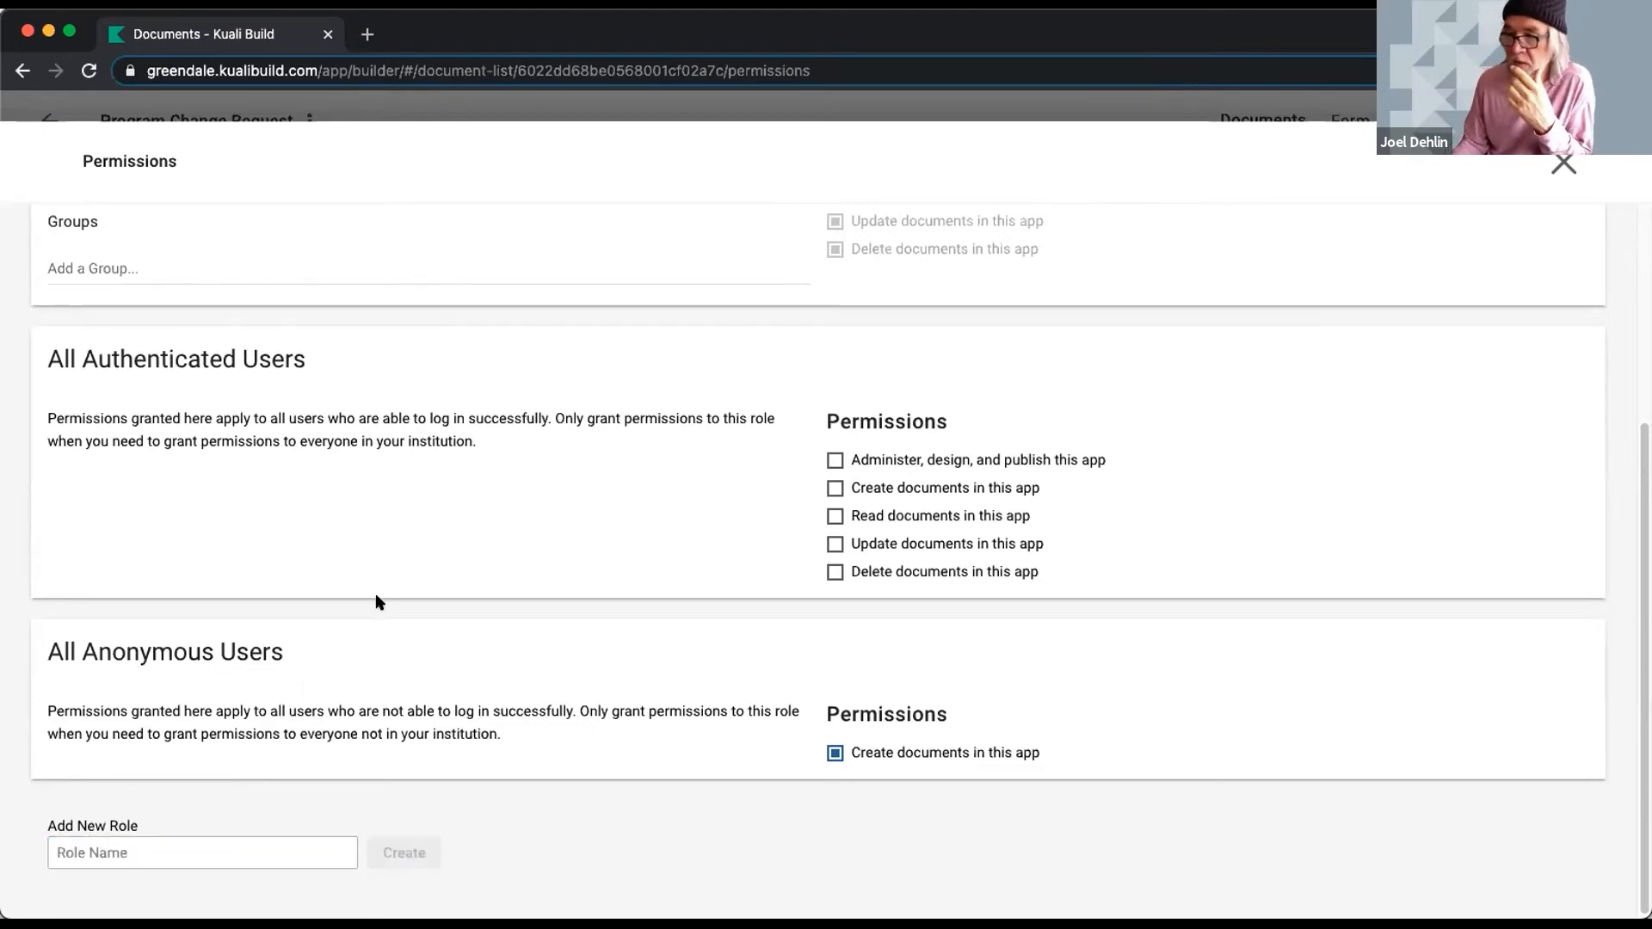
scroll(432, 612, down, 3)
click(836, 670)
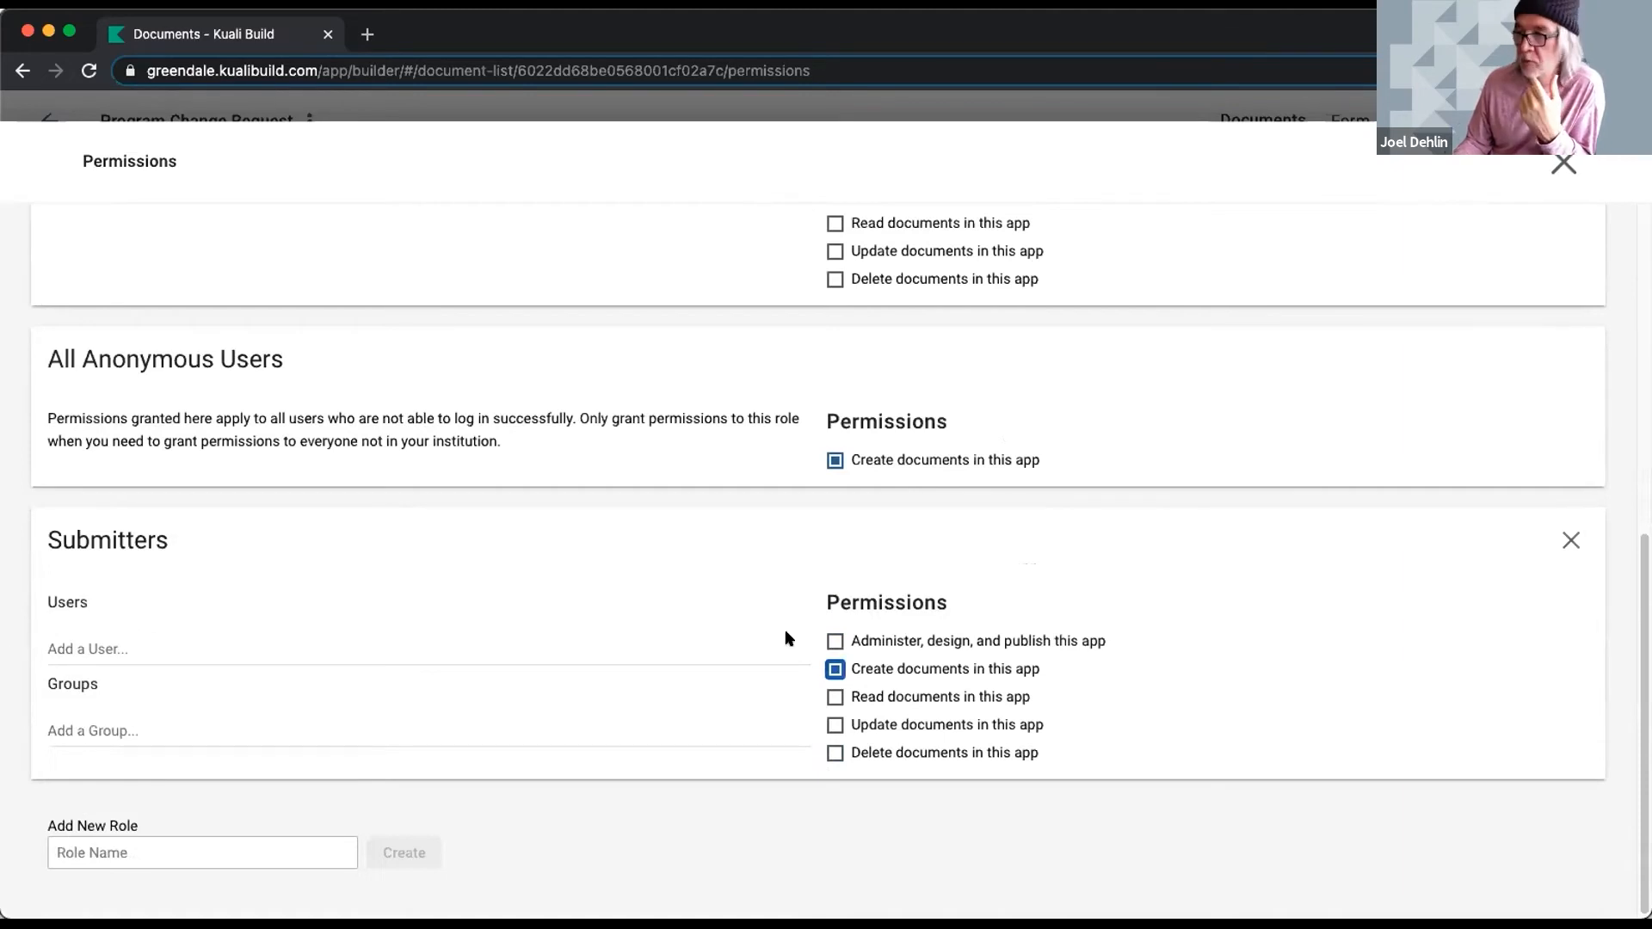
click(834, 725)
click(834, 669)
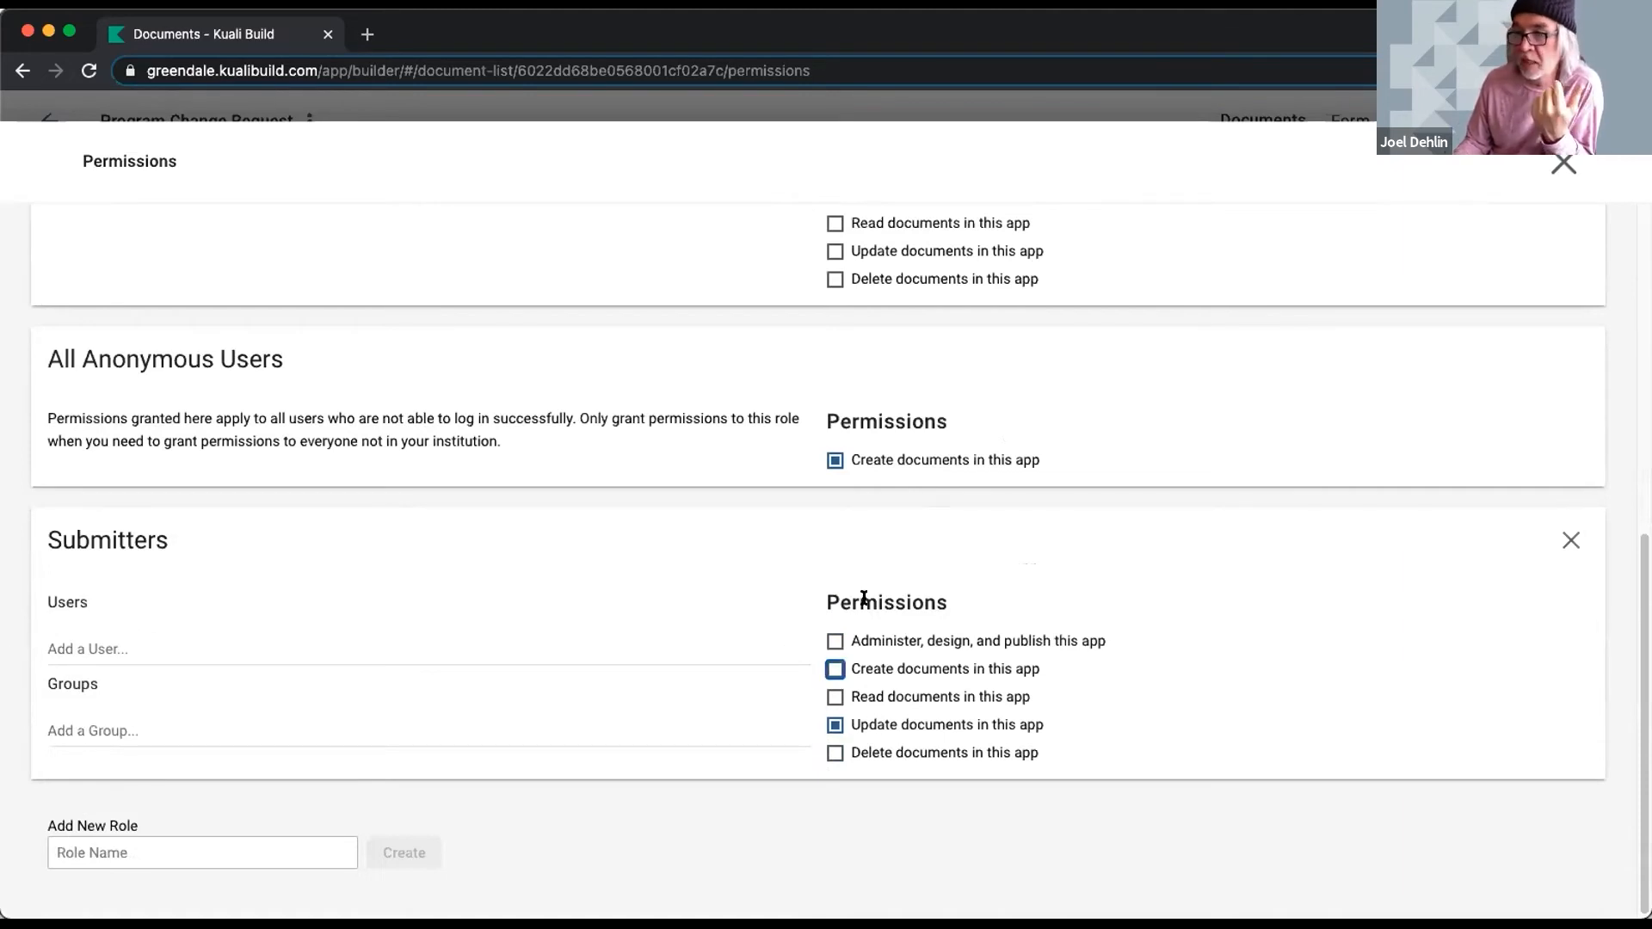
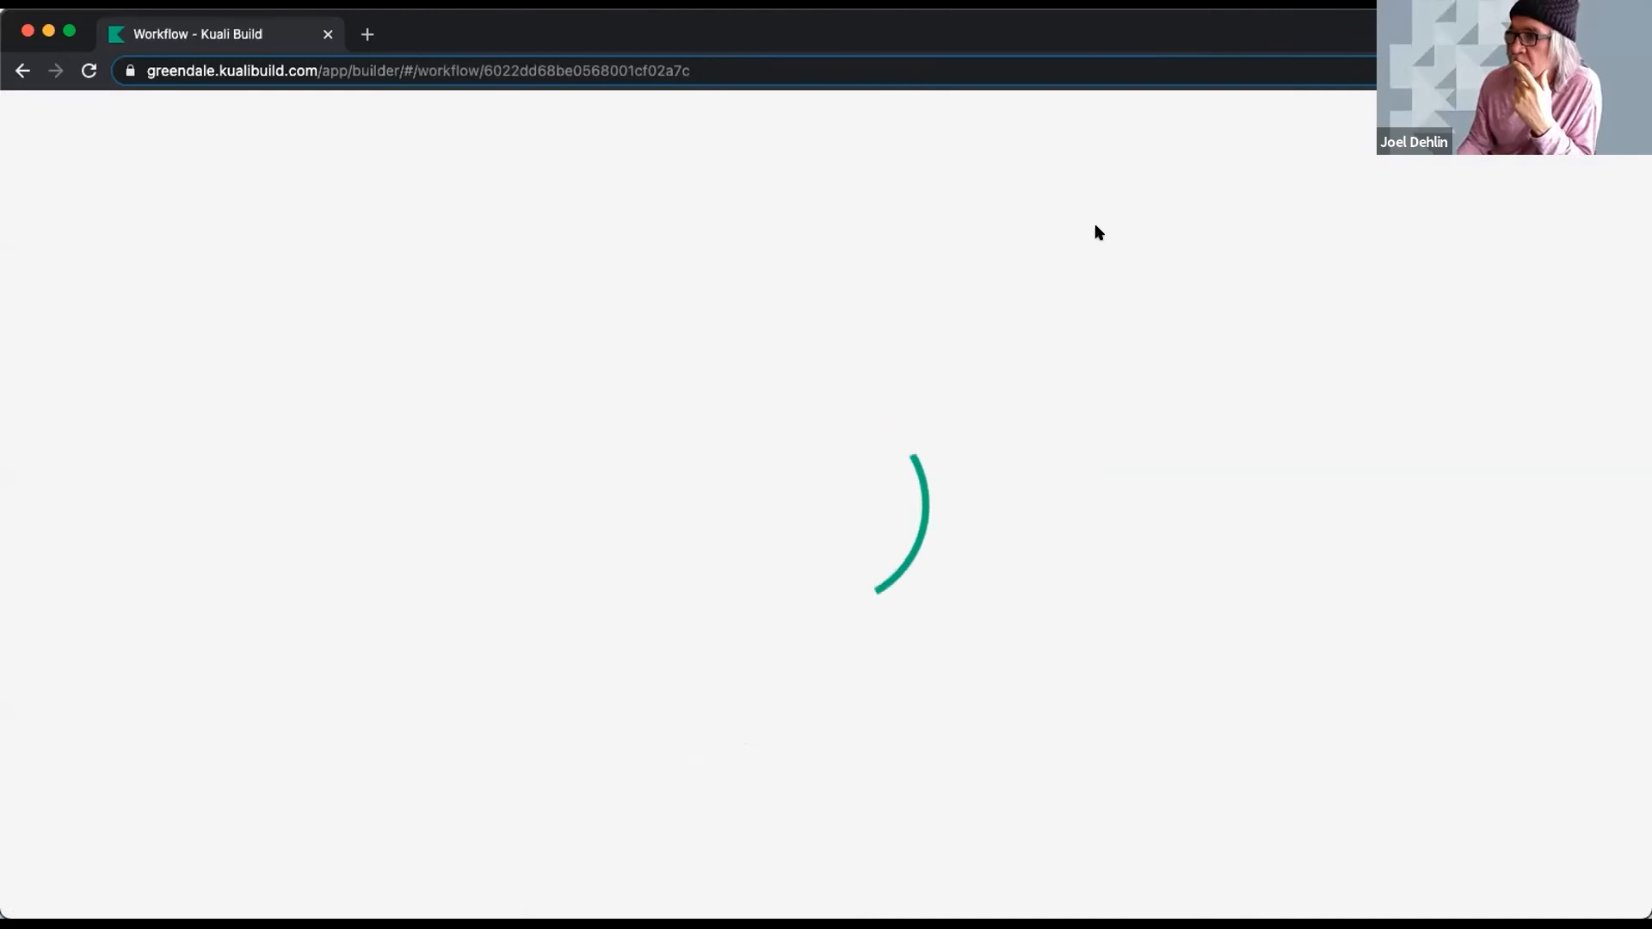
- In Advisor Approval's settings, try 'Any specific person', then set the approver to 'A person specified on the form'
click(696, 491)
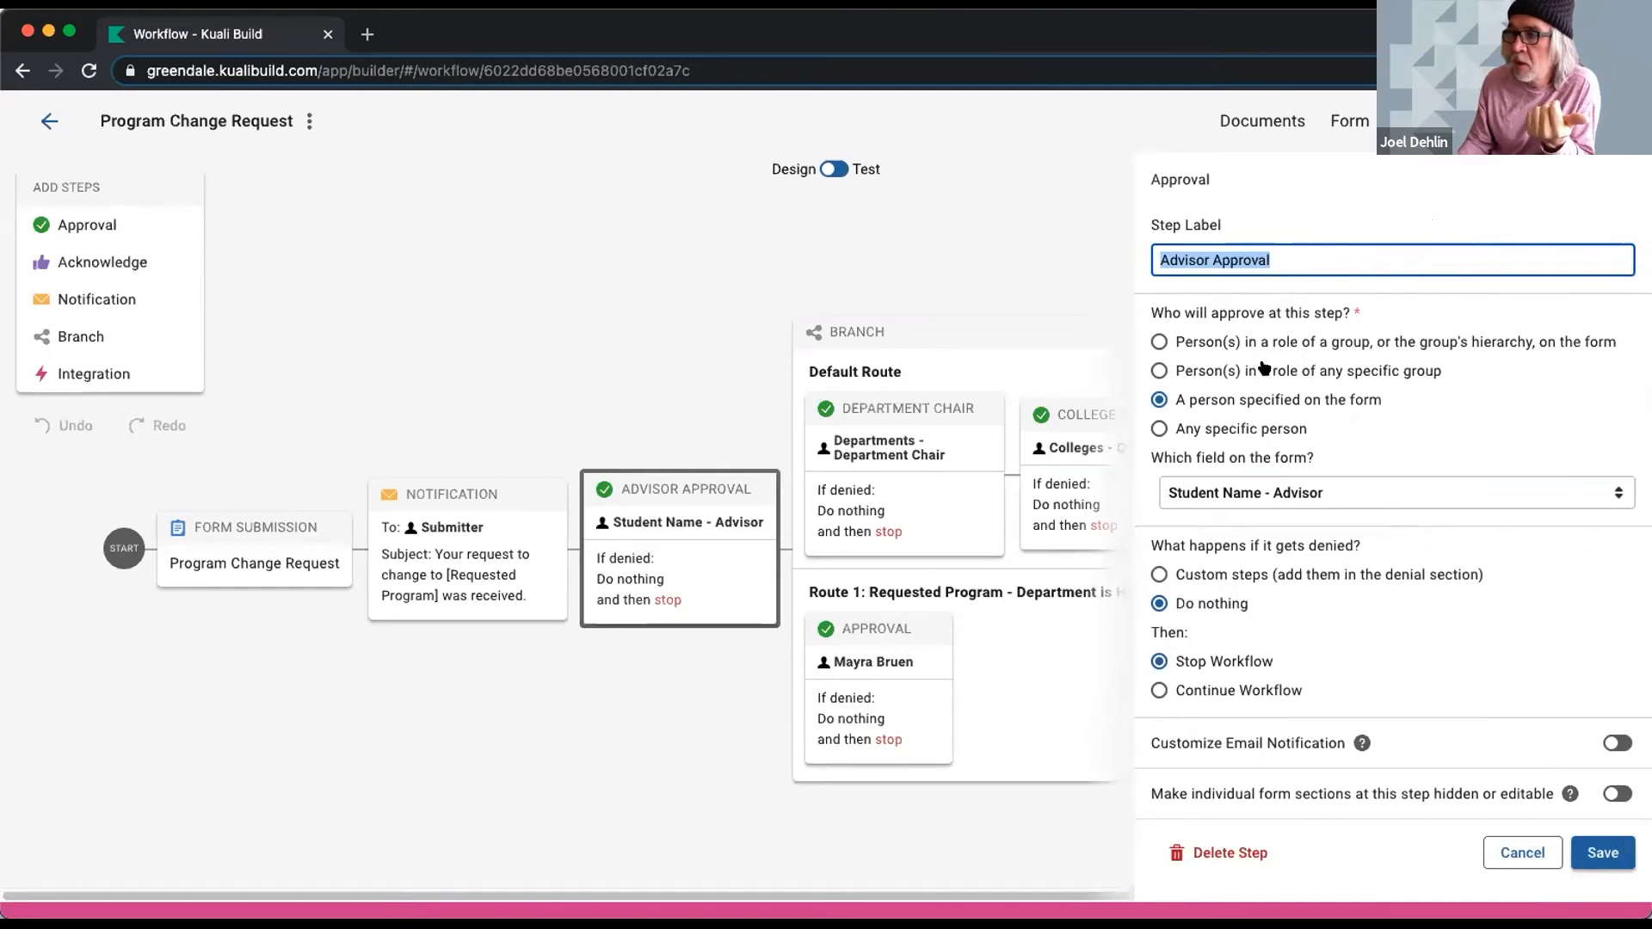
click(1273, 492)
click(1256, 435)
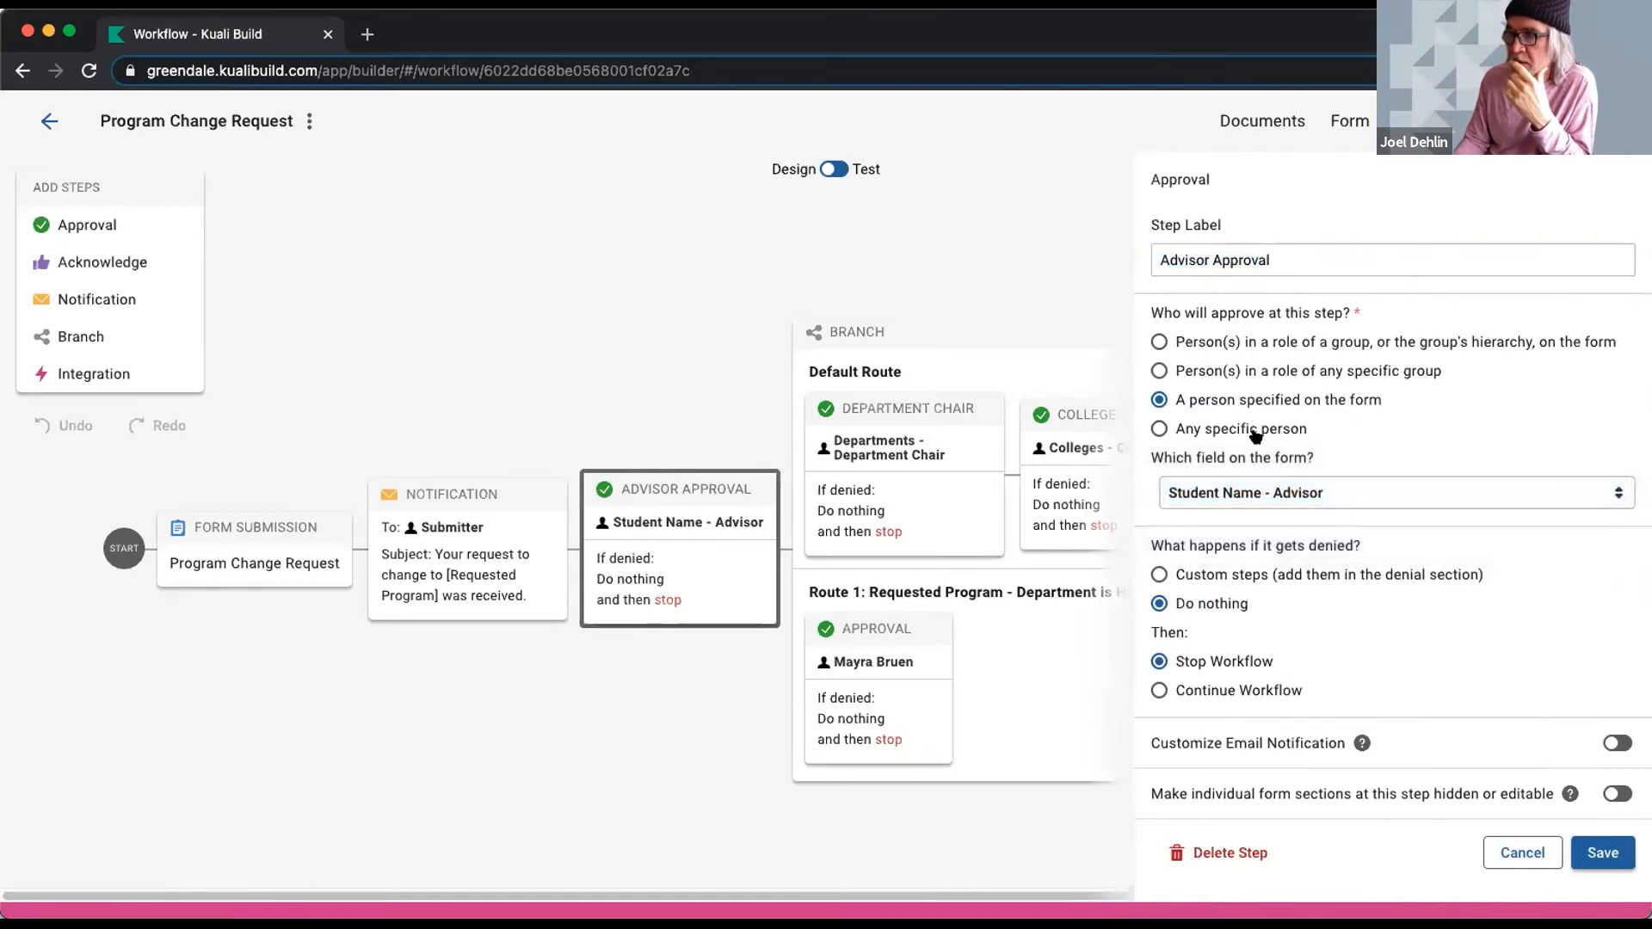
click(1256, 432)
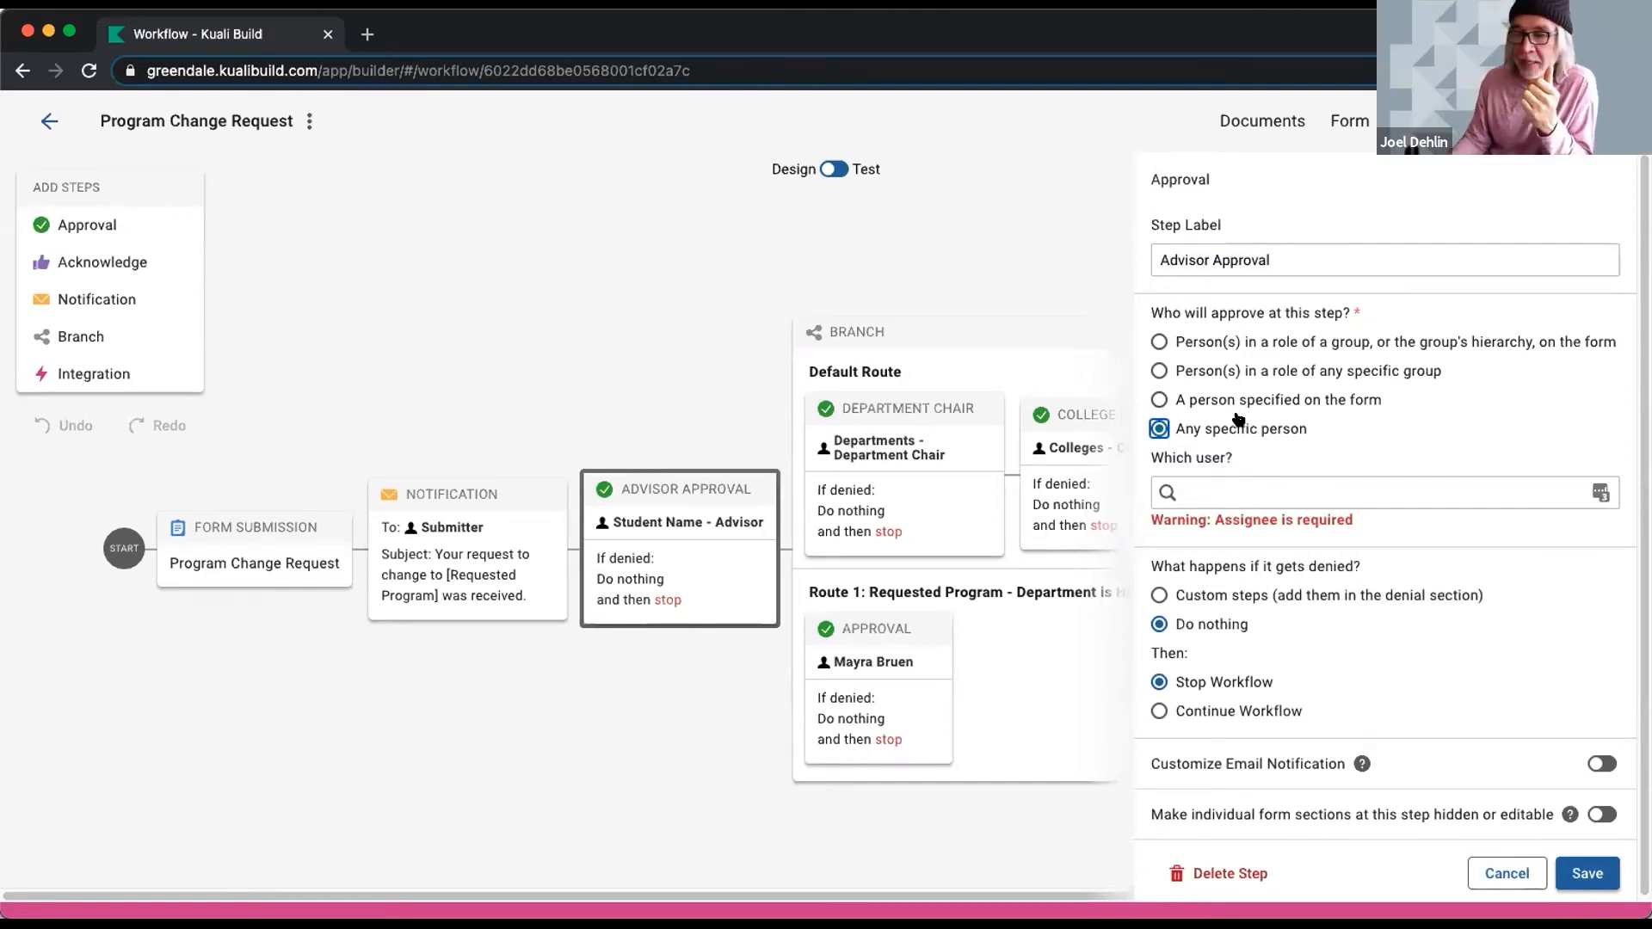
click(1236, 400)
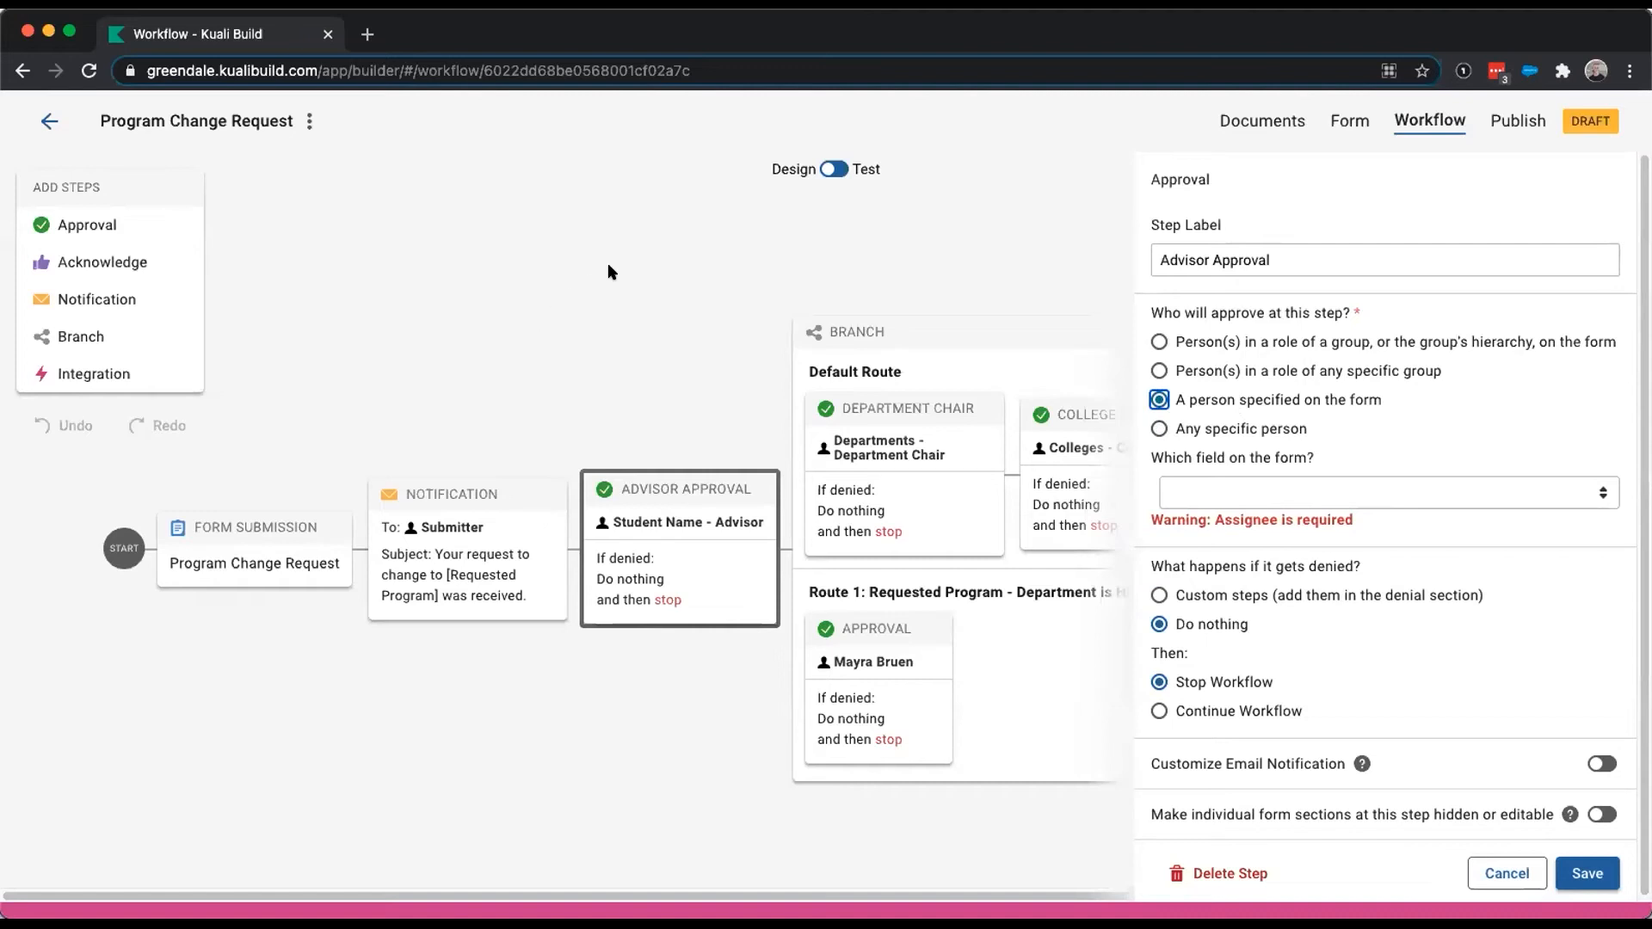
- Add a Notification step after Form Submission and try its recipient options
click(590, 279)
drag(39, 312, 464, 555)
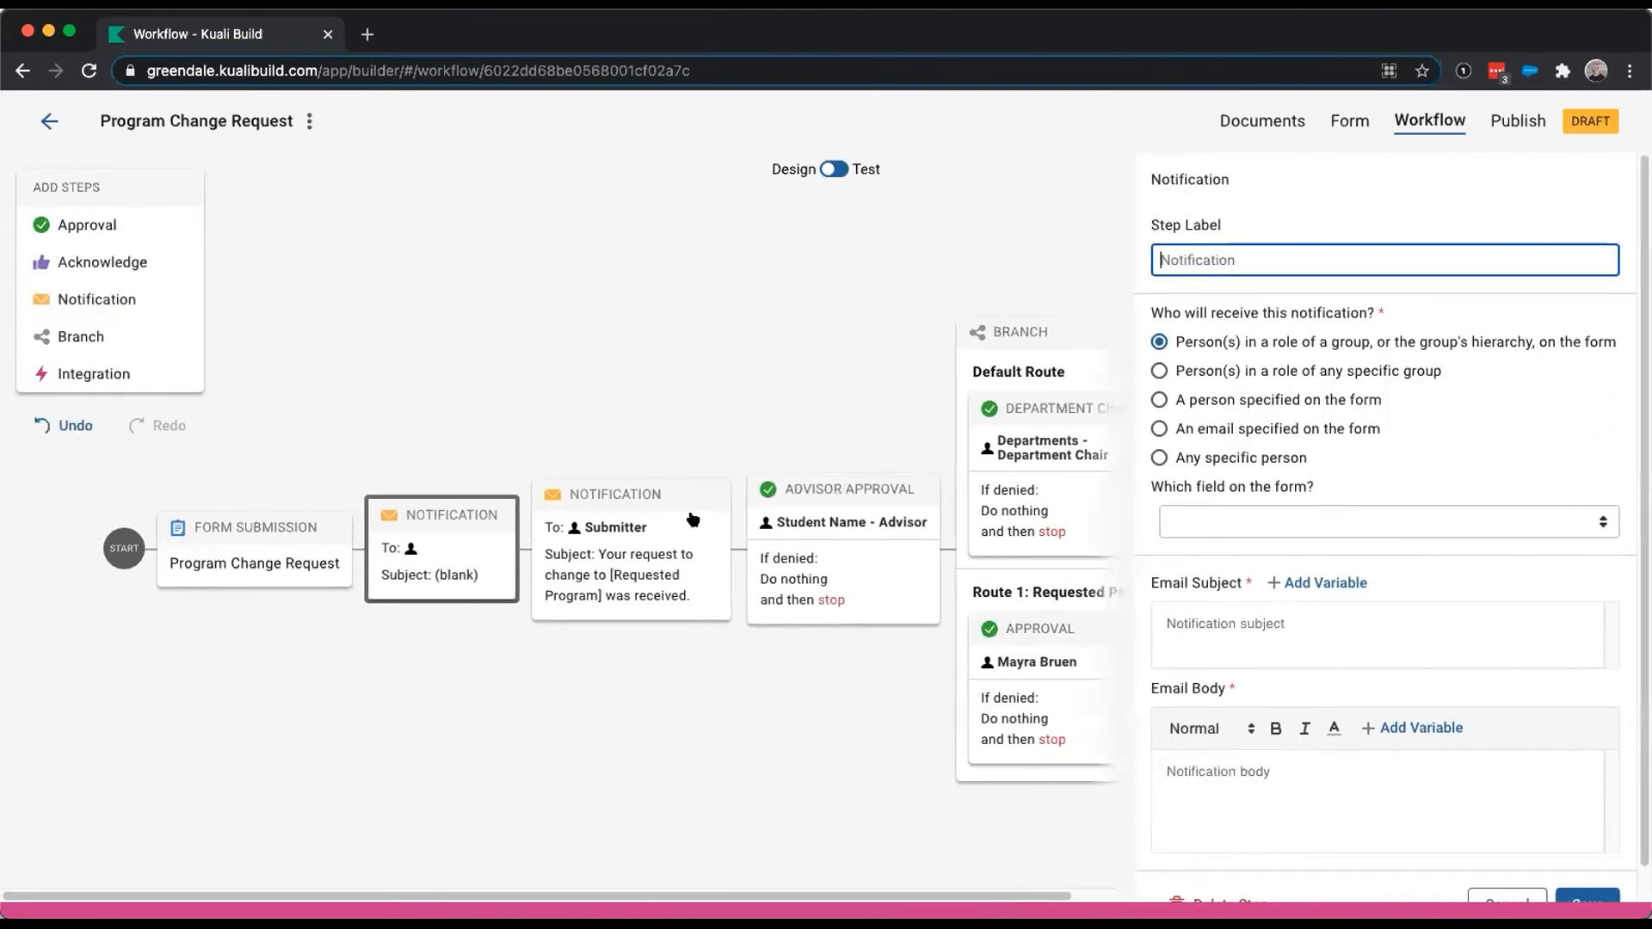
click(1292, 528)
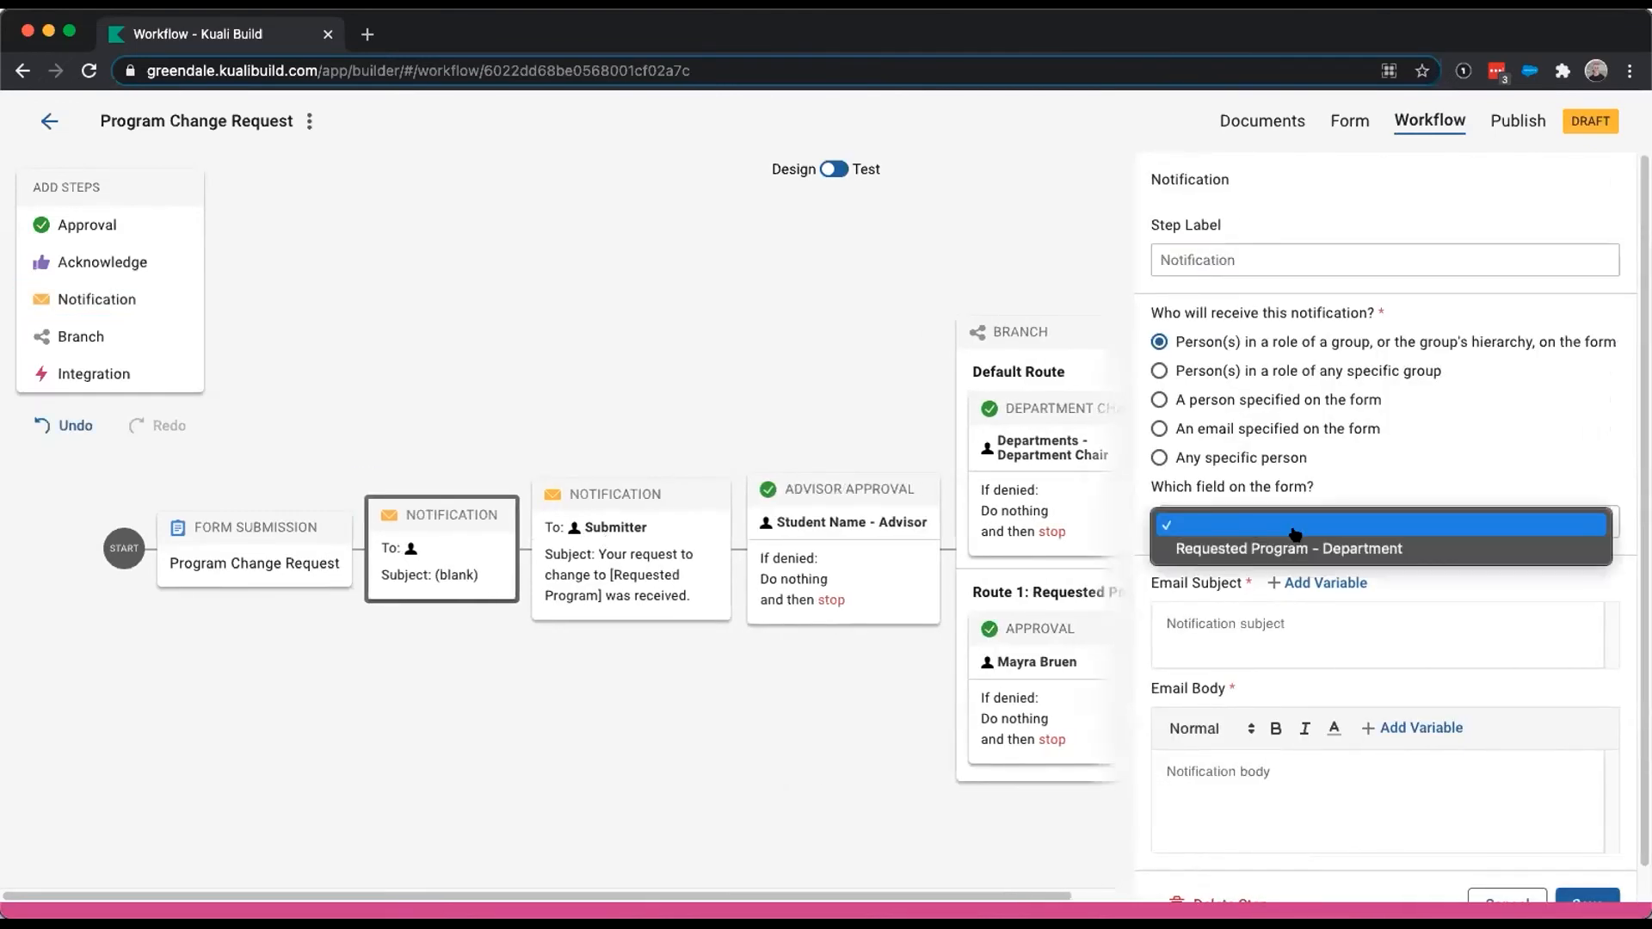
click(1238, 462)
click(1230, 430)
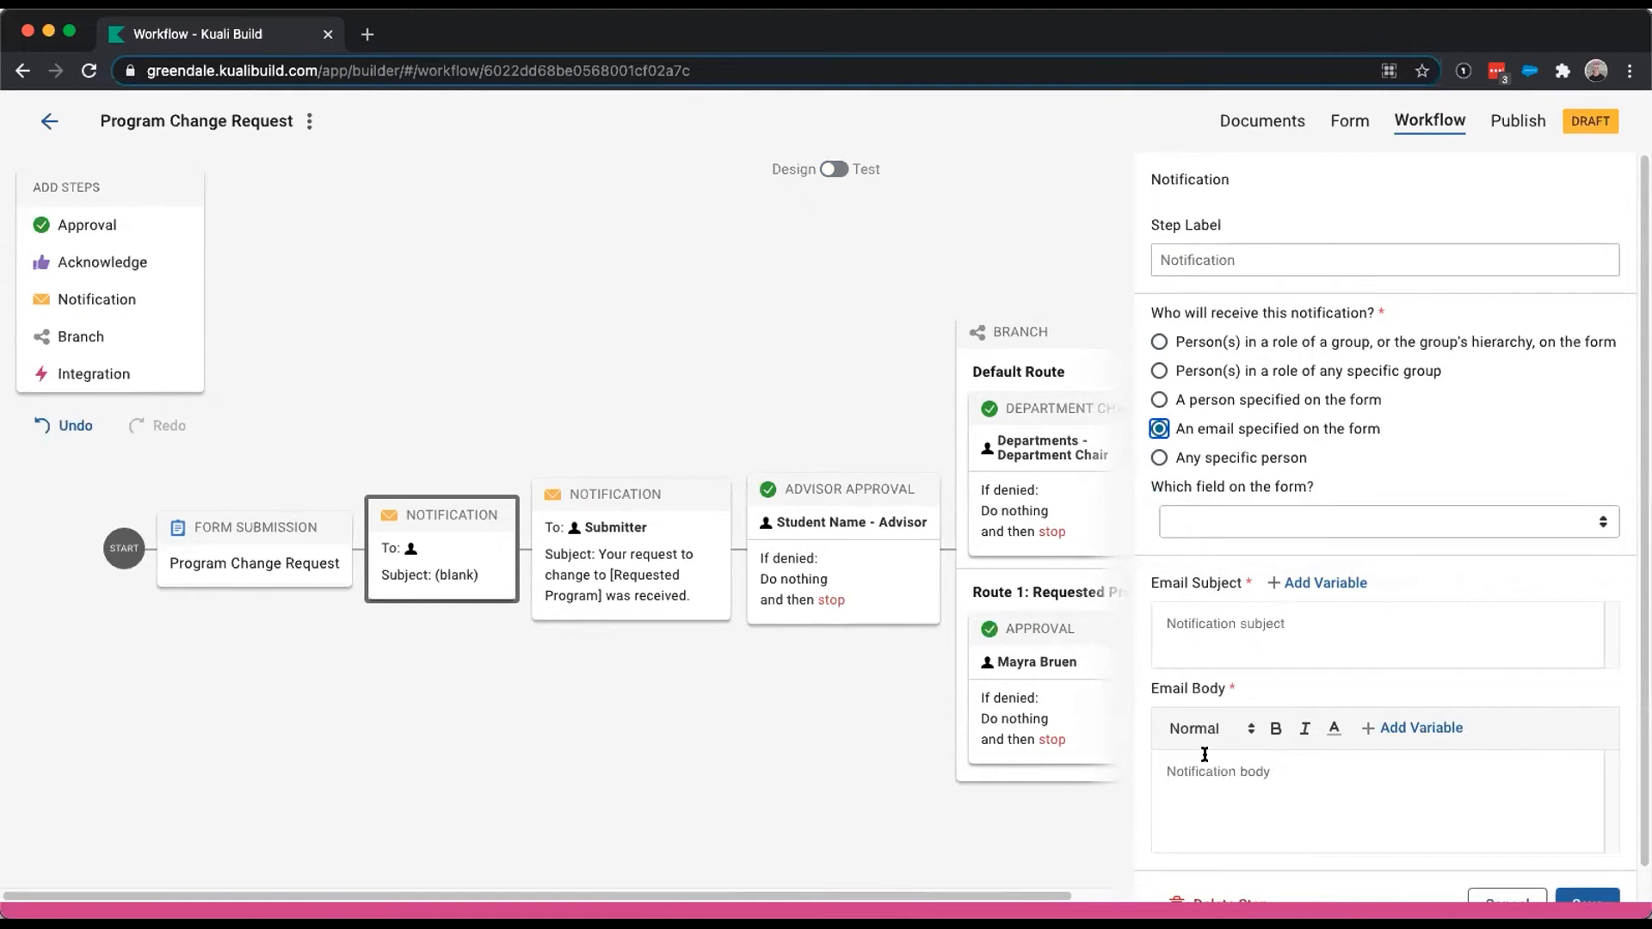
- Compare the Notification recipient options and email fields again, then delete the new step
scroll(1336, 578, down, 1)
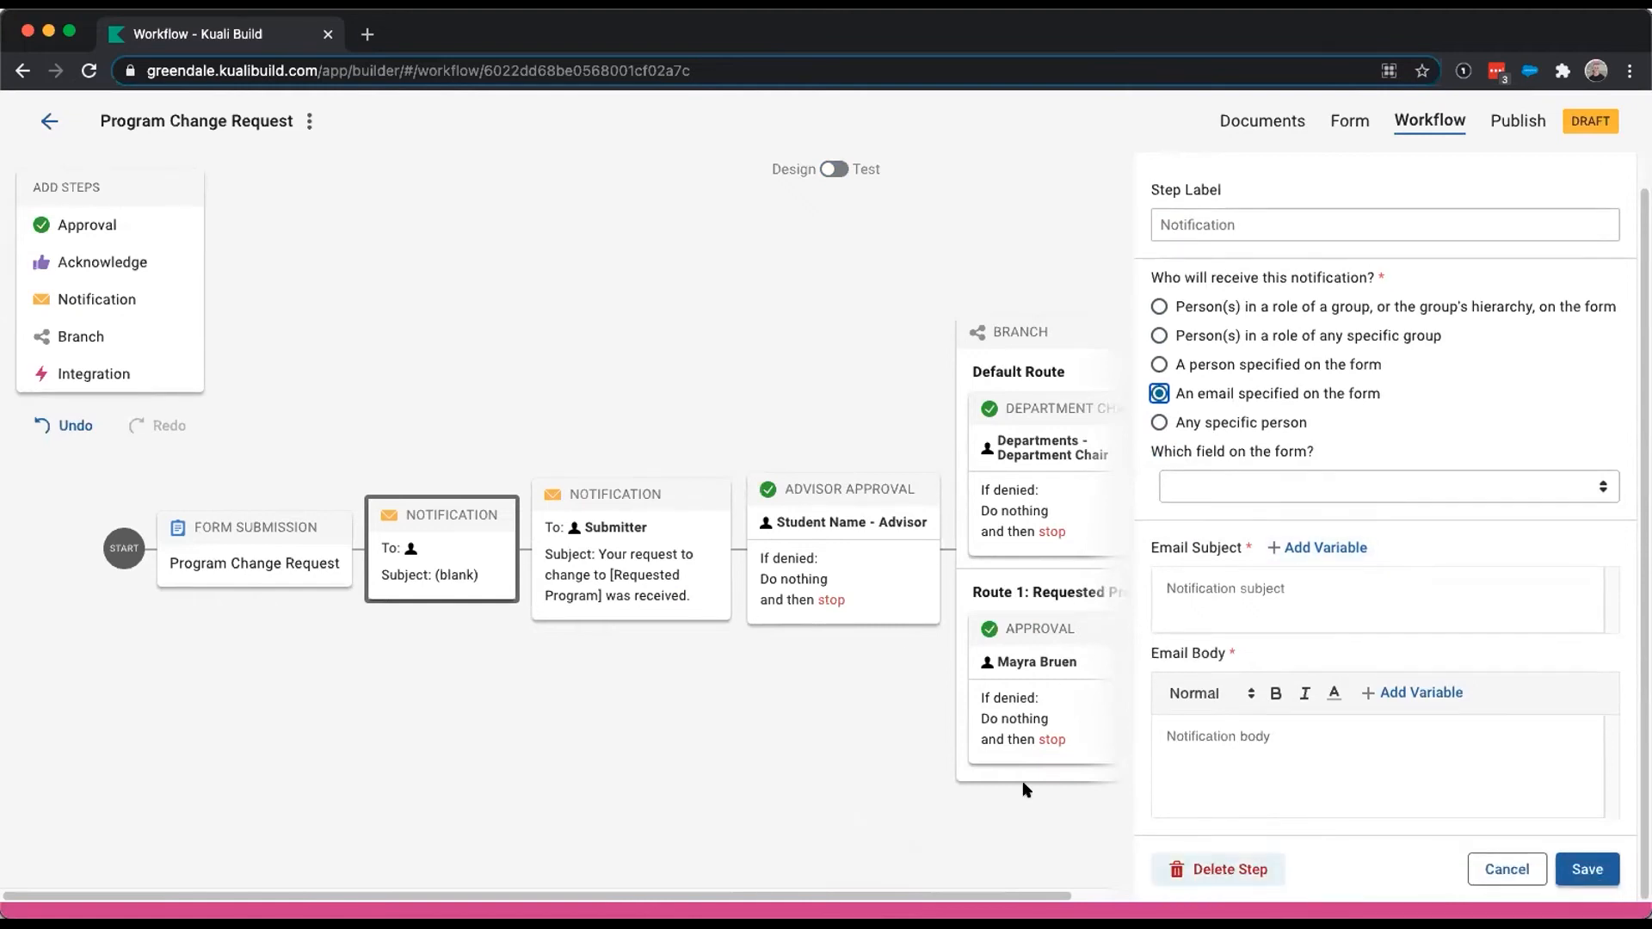
click(434, 526)
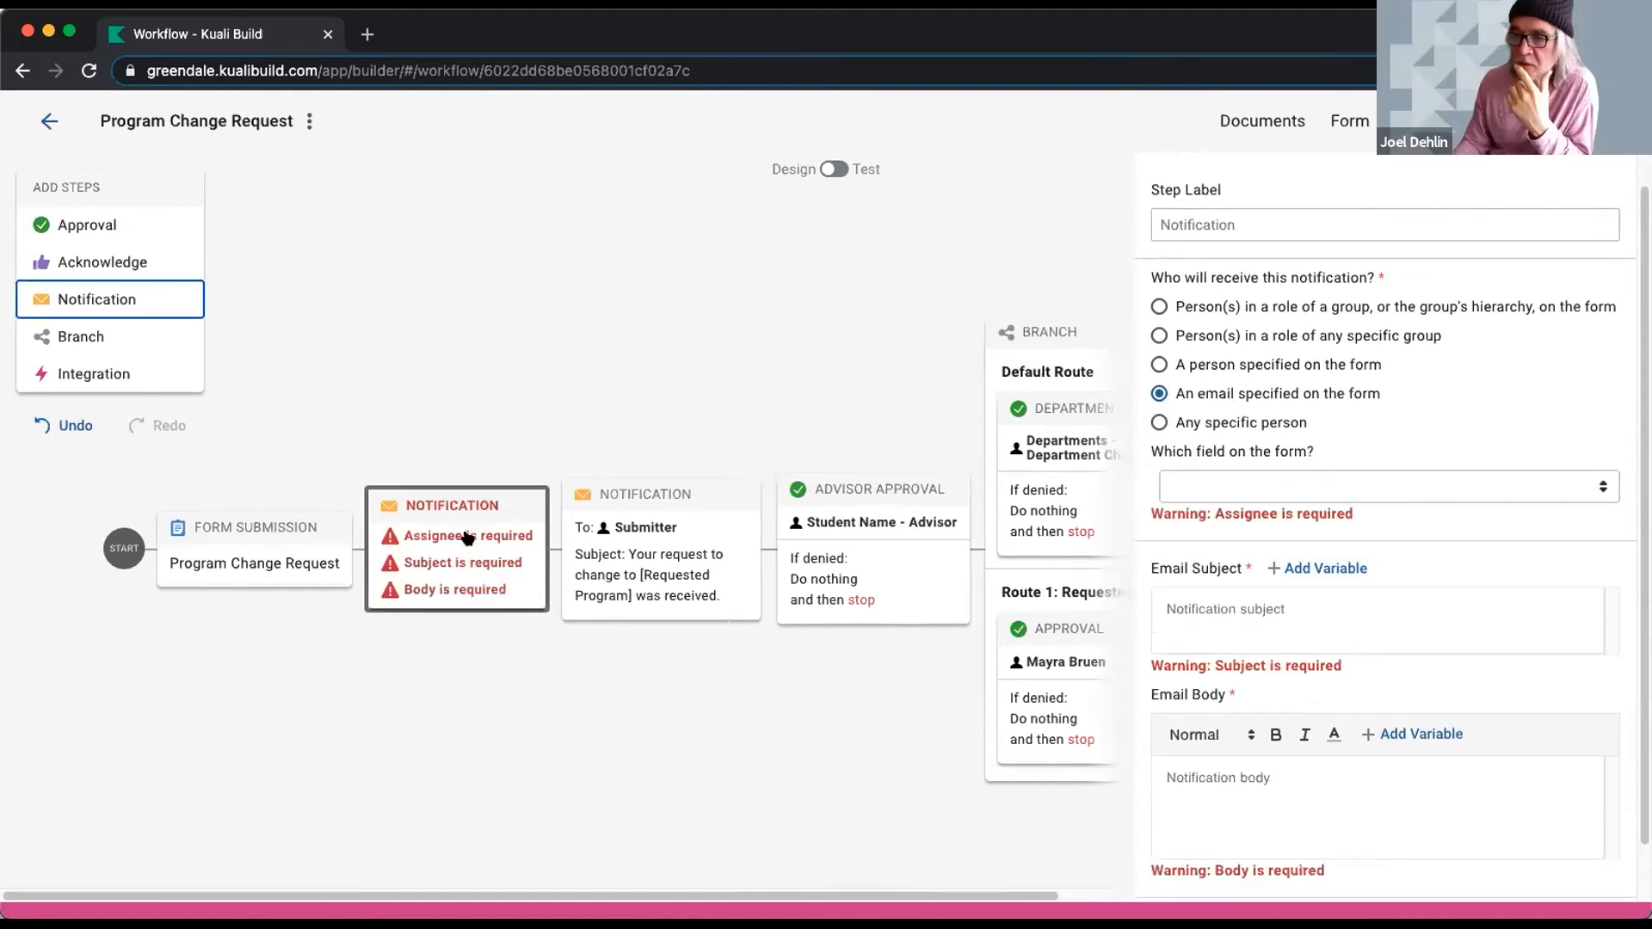
click(1205, 423)
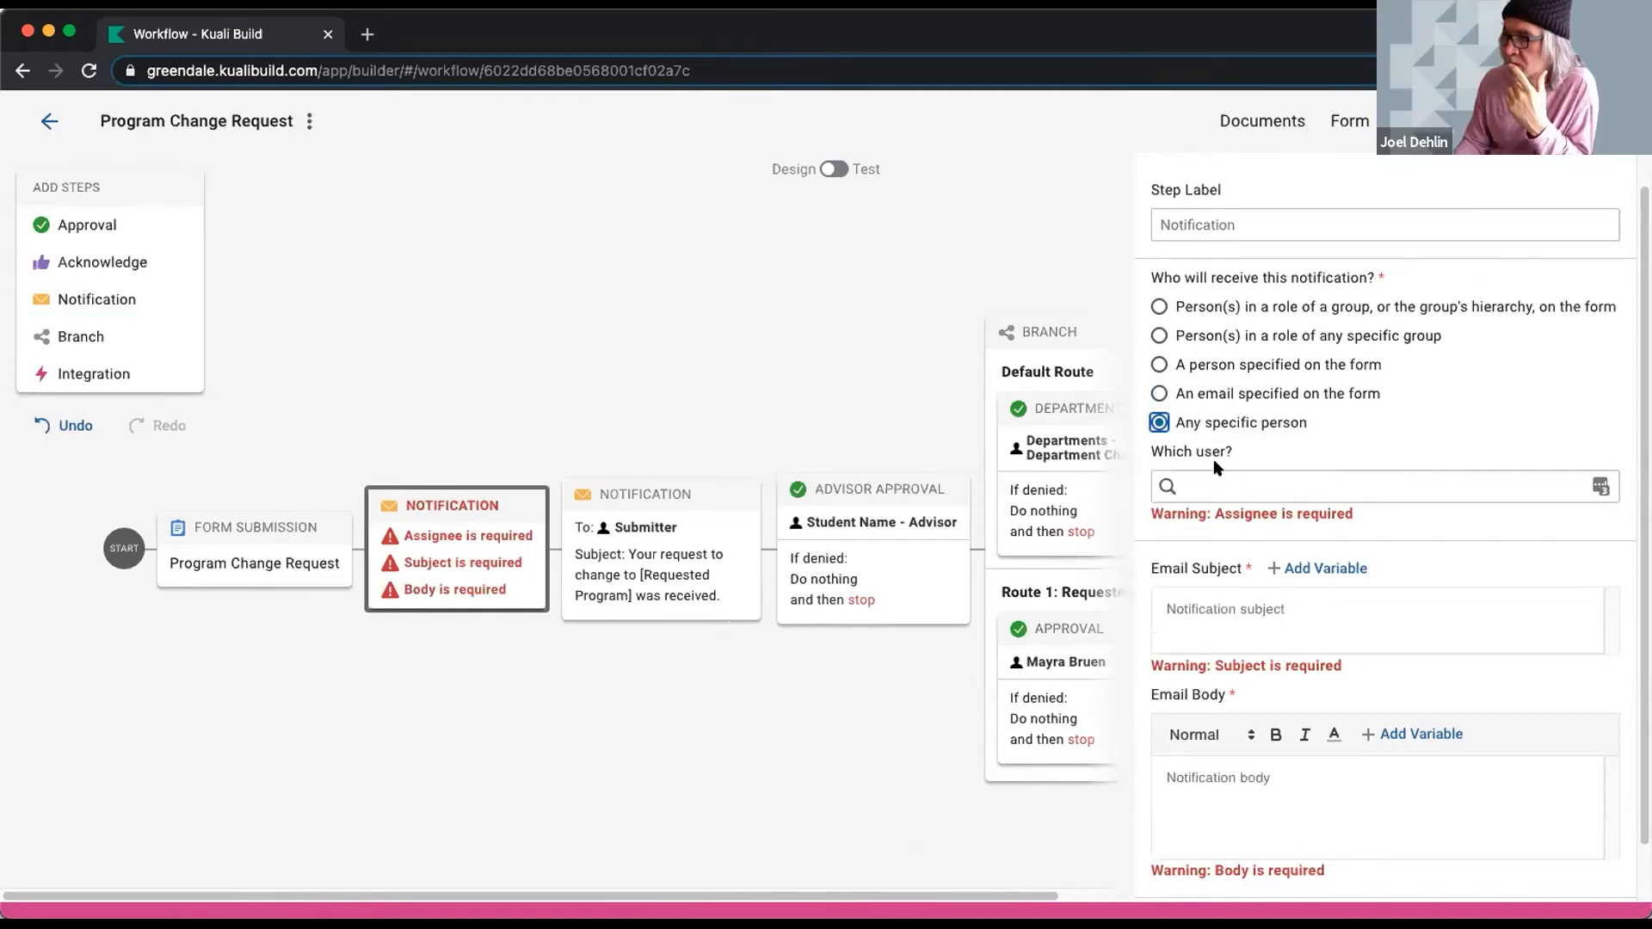
click(1204, 394)
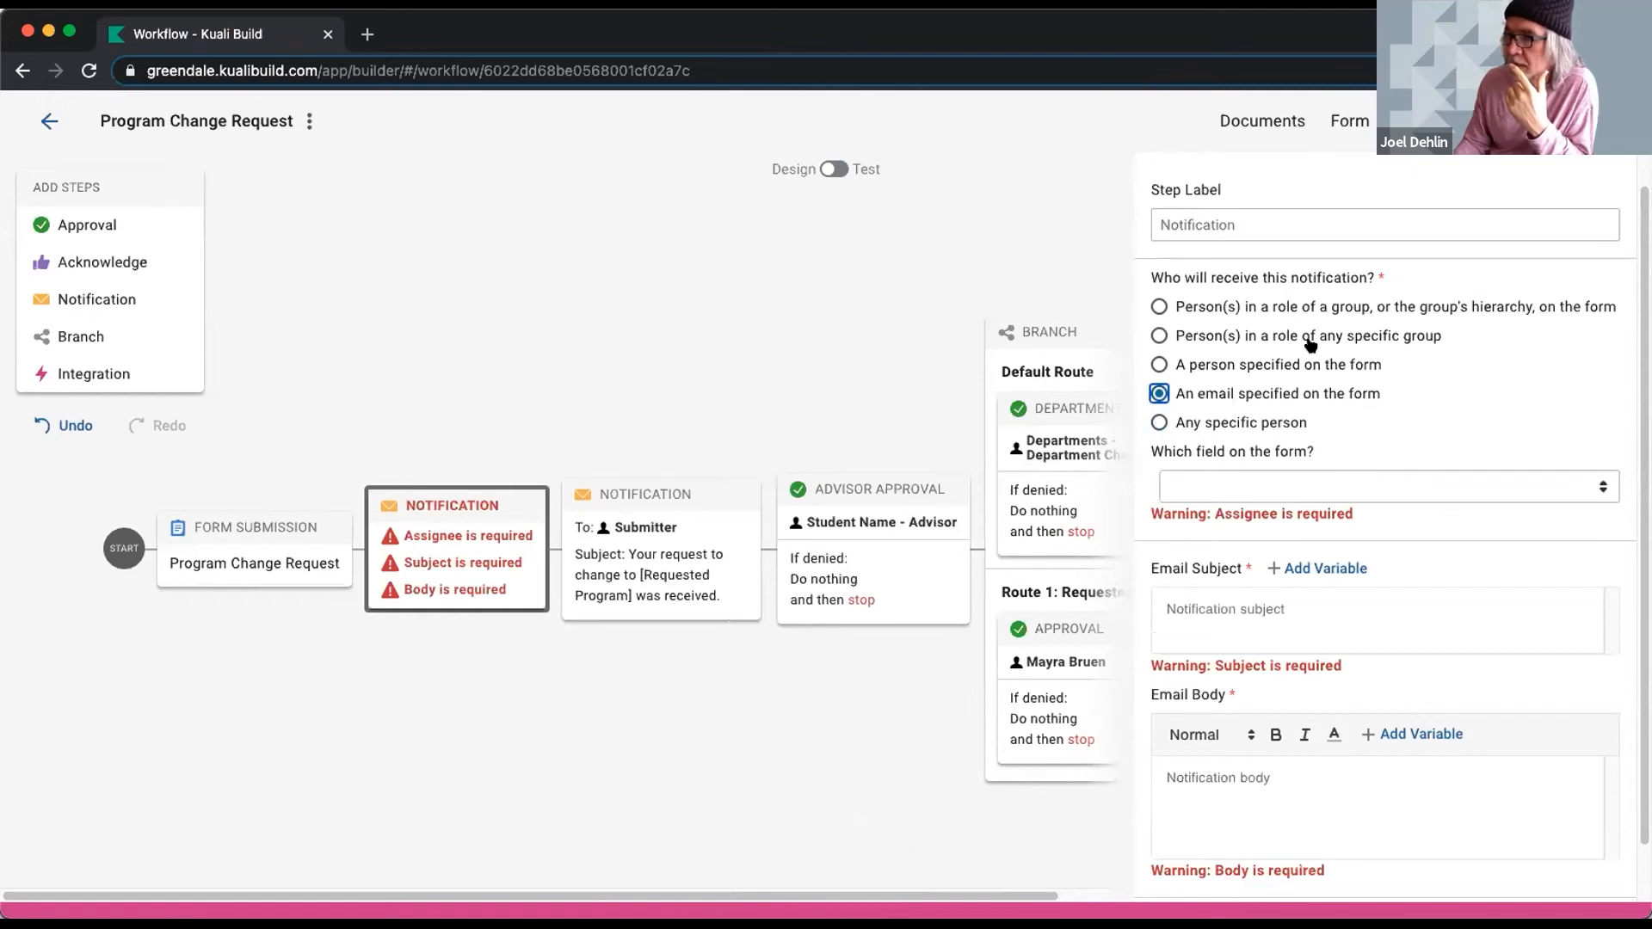
click(1319, 489)
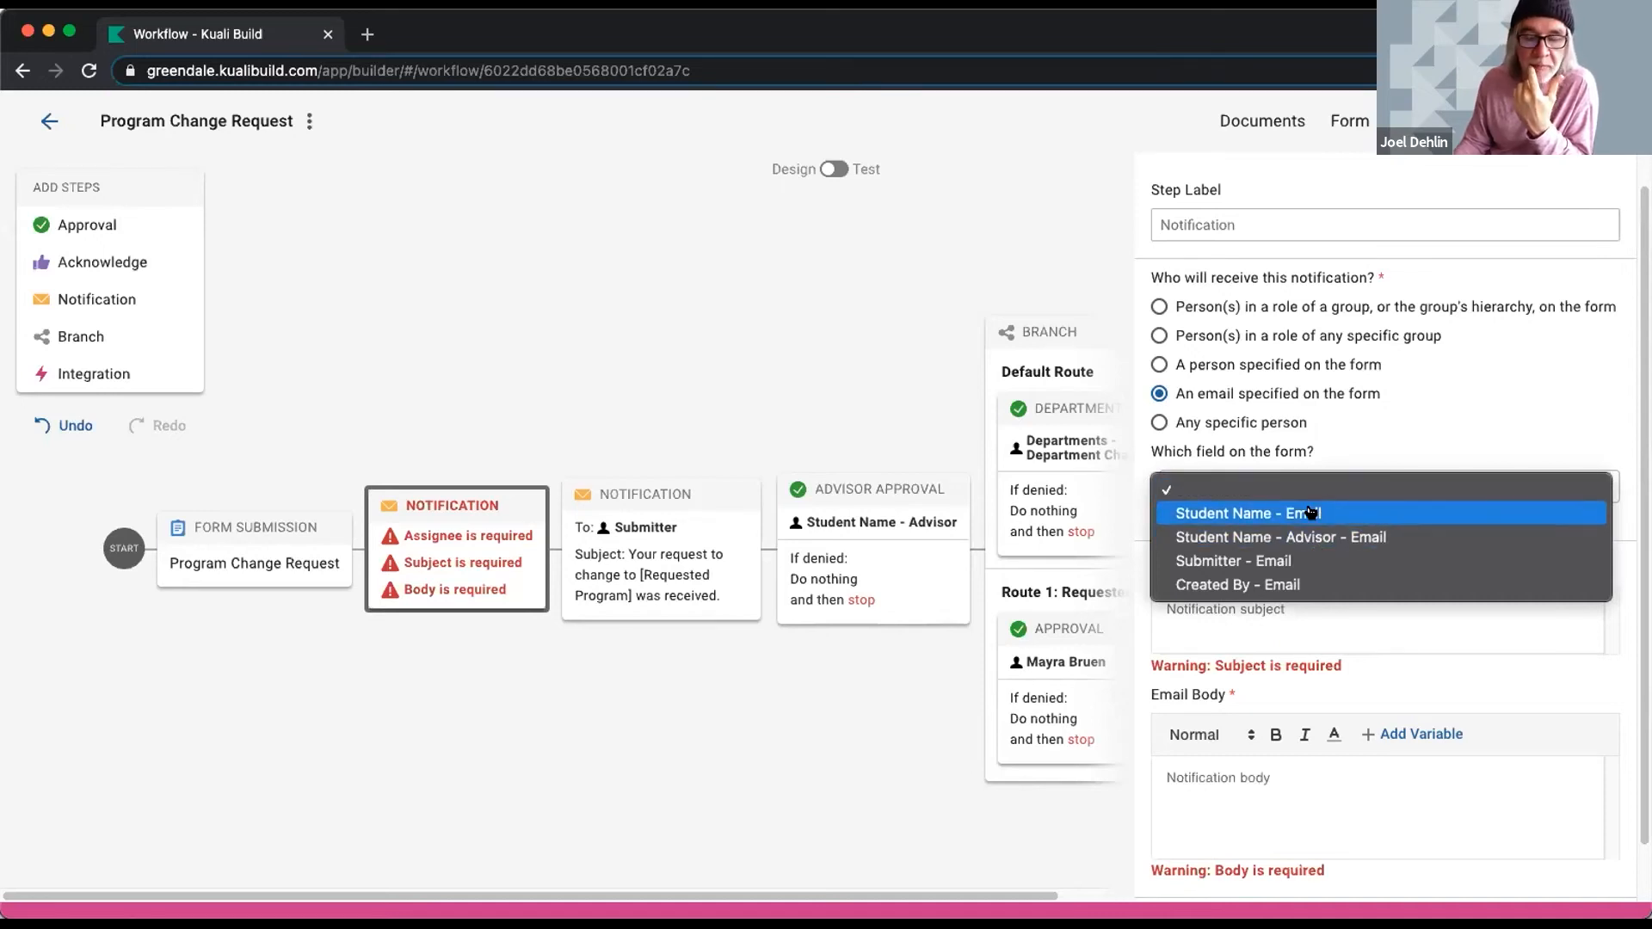
click(899, 305)
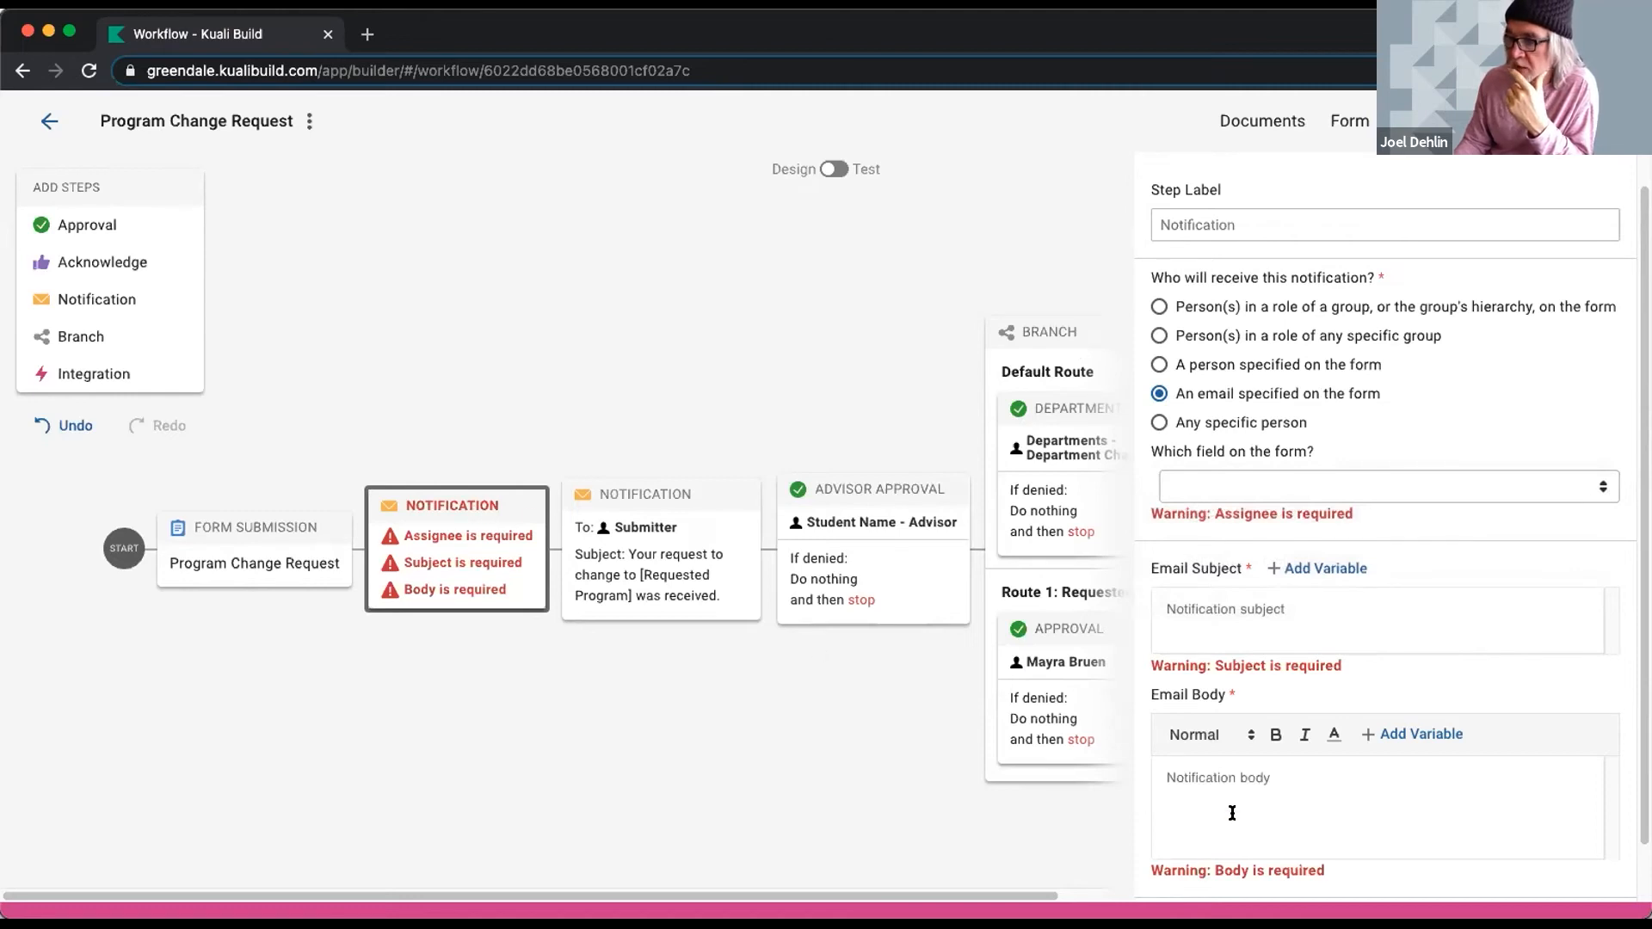
scroll(1232, 769, down, 1)
click(1230, 869)
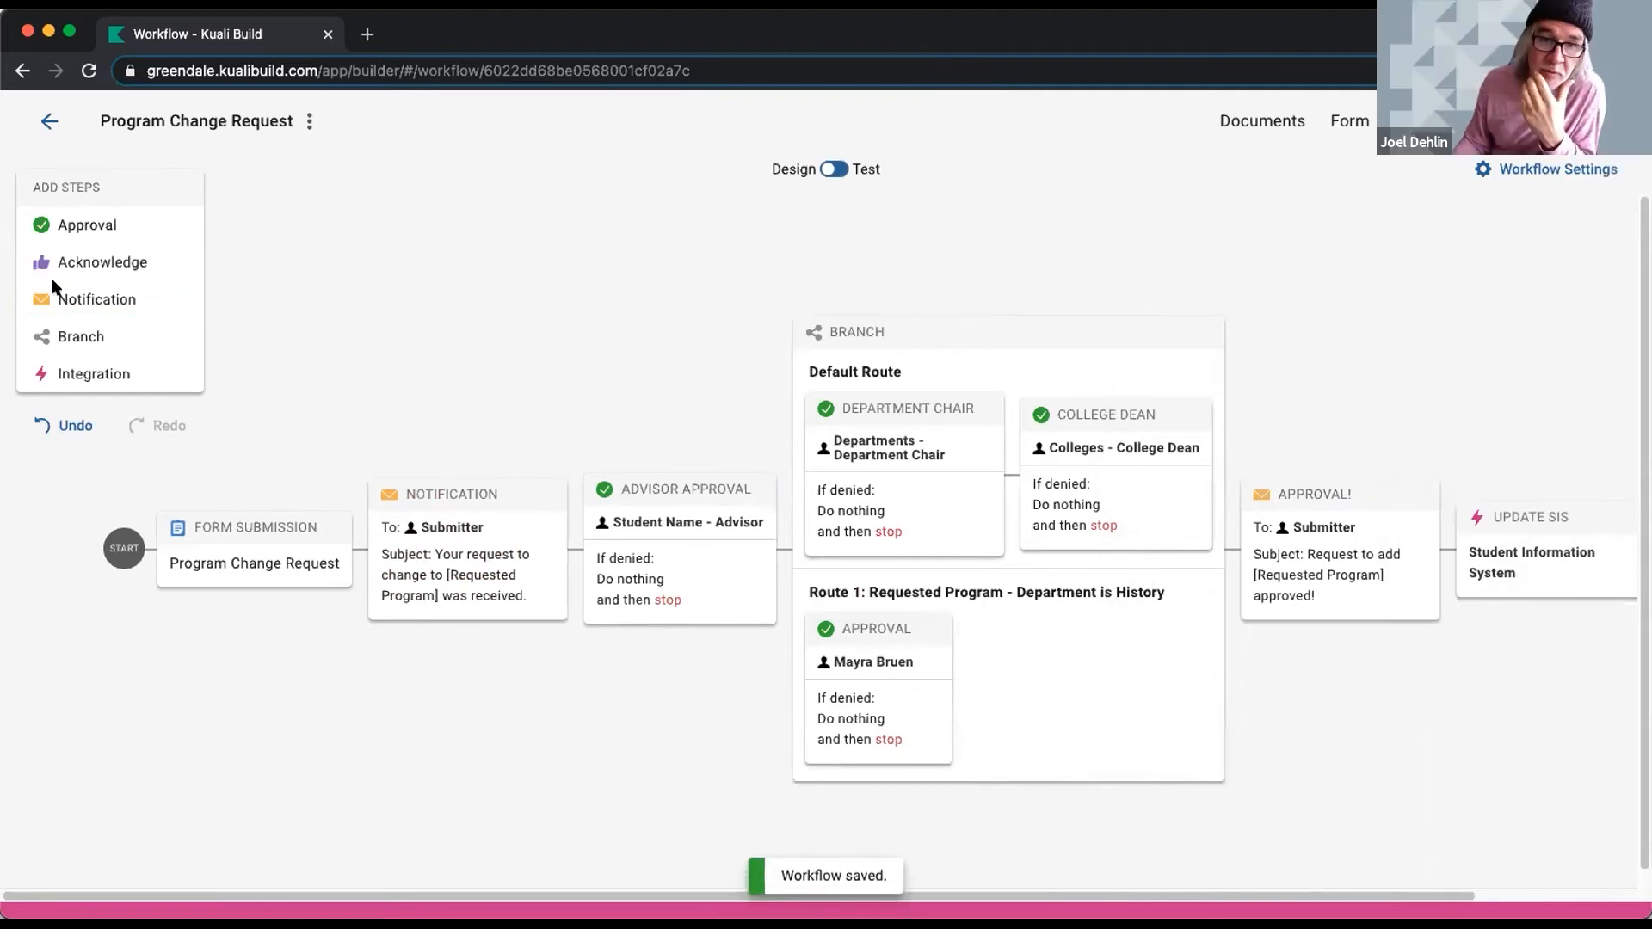
- Return home and open System API Integrations from the Build menu
click(49, 123)
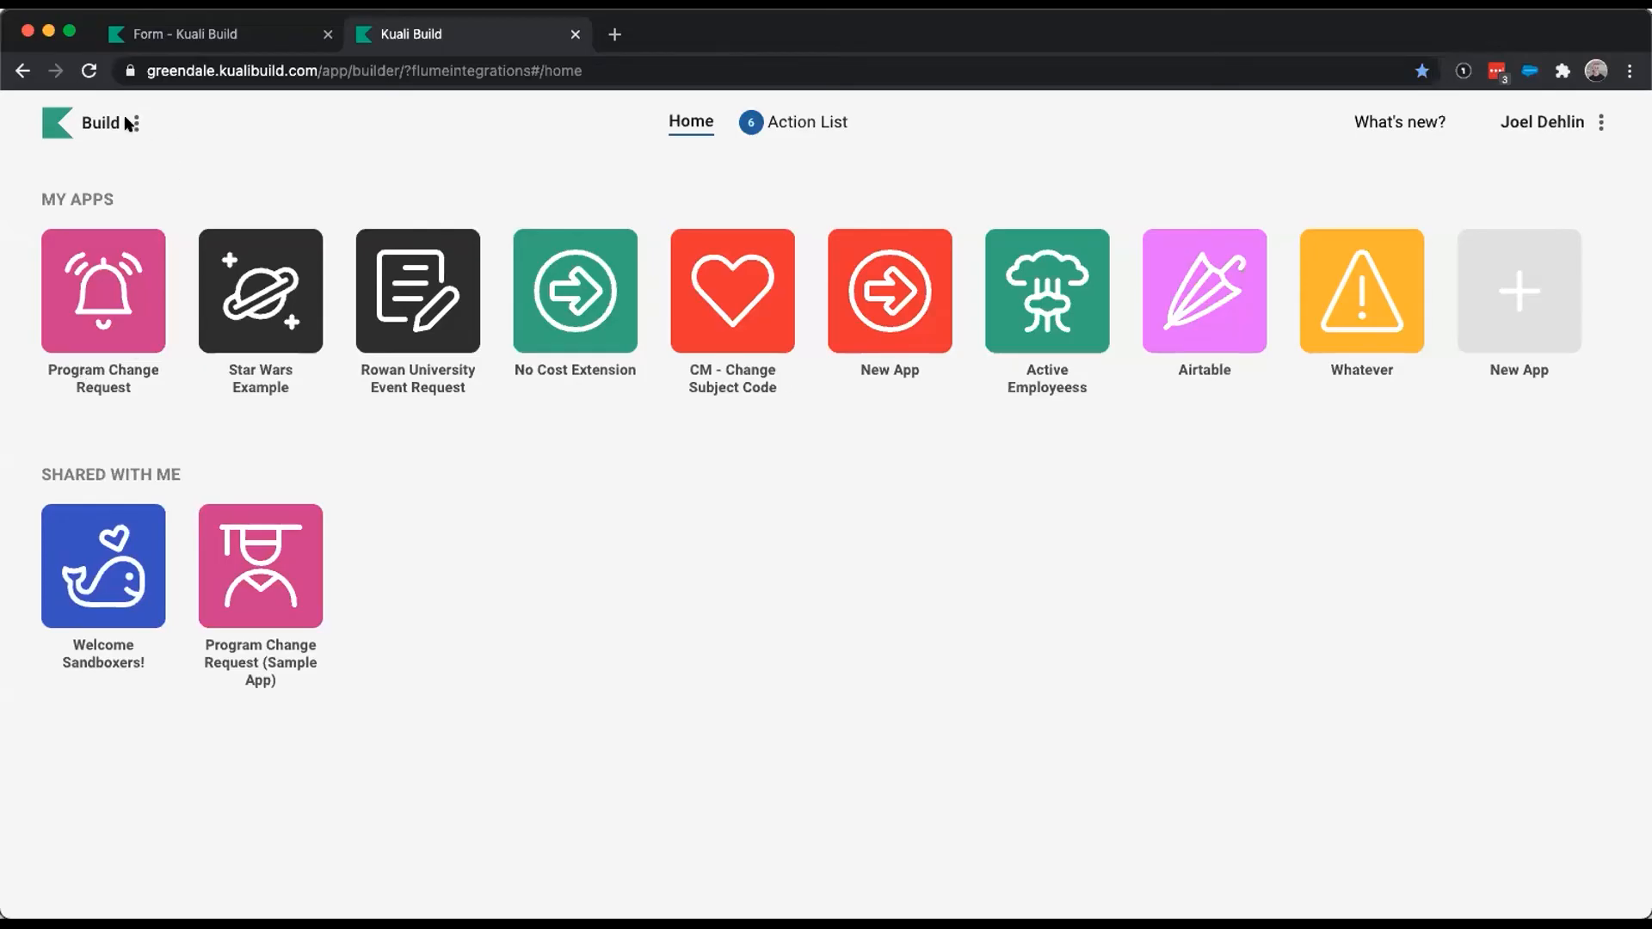
click(135, 123)
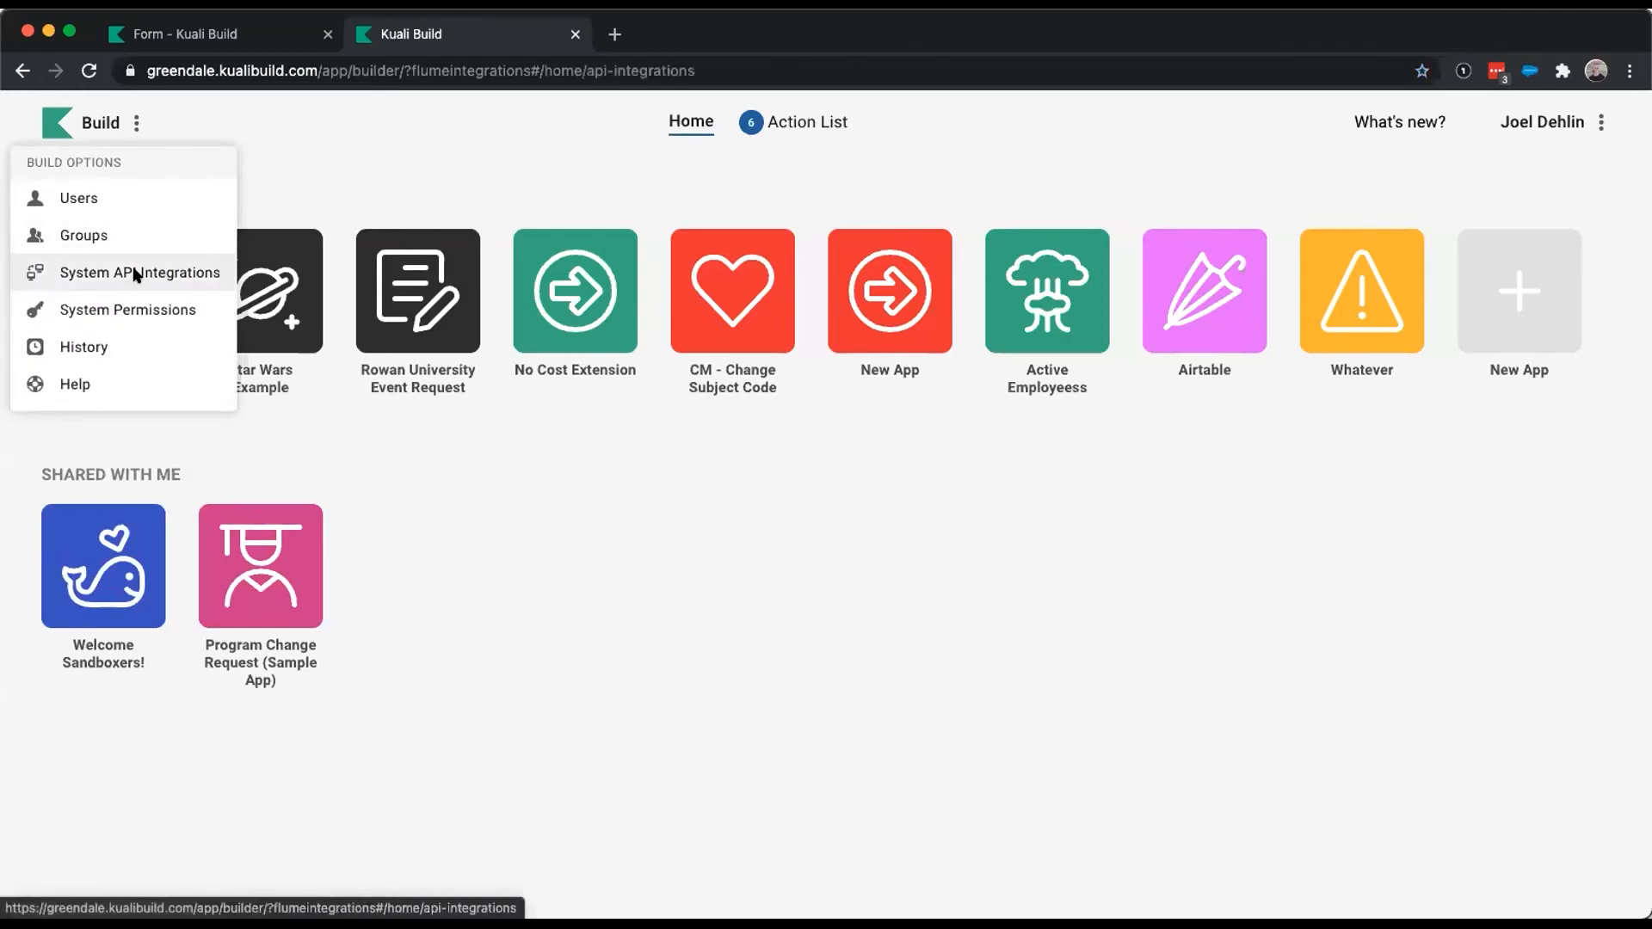
click(135, 273)
scroll(989, 555, down, 10)
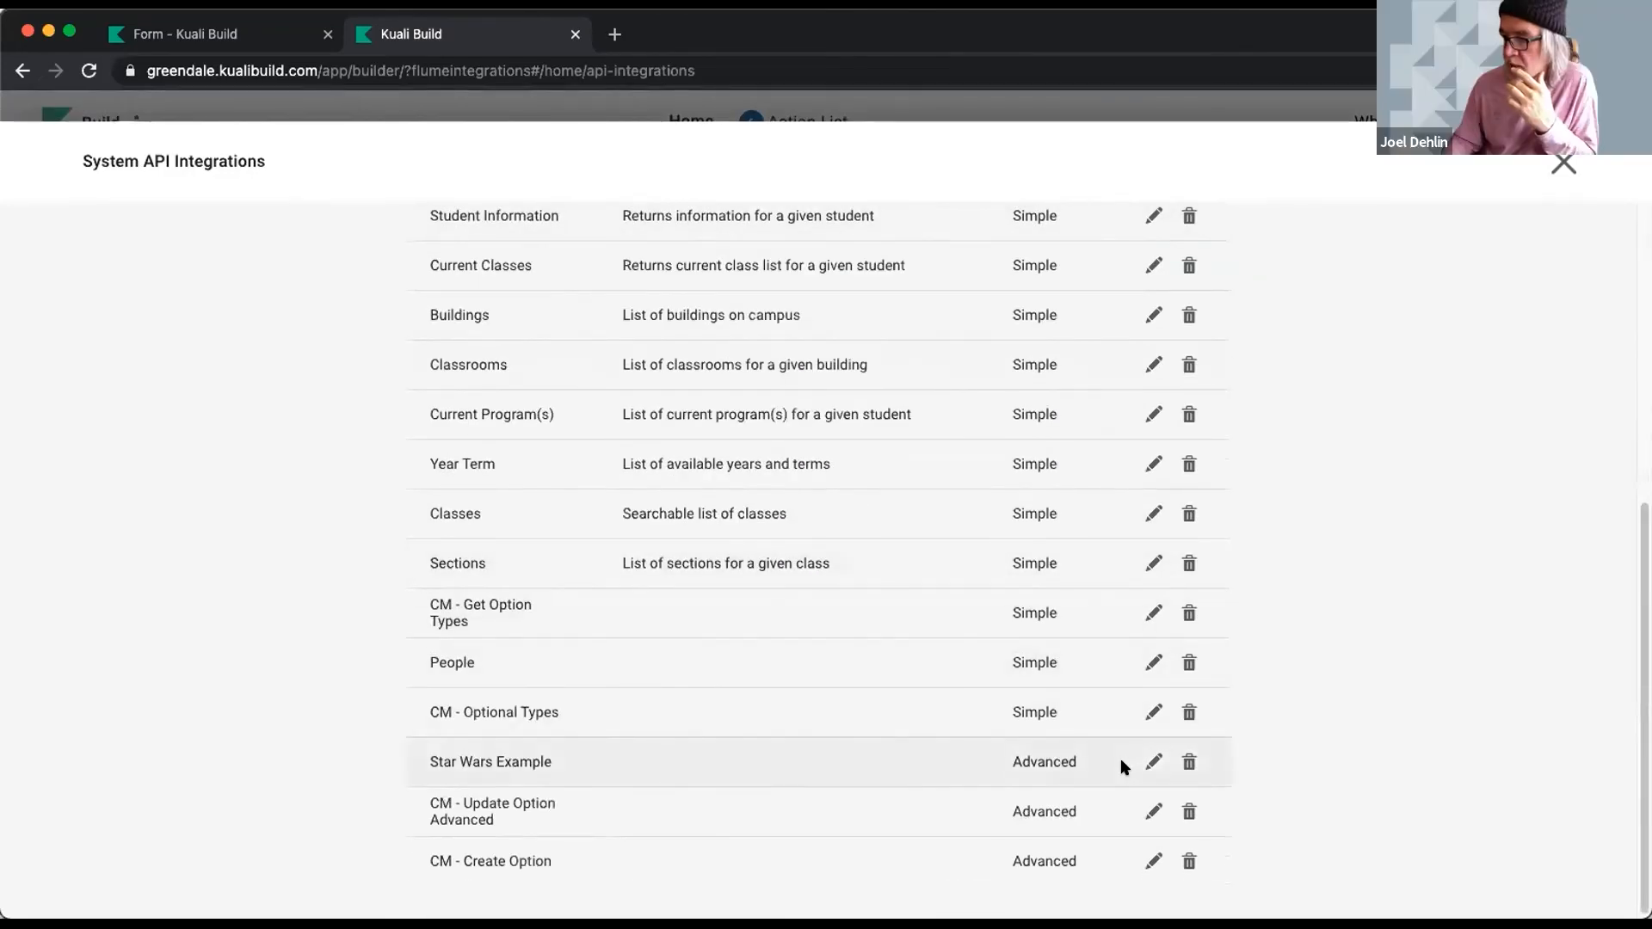
- Open the Star Wars Example integration and inspect its API Call node, leaving the method at GET
click(1154, 761)
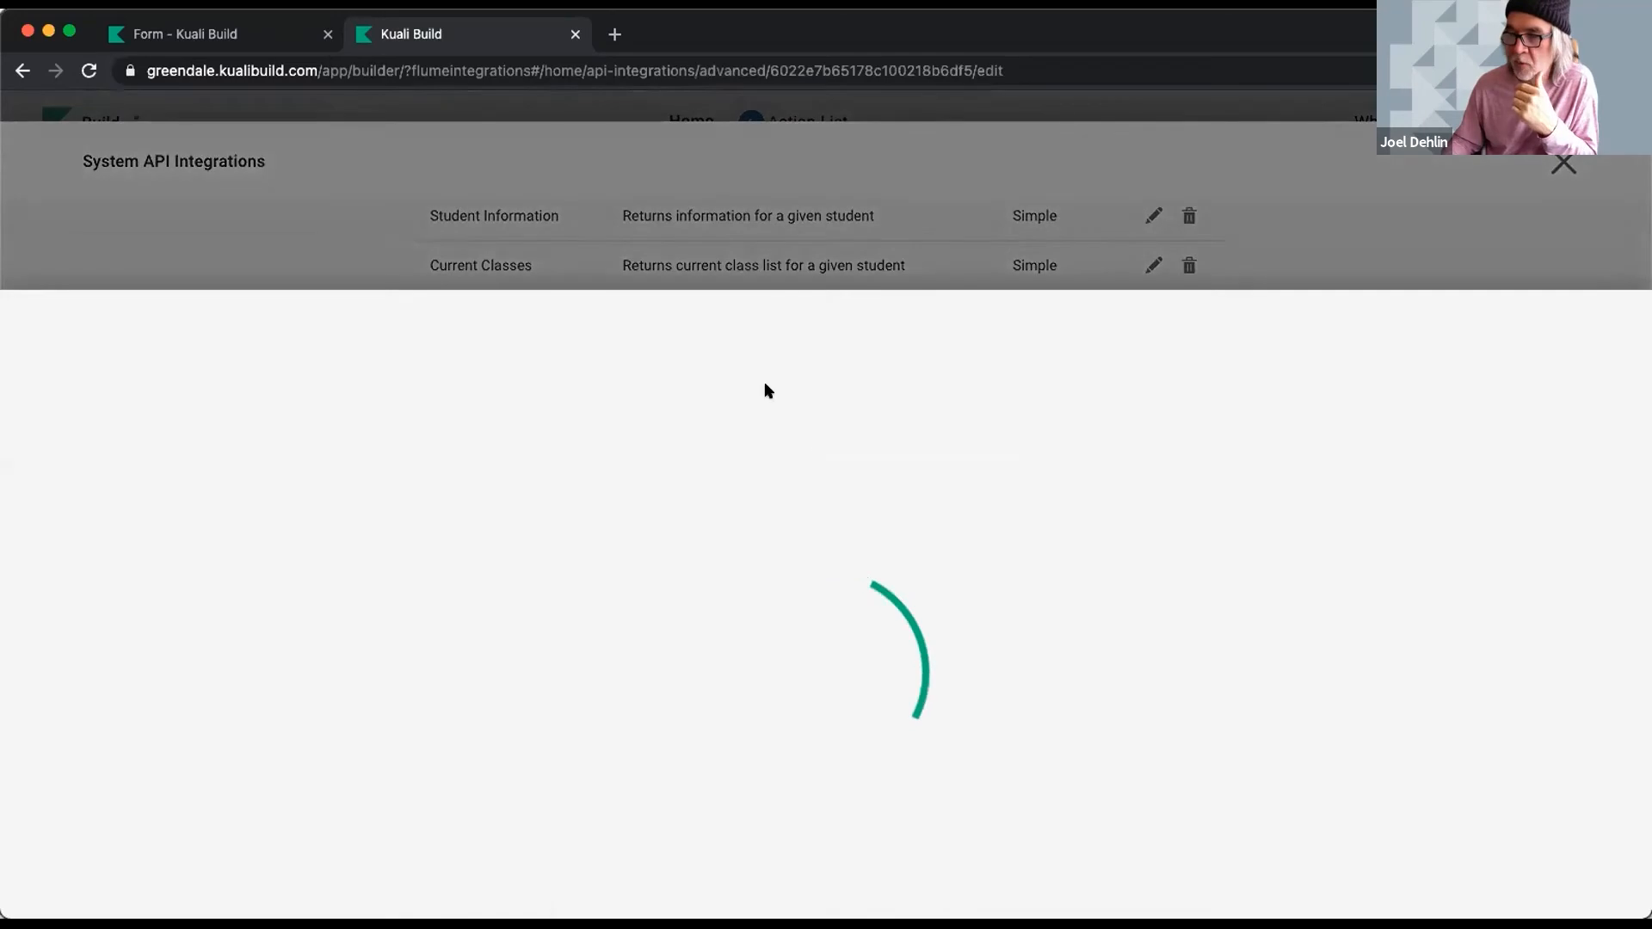
scroll(693, 637, down, 4)
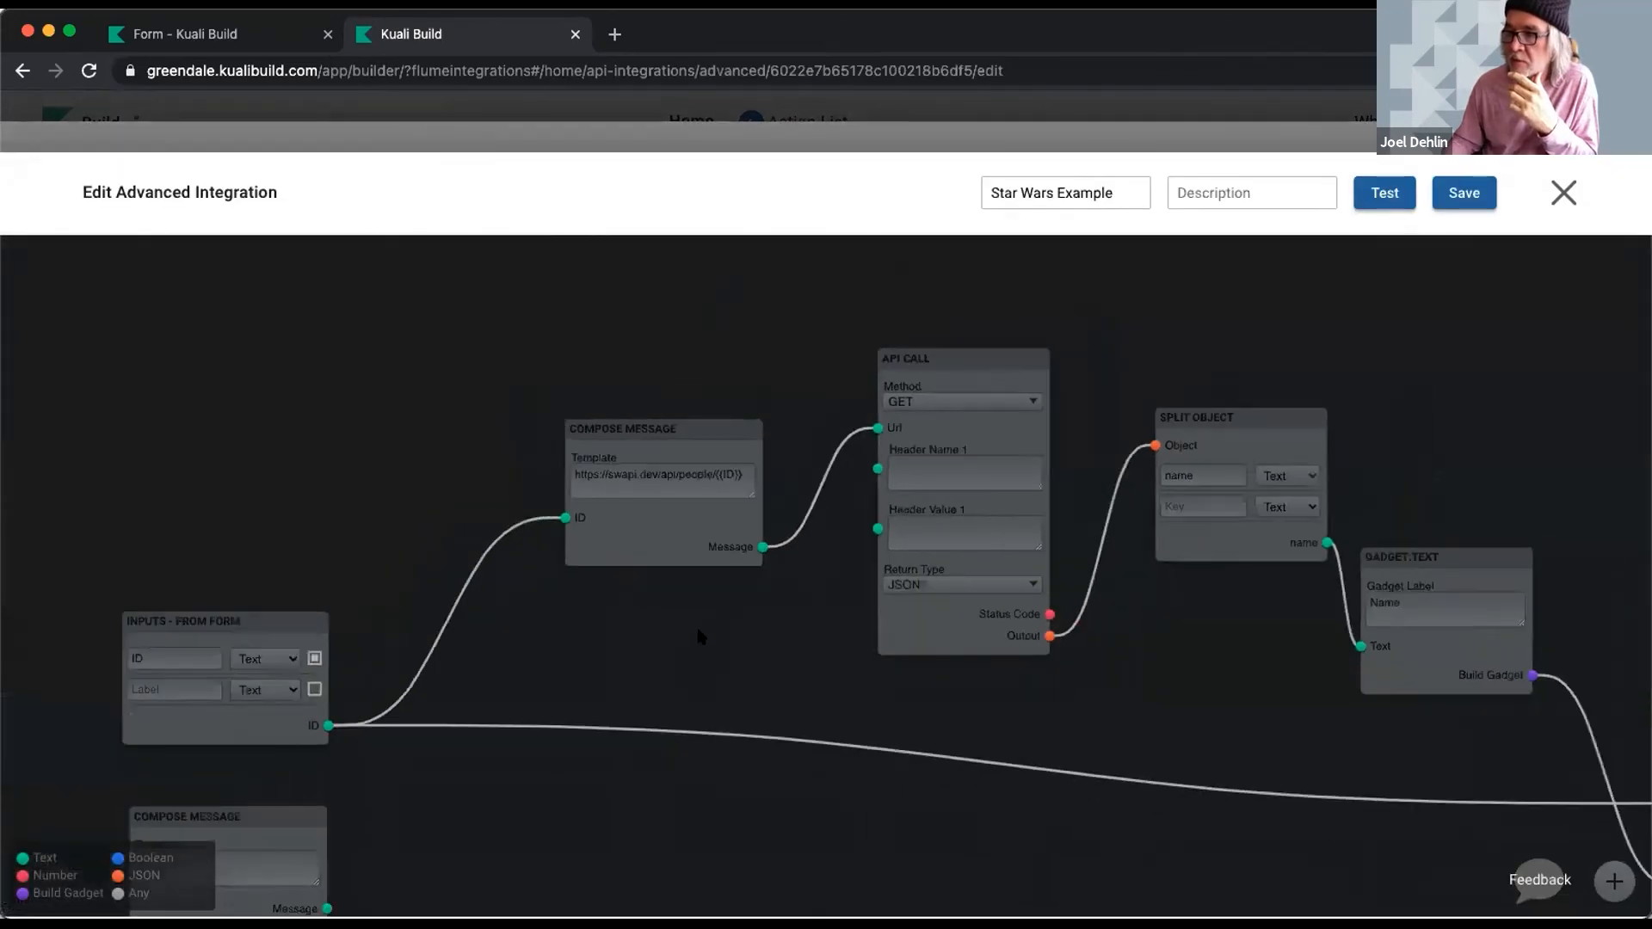
scroll(699, 635, down, 1)
drag(788, 654, 637, 543)
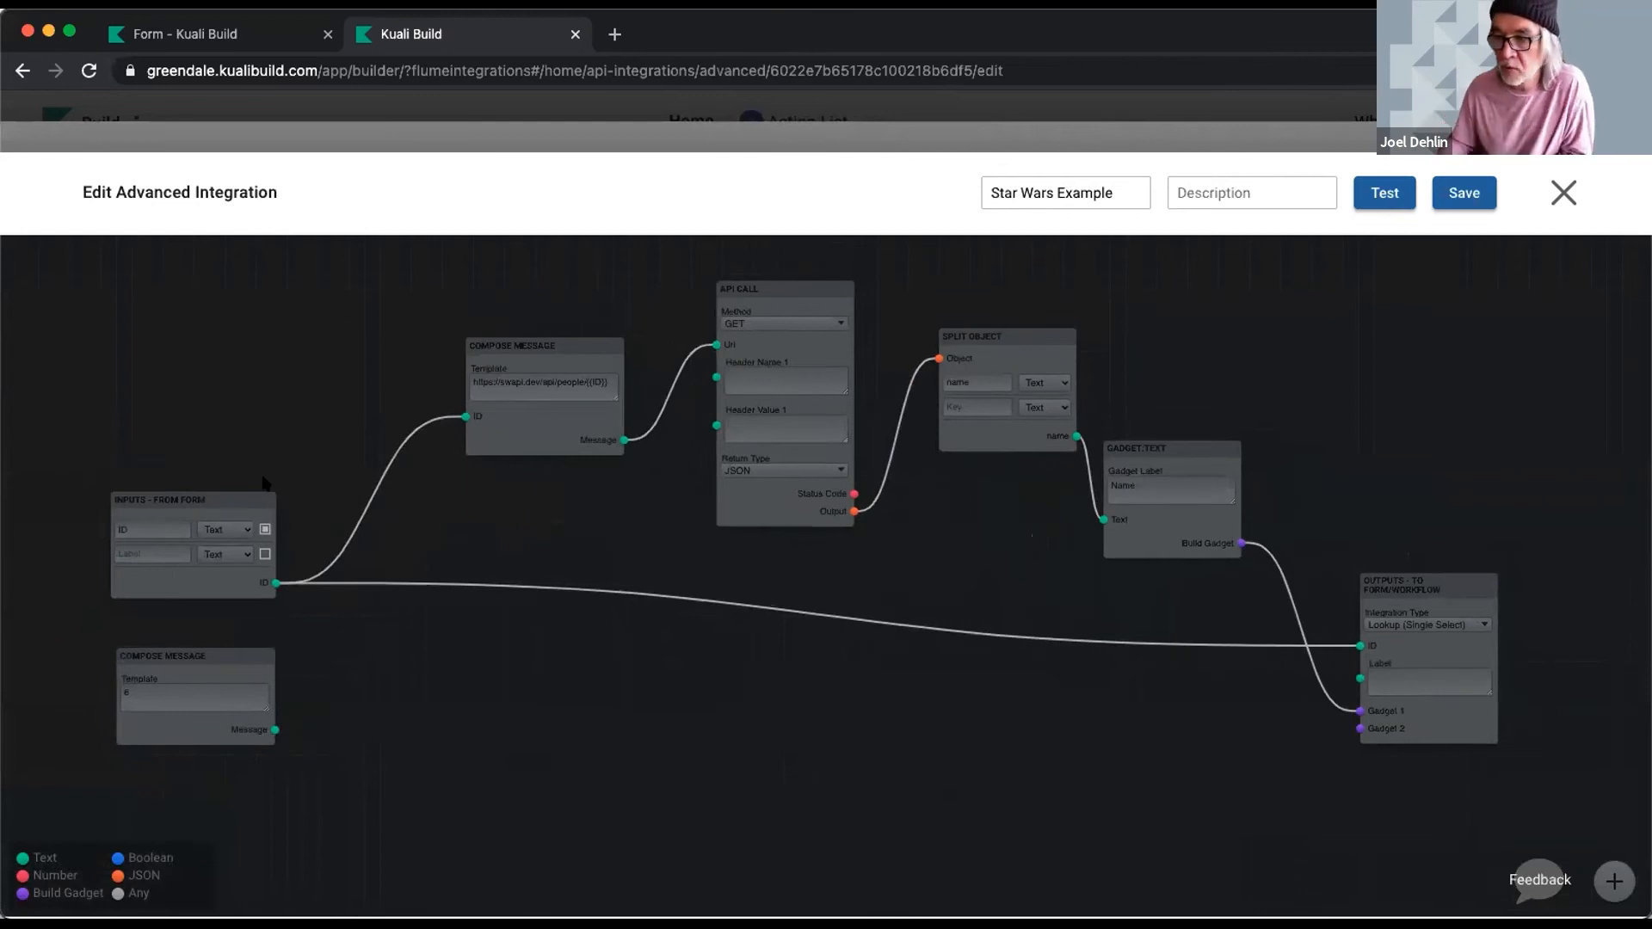
scroll(229, 456, up, 1)
scroll(229, 456, up, 1)
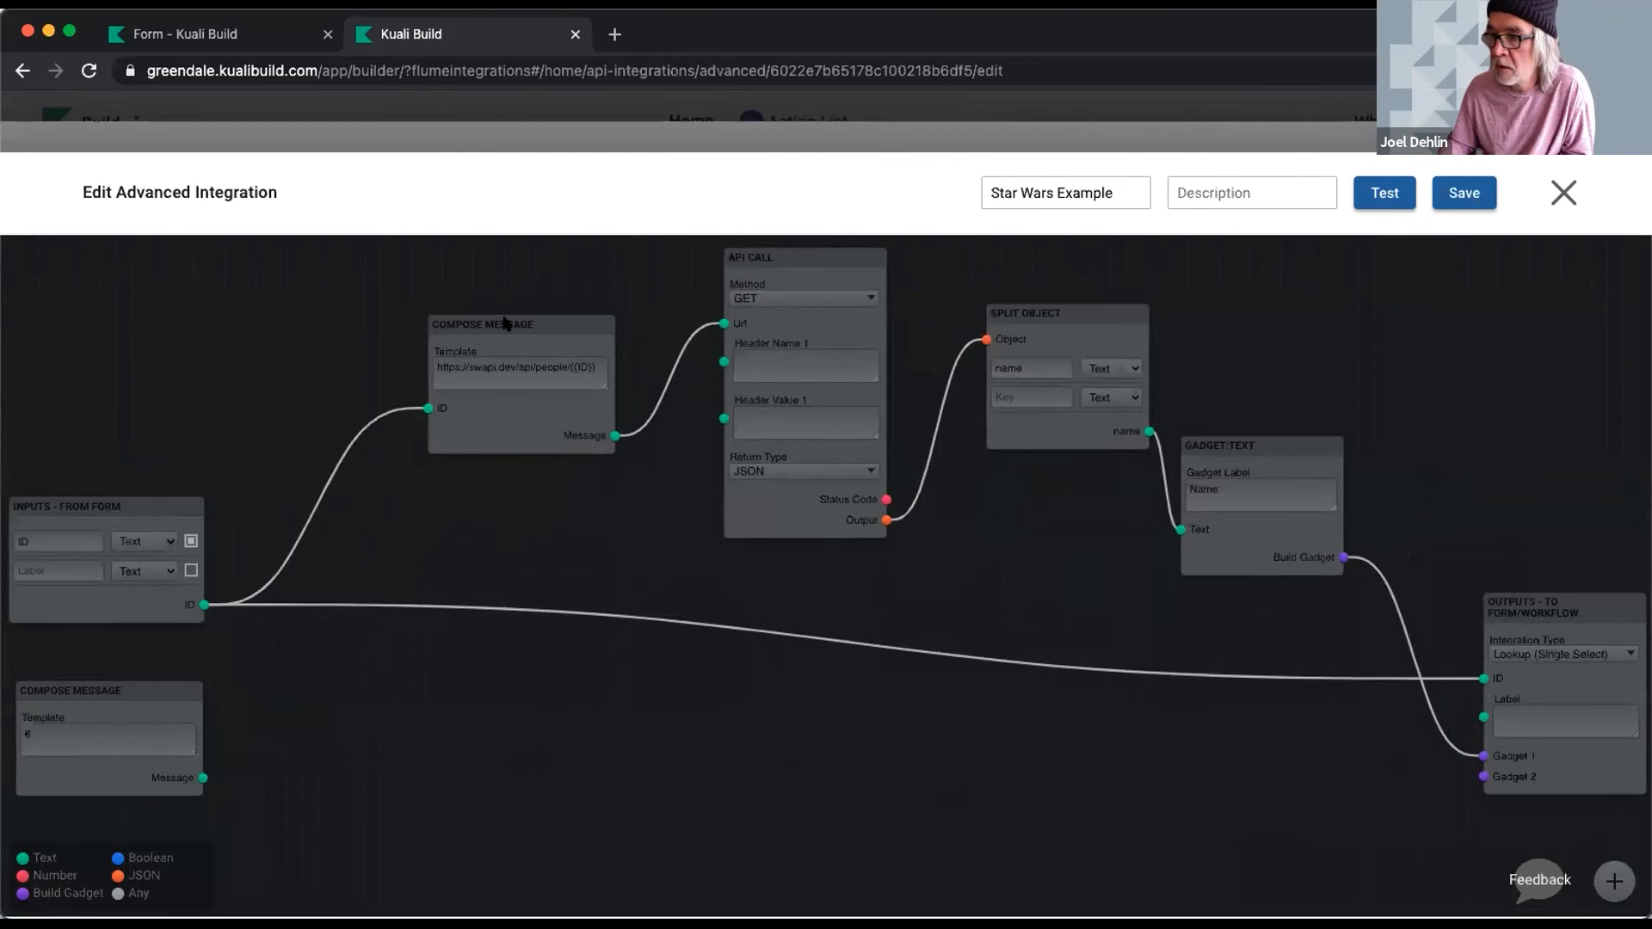
drag(506, 323, 415, 391)
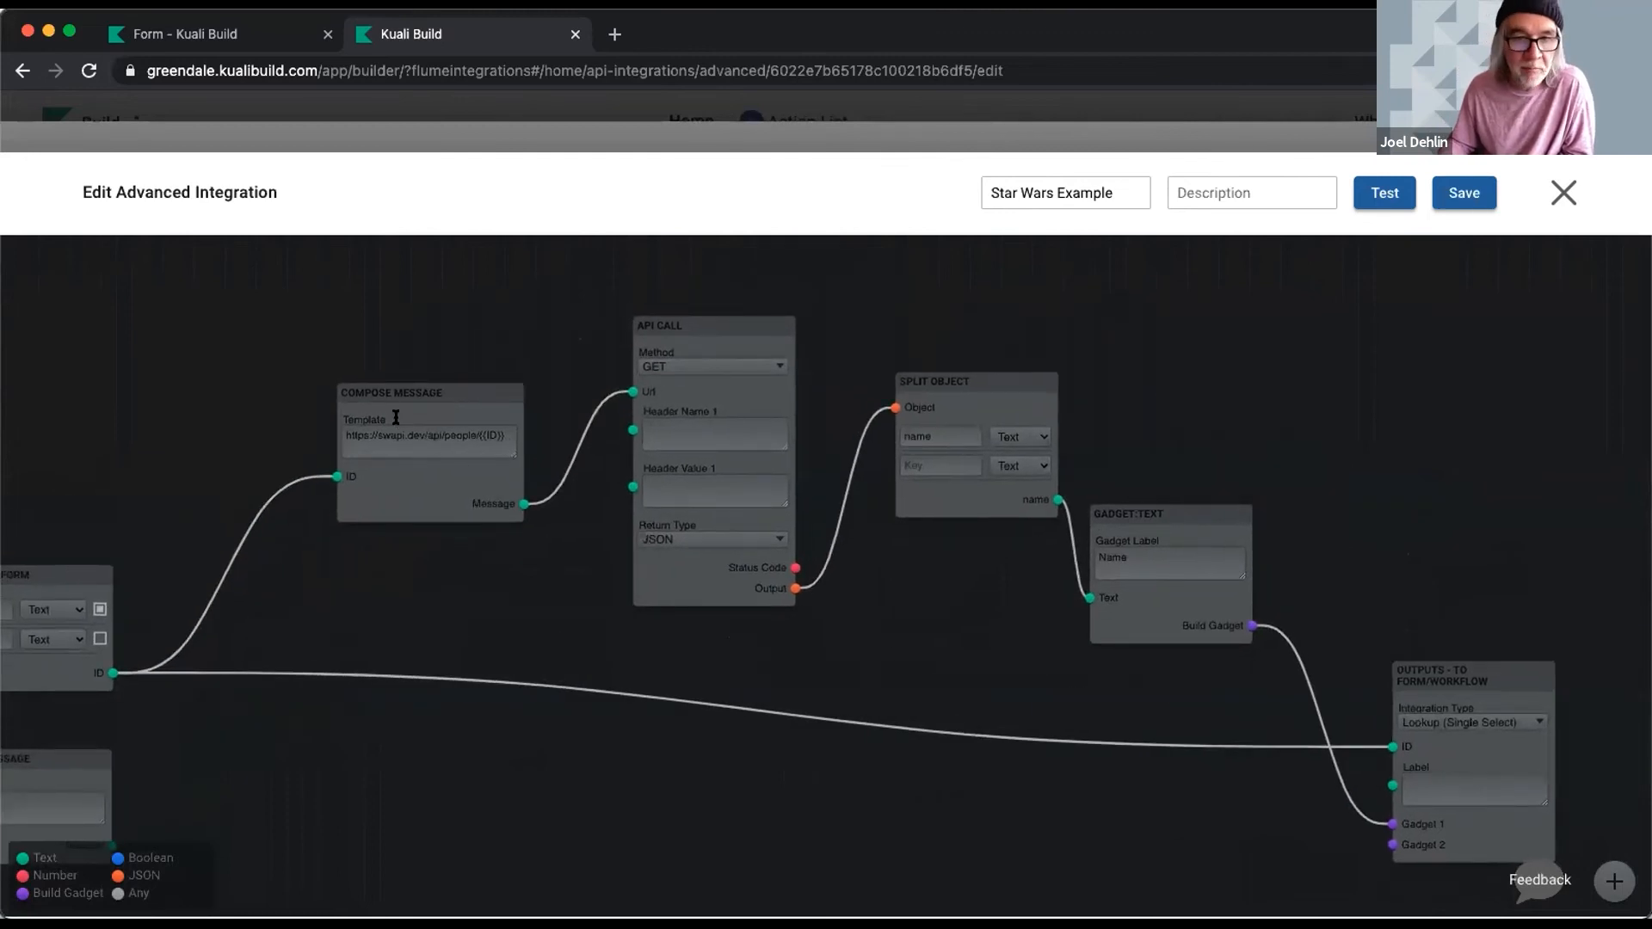
drag(507, 278, 263, 303)
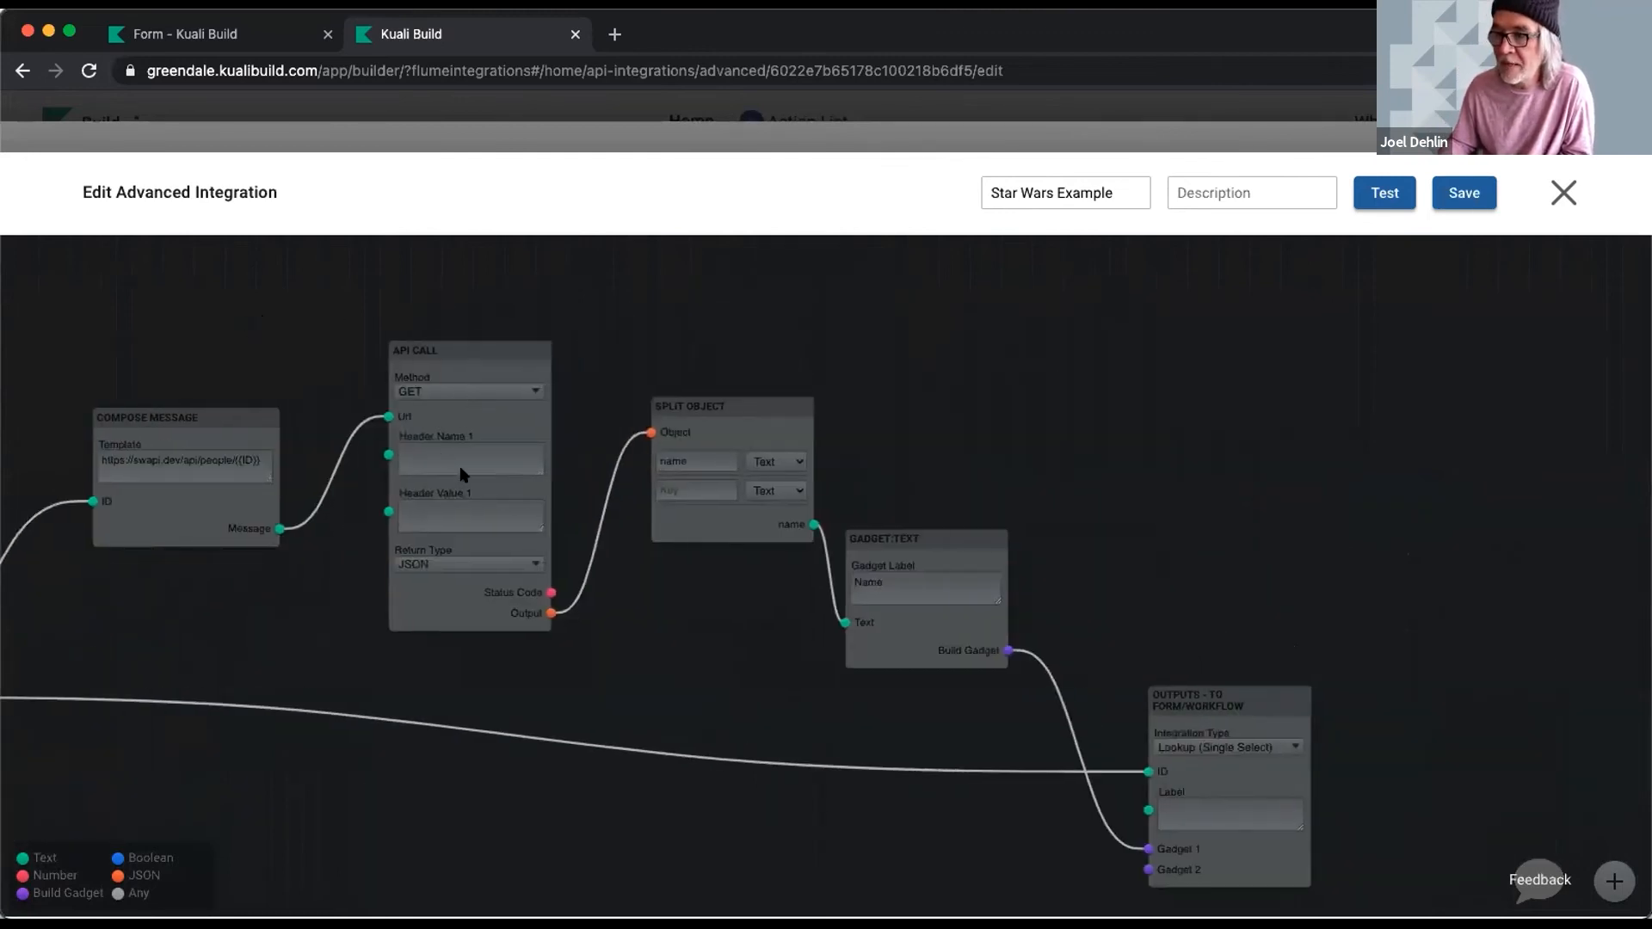
click(488, 391)
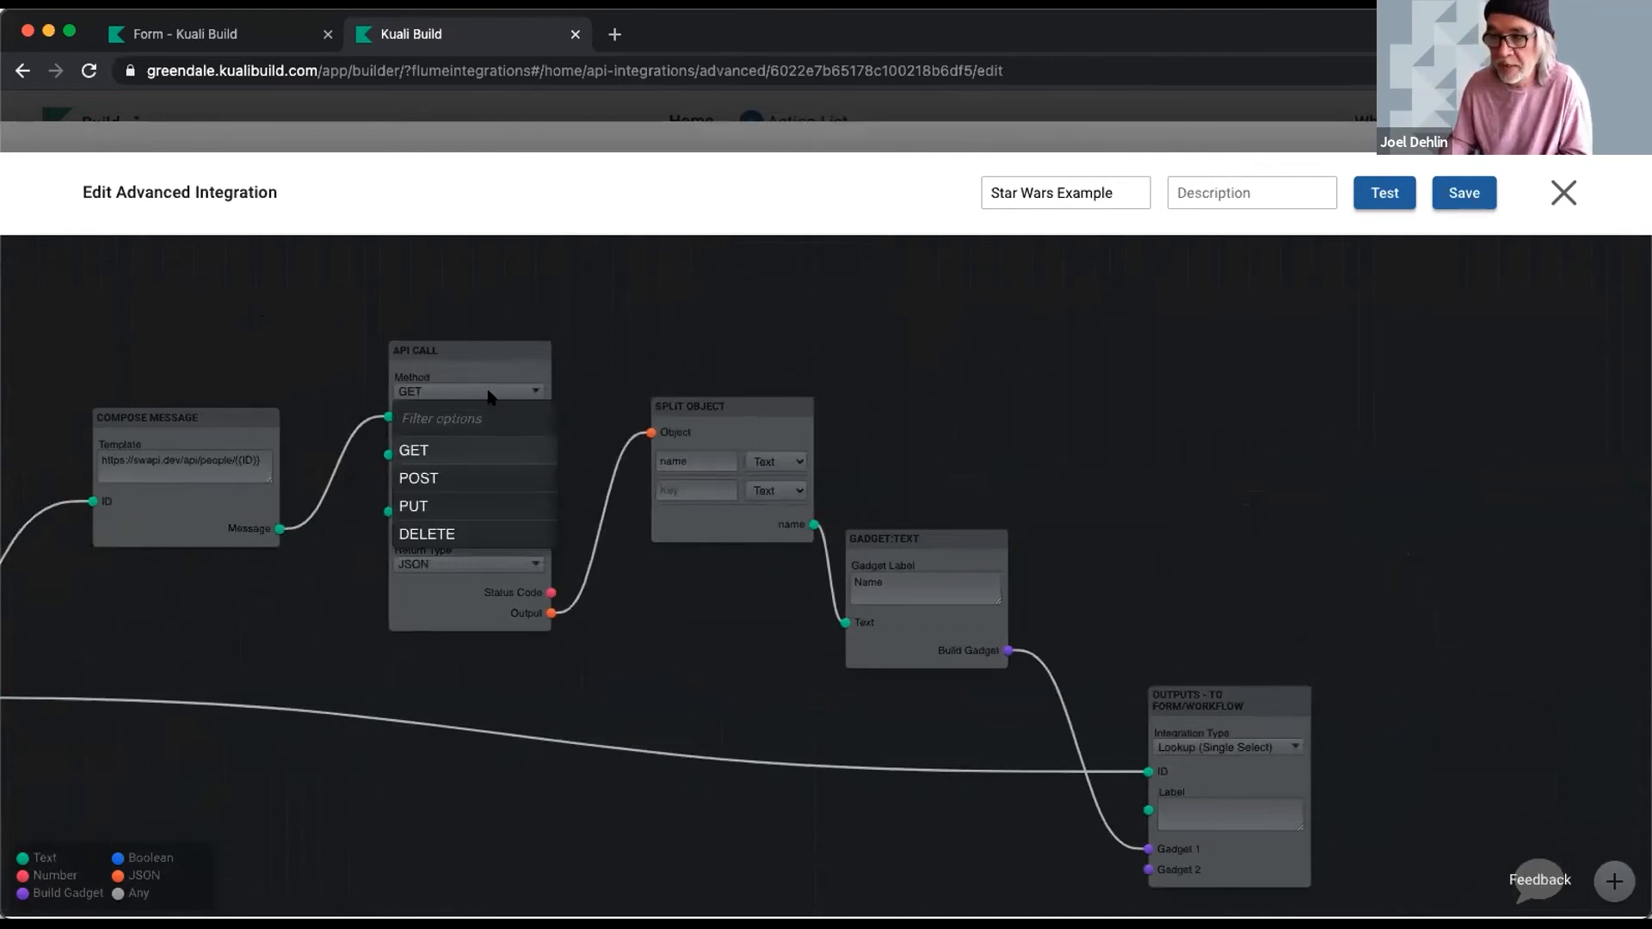
click(454, 302)
- Inspect the Split Object, Gadget Text and Outputs nodes, then close and open the Star Wars Example app
drag(882, 338, 625, 335)
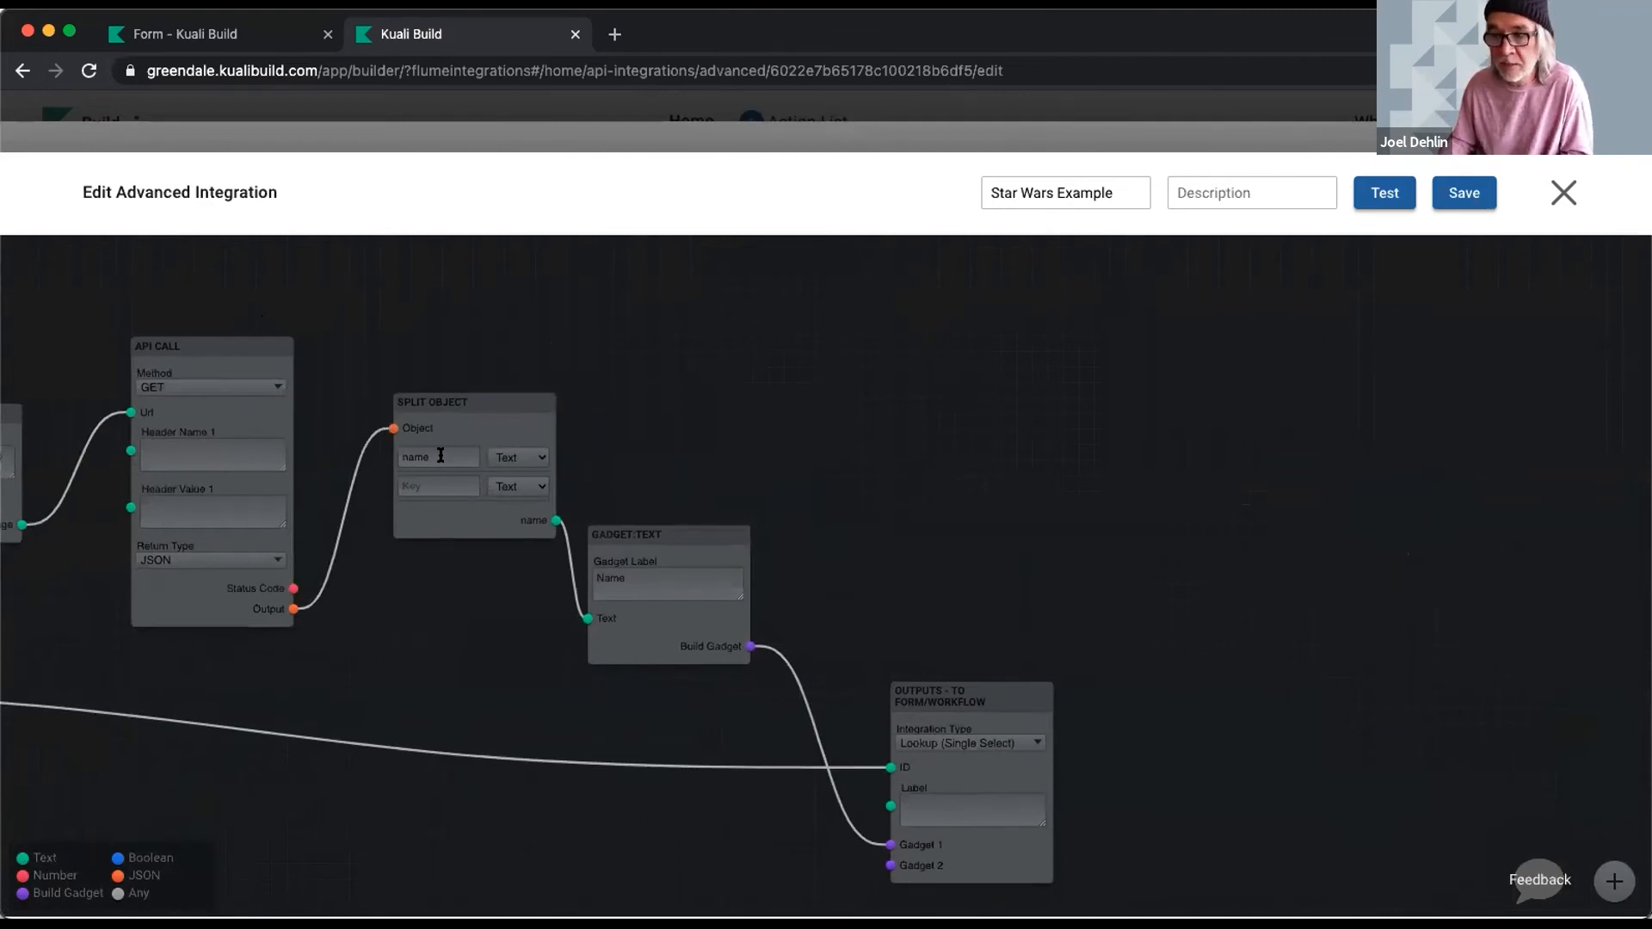
drag(808, 373, 663, 283)
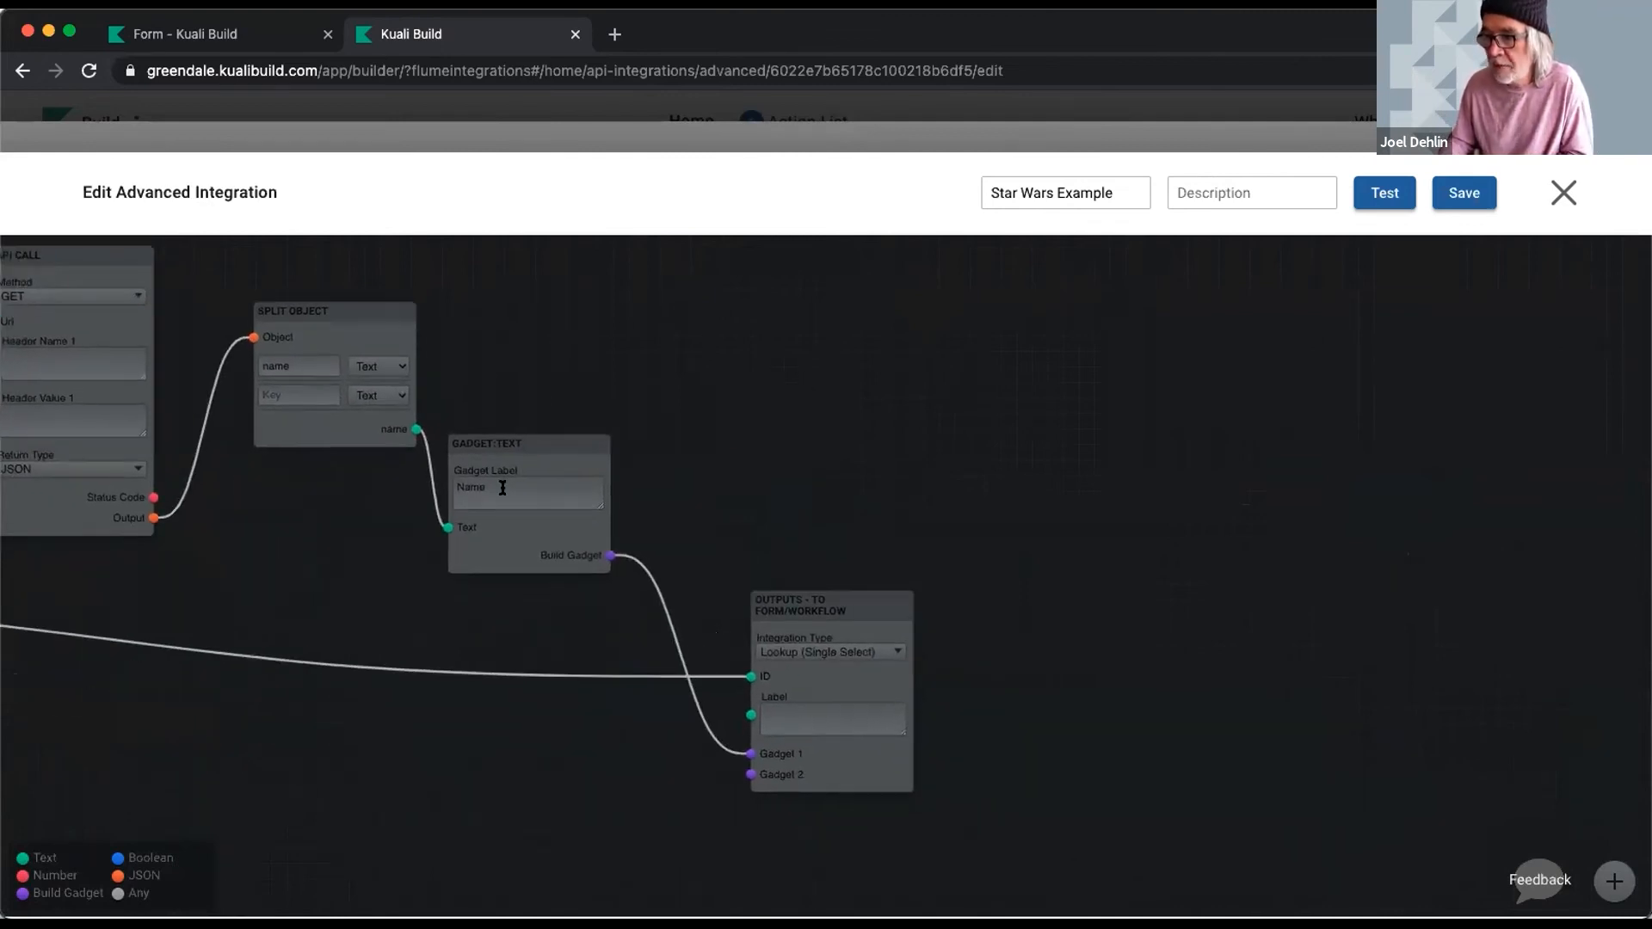
drag(868, 634, 947, 619)
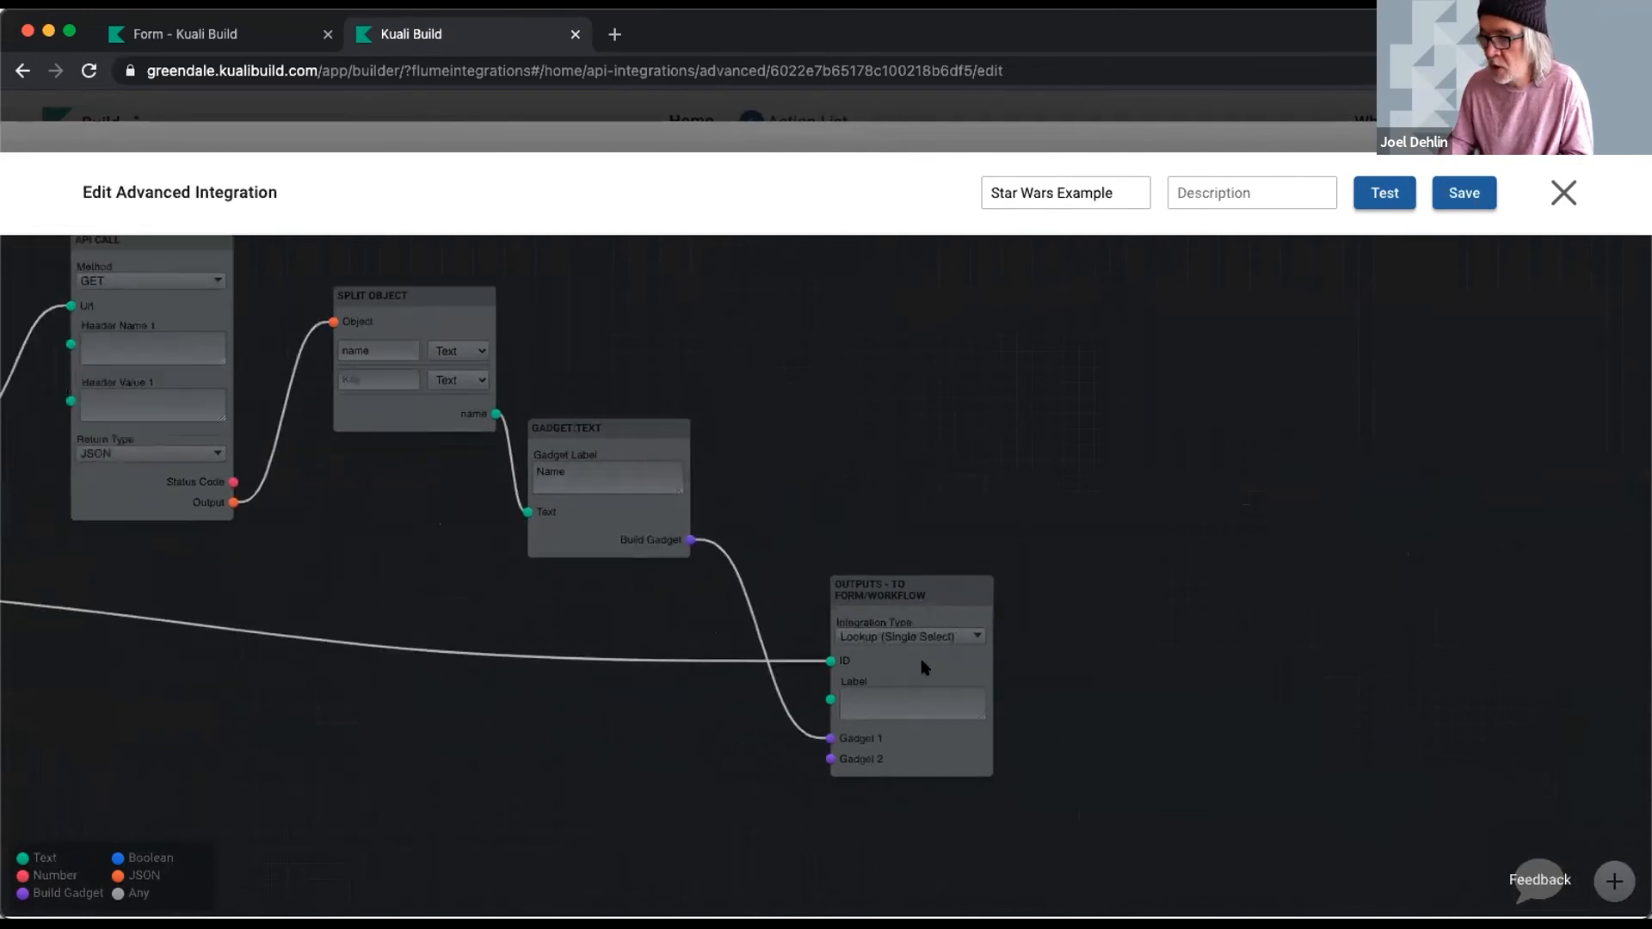
scroll(777, 430, left, 5)
key(alt+Left)
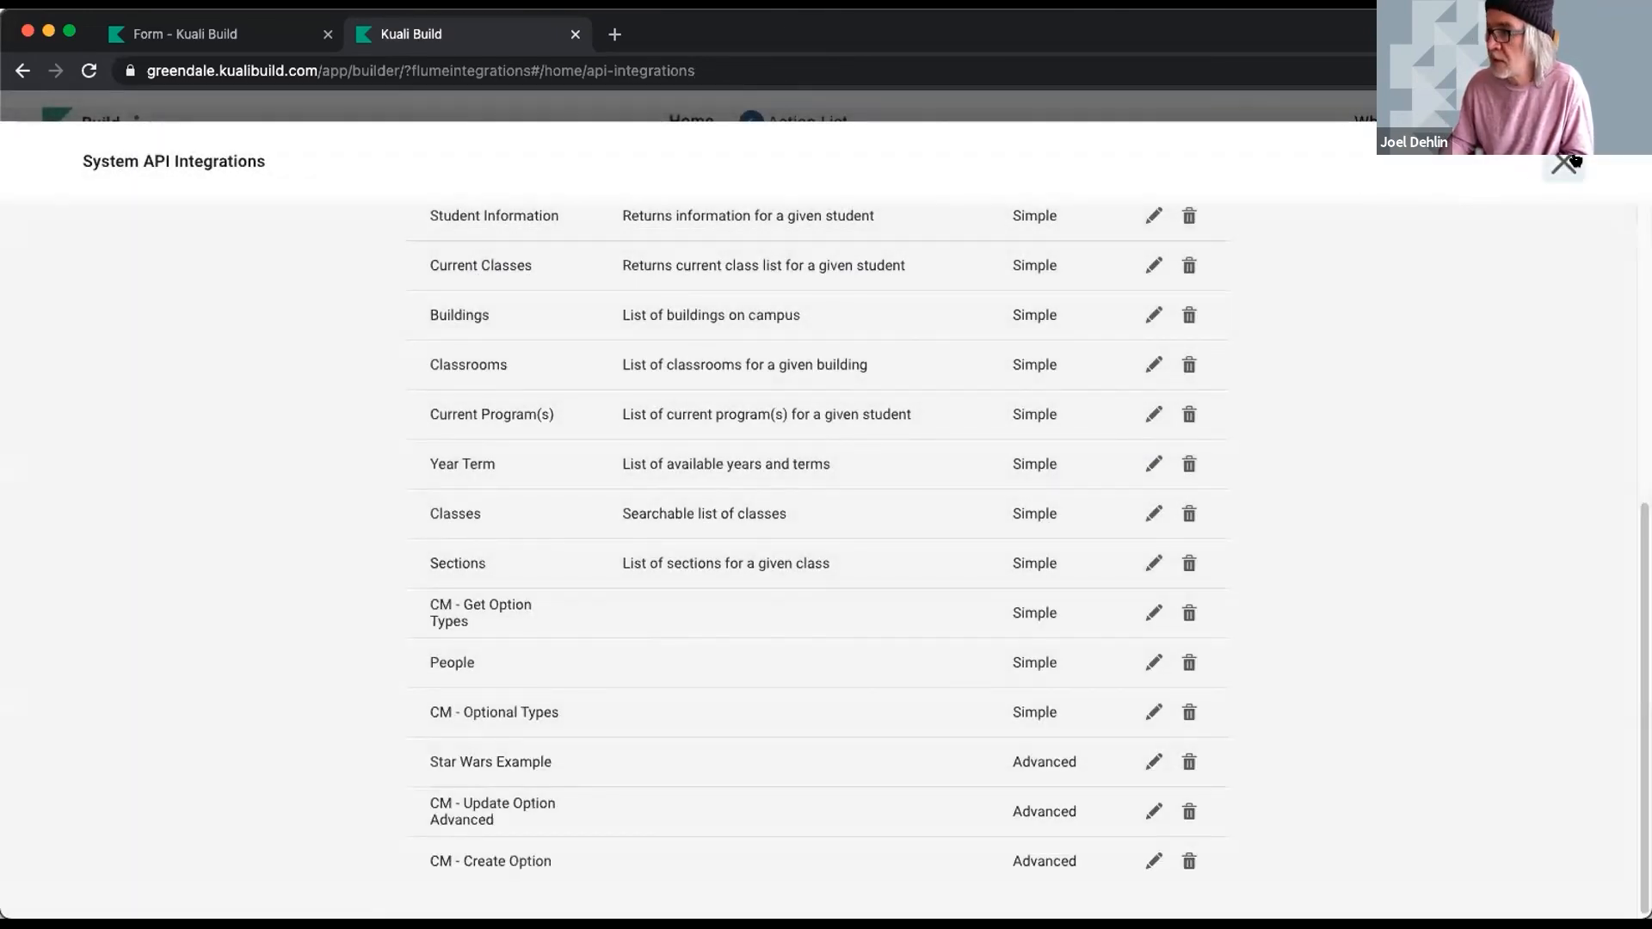
click(1563, 163)
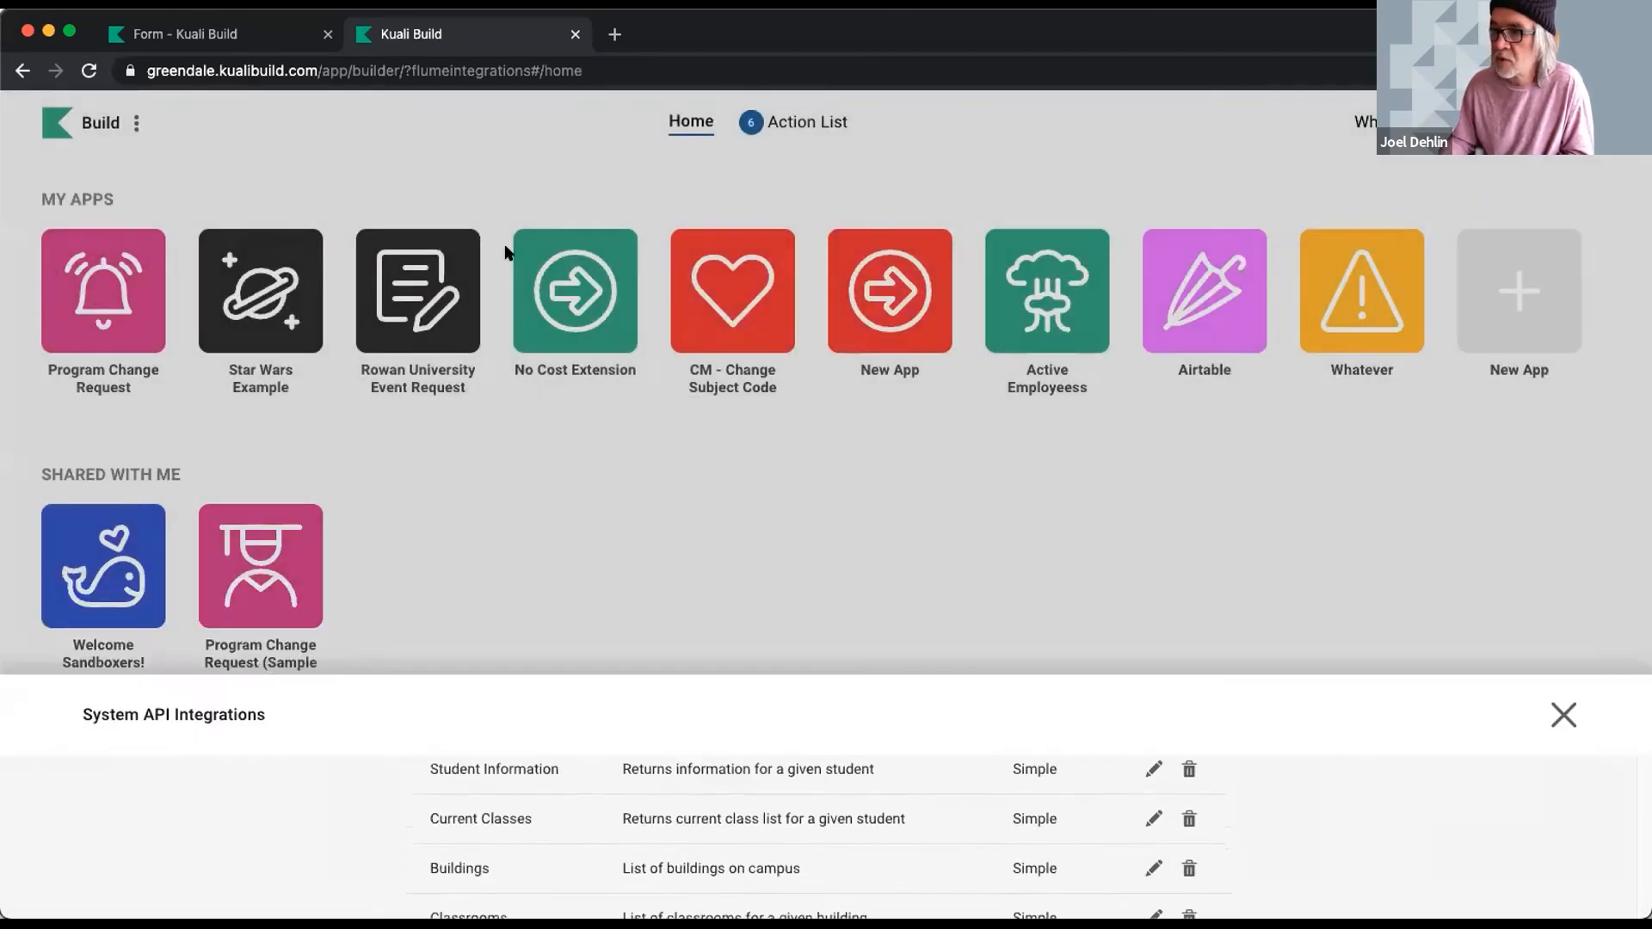
click(269, 291)
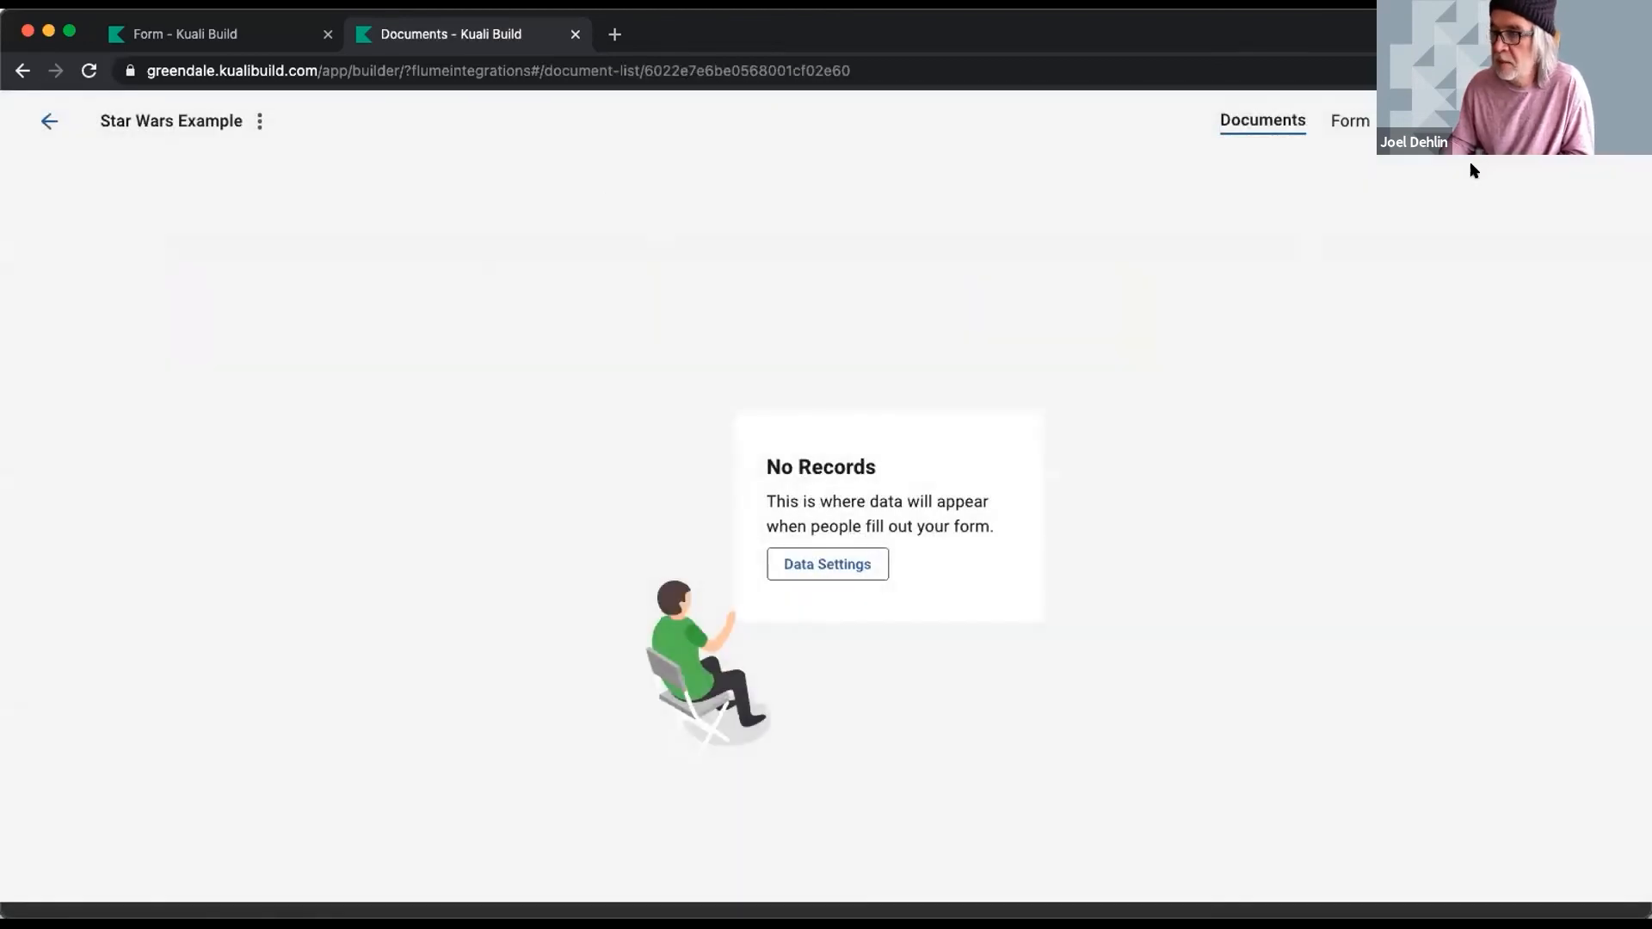
- View the Star Wars Example form design, then go home and open CM - Change Subject Code
click(1333, 122)
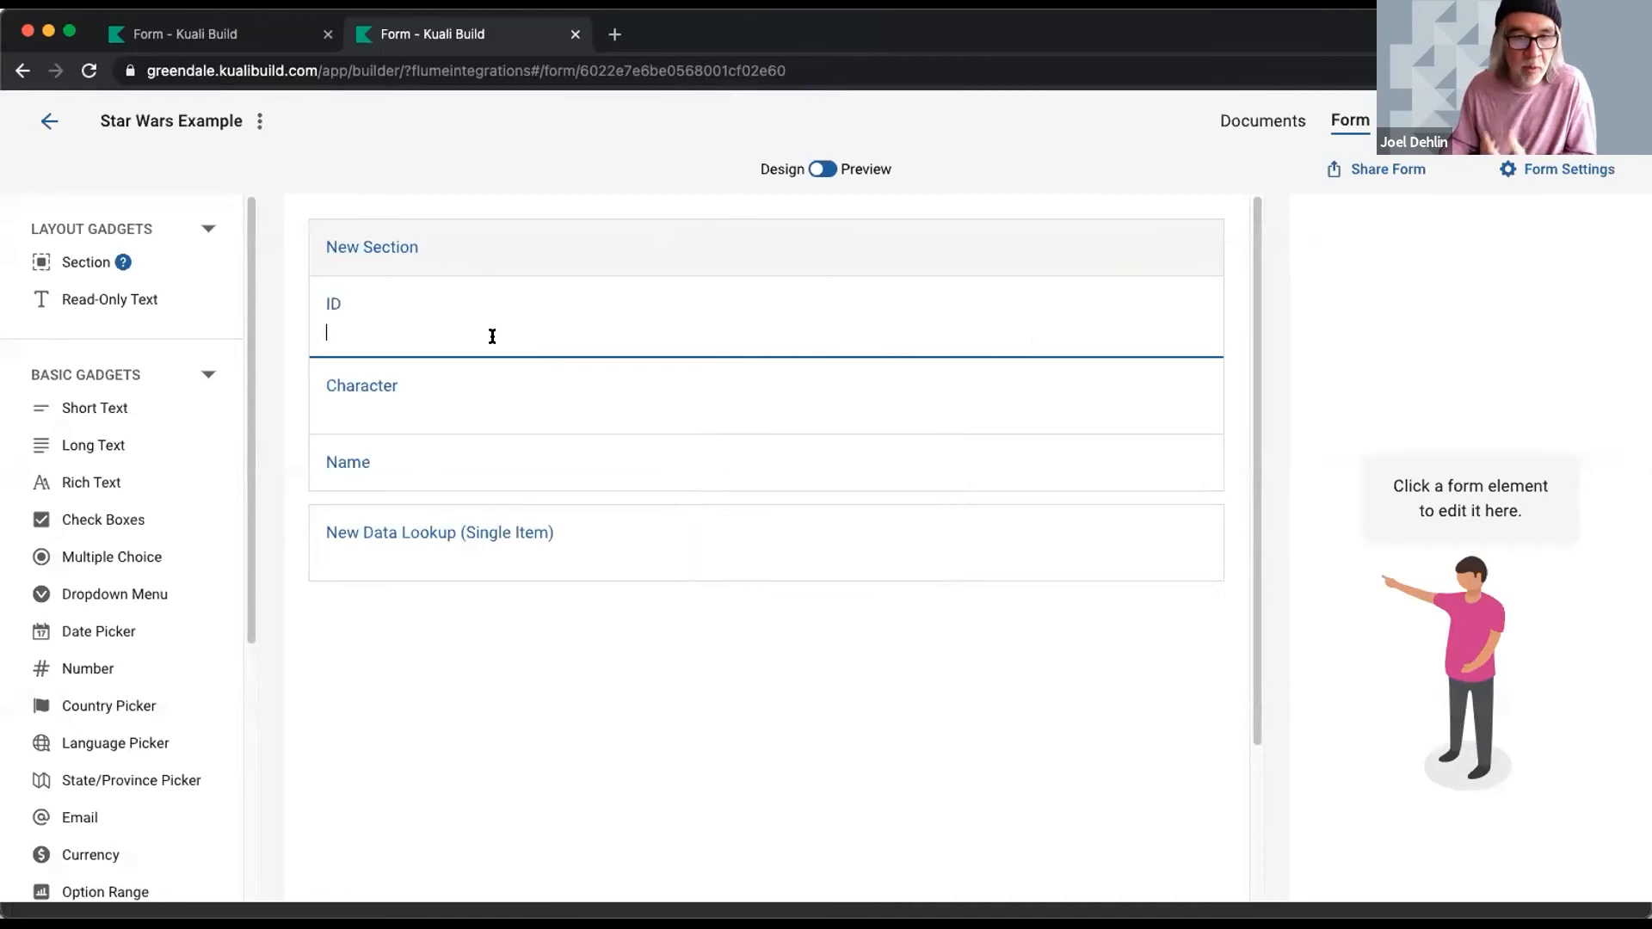
click(45, 120)
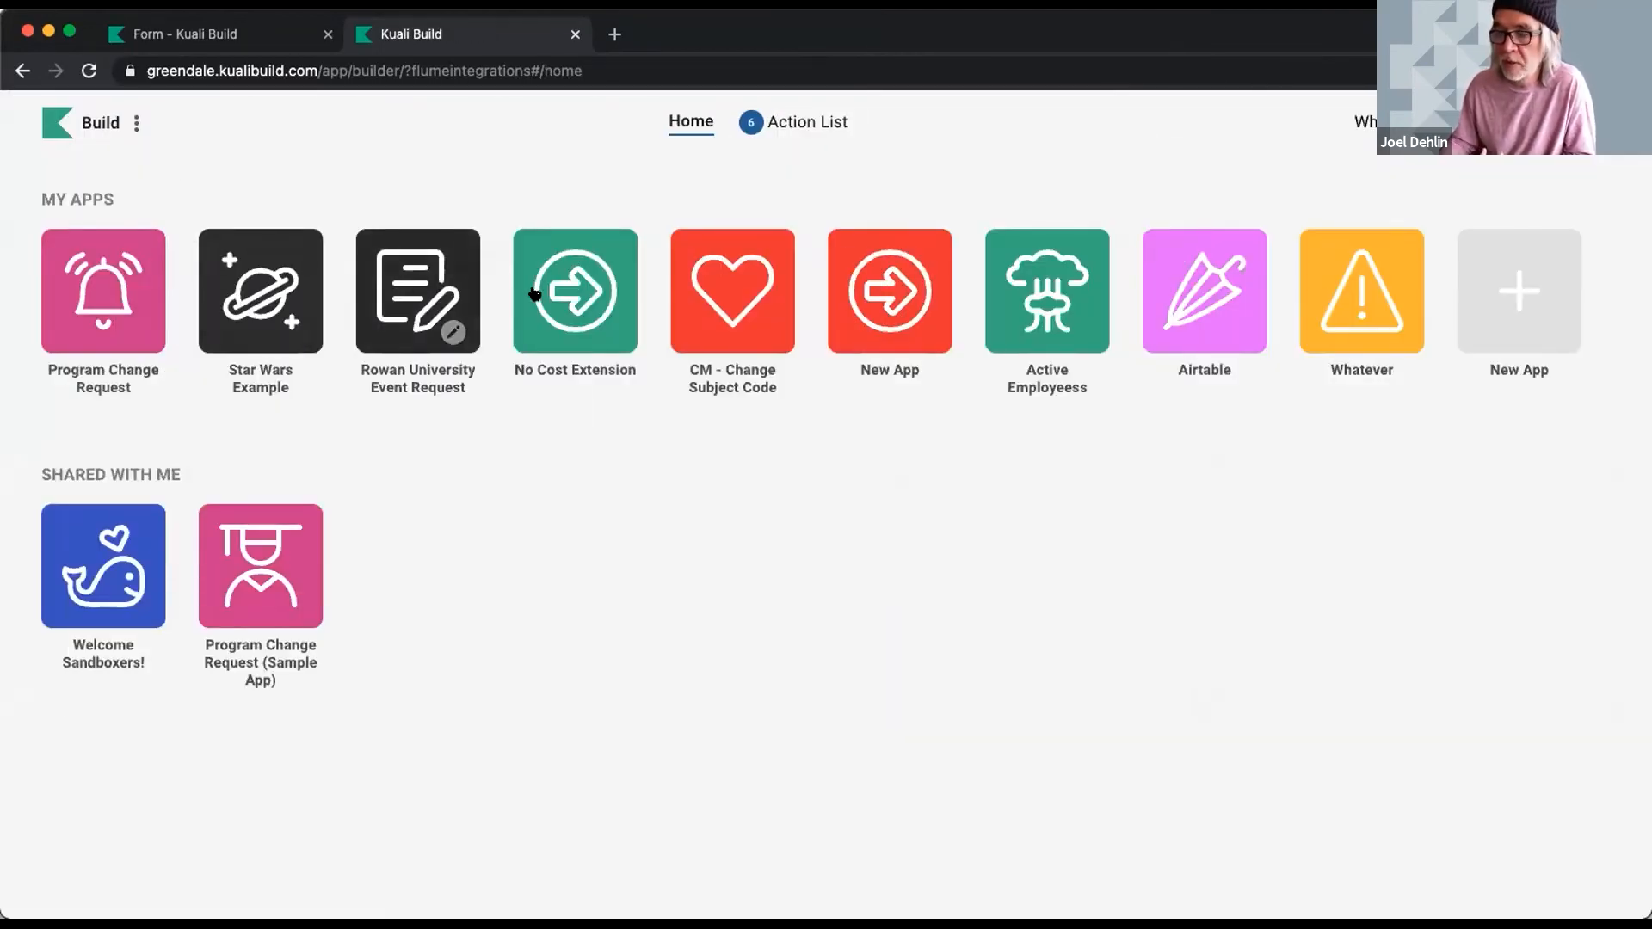
click(730, 280)
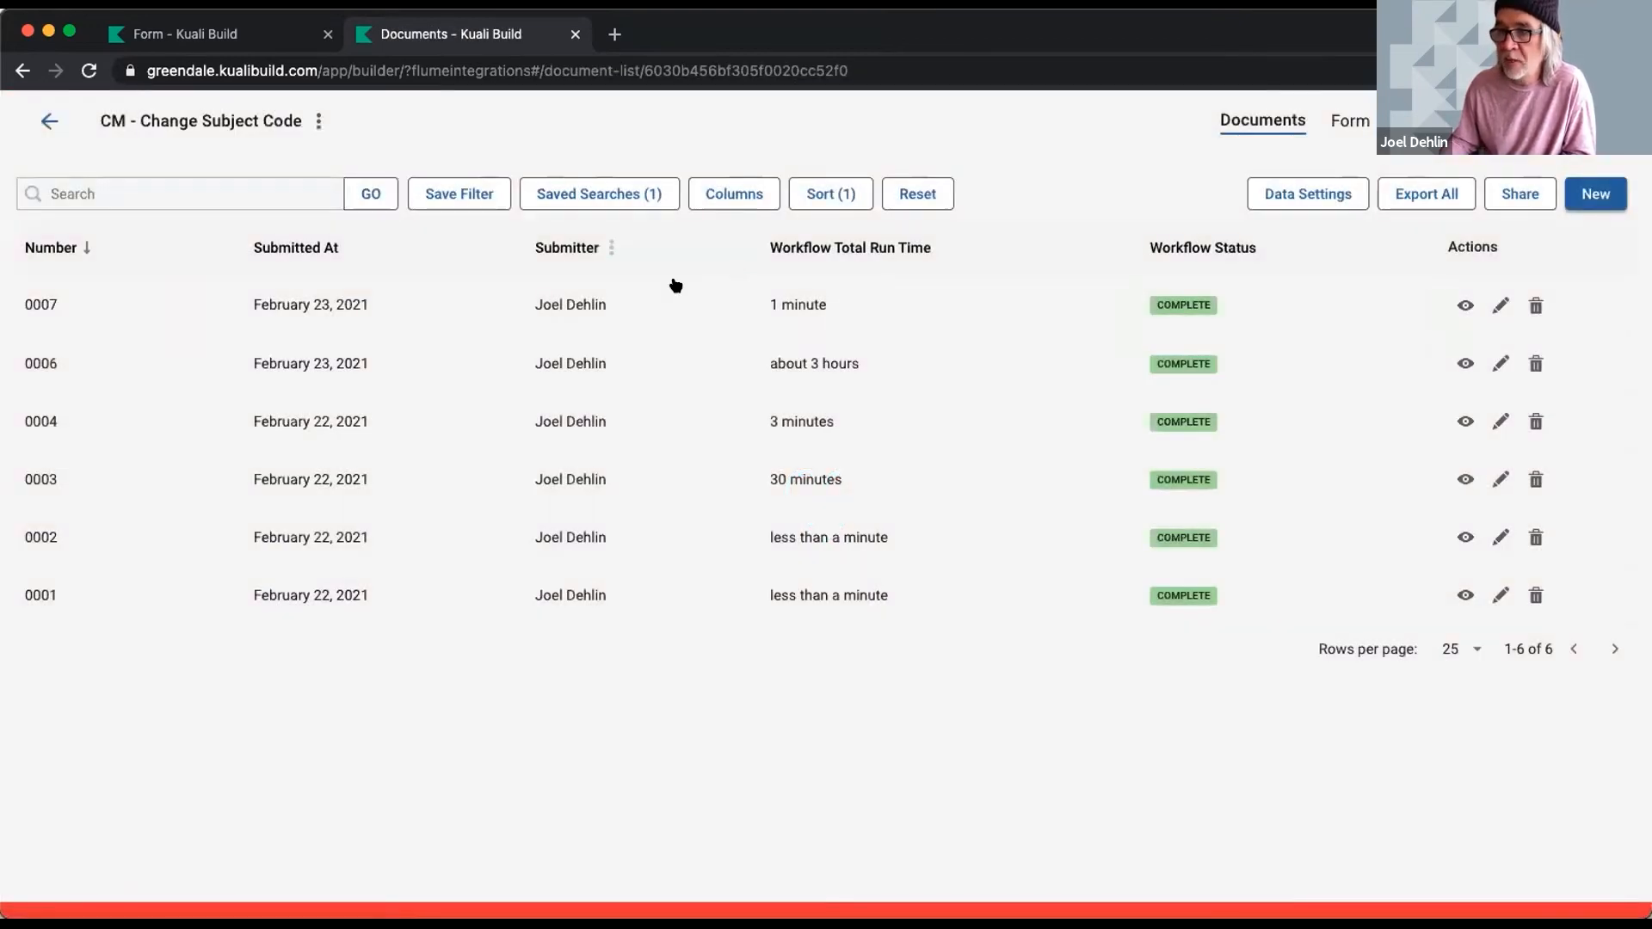
- Open the CM - Change Subject Code form in the builder
click(1342, 122)
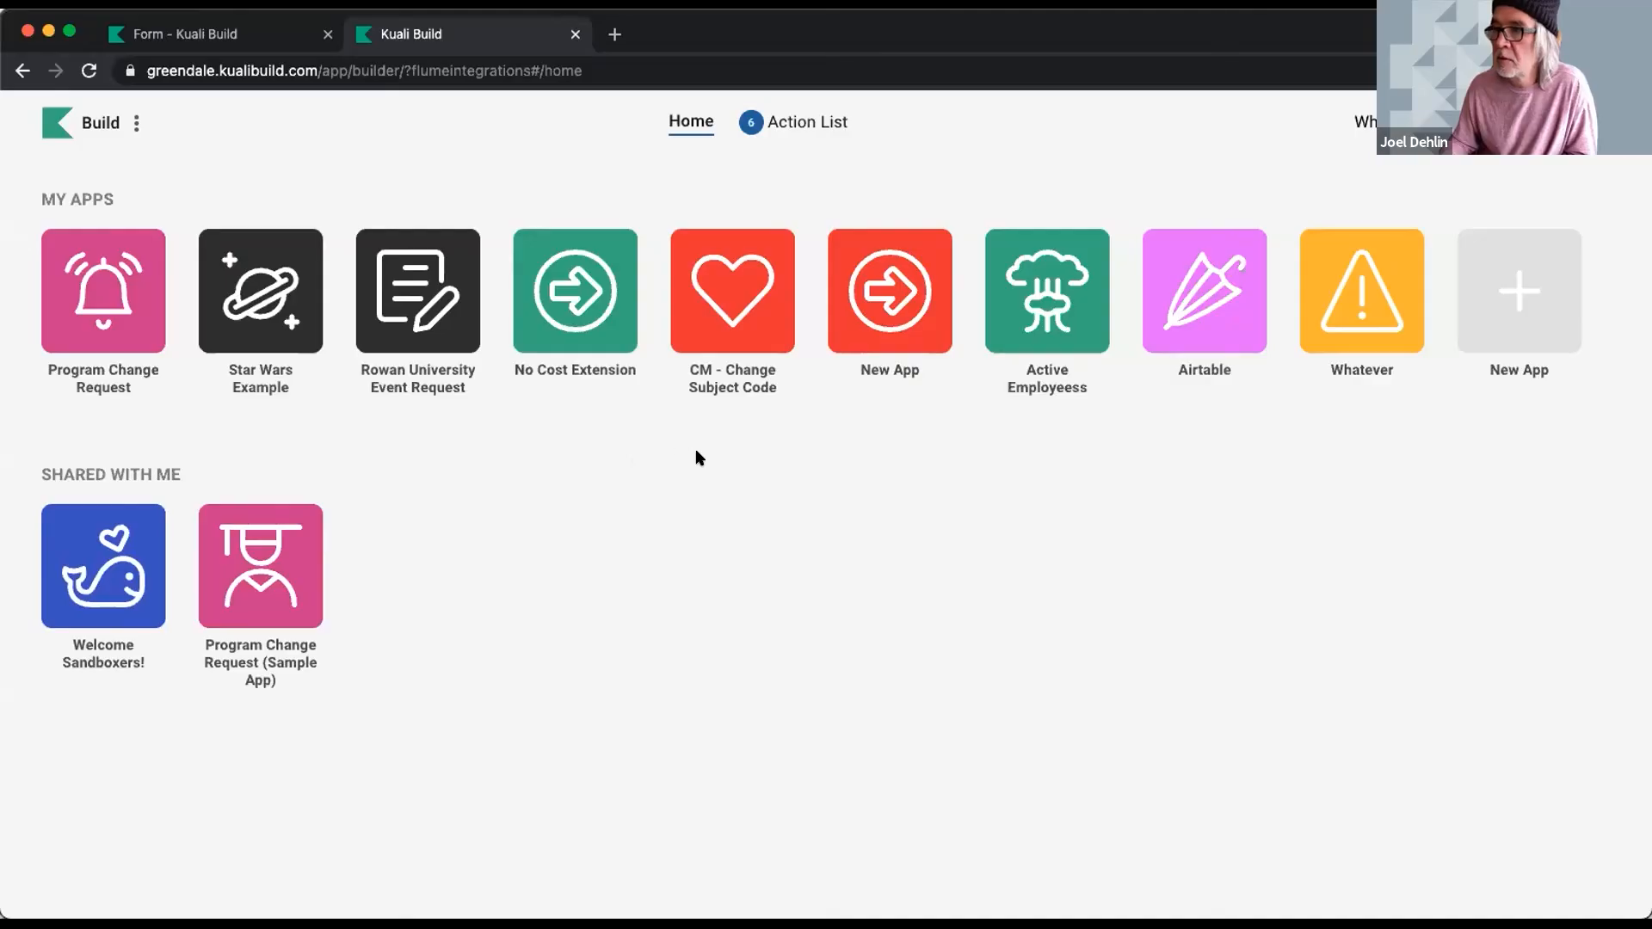
- Open the Program Change Request (Sample App) form builder
click(103, 297)
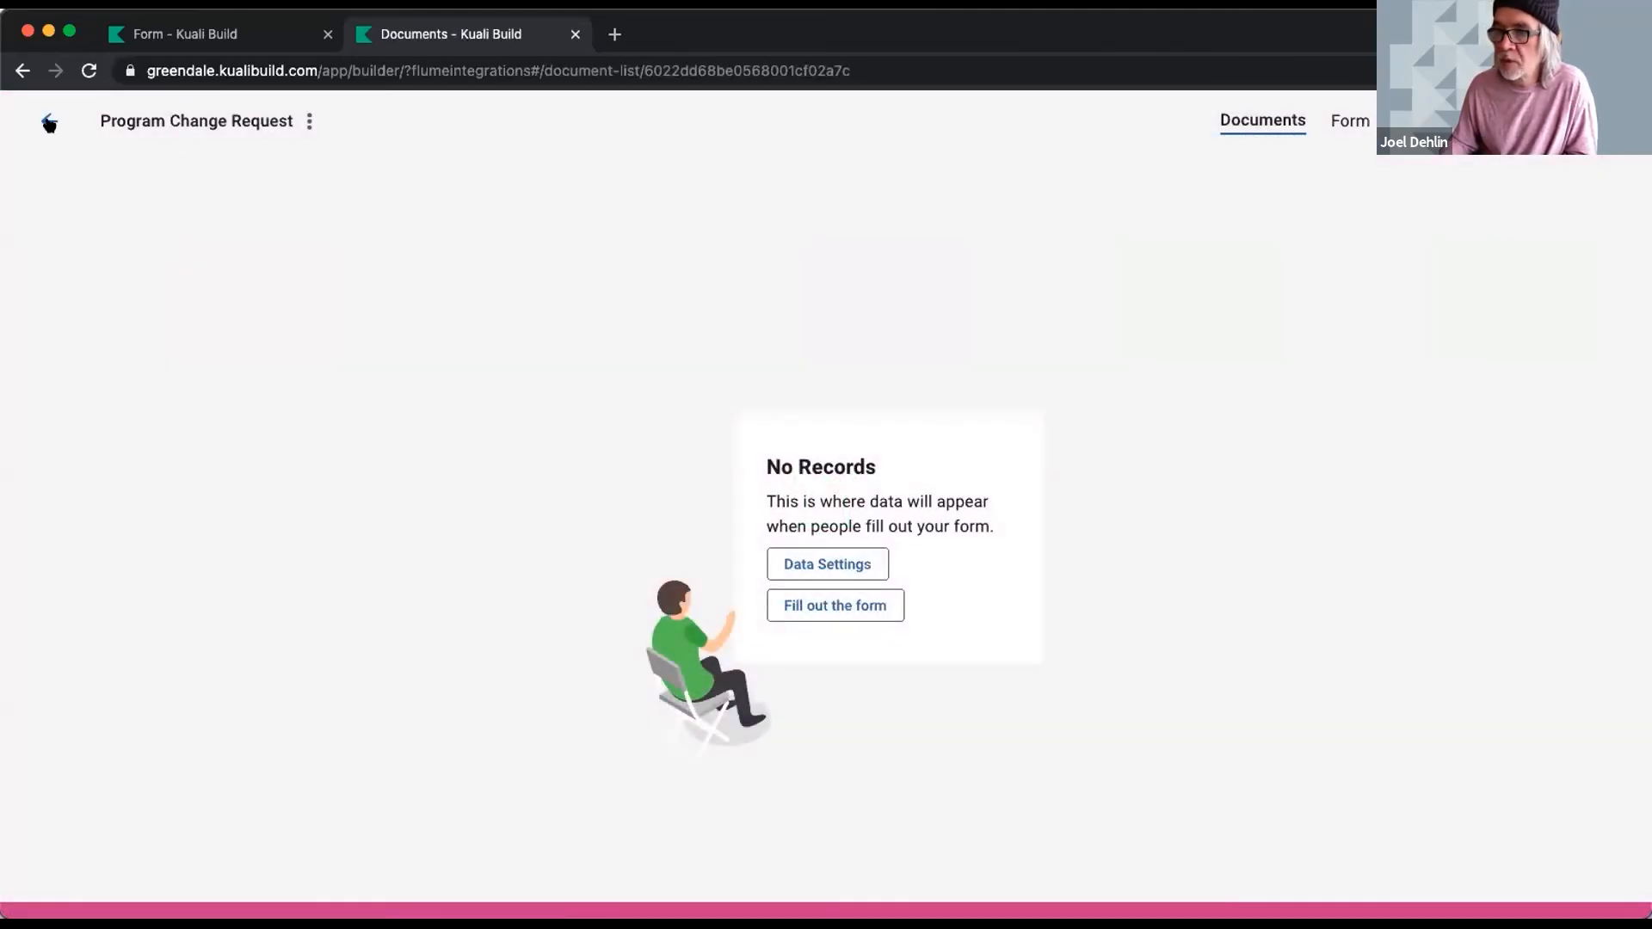
click(49, 121)
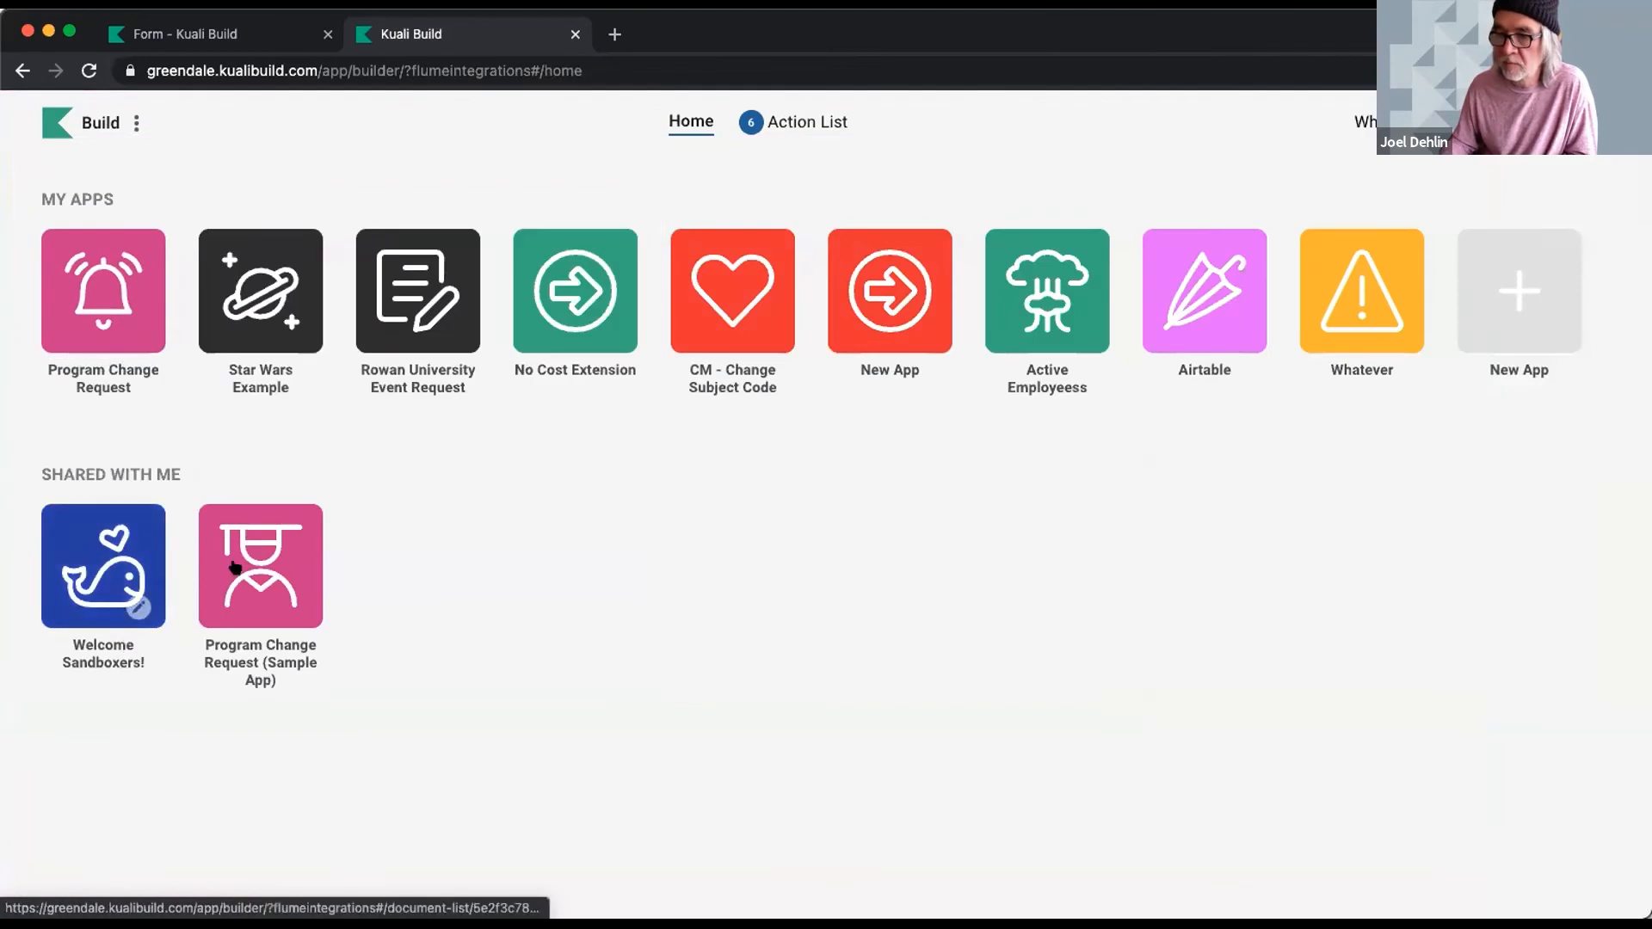
click(284, 568)
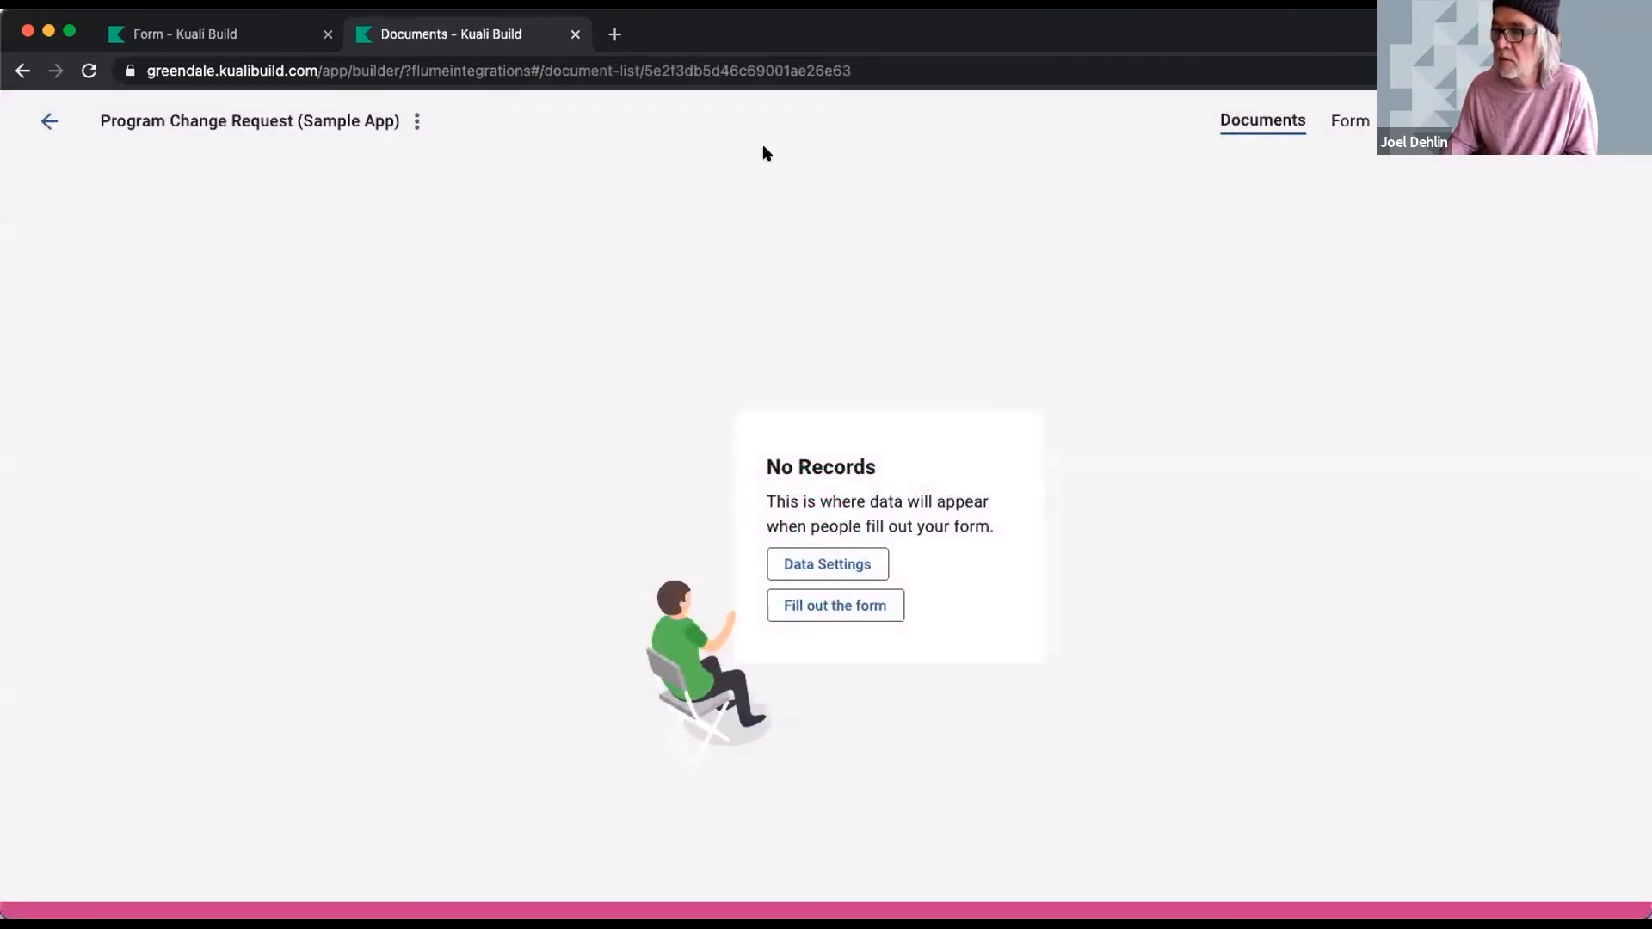
click(1358, 121)
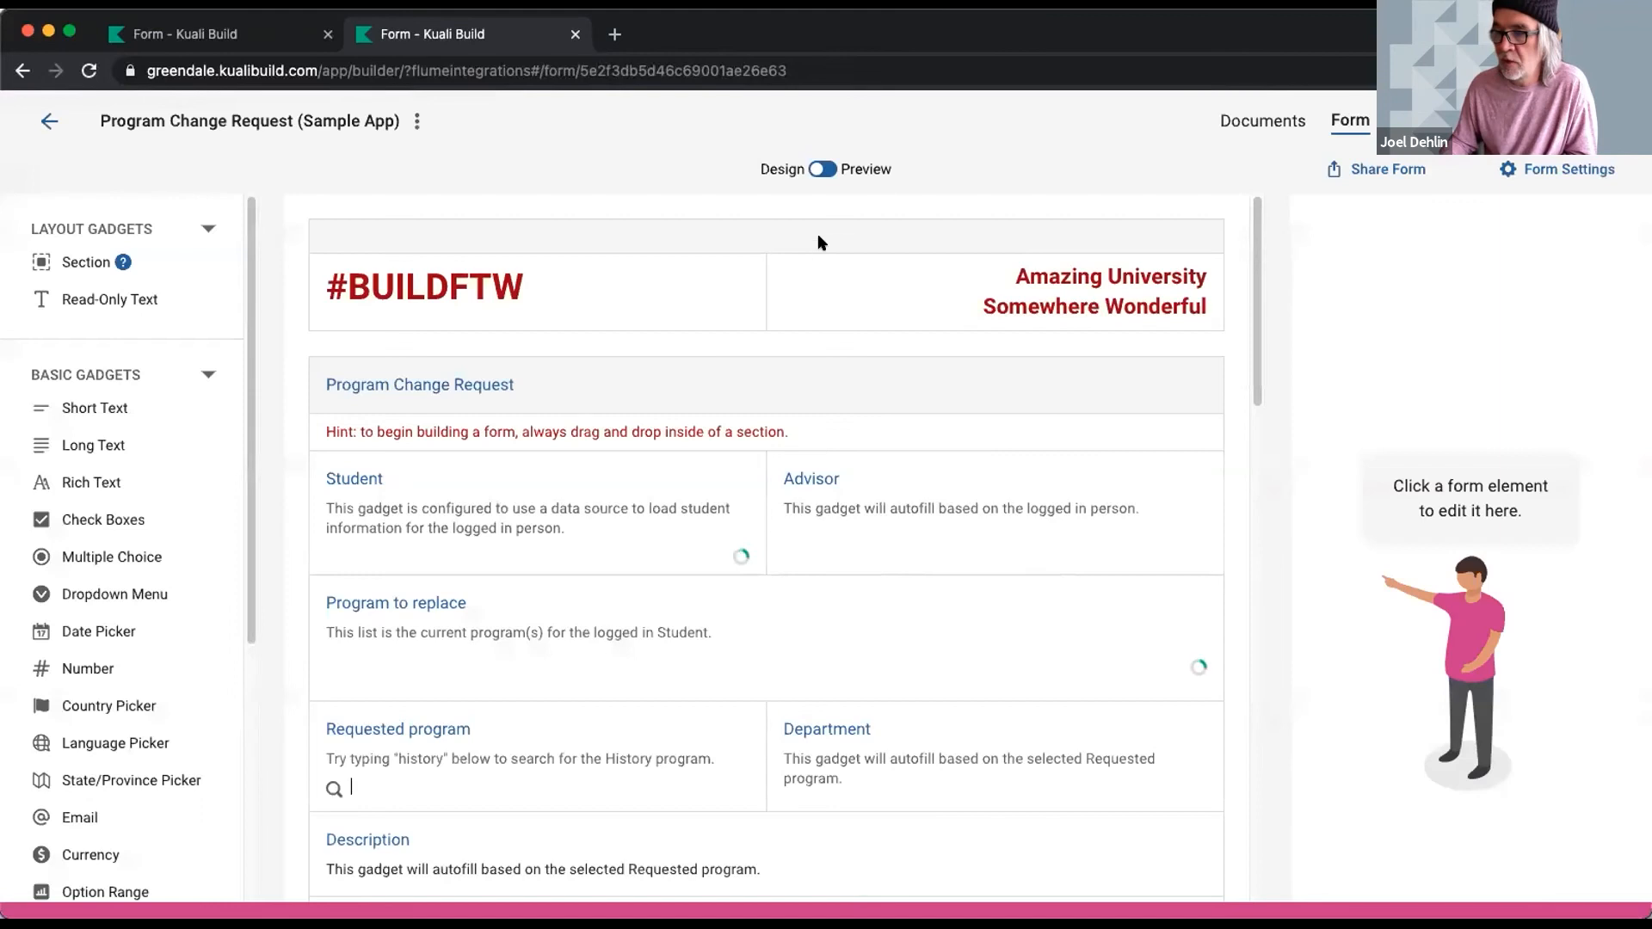
- Switch the sample form to Preview and scroll through the Greendale-branded form
scroll(797, 395, down, 20)
scroll(802, 398, up, 10)
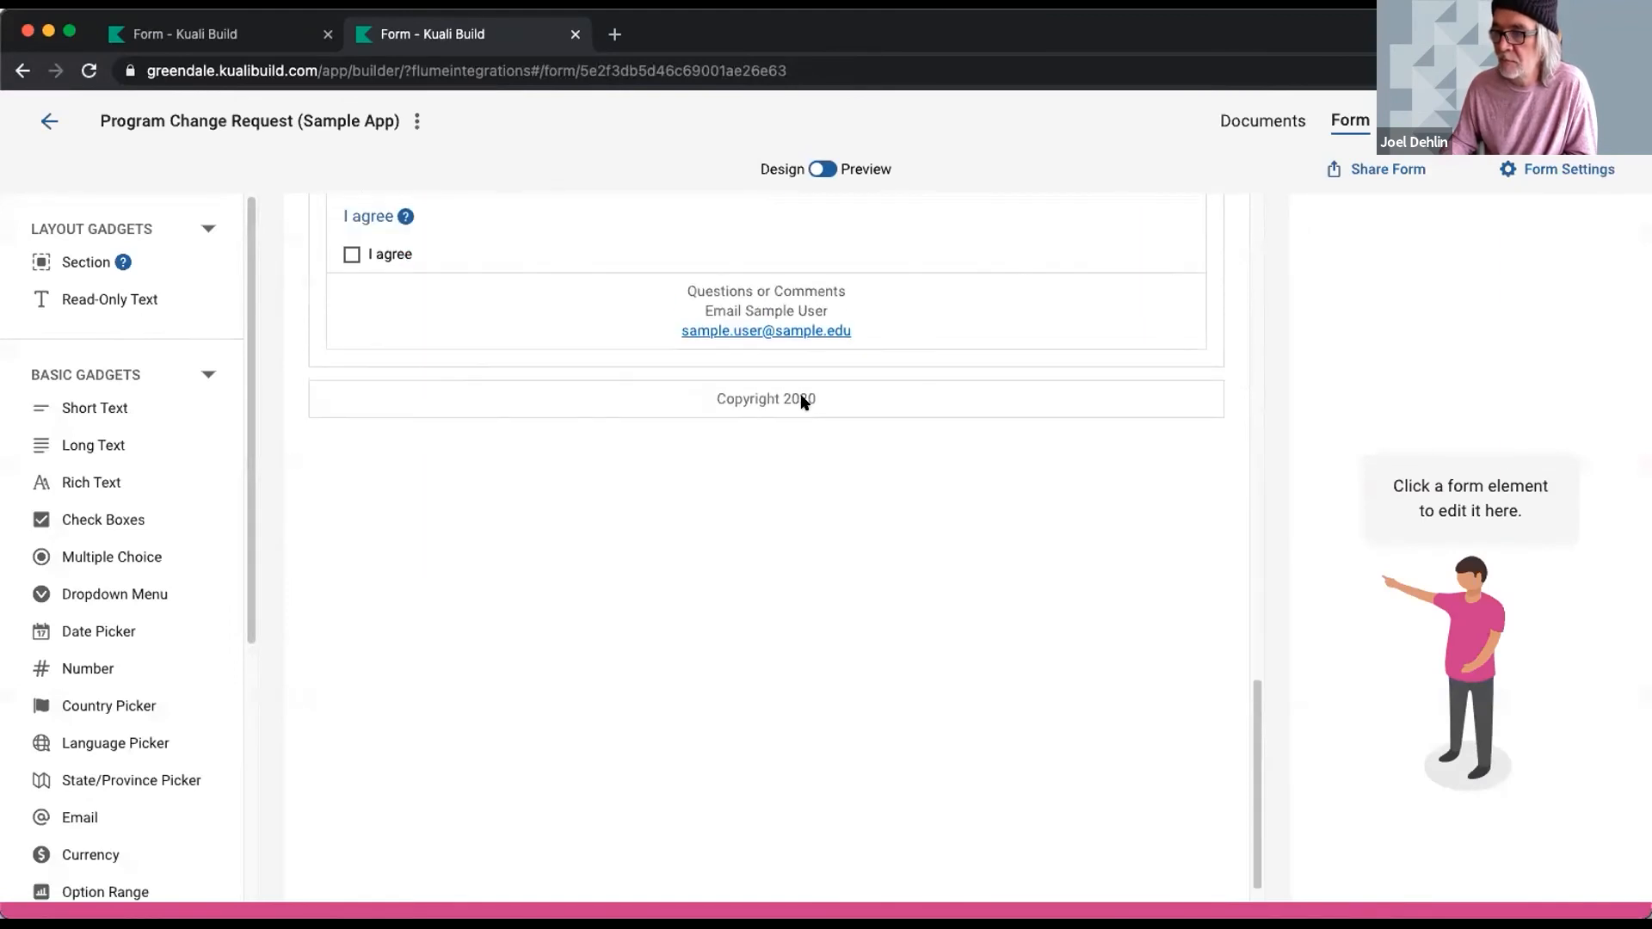
scroll(800, 398, up, 10)
click(822, 169)
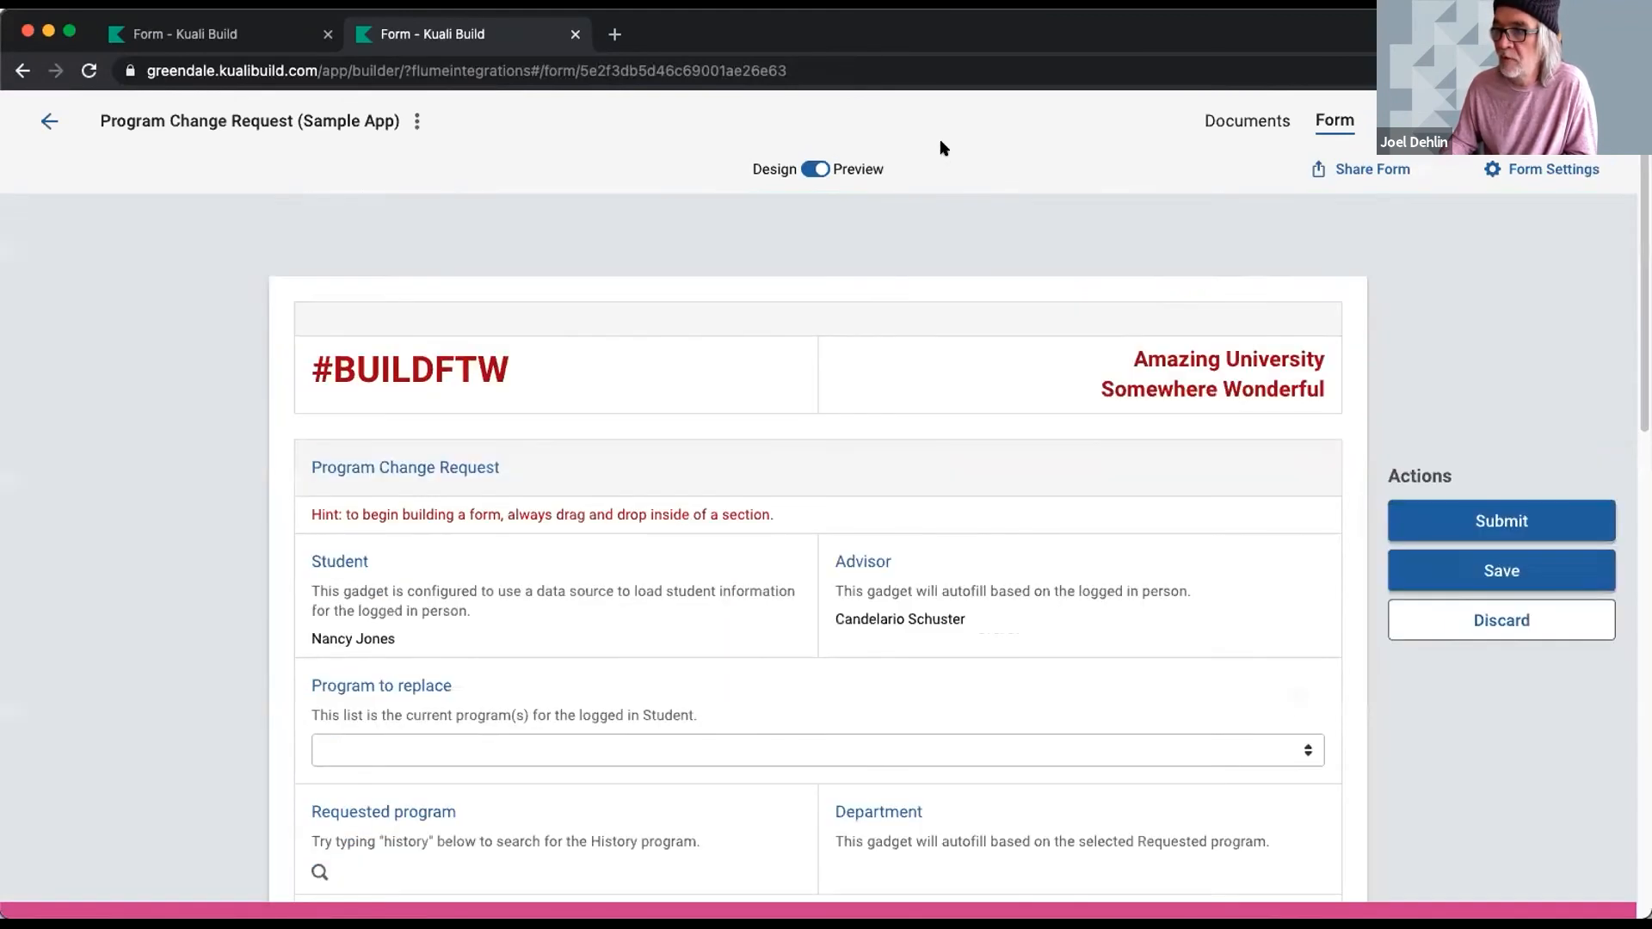
scroll(789, 336, down, 3)
scroll(818, 368, up, 3)
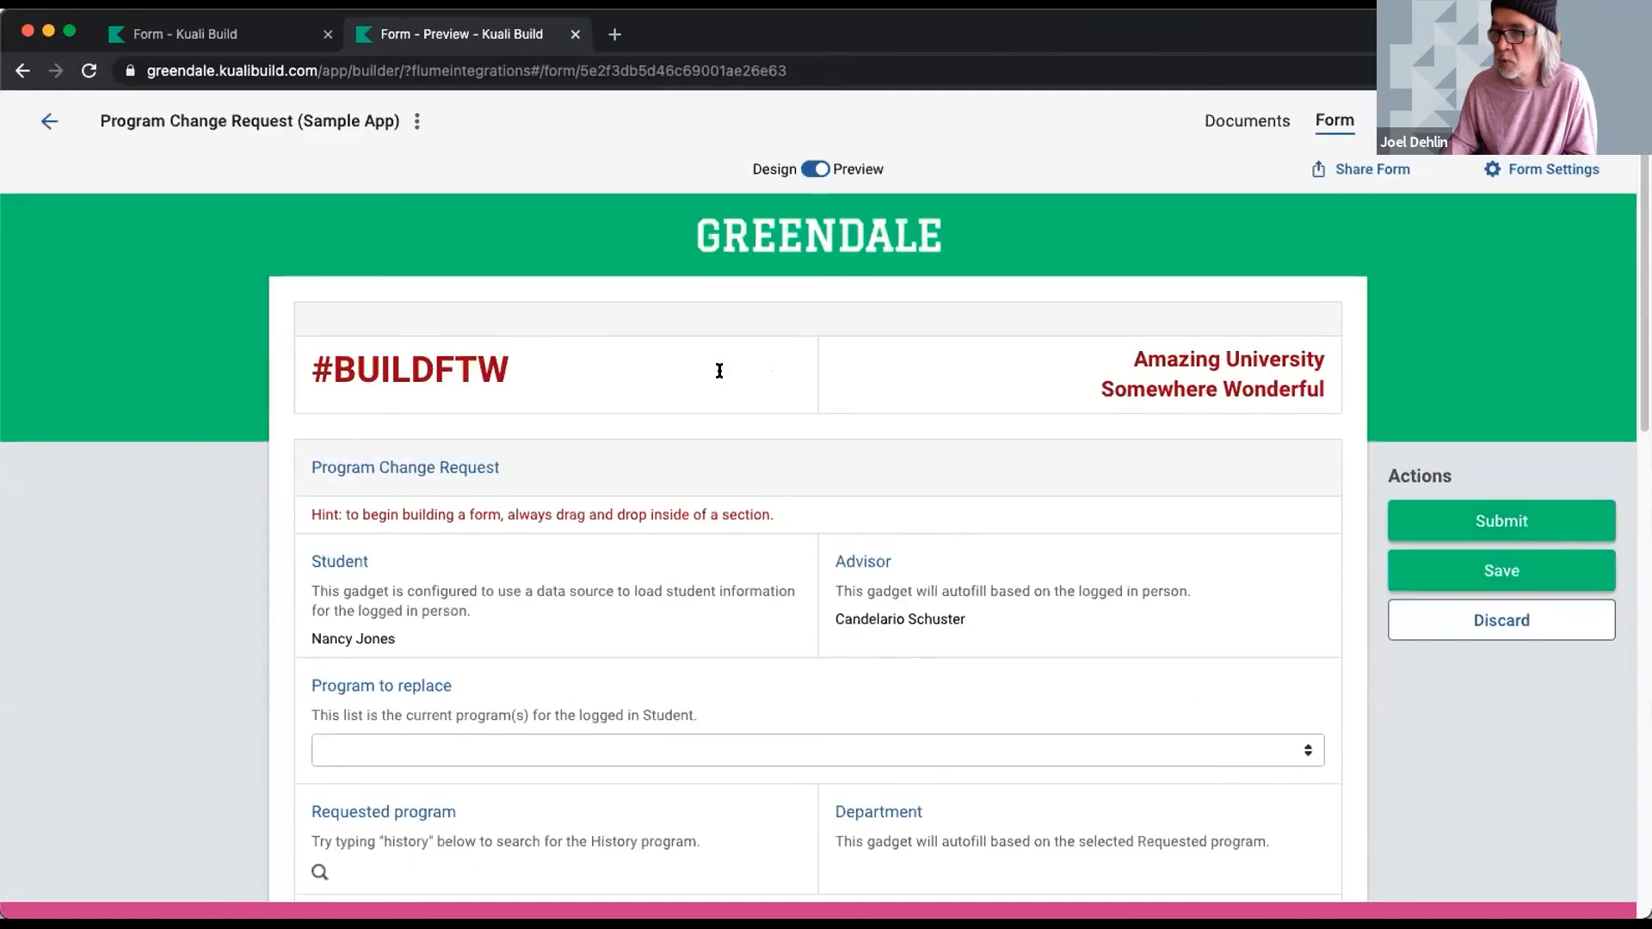
scroll(818, 368, down, 3)
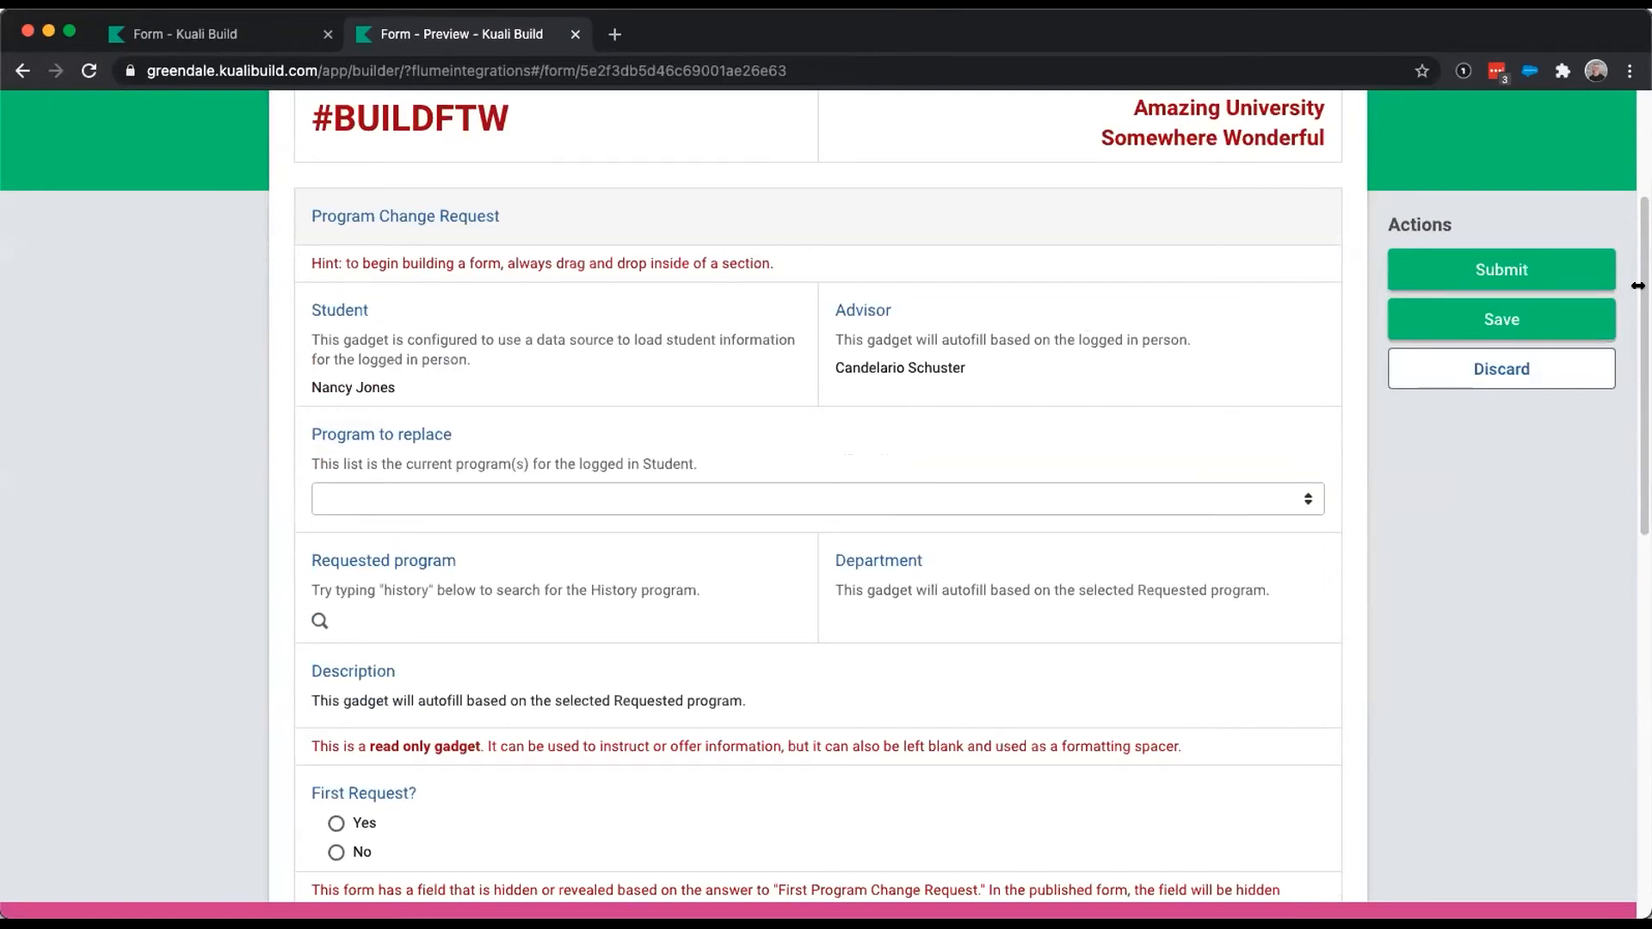
- Narrow the browser to phone width, scroll the reflowed preview, then return to the home page
drag(1638, 286, 944, 321)
scroll(933, 365, down, 10)
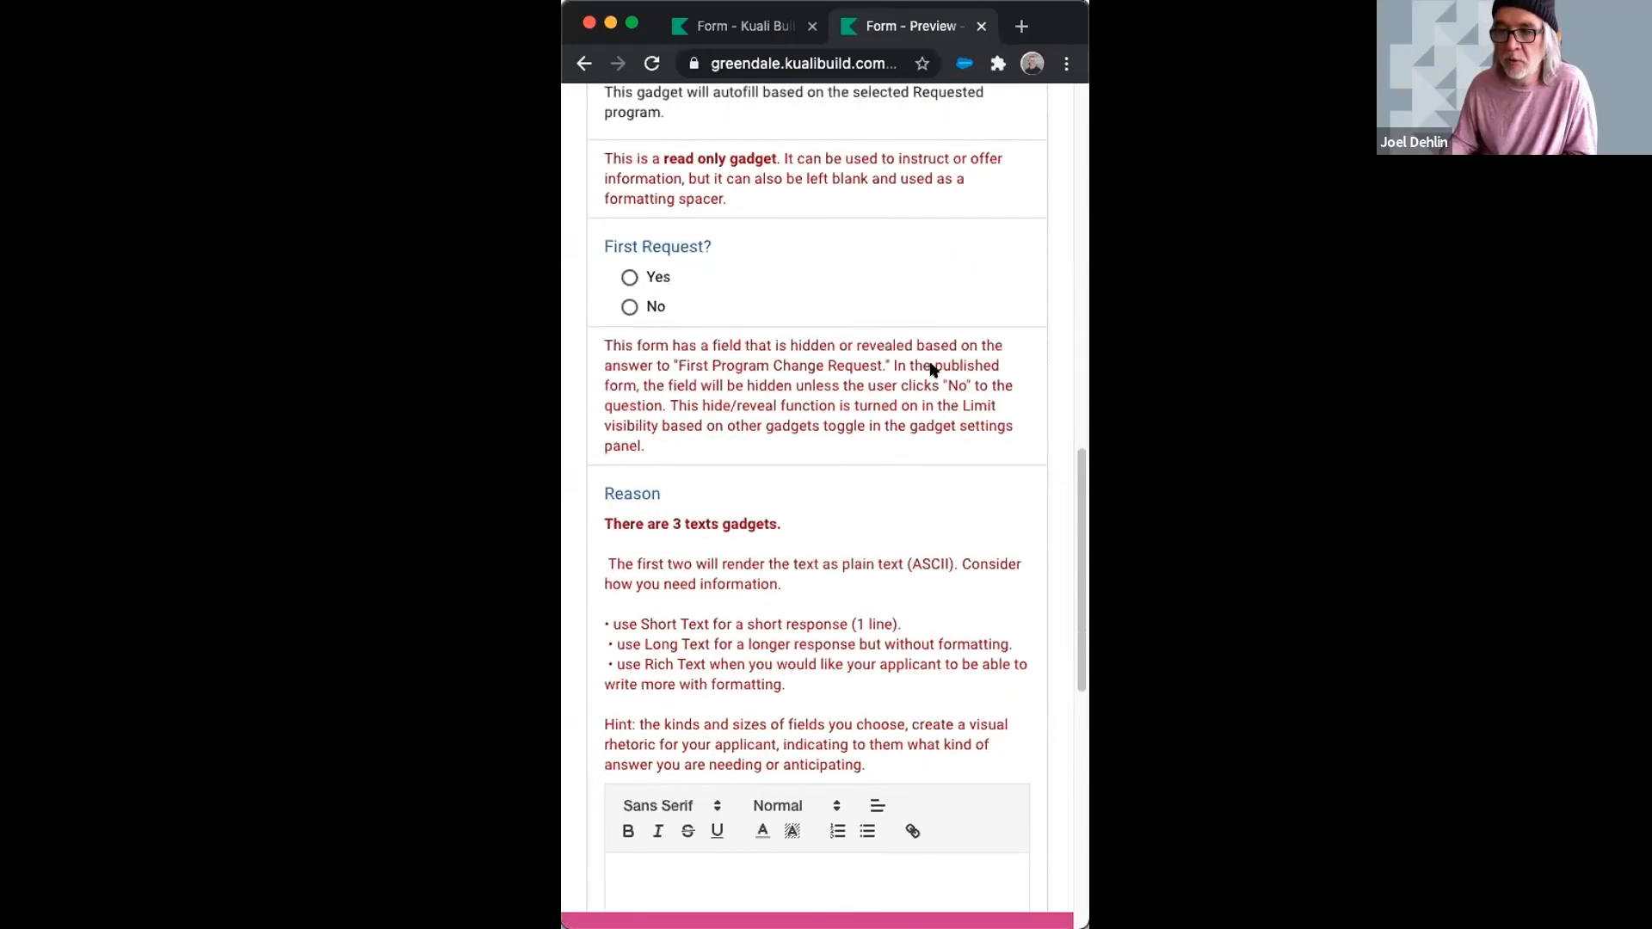
scroll(933, 368, down, 2)
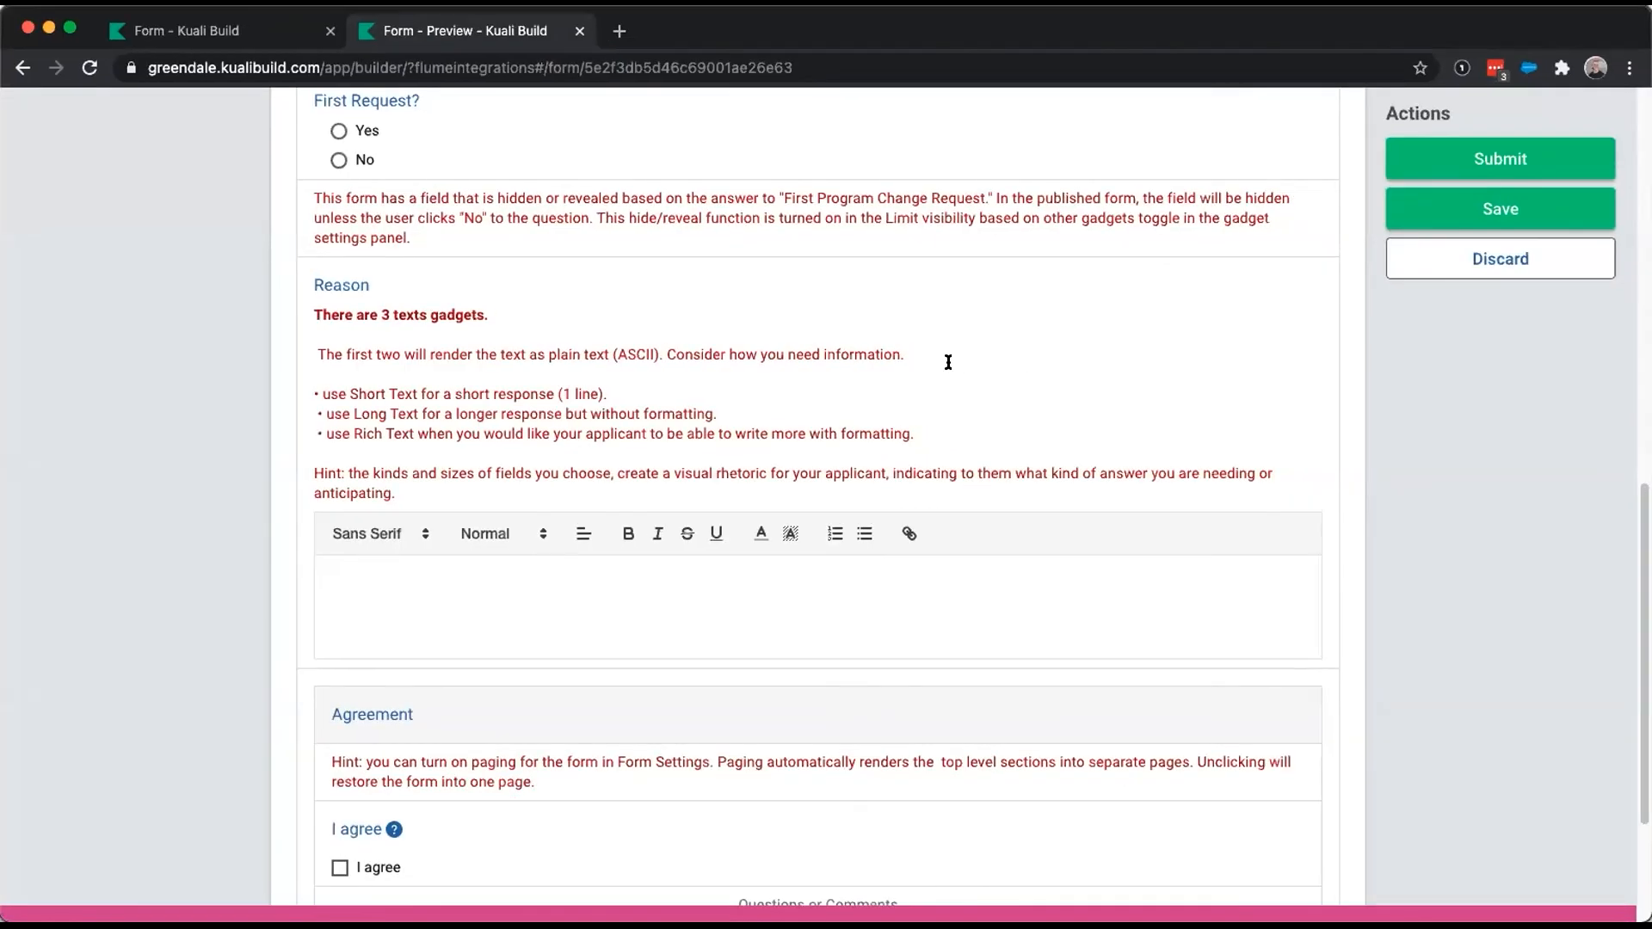
scroll(948, 361, up, 10)
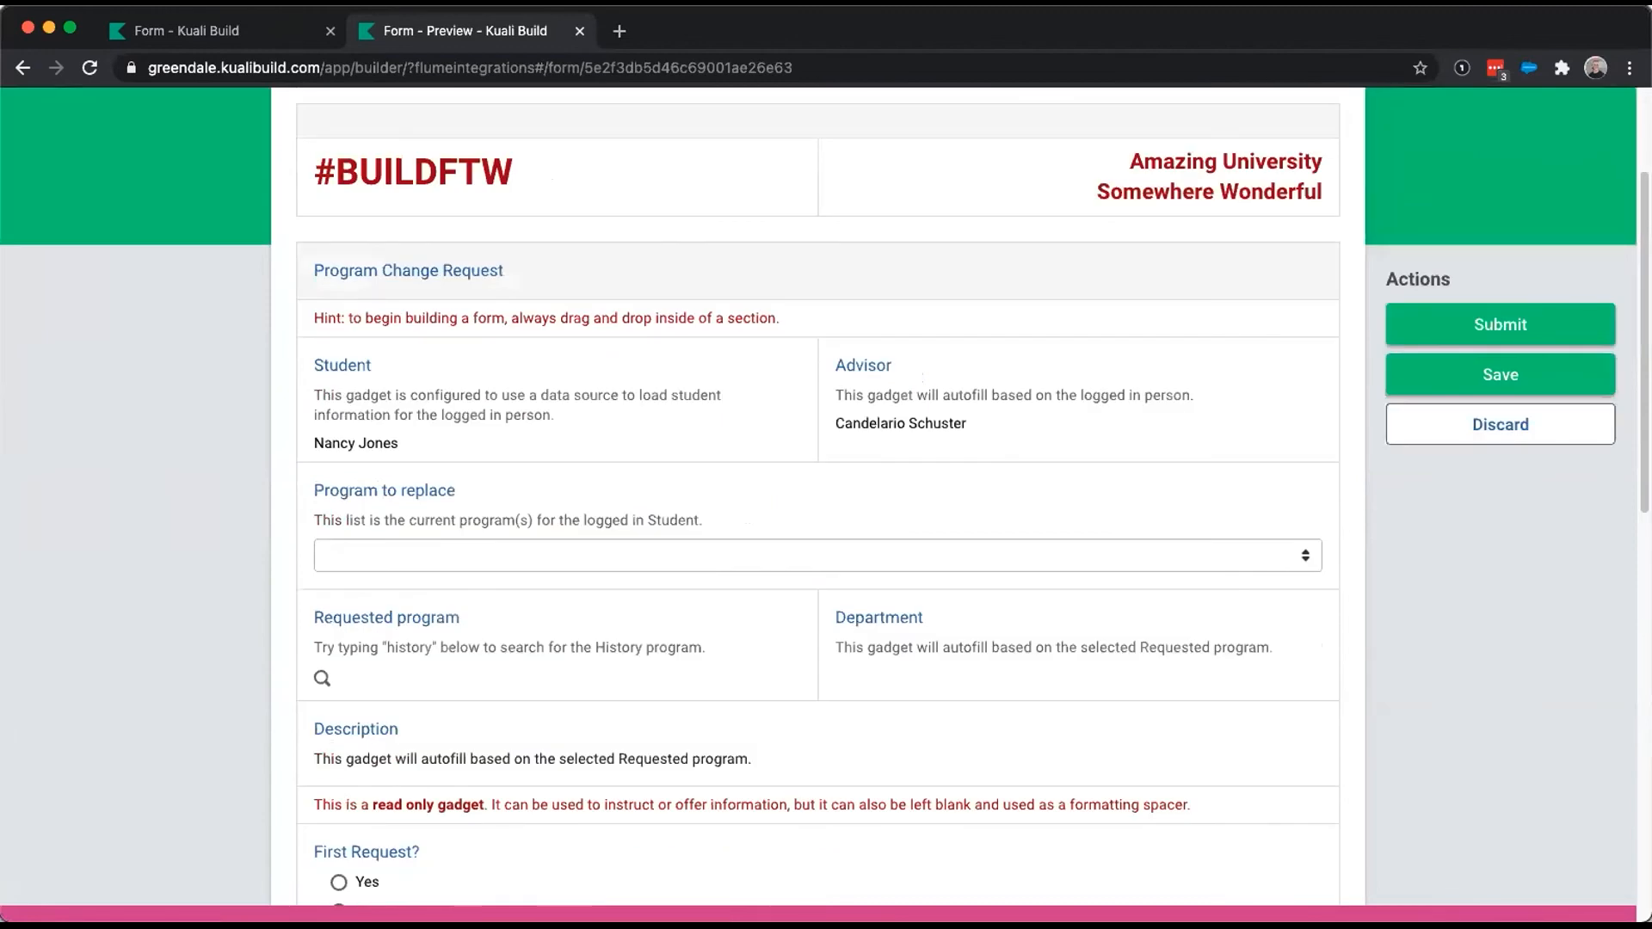
scroll(110, 439, up, 5)
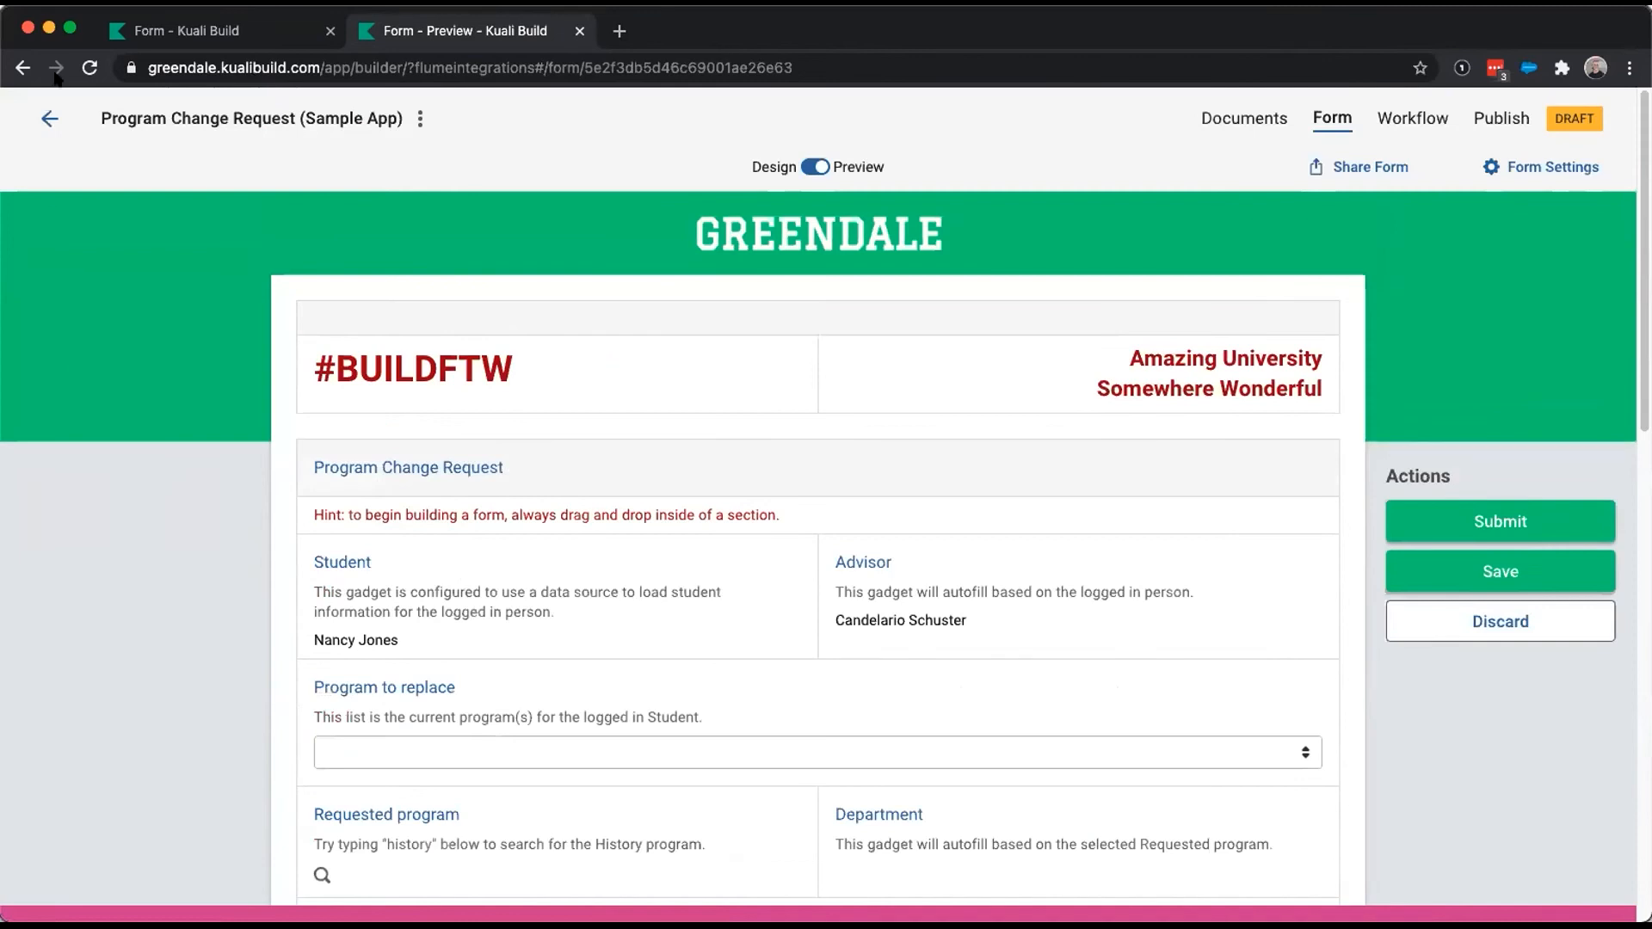
click(50, 118)
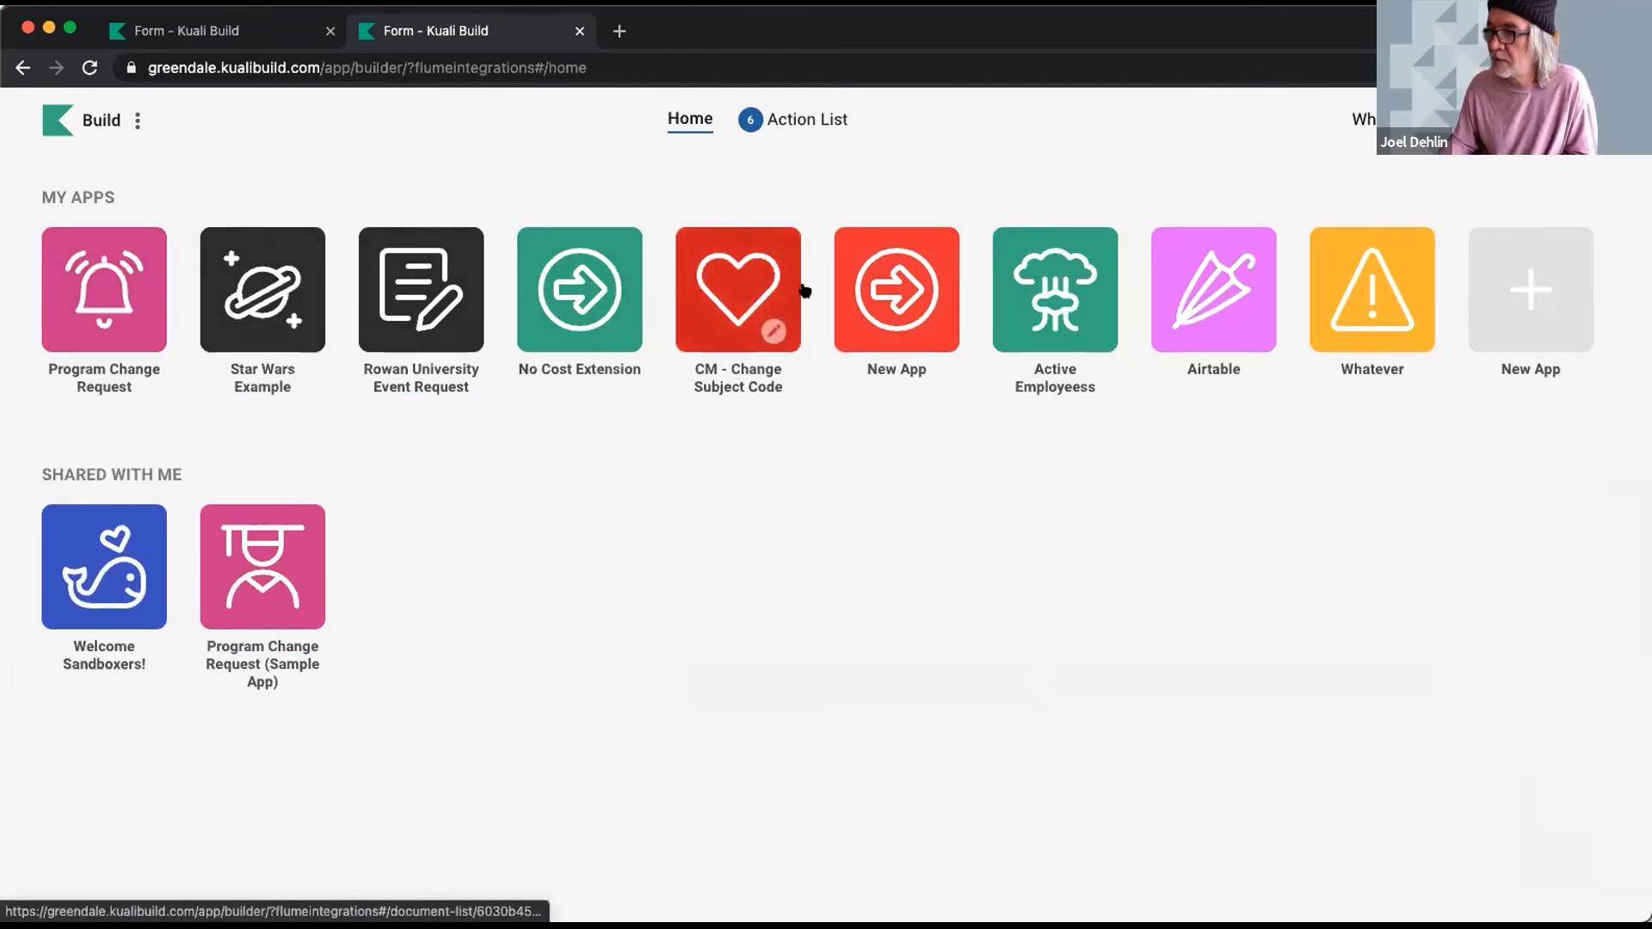
- Open CM - Change Subject Code, browse its available Columns, then view document 0007
click(740, 278)
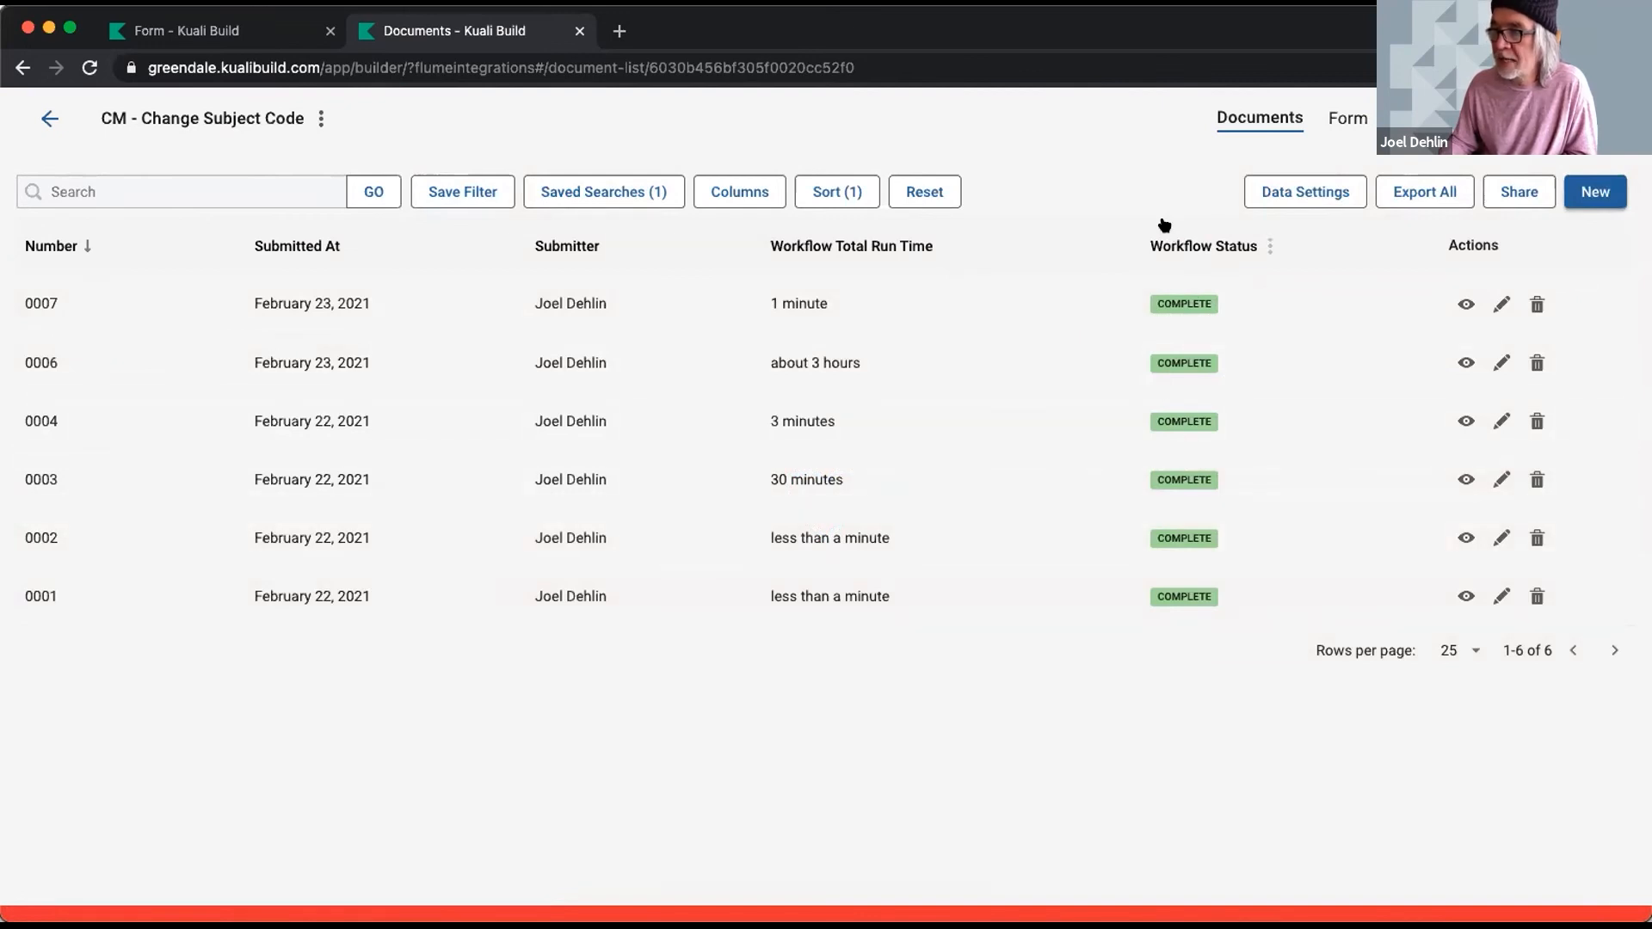
click(739, 192)
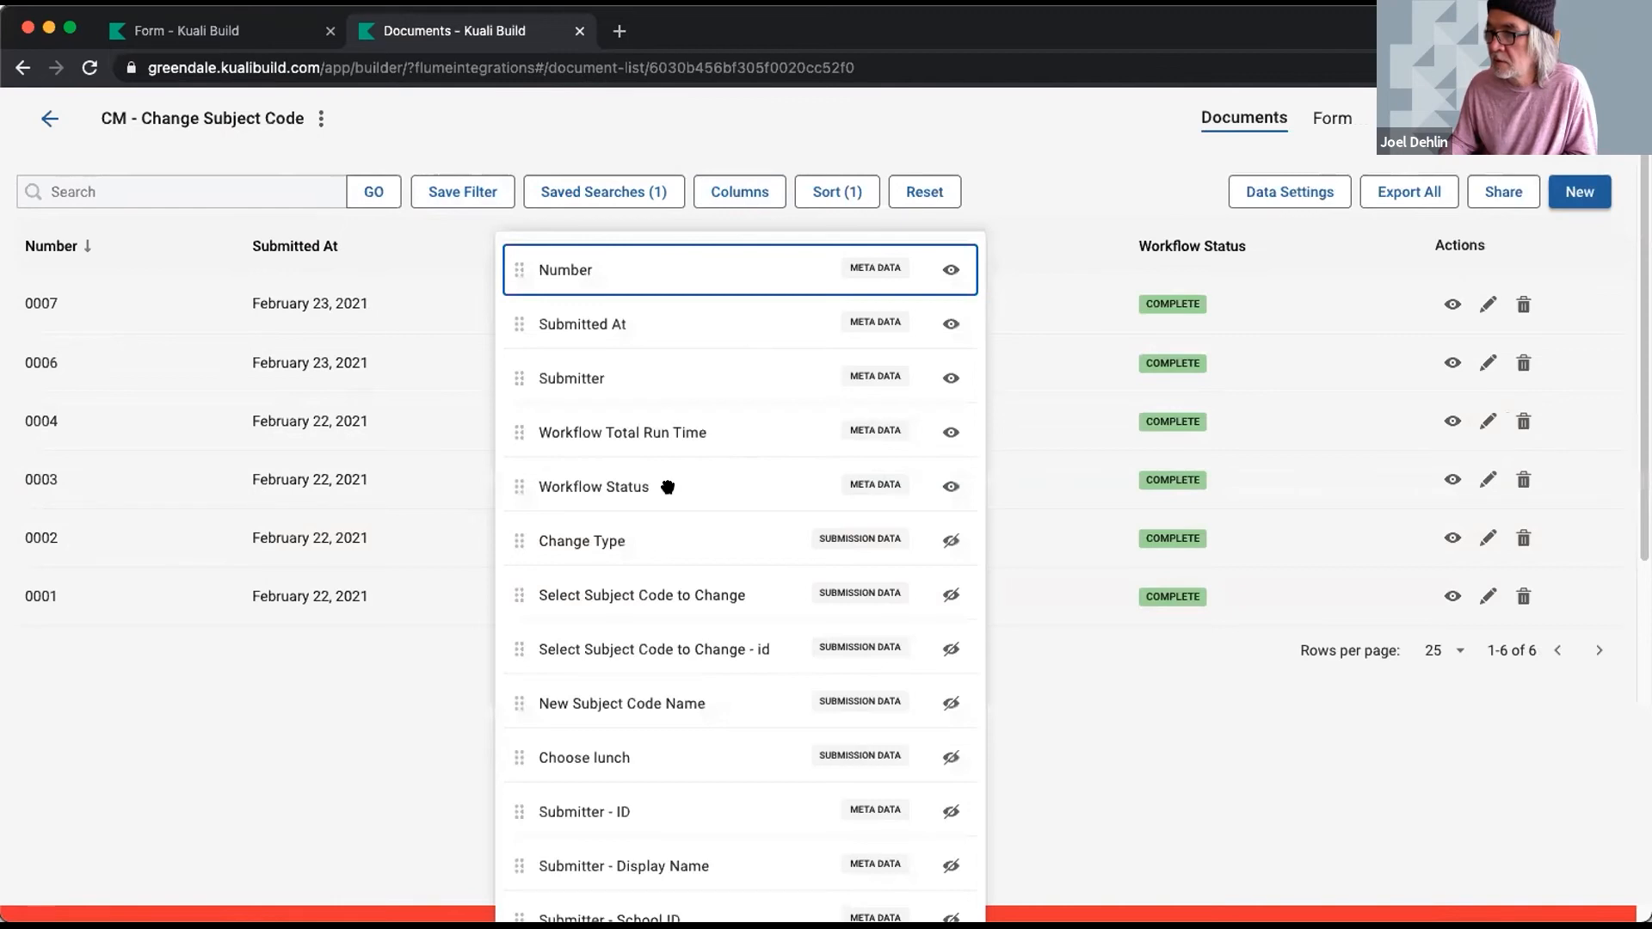
scroll(667, 487, down, 3)
scroll(668, 488, down, 5)
scroll(668, 488, down, 5)
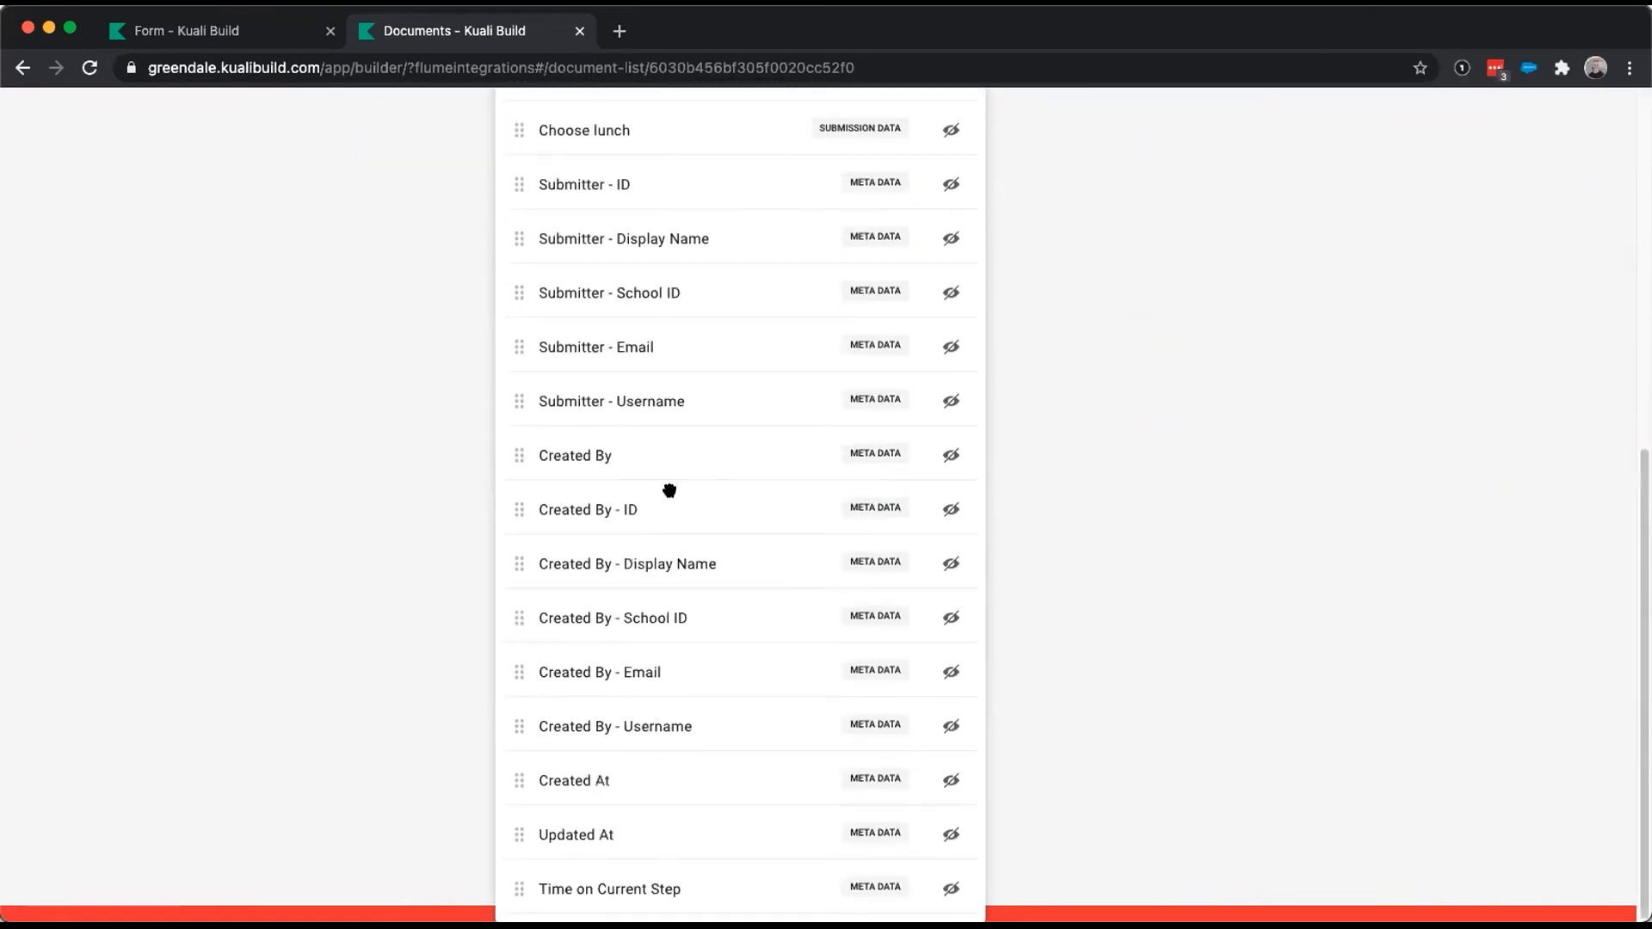
scroll(669, 490, up, 12)
click(1160, 709)
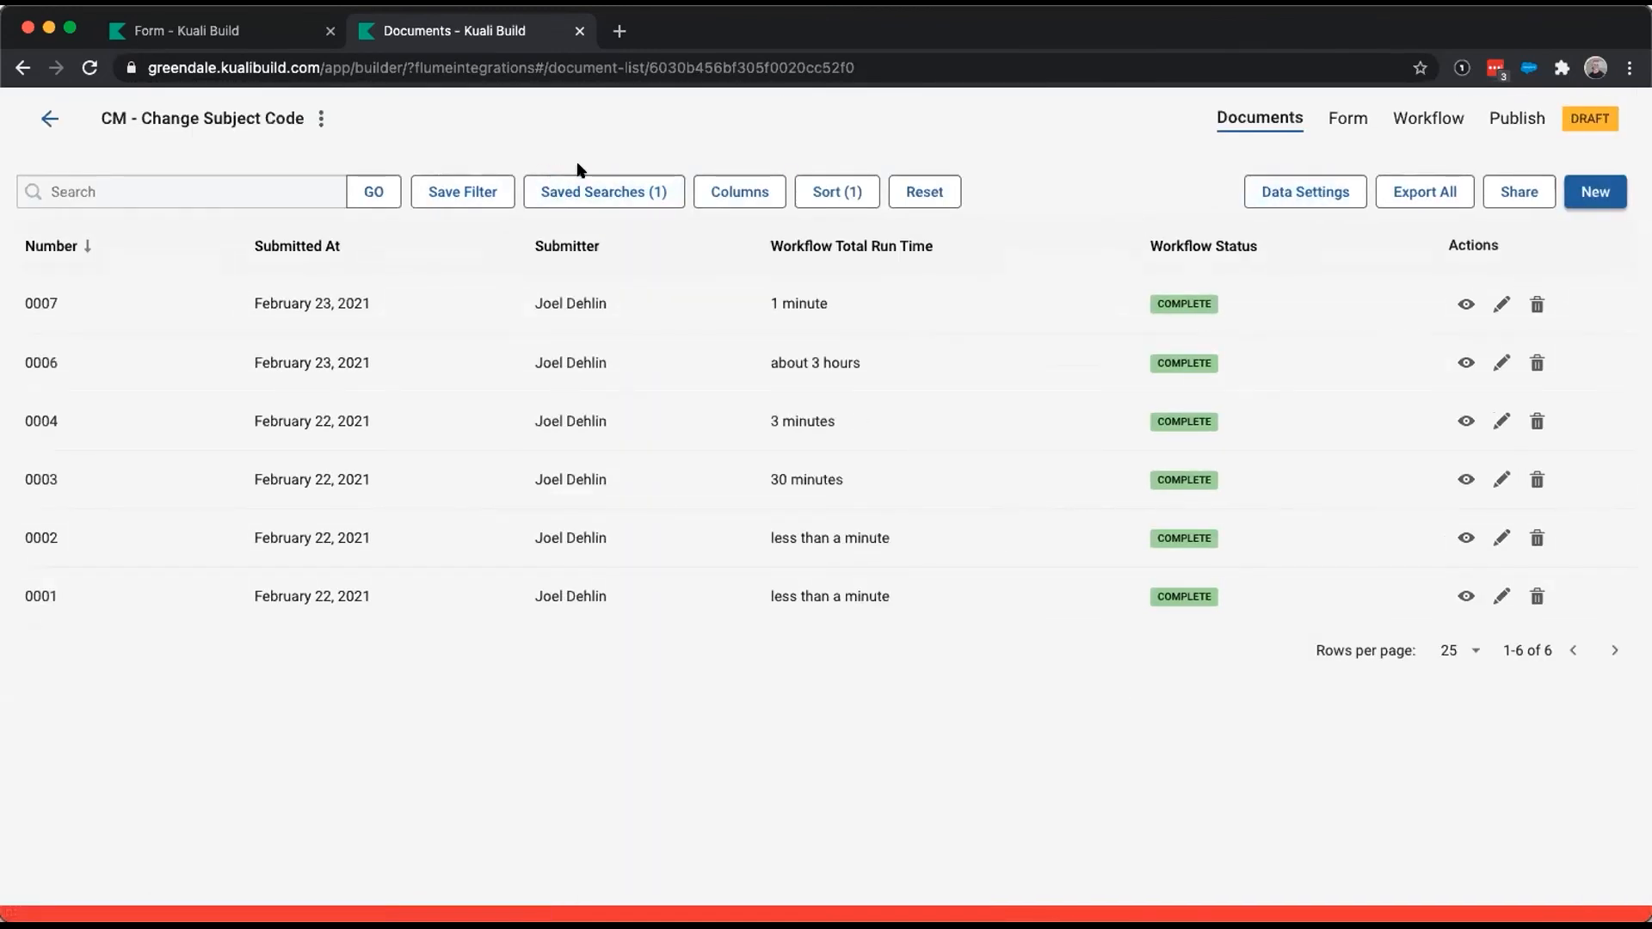
click(341, 304)
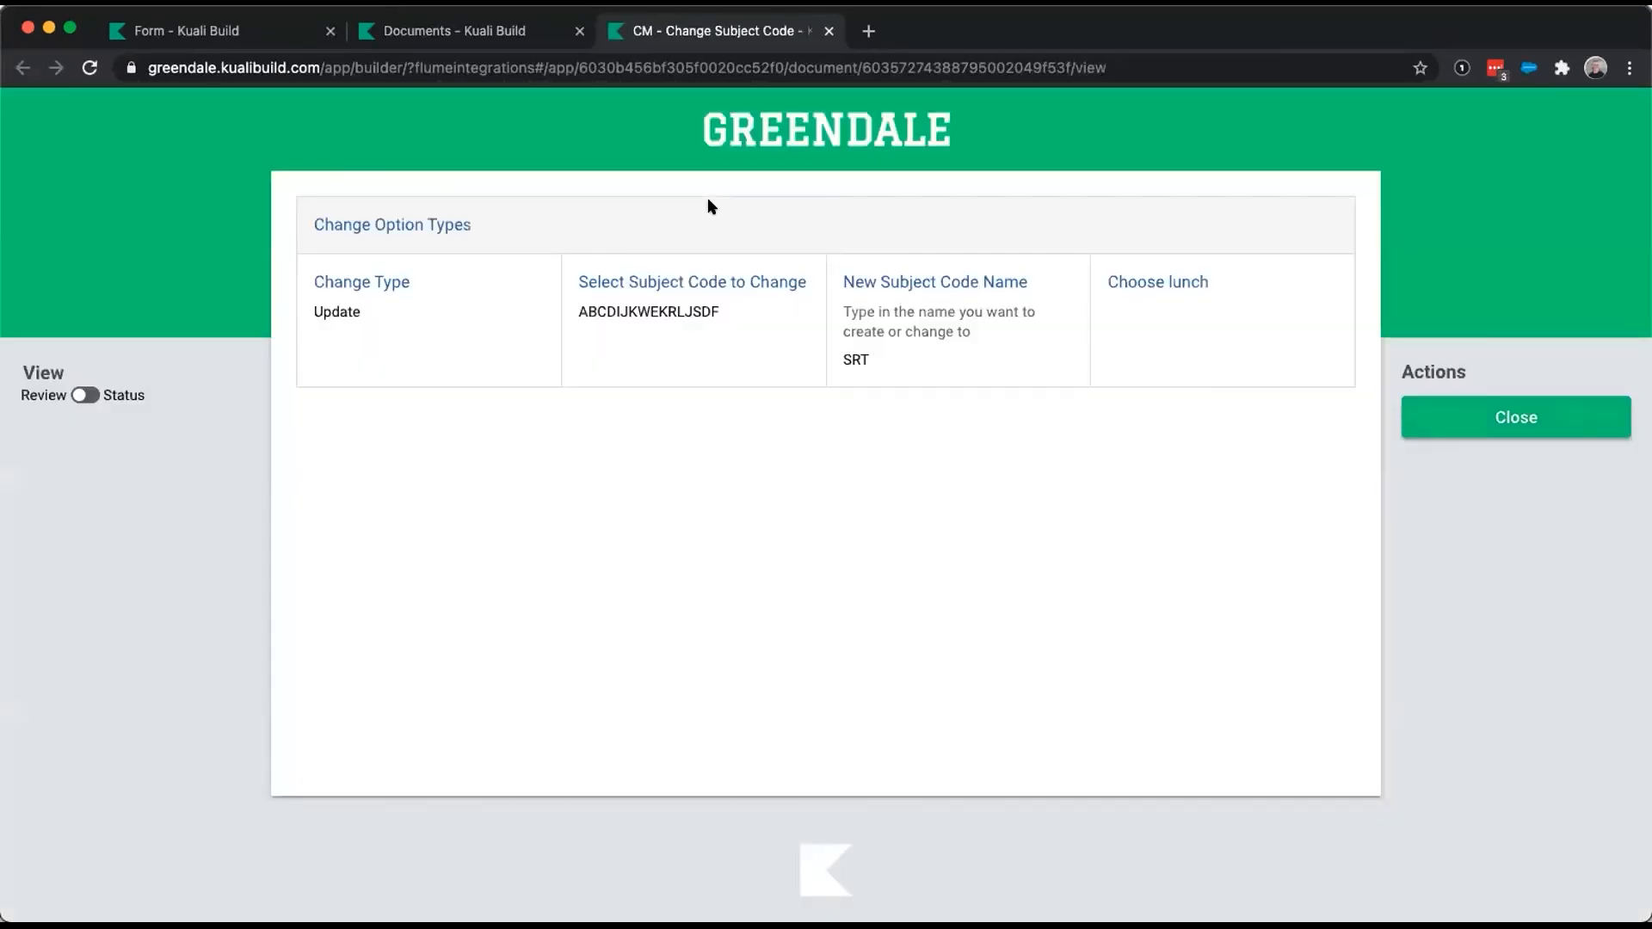
- Switch document 0007 to Status to see its Complete workflow, then close the document
click(84, 395)
key(space)
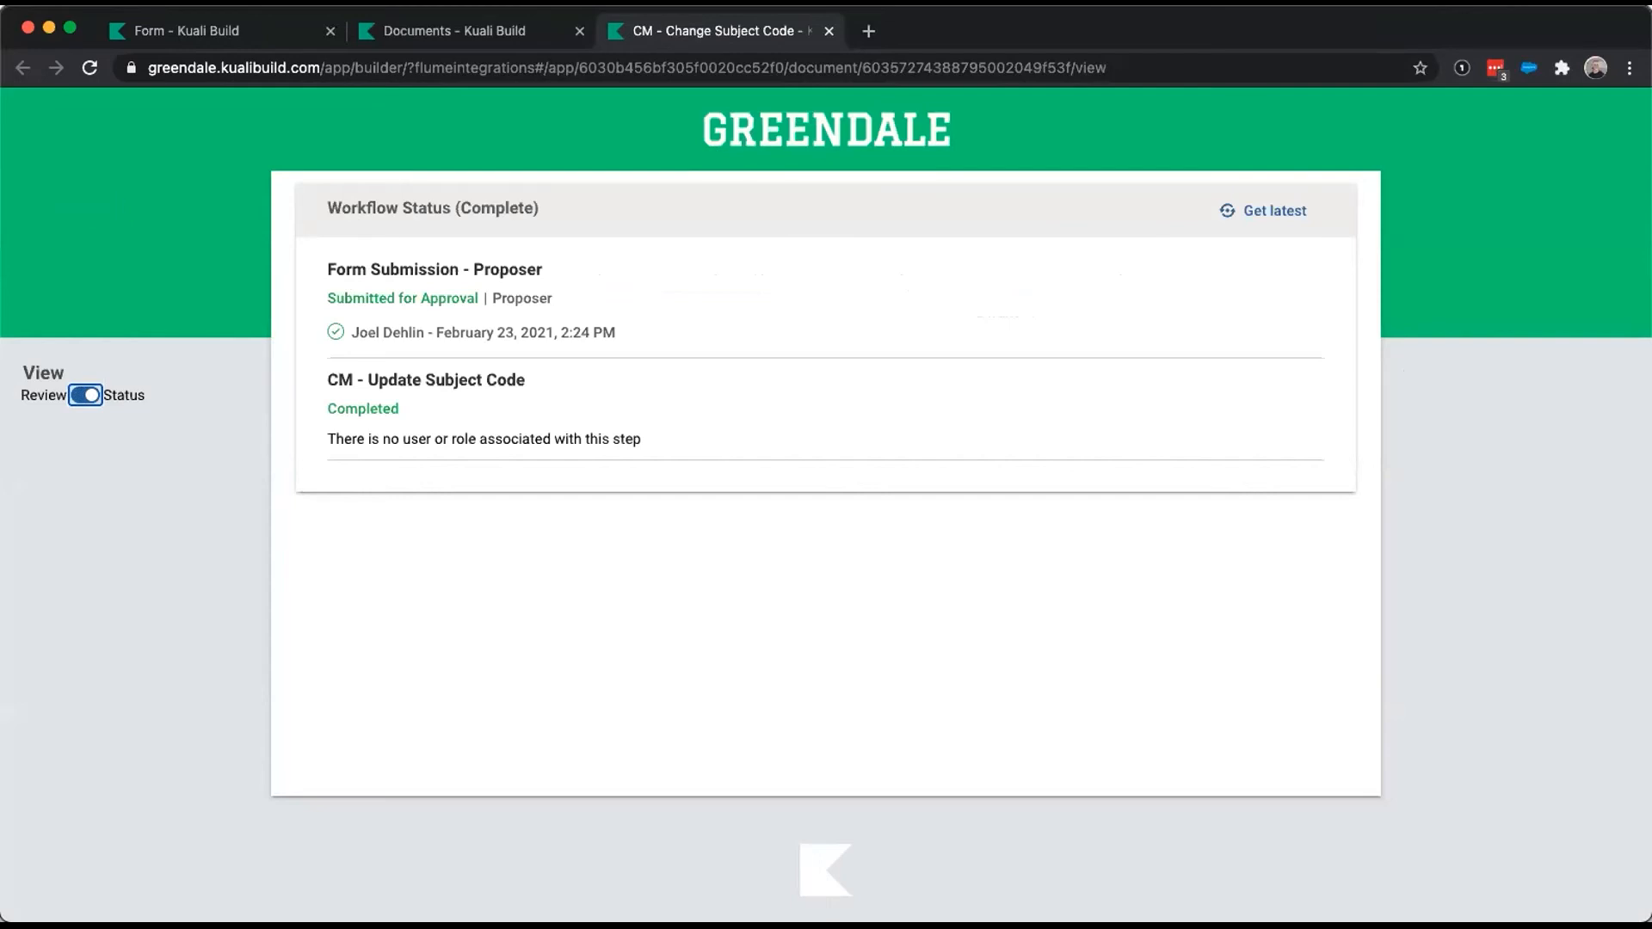
click(96, 161)
click(829, 31)
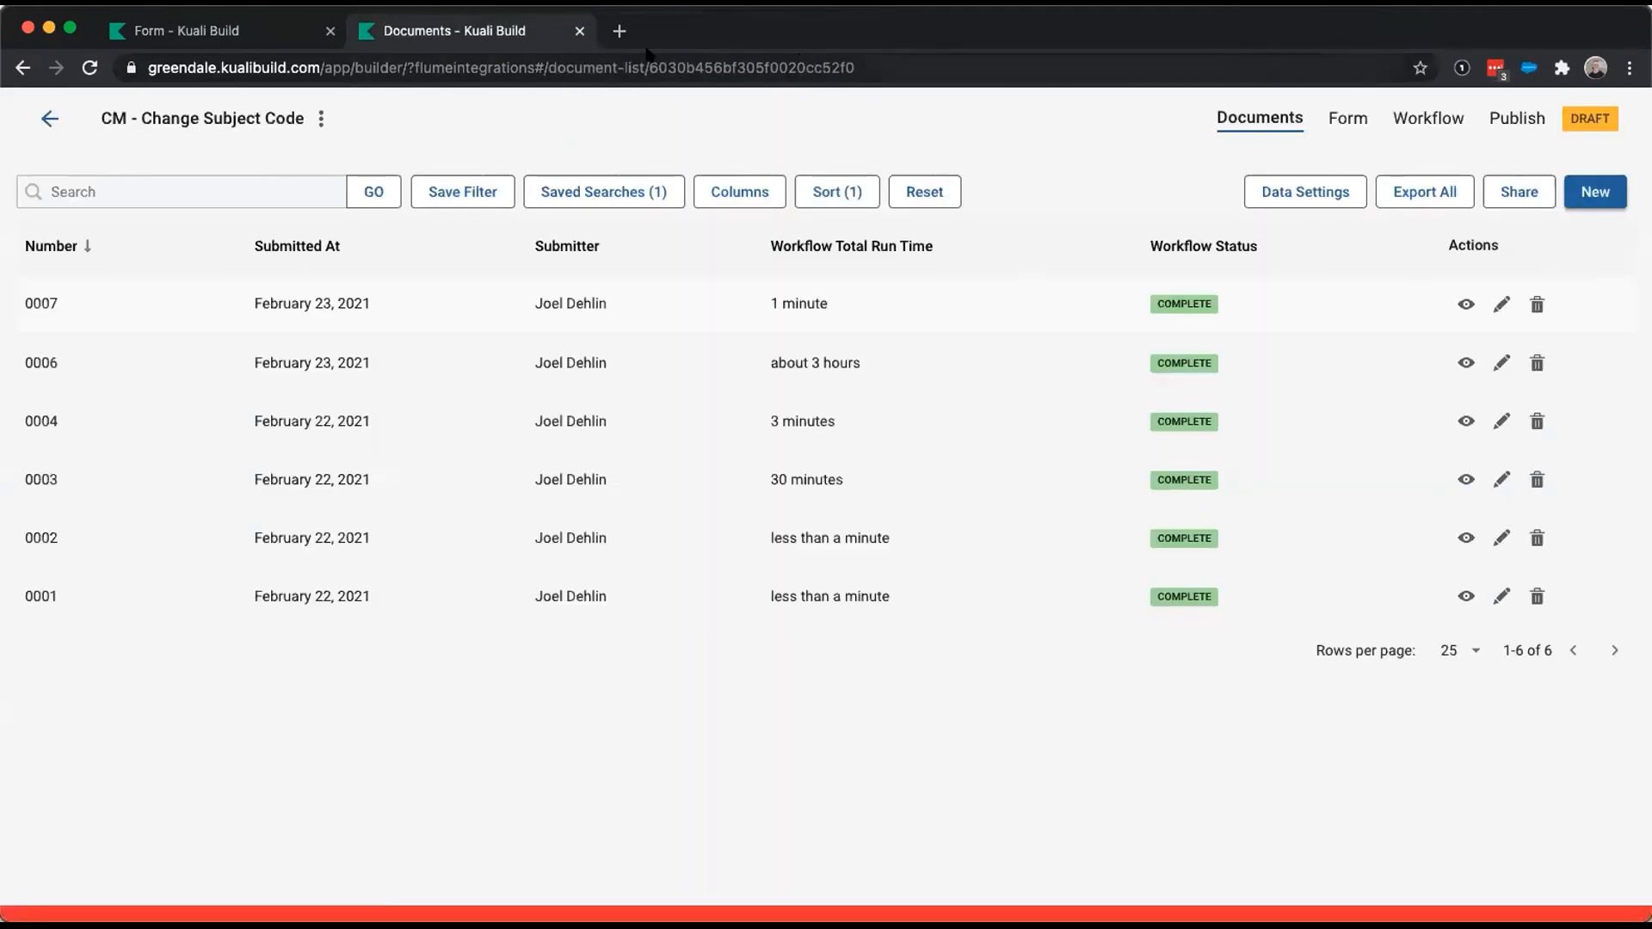
- From Home, go to the Action List and open pending Form Fill item 0011 (CM - Change Subject Code)
click(48, 118)
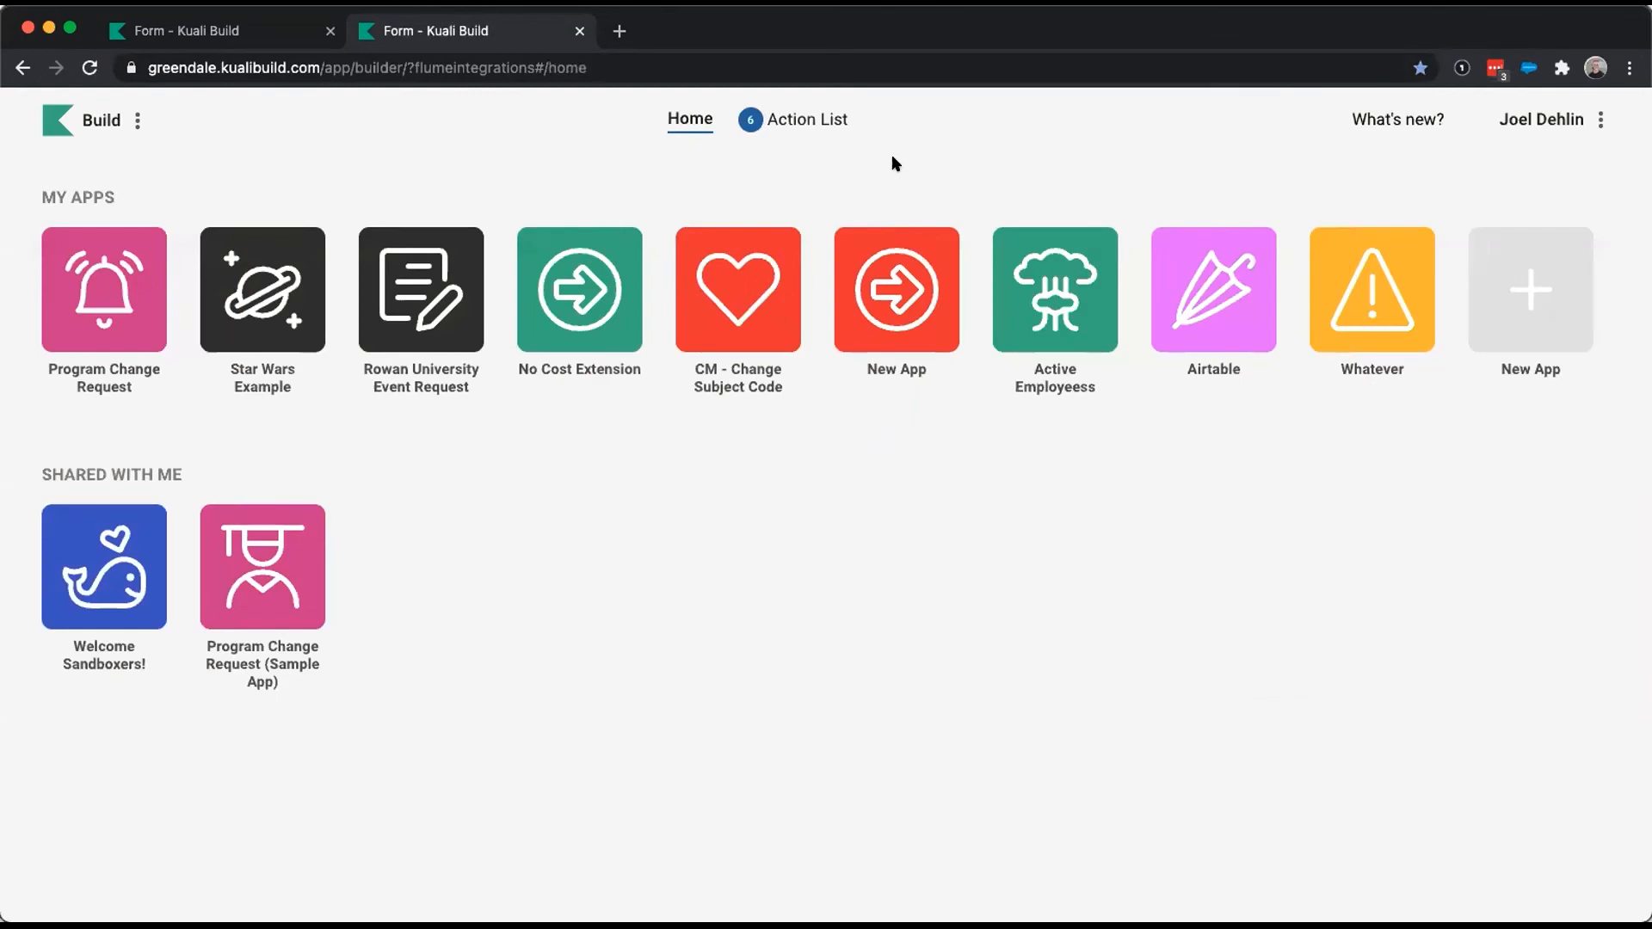
click(813, 116)
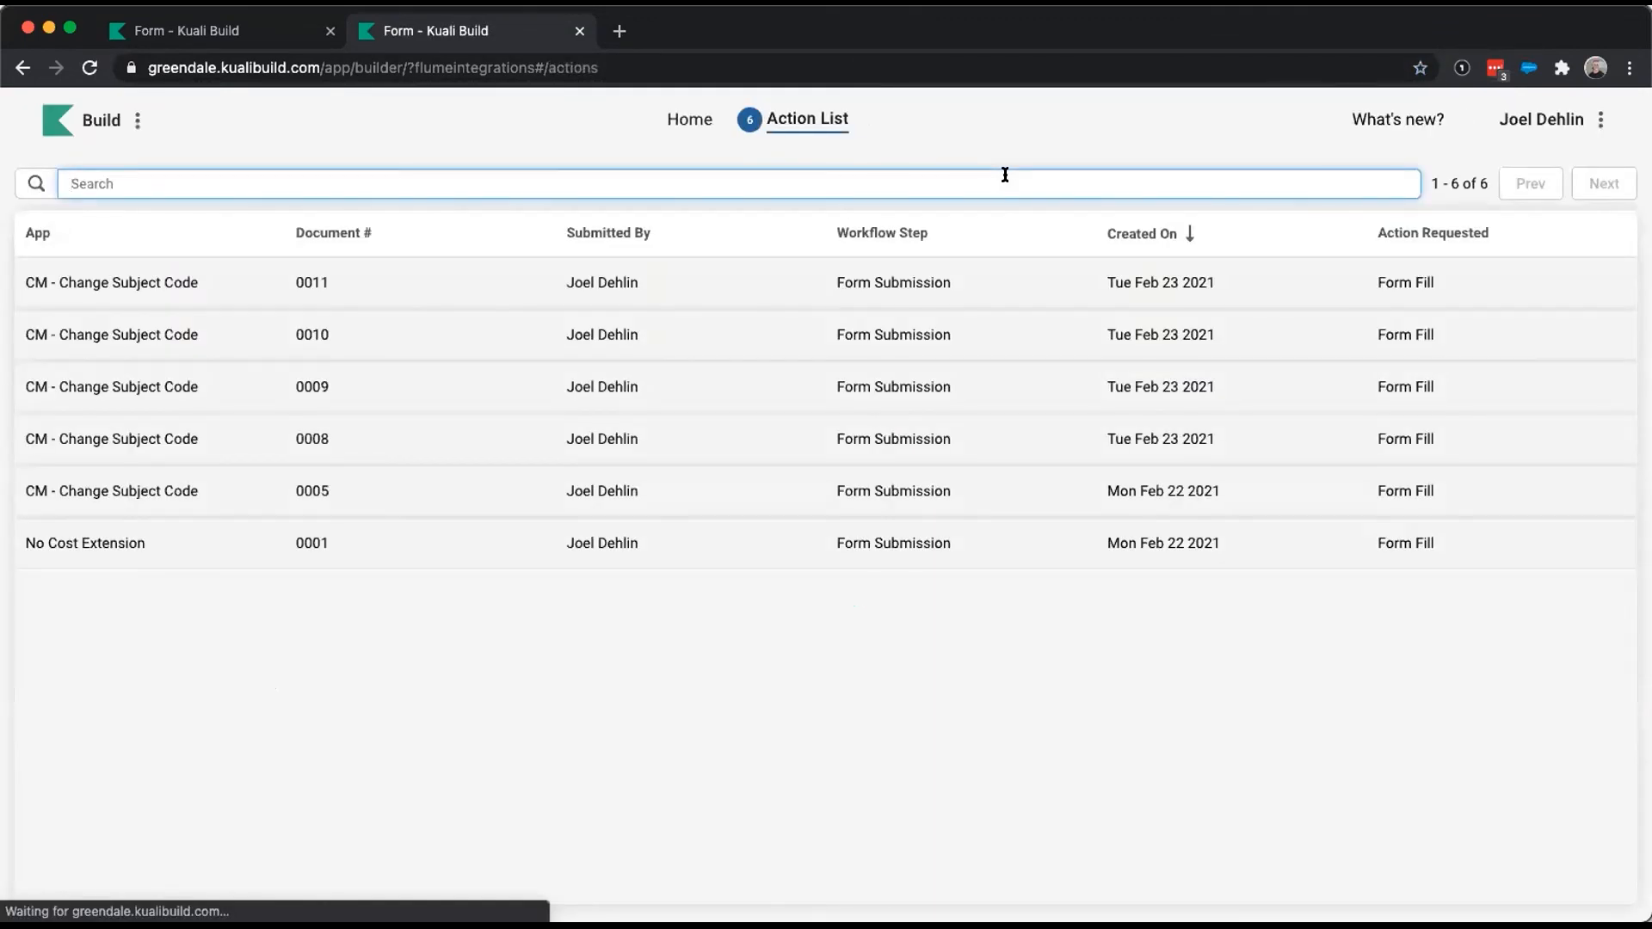
click(709, 650)
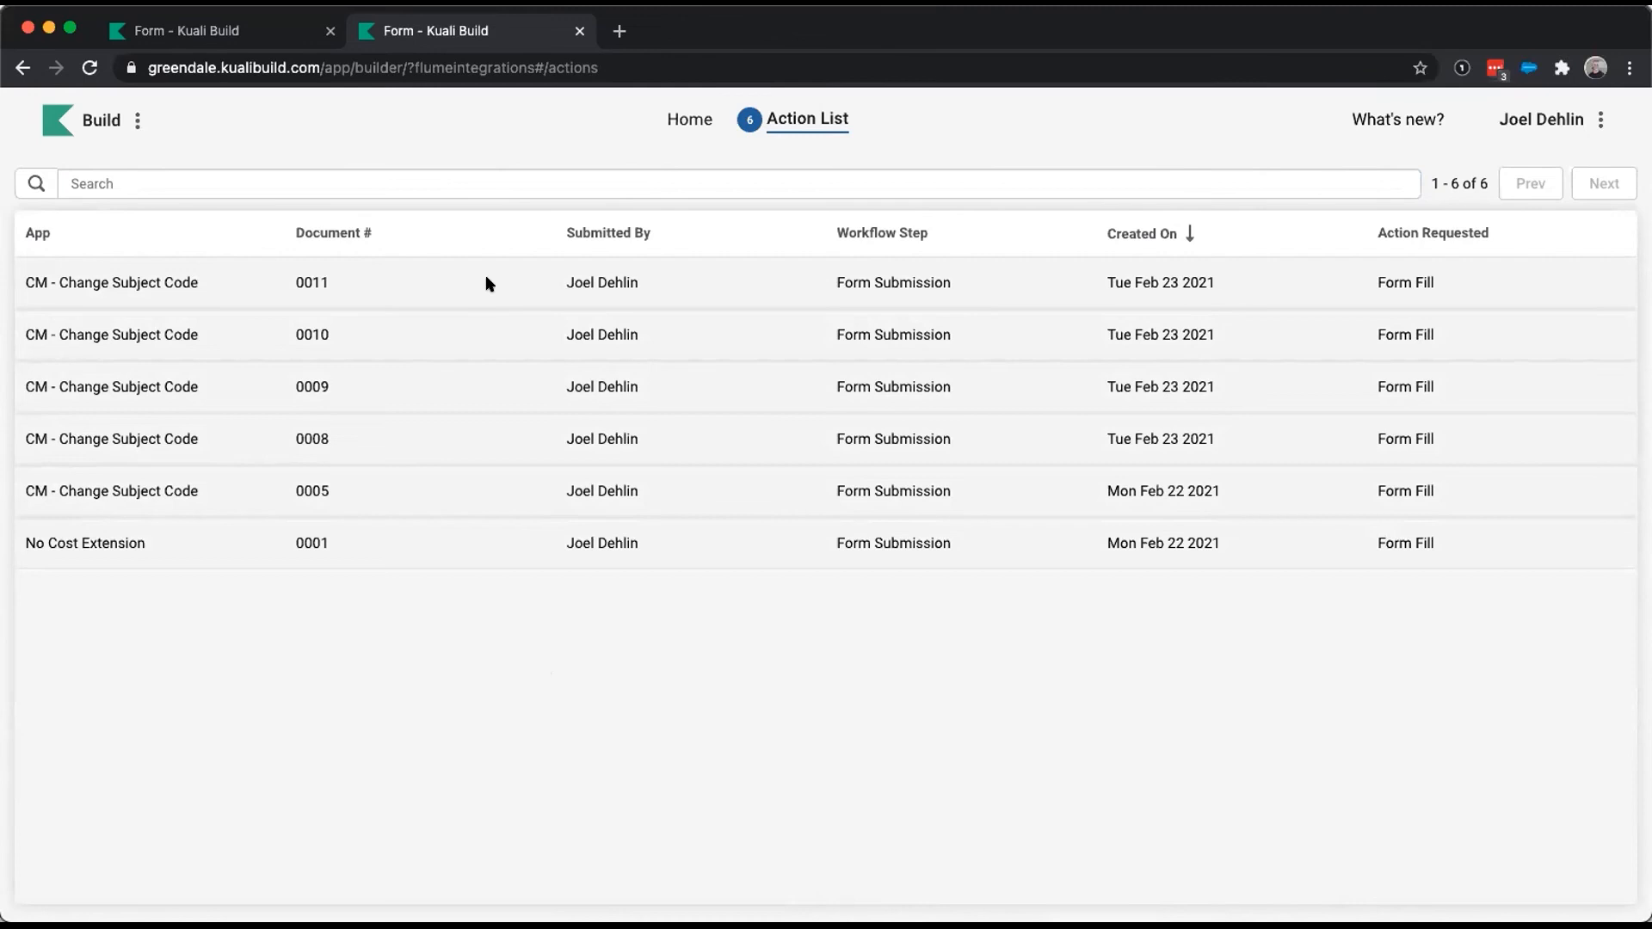
click(632, 292)
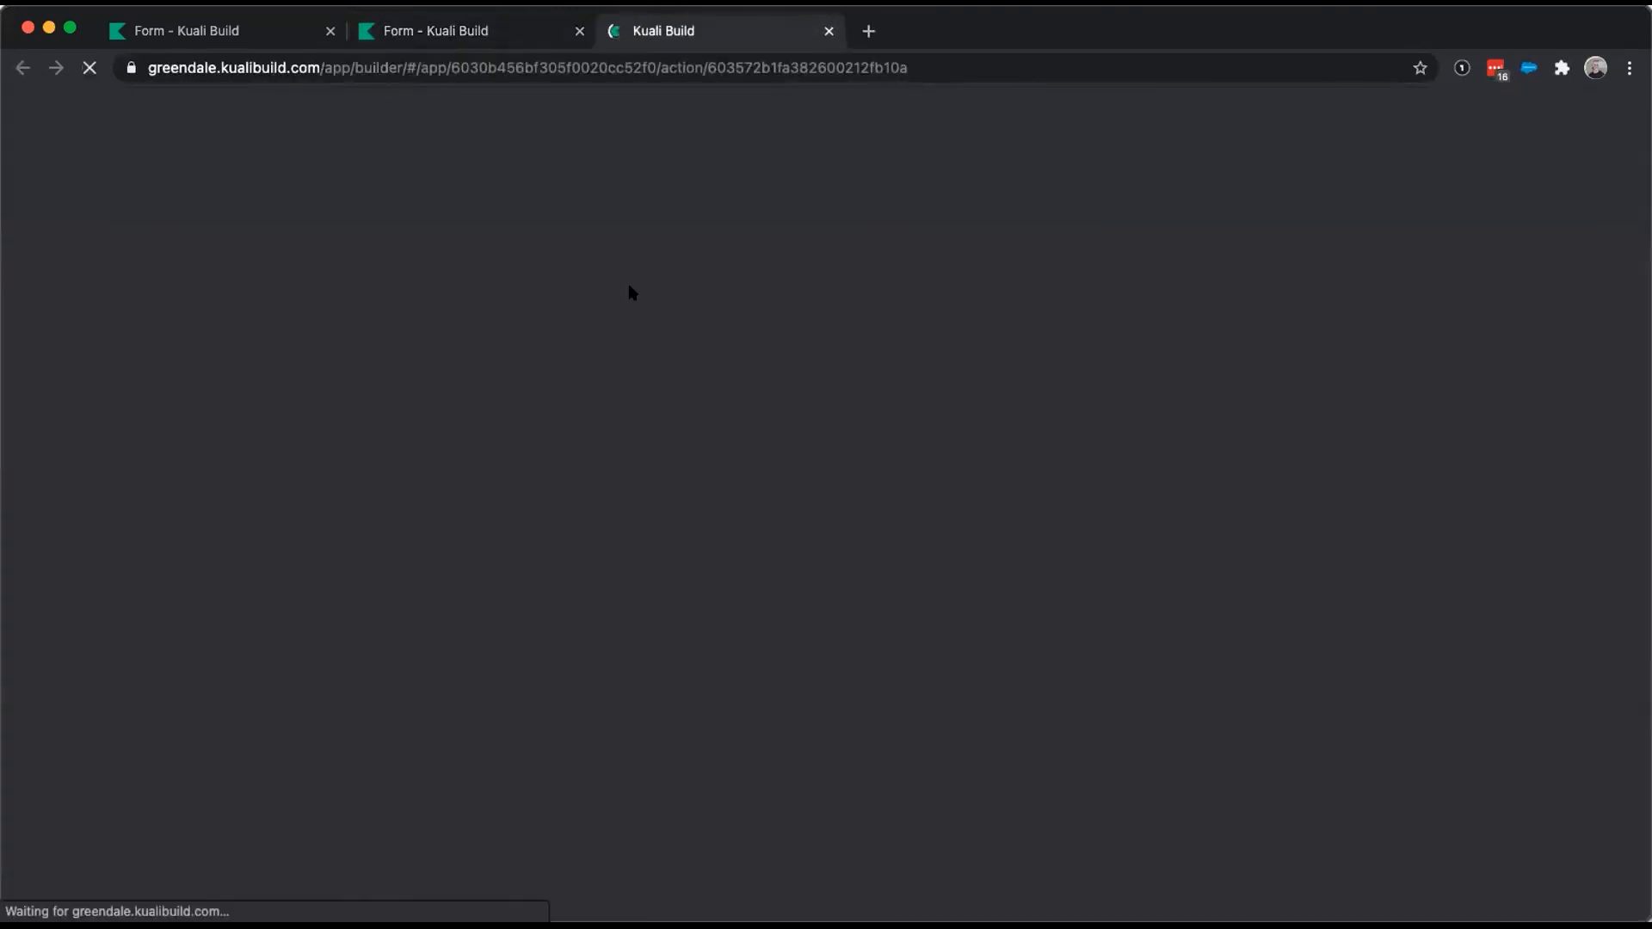